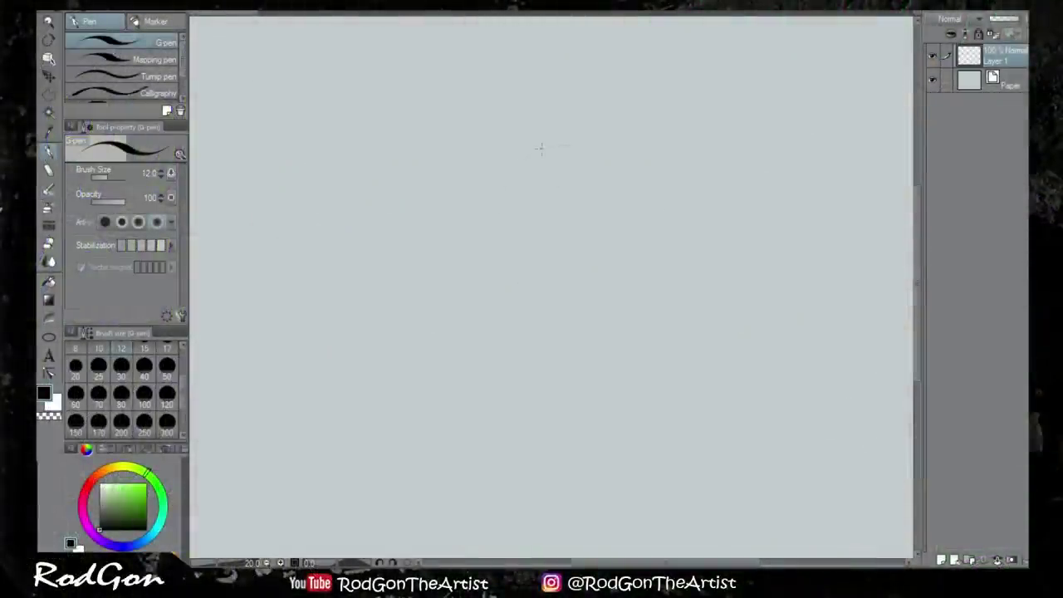
# Set the pen size to 30 and sketch the head circle, jaw guides and ear curve
pyautogui.moveTo(573, 99); pyautogui.dragTo(634, 325)
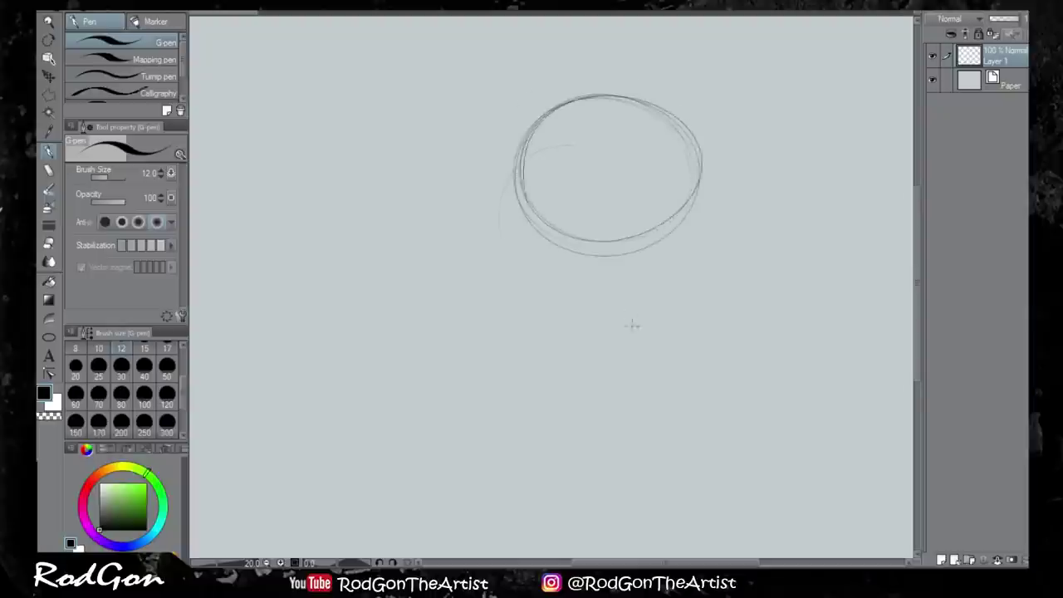
pyautogui.moveTo(498, 83); pyautogui.dragTo(523, 324)
pyautogui.click(121, 365)
pyautogui.moveTo(482, 124)
pyautogui.mouseDown()
pyautogui.moveTo(565, 299)
pyautogui.moveTo(652, 191)
pyautogui.mouseUp()
pyautogui.moveTo(656, 282); pyautogui.dragTo(693, 212)
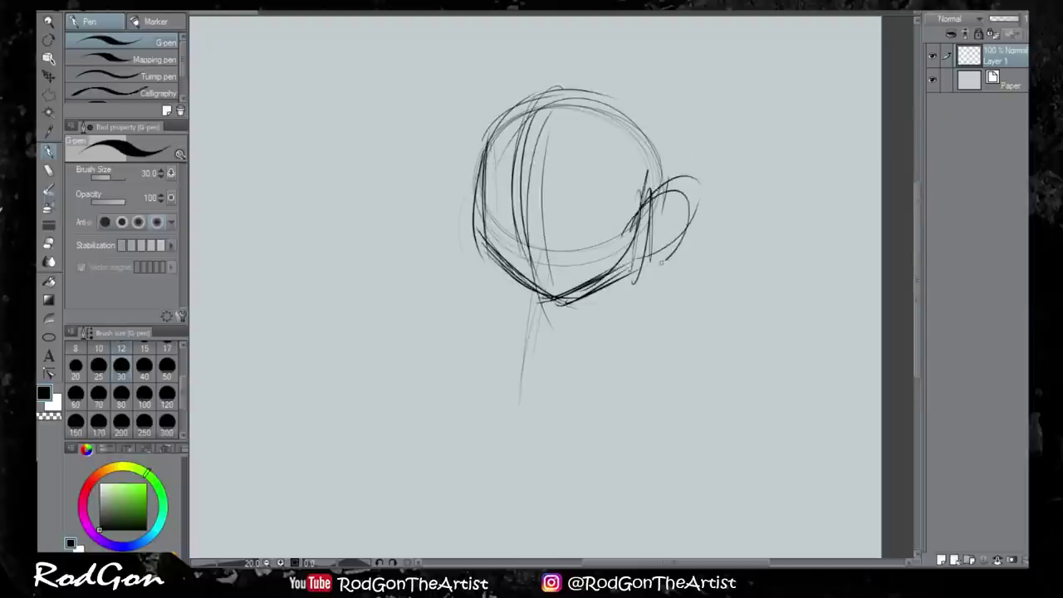
pyautogui.moveTo(348, 128); pyautogui.dragTo(714, 249)
pyautogui.moveTo(345, 108); pyautogui.dragTo(677, 224)
pyautogui.moveTo(498, 187); pyautogui.dragTo(656, 224)
pyautogui.moveTo(660, 203); pyautogui.dragTo(785, 307)
# Sketch the hat crown and the long brim extending toward the ear
pyautogui.moveTo(532, 166)
pyautogui.mouseDown()
pyautogui.moveTo(697, 249)
pyautogui.moveTo(706, 241)
pyautogui.mouseUp()
pyautogui.moveTo(390, 116)
pyautogui.mouseDown()
pyautogui.moveTo(776, 274)
pyautogui.moveTo(771, 299)
pyautogui.mouseUp()
pyautogui.moveTo(664, 236); pyautogui.dragTo(781, 307)
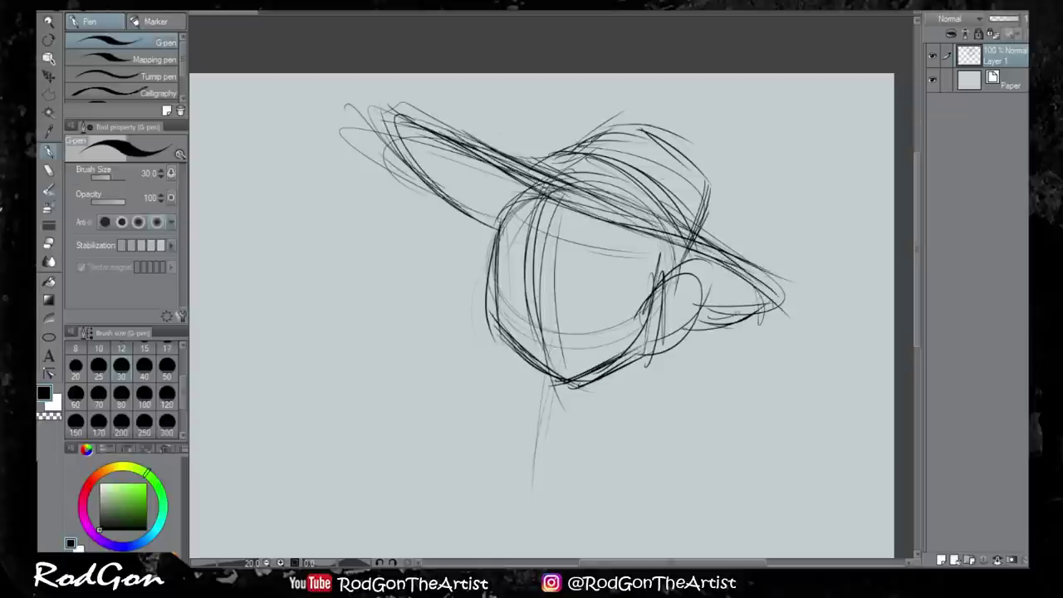
pyautogui.moveTo(532, 174); pyautogui.dragTo(502, 307)
pyautogui.moveTo(581, 373); pyautogui.dragTo(600, 291)
# Rough in a round shoulder and neck lines below the head
pyautogui.moveTo(640, 366); pyautogui.dragTo(598, 448)
pyautogui.moveTo(672, 282); pyautogui.dragTo(722, 423)
pyautogui.moveTo(610, 320); pyautogui.dragTo(677, 274)
pyautogui.moveTo(610, 349); pyautogui.dragTo(656, 398)
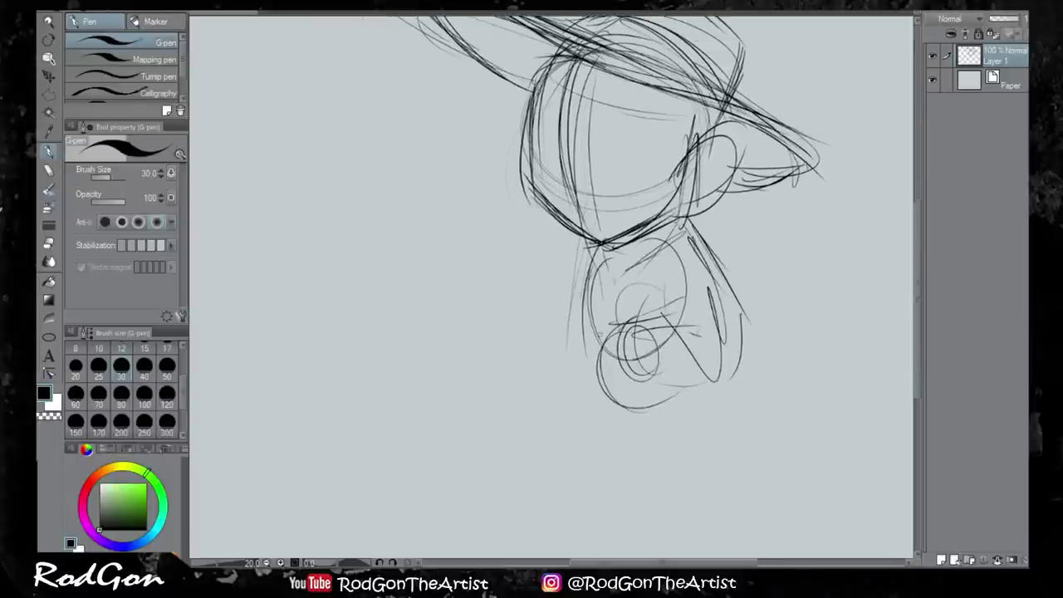
pyautogui.scroll(-3, 548, 291)
pyautogui.moveTo(525, 452); pyautogui.dragTo(507, 515)
pyautogui.moveTo(581, 269)
pyautogui.mouseDown()
pyautogui.moveTo(573, 336)
pyautogui.moveTo(656, 399)
pyautogui.mouseUp()
pyautogui.scroll(2, 532, 290)
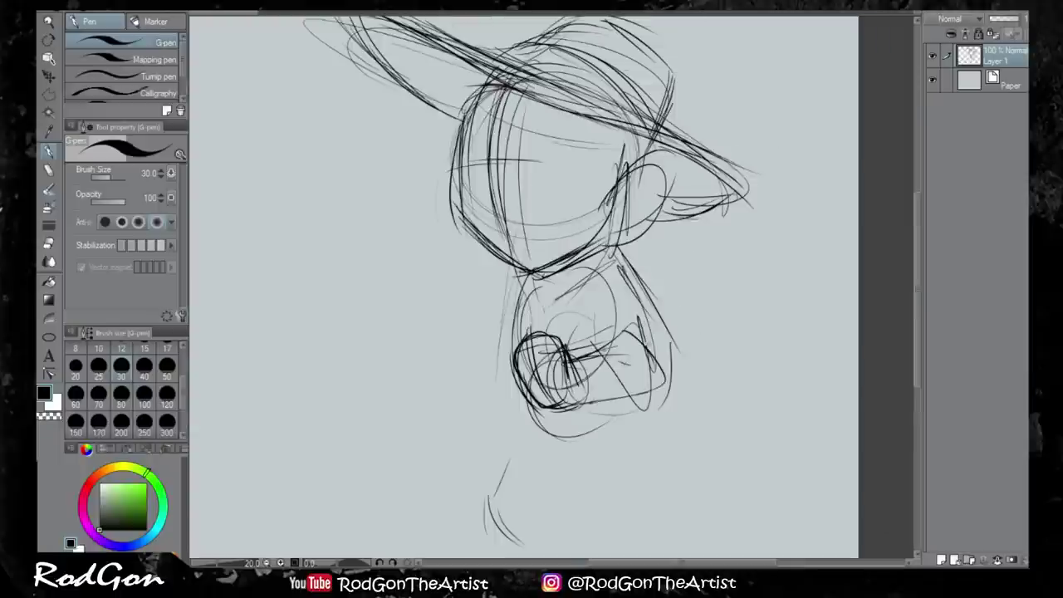
# Sketch circular hand forms and pointed strokes running leftward along the arm
pyautogui.moveTo(614, 274); pyautogui.dragTo(640, 324)
pyautogui.moveTo(581, 341); pyautogui.dragTo(614, 411)
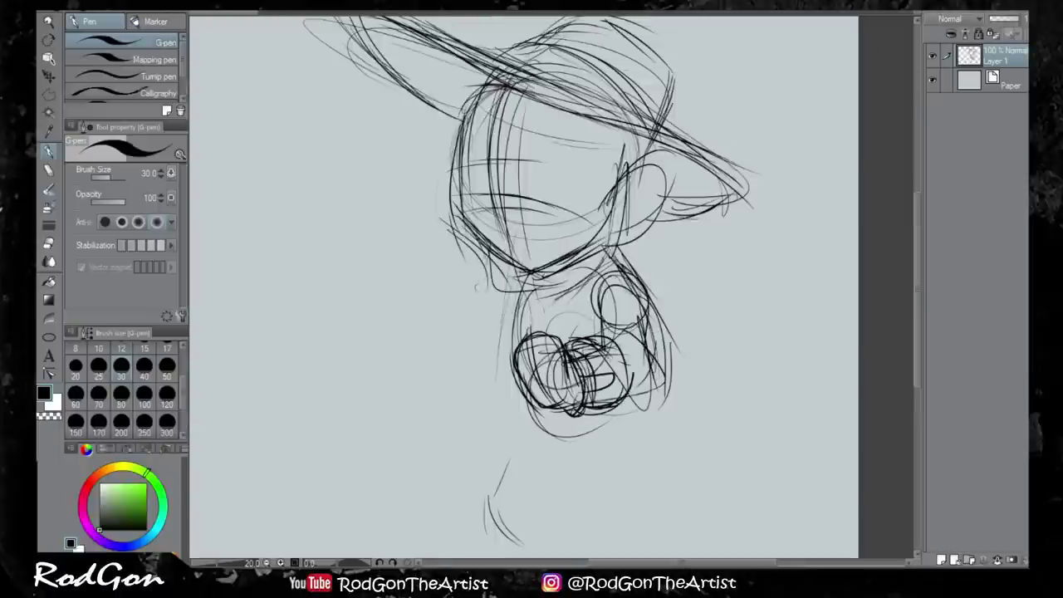
pyautogui.scroll(-2, 531, 290)
pyautogui.moveTo(432, 257)
pyautogui.mouseDown()
pyautogui.moveTo(540, 291)
pyautogui.moveTo(535, 349)
pyautogui.mouseUp()
pyautogui.moveTo(395, 231); pyautogui.dragTo(523, 291)
pyautogui.moveTo(415, 249); pyautogui.dragTo(565, 349)
pyautogui.moveTo(461, 283); pyautogui.dragTo(581, 345)
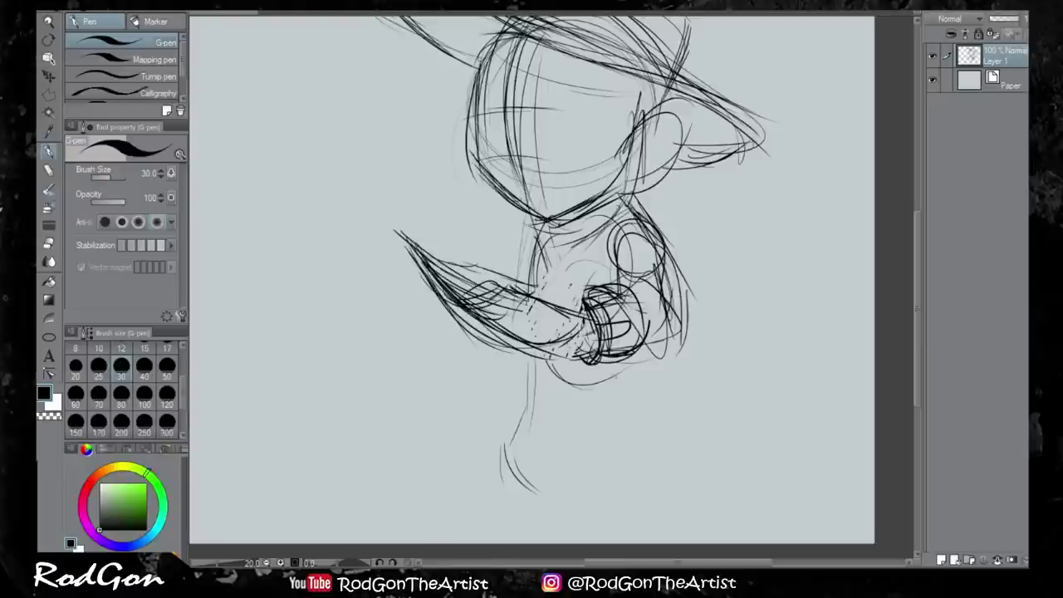
pyautogui.moveTo(415, 249); pyautogui.dragTo(506, 340)
# Add more pointed arm strokes and two small circles left of the arm
pyautogui.scroll(2, 531, 291)
pyautogui.moveTo(415, 323); pyautogui.dragTo(390, 348)
pyautogui.scroll(2, 531, 291)
pyautogui.moveTo(482, 320)
pyautogui.mouseDown()
pyautogui.moveTo(465, 374)
pyautogui.moveTo(597, 394)
pyautogui.mouseUp()
# Lasso the old arm strokes and delete them
pyautogui.press('e')
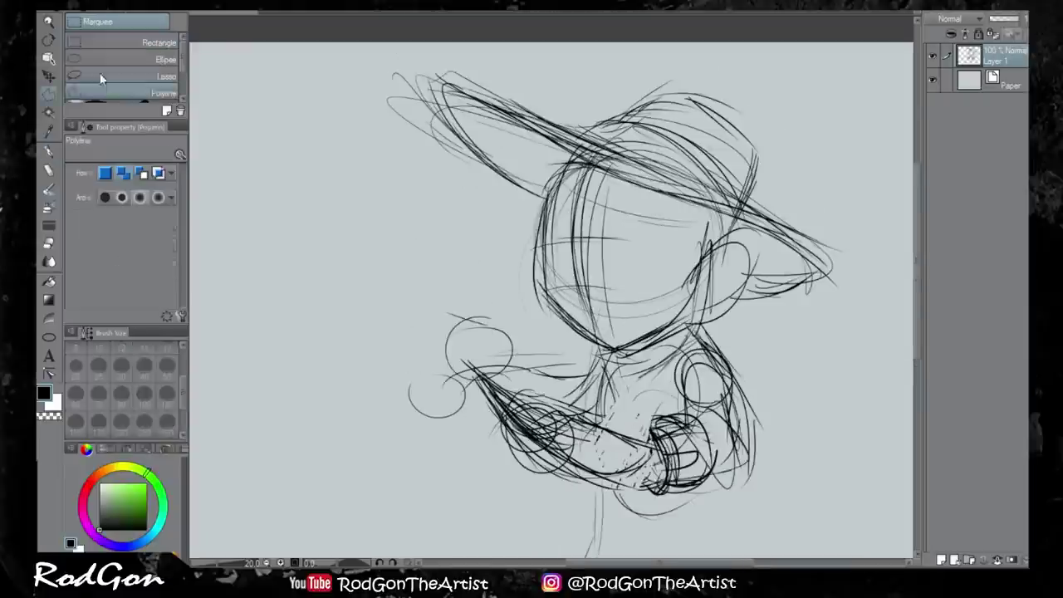
pyautogui.moveTo(431, 366); pyautogui.dragTo(581, 464)
pyautogui.press('p')
pyautogui.scroll(-2, 531, 290)
# Sketch the coat and body below the torso
pyautogui.moveTo(582, 274); pyautogui.dragTo(573, 381)
pyautogui.moveTo(640, 303); pyautogui.dragTo(685, 332)
pyautogui.moveTo(664, 266); pyautogui.dragTo(582, 432)
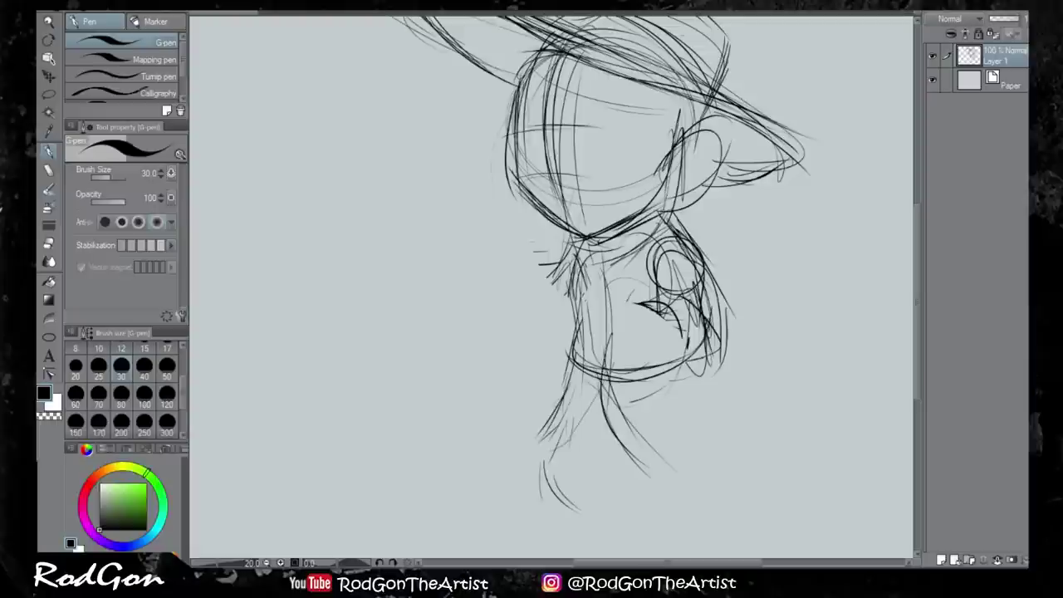
pyautogui.moveTo(631, 315); pyautogui.dragTo(772, 465)
pyautogui.moveTo(572, 349)
pyautogui.mouseDown()
pyautogui.moveTo(523, 449)
pyautogui.moveTo(739, 432)
pyautogui.mouseUp()
pyautogui.scroll(1, 531, 290)
# Sketch the dog's round head with pointed, double-outlined ears at lower left
pyautogui.moveTo(548, 315); pyautogui.dragTo(540, 311)
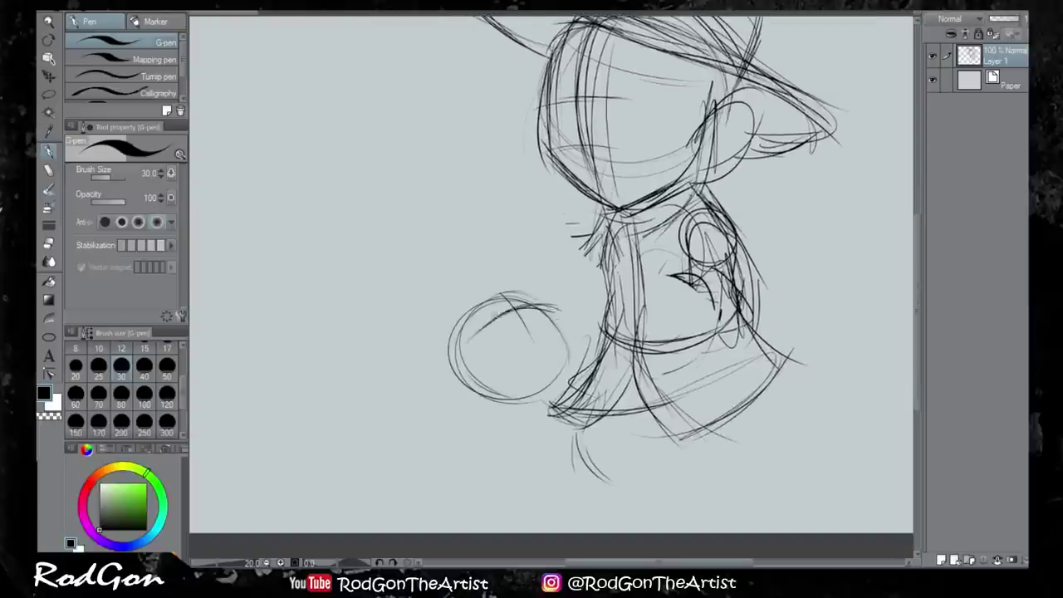
pyautogui.moveTo(382, 290); pyautogui.dragTo(556, 315)
pyautogui.moveTo(465, 307); pyautogui.dragTo(531, 298)
pyautogui.moveTo(373, 282); pyautogui.dragTo(482, 324)
pyautogui.moveTo(455, 232); pyautogui.dragTo(466, 301)
pyautogui.moveTo(511, 330); pyautogui.dragTo(562, 324)
# Add the dog's eye area and reinforce its head outline
pyautogui.moveTo(452, 332); pyautogui.dragTo(573, 369)
pyautogui.moveTo(465, 299); pyautogui.dragTo(445, 406)
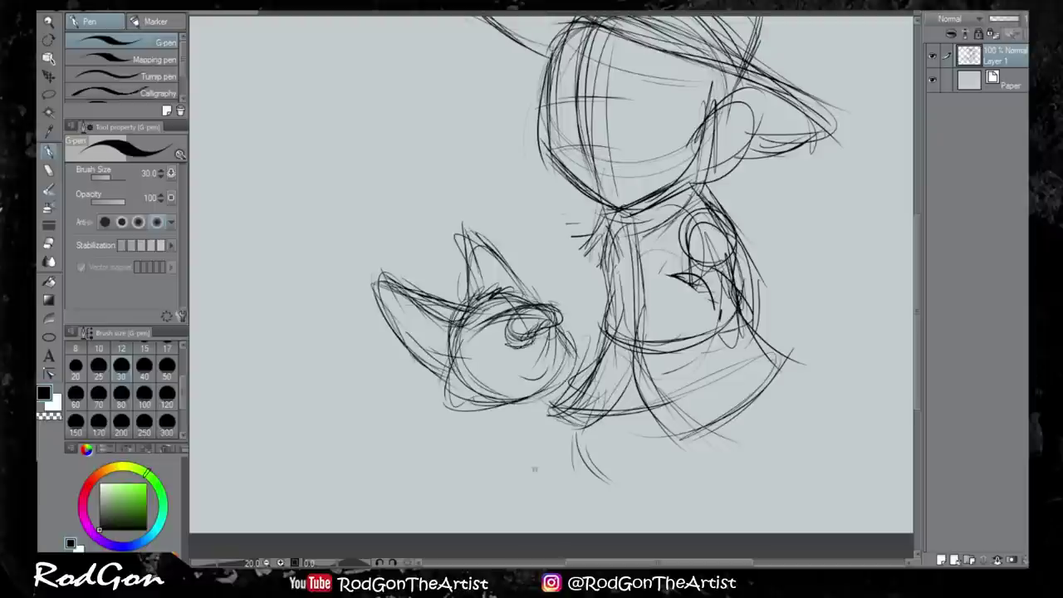
pyautogui.moveTo(572, 397); pyautogui.dragTo(504, 465)
pyautogui.moveTo(581, 291); pyautogui.dragTo(515, 312)
pyautogui.moveTo(499, 345); pyautogui.dragTo(432, 419)
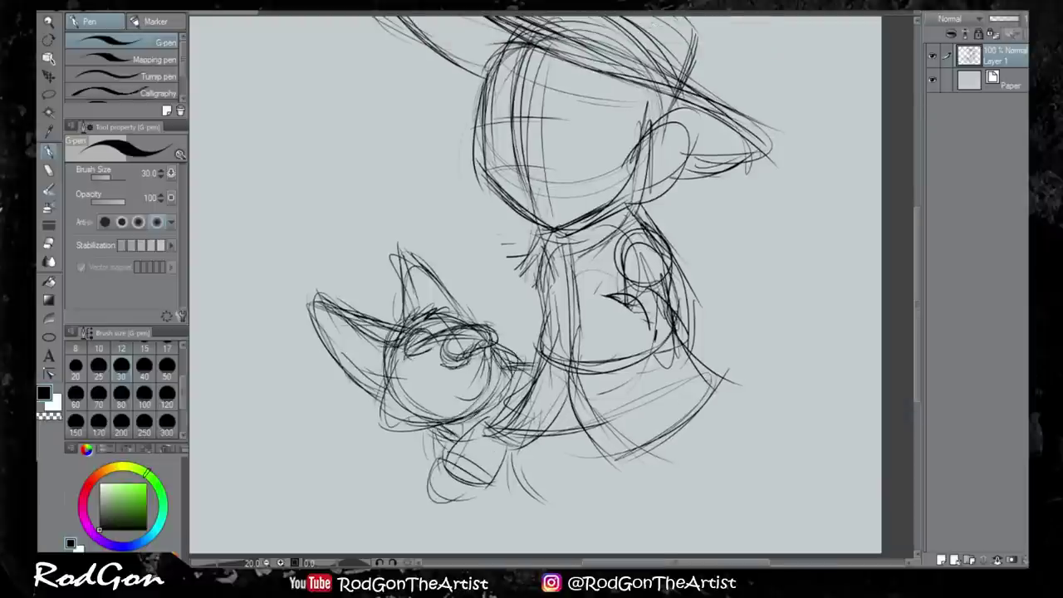
pyautogui.scroll(-2, 535, 283)
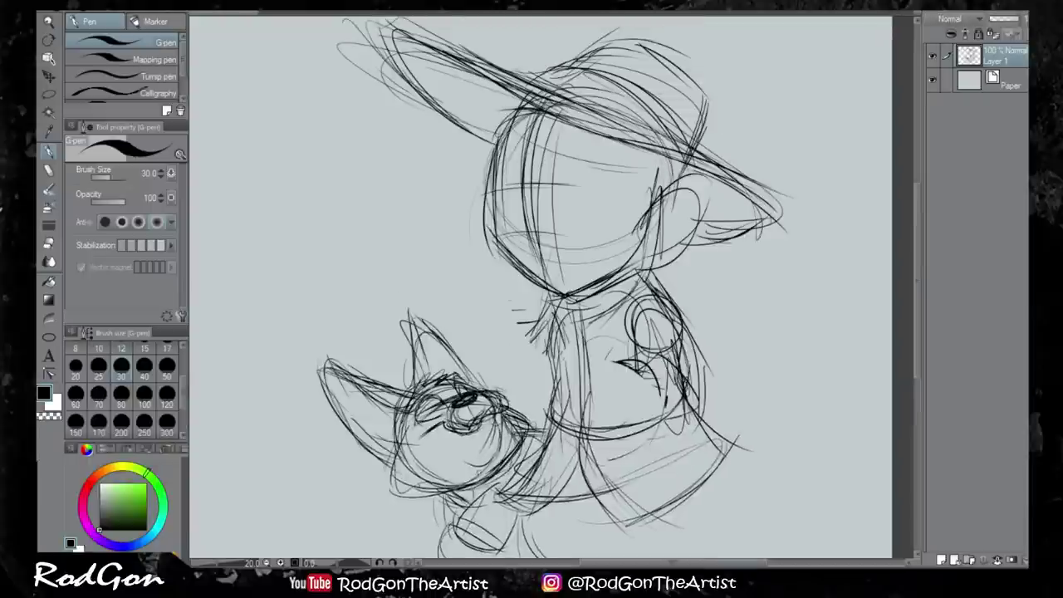
# Sketch the explorer's legs and darkened boots near the page bottom
pyautogui.moveTo(465, 453); pyautogui.dragTo(486, 507)
pyautogui.moveTo(652, 398); pyautogui.dragTo(581, 515)
pyautogui.moveTo(532, 477); pyautogui.dragTo(619, 508)
pyautogui.moveTo(648, 403); pyautogui.dragTo(630, 508)
pyautogui.moveTo(528, 475); pyautogui.dragTo(627, 519)
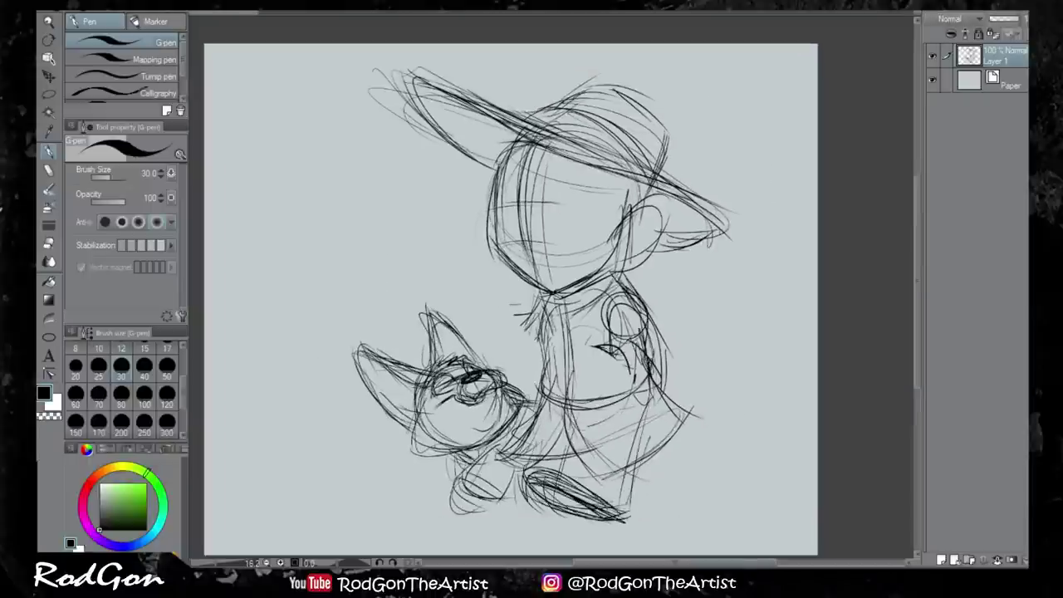
pyautogui.moveTo(597, 417); pyautogui.dragTo(556, 506)
pyautogui.moveTo(647, 407); pyautogui.dragTo(610, 505)
pyautogui.moveTo(665, 430); pyautogui.dragTo(635, 513)
# Add a belt across the waist plus detail lines on the leg and right side
pyautogui.moveTo(492, 405); pyautogui.dragTo(550, 433)
pyautogui.moveTo(542, 372); pyautogui.dragTo(631, 384)
pyautogui.moveTo(616, 387); pyautogui.dragTo(609, 445)
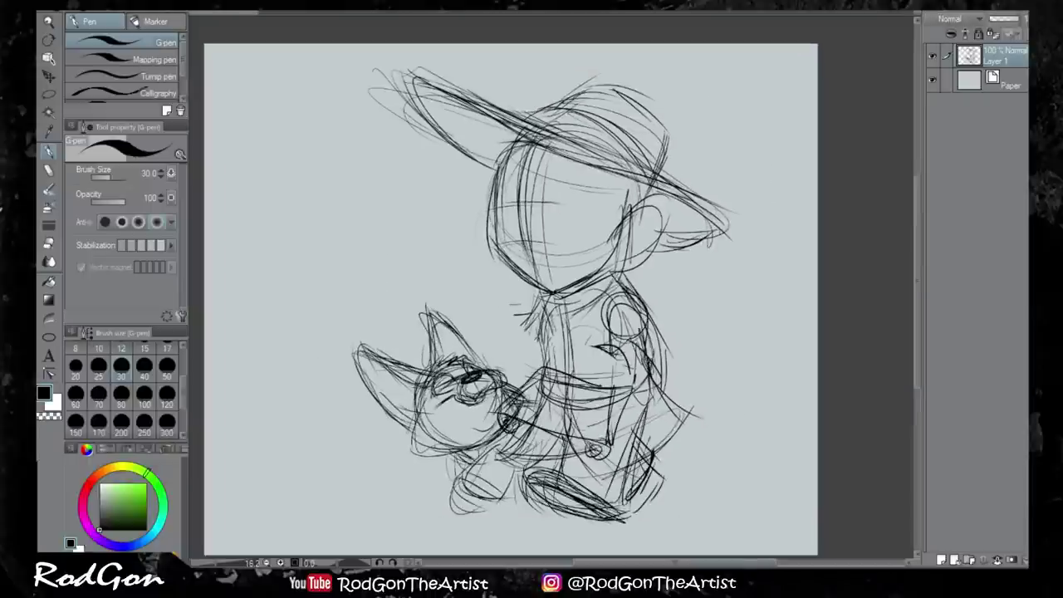
pyautogui.moveTo(621, 327); pyautogui.dragTo(599, 378)
pyautogui.moveTo(652, 378); pyautogui.dragTo(616, 430)
pyautogui.moveTo(611, 382); pyautogui.dragTo(587, 391)
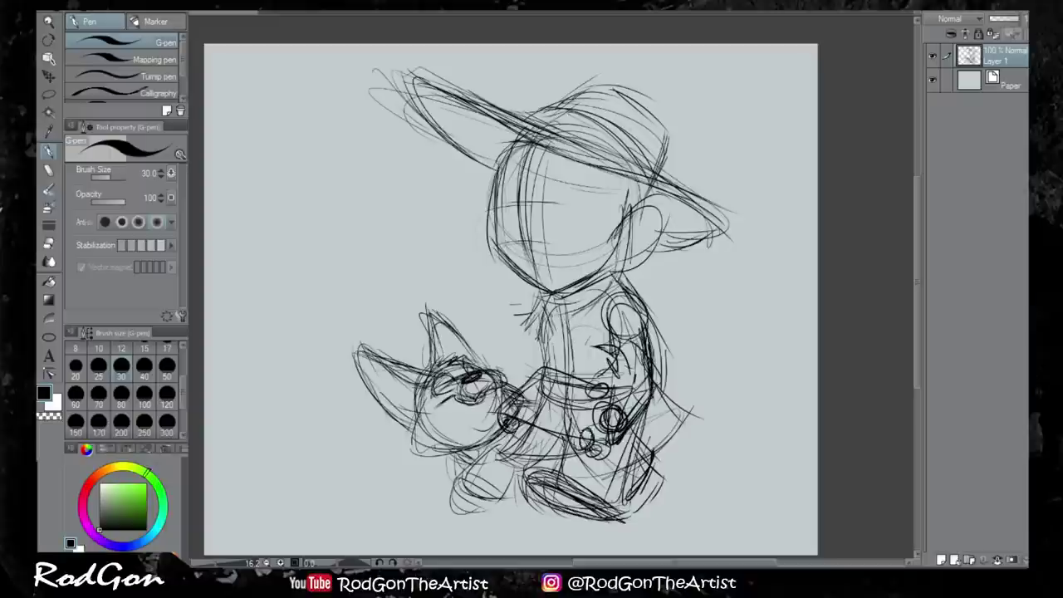
# Lasso the dog sketch and scale it down
pyautogui.press('m')
pyautogui.hotkey('ctrl', 't')
pyautogui.moveTo(349, 323); pyautogui.dragTo(365, 502)
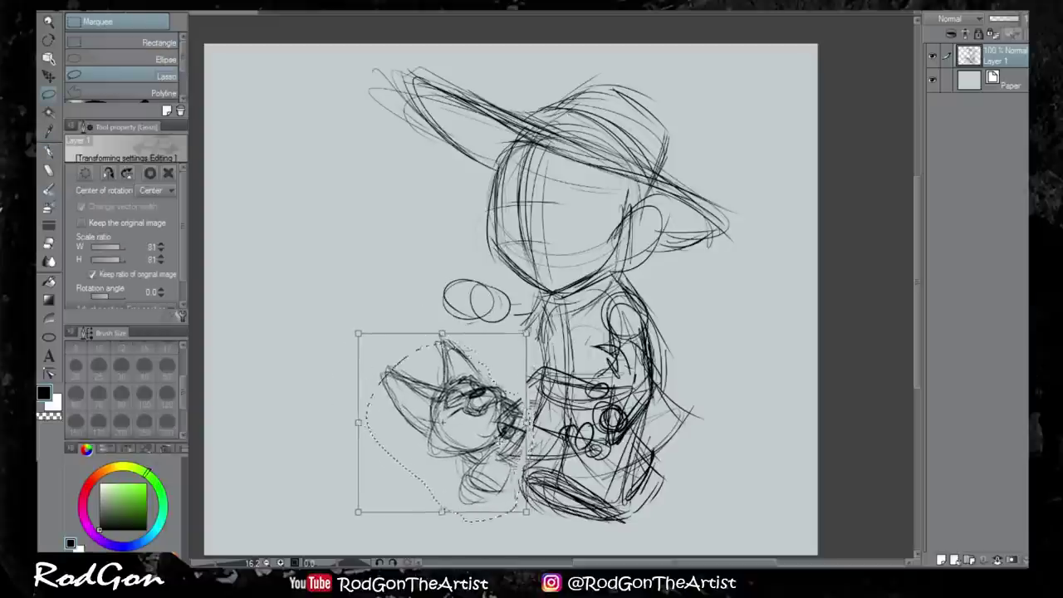
pyautogui.press('Return')
pyautogui.press('p')
# Sketch a pointing hand with the arm reaching toward the body, and darken the boots
pyautogui.moveTo(422, 295); pyautogui.dragTo(502, 309)
pyautogui.moveTo(442, 342)
pyautogui.mouseDown()
pyautogui.moveTo(513, 312)
pyautogui.moveTo(582, 378)
pyautogui.mouseUp()
pyautogui.moveTo(573, 291); pyautogui.dragTo(637, 375)
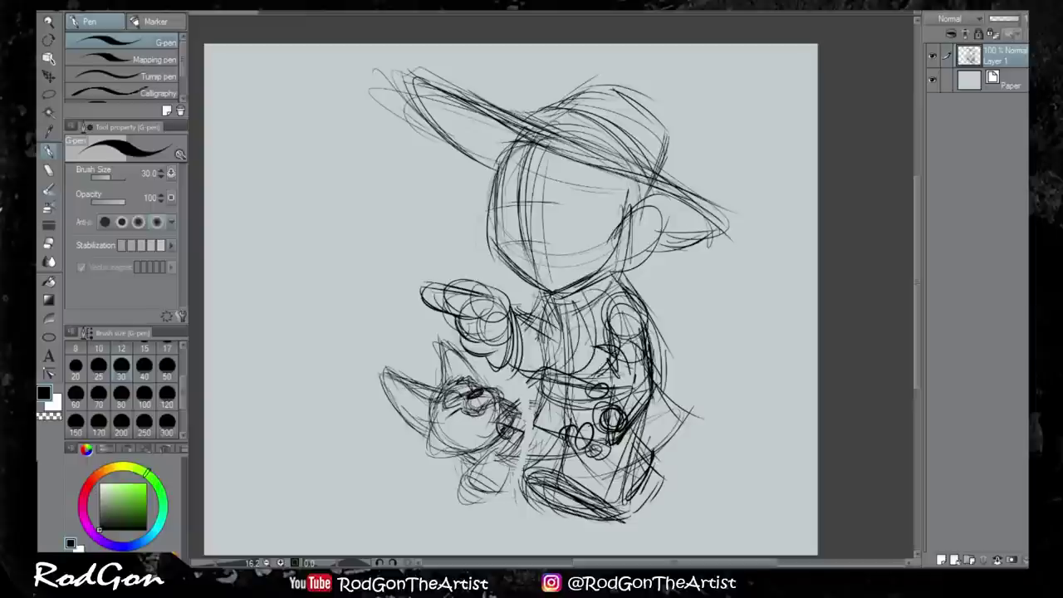
pyautogui.moveTo(535, 467); pyautogui.dragTo(618, 516)
# Delete the old dog and sketch a smaller one with small feet and a long tail
pyautogui.press('Delete')
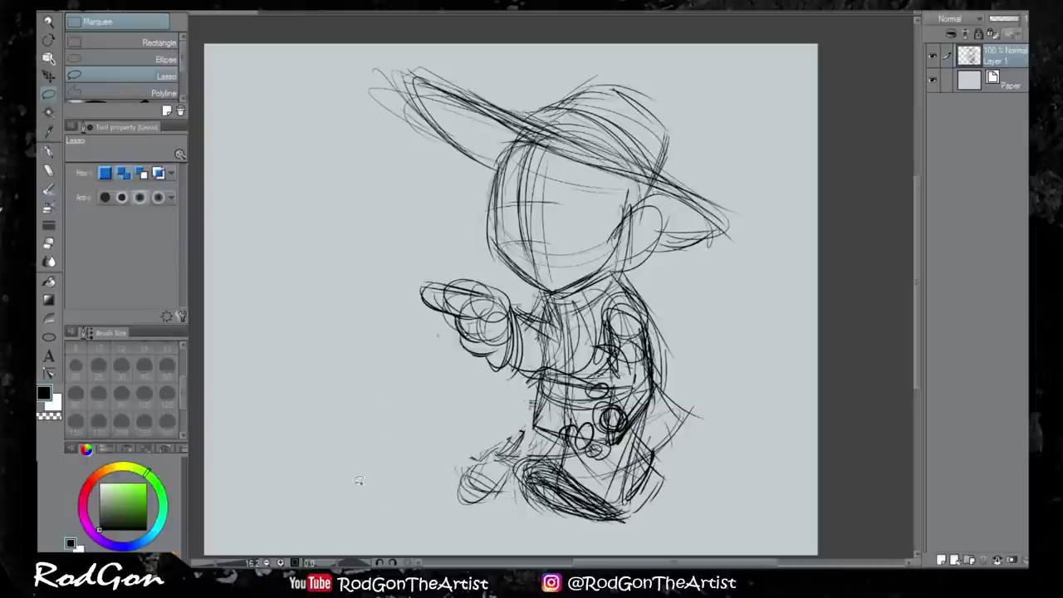
pyautogui.moveTo(510, 382); pyautogui.dragTo(498, 377)
pyautogui.moveTo(435, 486); pyautogui.dragTo(465, 452)
pyautogui.moveTo(773, 373); pyautogui.dragTo(656, 456)
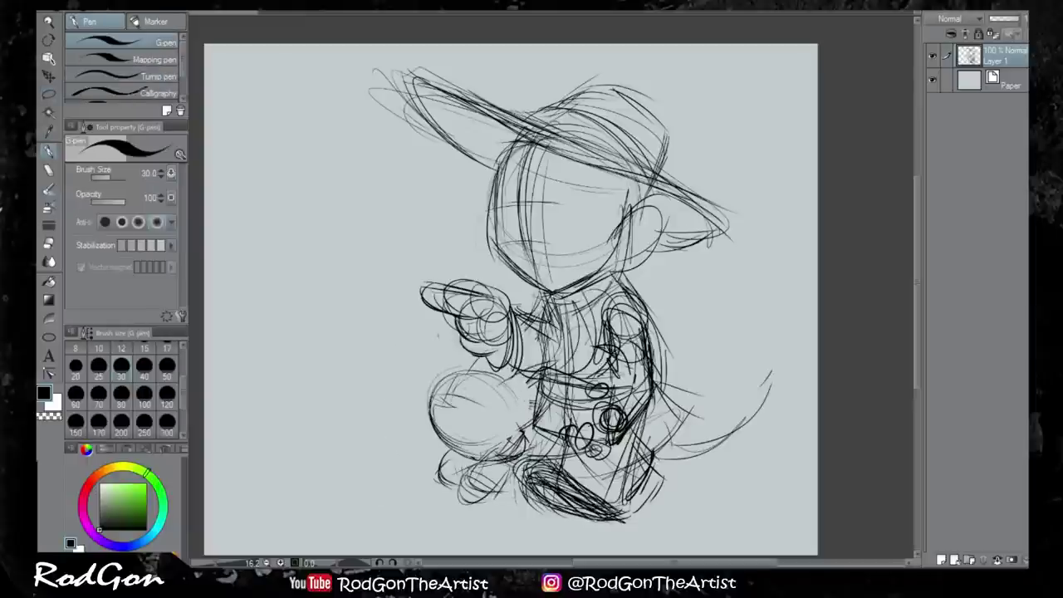
pyautogui.moveTo(435, 458); pyautogui.dragTo(520, 498)
pyautogui.moveTo(435, 485); pyautogui.dragTo(465, 448)
pyautogui.moveTo(428, 416); pyautogui.dragTo(488, 375)
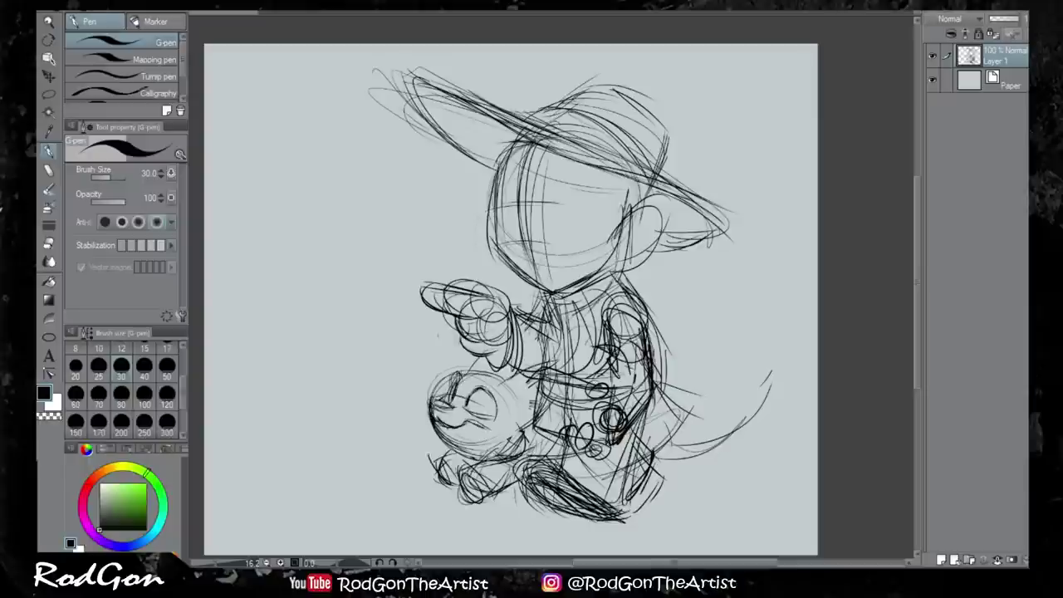
# Rework the dog's eye and open mouth, add lower-body strokes, and sketch the explorer's eyes
pyautogui.moveTo(457, 411); pyautogui.dragTo(486, 453)
pyautogui.moveTo(465, 428); pyautogui.dragTo(487, 443)
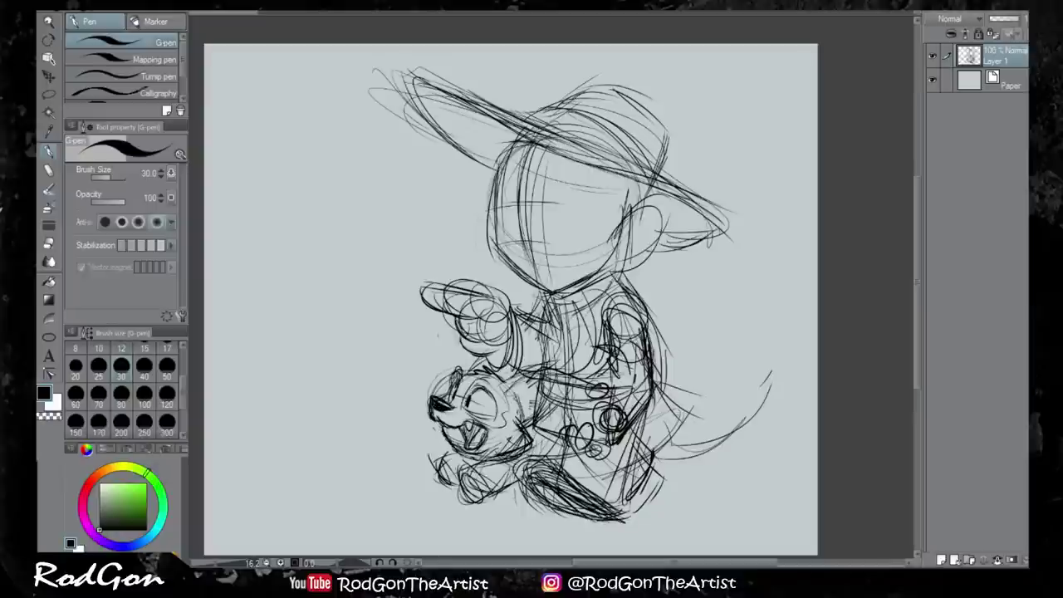
pyautogui.moveTo(457, 490); pyautogui.dragTo(604, 519)
pyautogui.moveTo(623, 430); pyautogui.dragTo(631, 532)
pyautogui.hotkey('ctrl', '+')
pyautogui.moveTo(485, 208); pyautogui.dragTo(539, 237)
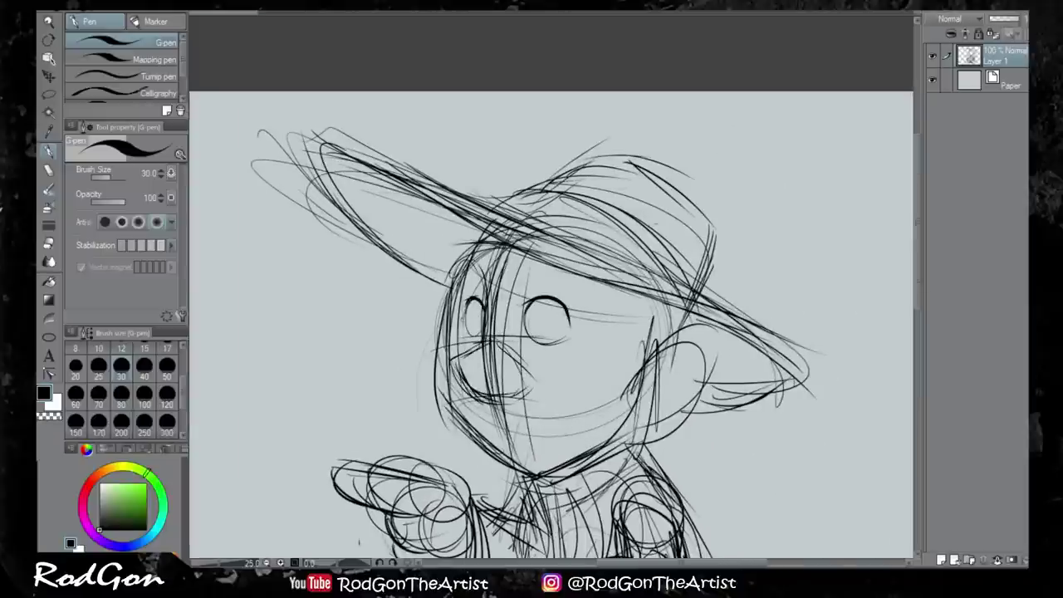
# Ink the pupils, thick eyebrows and a smile on the explorer's face
pyautogui.moveTo(532, 341)
pyautogui.mouseDown()
pyautogui.moveTo(558, 347)
pyautogui.moveTo(529, 333)
pyautogui.mouseUp()
pyautogui.hotkey('ctrl', '-')
pyautogui.hotkey('ctrl', '+')
pyautogui.moveTo(459, 279)
pyautogui.mouseDown()
pyautogui.moveTo(481, 265)
pyautogui.moveTo(565, 261)
pyautogui.mouseUp()
pyautogui.moveTo(548, 132); pyautogui.dragTo(621, 143)
pyautogui.moveTo(477, 132); pyautogui.dragTo(498, 112)
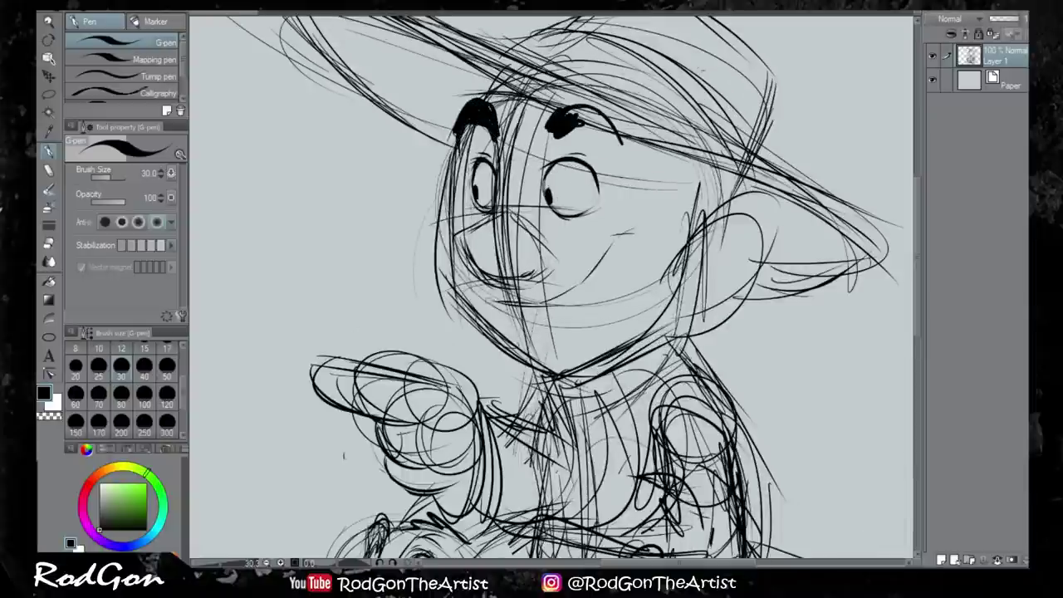
pyautogui.moveTo(654, 236); pyautogui.dragTo(500, 301)
pyautogui.moveTo(615, 241); pyautogui.dragTo(482, 306)
# Ink a stubbly beard under the chin and a moustache under the nose
pyautogui.moveTo(584, 337); pyautogui.dragTo(508, 336)
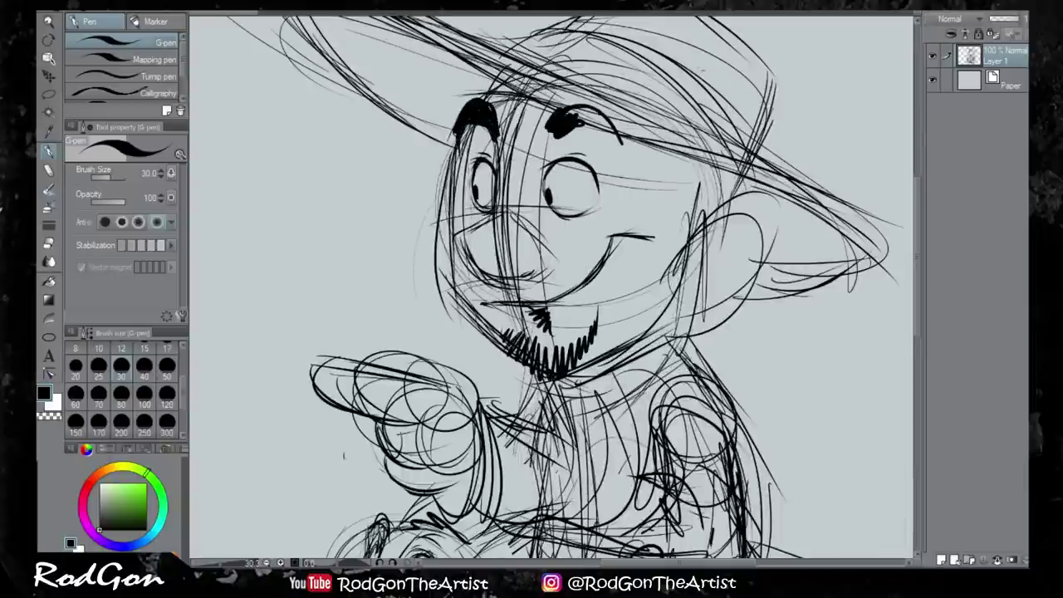
pyautogui.moveTo(467, 302); pyautogui.dragTo(605, 243)
pyautogui.scroll(-2, 552, 287)
pyautogui.scroll(1, 552, 287)
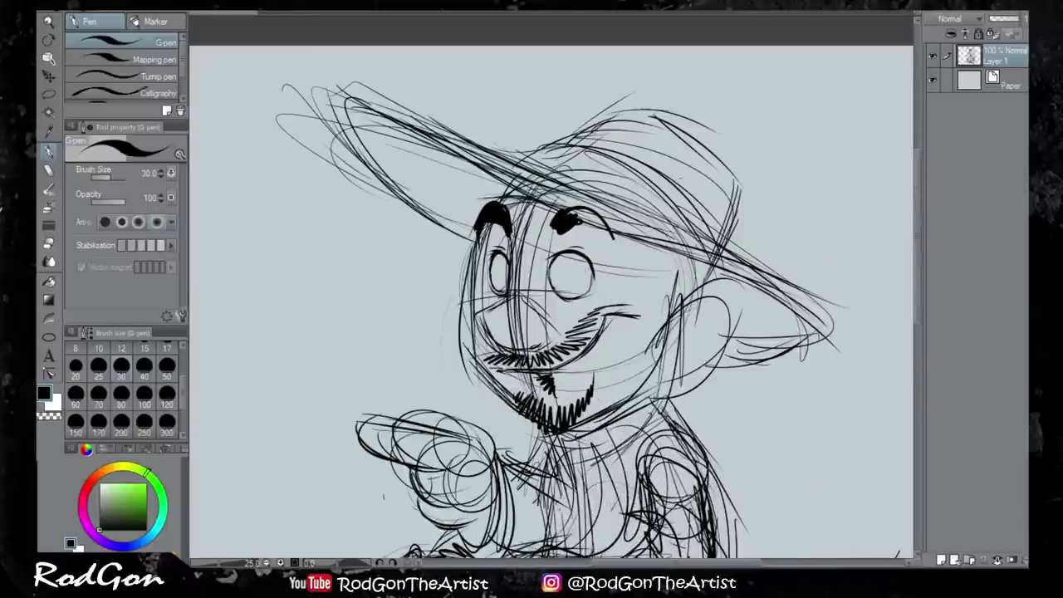
pyautogui.moveTo(531, 332)
pyautogui.mouseDown()
pyautogui.moveTo(553, 232)
pyautogui.moveTo(500, 220)
pyautogui.mouseUp()
# Darken the face outline, jaw, hat brim, ear, hat band and crown
pyautogui.moveTo(448, 123); pyautogui.dragTo(485, 295)
pyautogui.moveTo(641, 204); pyautogui.dragTo(535, 315)
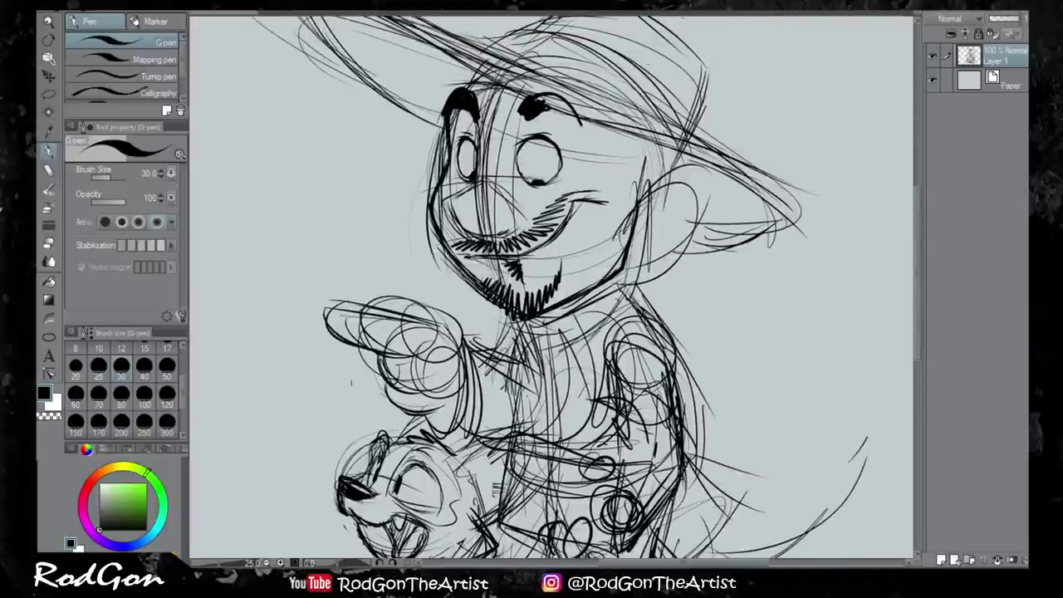
pyautogui.moveTo(688, 181); pyautogui.dragTo(631, 267)
pyautogui.moveTo(531, 299); pyautogui.dragTo(521, 407)
pyautogui.moveTo(292, 89)
pyautogui.mouseDown()
pyautogui.moveTo(784, 330)
pyautogui.moveTo(676, 341)
pyautogui.mouseUp()
pyautogui.moveTo(660, 249); pyautogui.dragTo(617, 340)
pyautogui.moveTo(317, 98); pyautogui.dragTo(736, 284)
pyautogui.moveTo(481, 151); pyautogui.dragTo(683, 246)
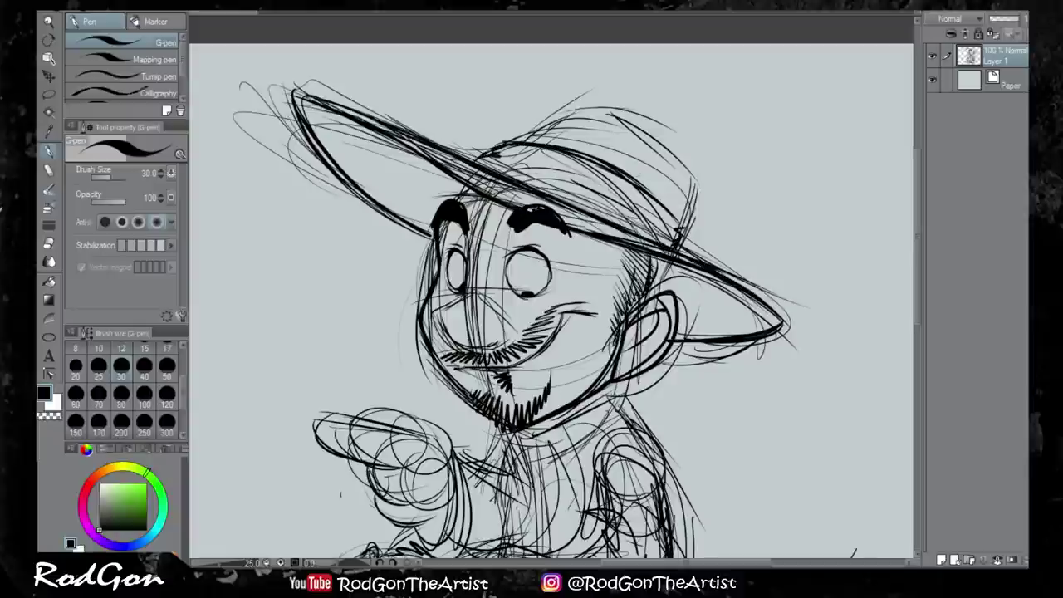
pyautogui.moveTo(510, 141); pyautogui.dragTo(692, 222)
# Sketch the glasses' two lenses and bridge around the eyes, with short strokes nearby
pyautogui.moveTo(531, 332); pyautogui.dragTo(568, 307)
pyautogui.moveTo(480, 202); pyautogui.dragTo(517, 264)
pyautogui.moveTo(453, 203); pyautogui.dragTo(478, 287)
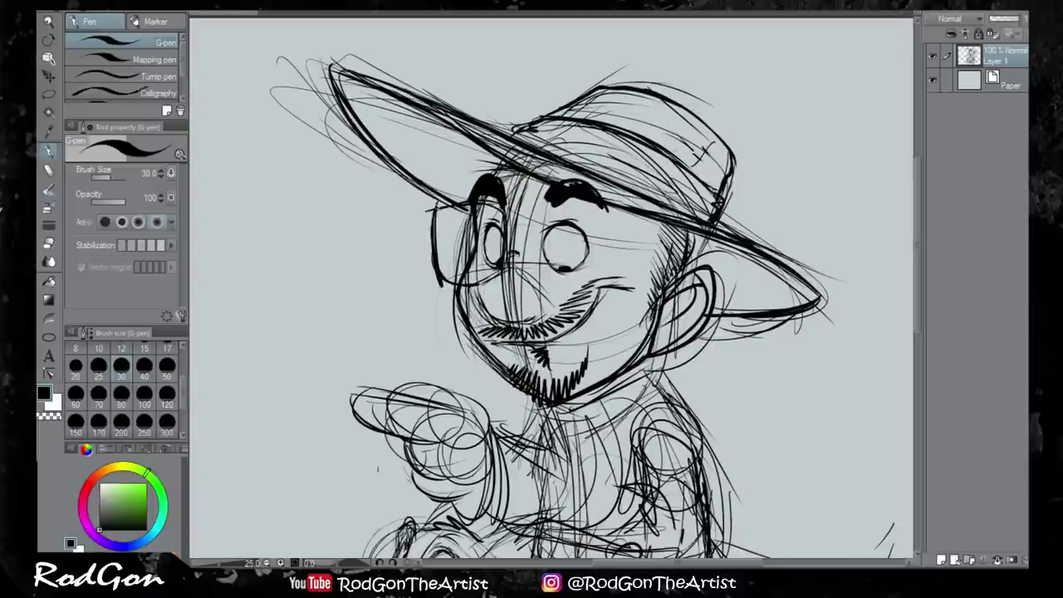
pyautogui.moveTo(622, 211); pyautogui.dragTo(528, 293)
pyautogui.moveTo(527, 204); pyautogui.dragTo(626, 214)
pyautogui.moveTo(523, 199); pyautogui.dragTo(523, 282)
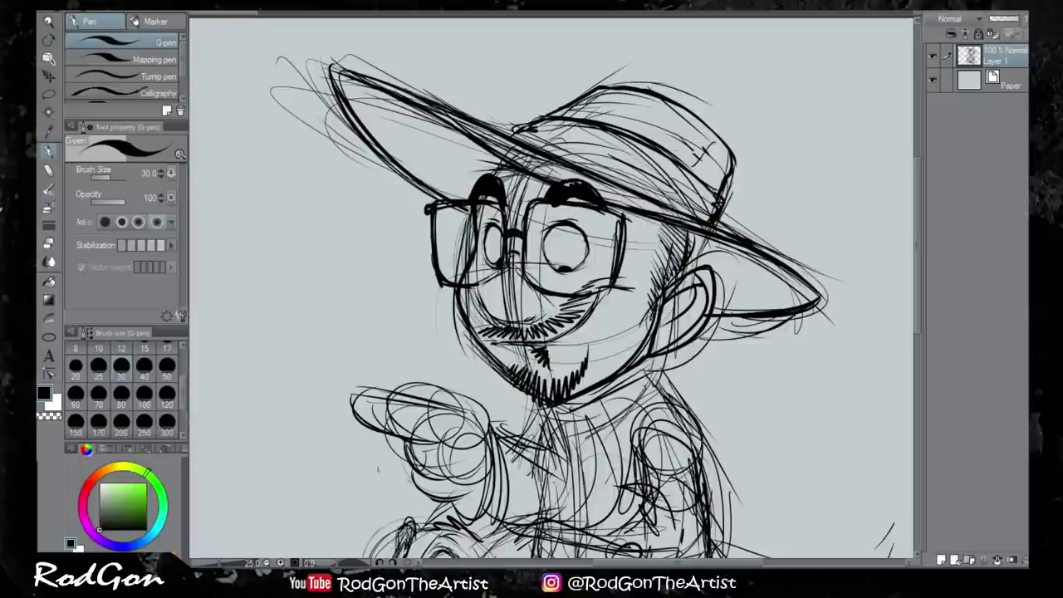
pyautogui.moveTo(632, 227); pyautogui.dragTo(676, 271)
pyautogui.moveTo(531, 332)
pyautogui.mouseDown()
pyautogui.moveTo(544, 214)
pyautogui.moveTo(493, 203)
pyautogui.mouseUp()
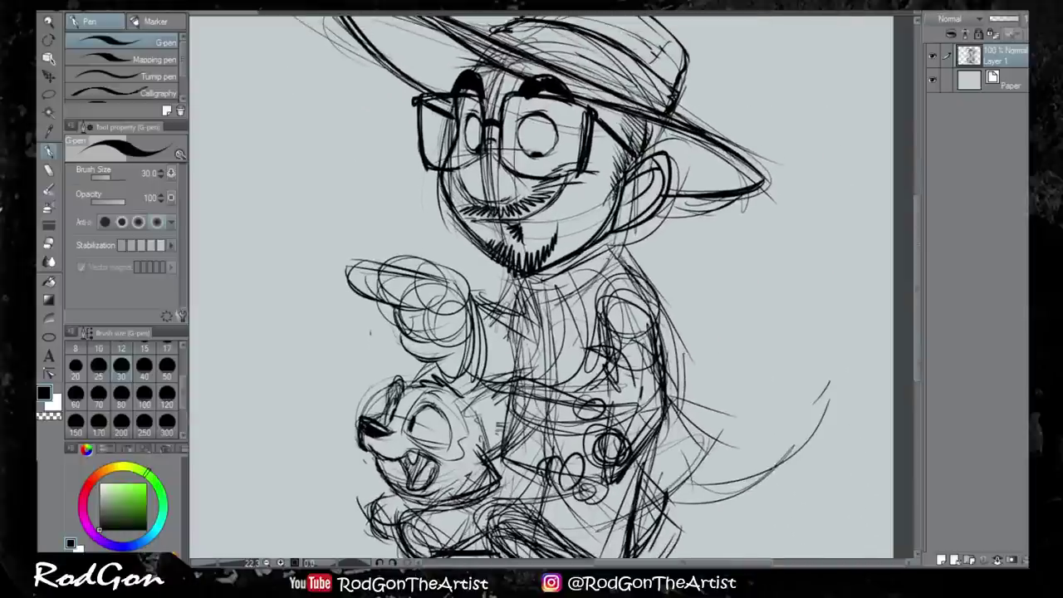
# Ink the raised arm, upper arm and shoulder, plus the collar and neck lines, with the G-pen
pyautogui.moveTo(355, 341)
pyautogui.mouseDown()
pyautogui.moveTo(528, 329)
pyautogui.moveTo(360, 362)
pyautogui.mouseUp()
pyautogui.moveTo(452, 362); pyautogui.dragTo(582, 398)
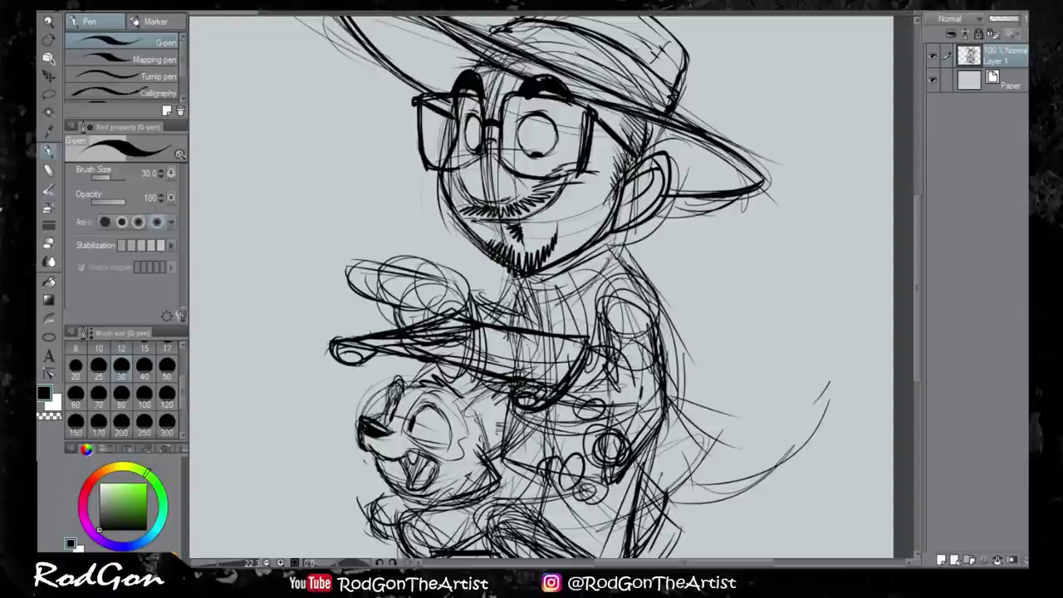
pyautogui.moveTo(517, 357); pyautogui.dragTo(551, 397)
pyautogui.moveTo(581, 332)
pyautogui.mouseDown()
pyautogui.moveTo(513, 349)
pyautogui.moveTo(545, 436)
pyautogui.mouseUp()
pyautogui.moveTo(538, 309); pyautogui.dragTo(609, 421)
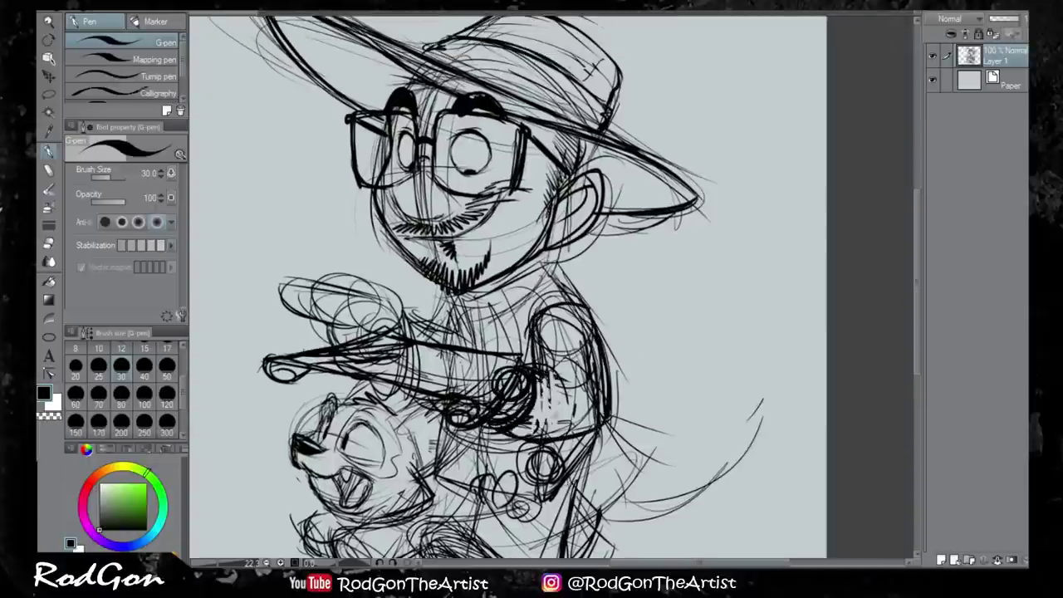
pyautogui.moveTo(548, 332); pyautogui.dragTo(581, 399)
pyautogui.moveTo(453, 328); pyautogui.dragTo(552, 278)
pyautogui.moveTo(465, 312)
pyautogui.mouseDown()
pyautogui.moveTo(565, 253)
pyautogui.moveTo(519, 270)
pyautogui.mouseUp()
pyautogui.moveTo(531, 249); pyautogui.dragTo(573, 174)
pyautogui.moveTo(591, 300); pyautogui.dragTo(606, 362)
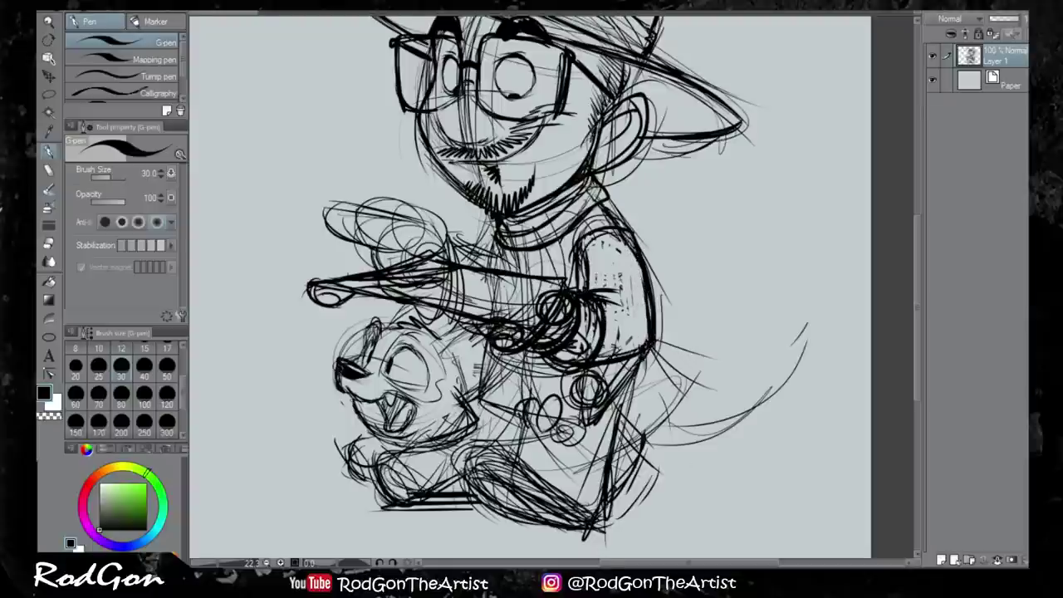
# Ink the vest's collar, back and bottom edge, a vest pocket, and the backpack flap and straps
pyautogui.moveTo(532, 286); pyautogui.dragTo(473, 361)
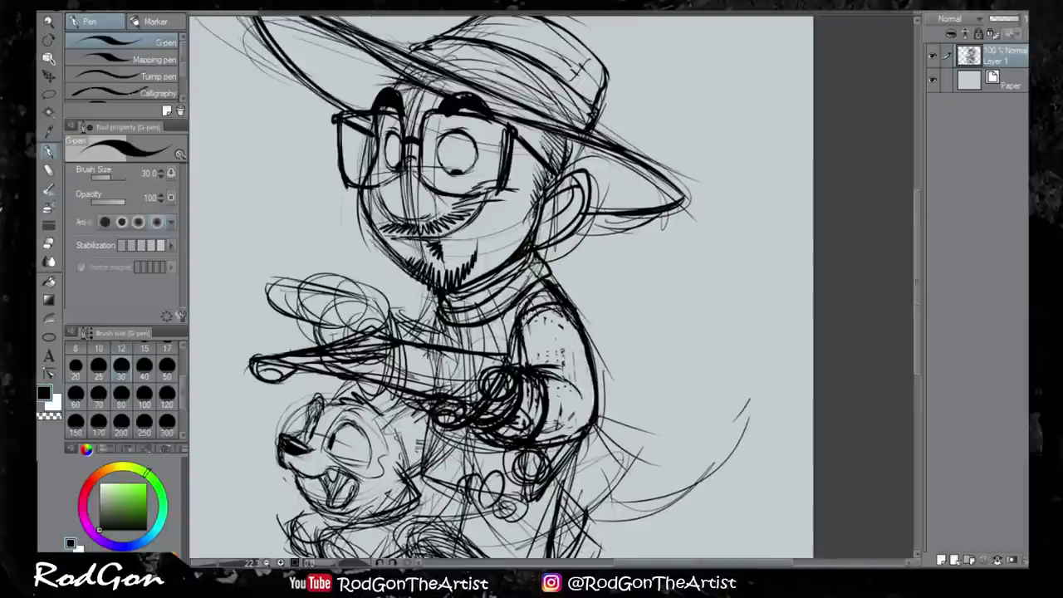
pyautogui.moveTo(553, 287); pyautogui.dragTo(497, 352)
pyautogui.moveTo(575, 279); pyautogui.dragTo(526, 309)
pyautogui.moveTo(540, 251)
pyautogui.mouseDown()
pyautogui.moveTo(605, 267)
pyautogui.moveTo(609, 203)
pyautogui.mouseUp()
pyautogui.moveTo(610, 216); pyautogui.dragTo(627, 424)
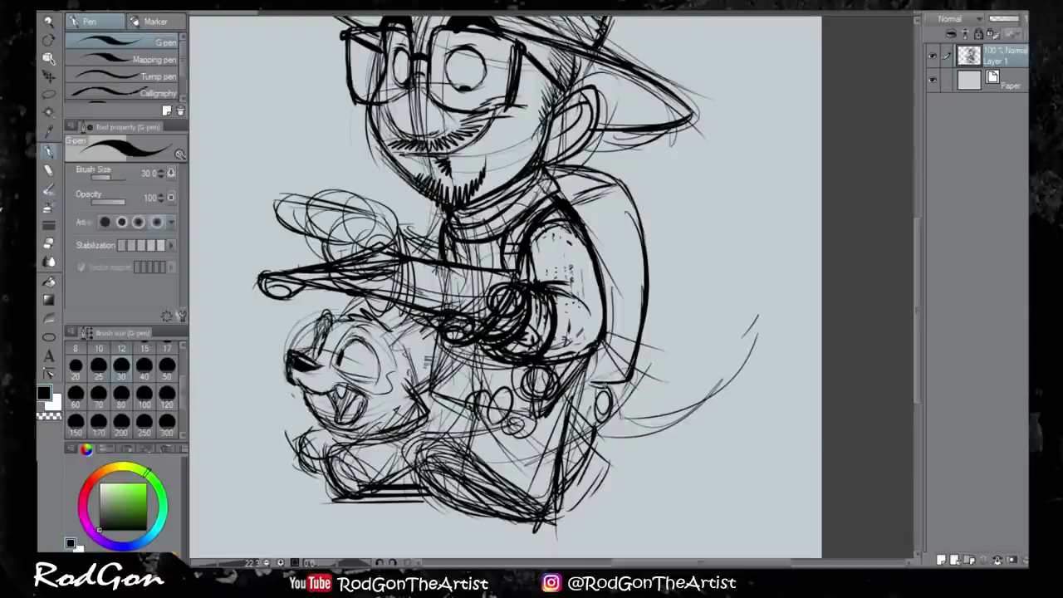
pyautogui.moveTo(619, 374); pyautogui.dragTo(581, 436)
pyautogui.moveTo(594, 388); pyautogui.dragTo(572, 448)
pyautogui.moveTo(621, 385); pyautogui.dragTo(616, 450)
pyautogui.moveTo(607, 374); pyautogui.dragTo(653, 438)
pyautogui.moveTo(594, 282); pyautogui.dragTo(627, 322)
pyautogui.moveTo(582, 247); pyautogui.dragTo(648, 316)
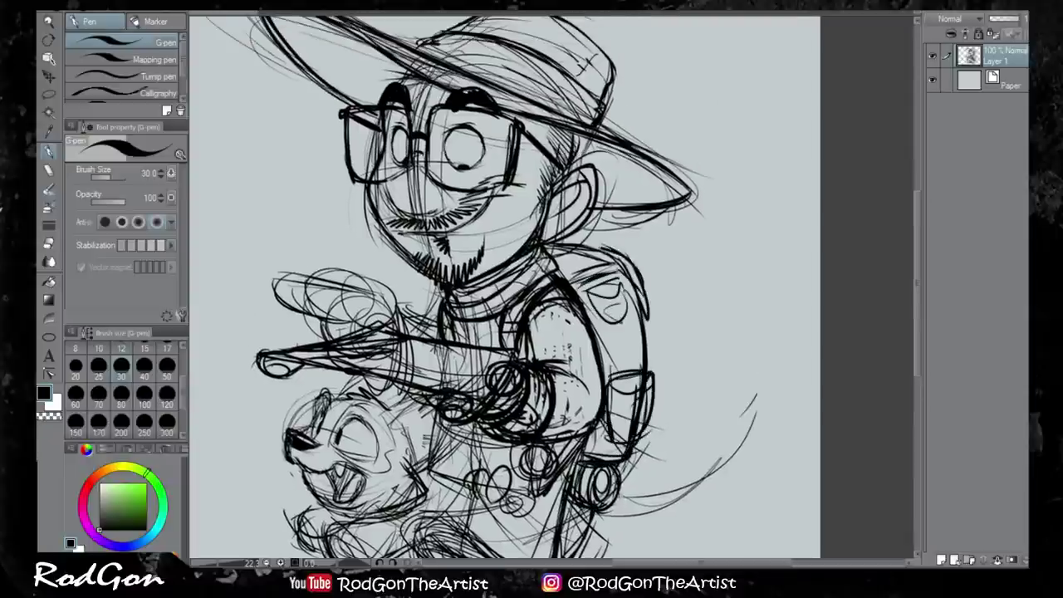
# Erase the loose circles by the arm, then ink the belt band and hatch the hip, leg and shoe
pyautogui.moveTo(515, 316); pyautogui.dragTo(526, 300)
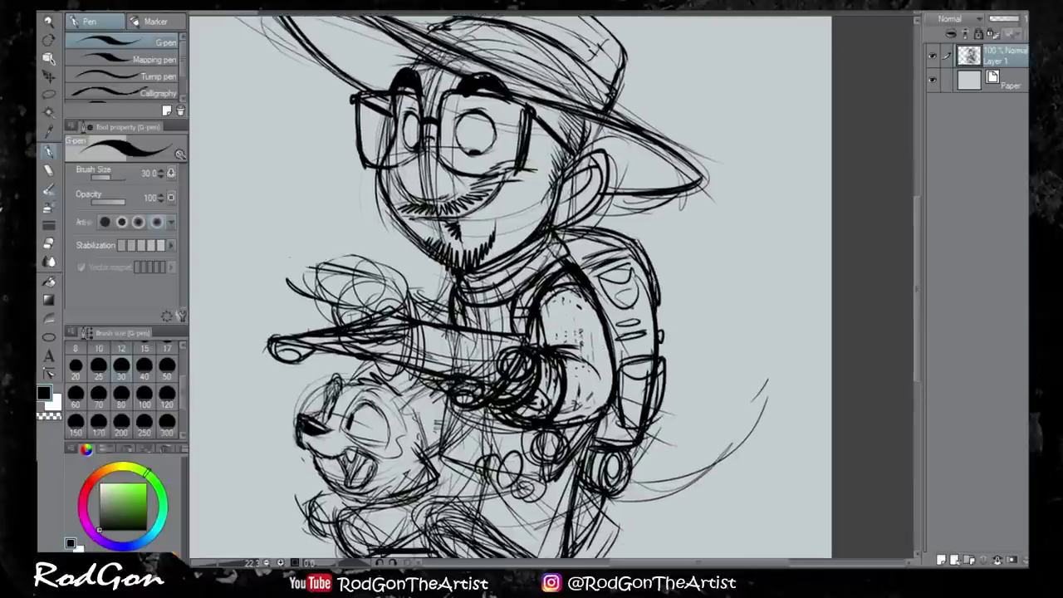
pyautogui.moveTo(290, 266); pyautogui.dragTo(407, 307)
pyautogui.moveTo(336, 316); pyautogui.dragTo(386, 348)
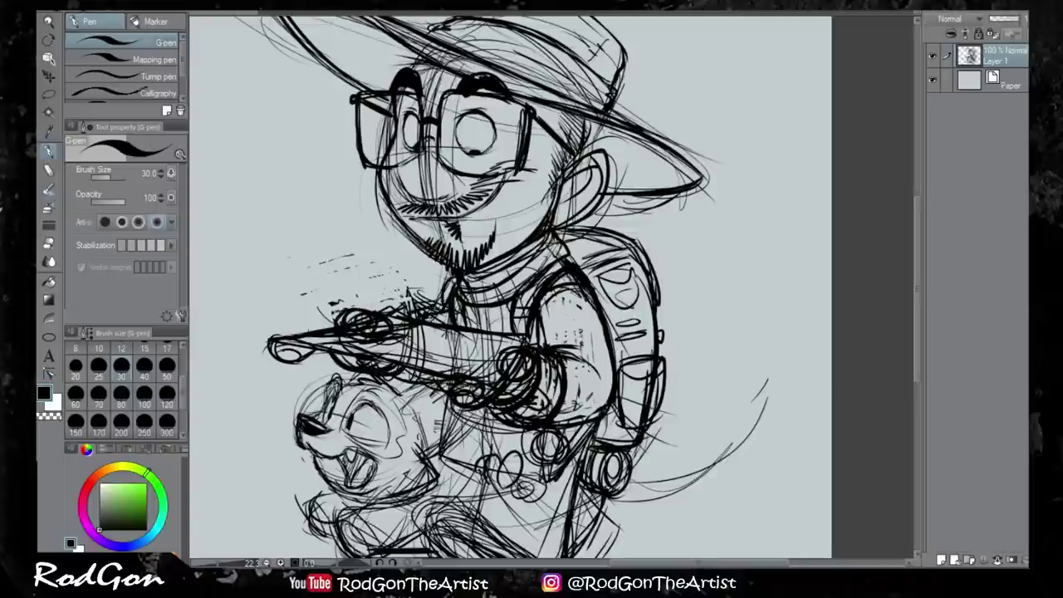
pyautogui.scroll(-4, 510, 286)
pyautogui.scroll(5, 509, 286)
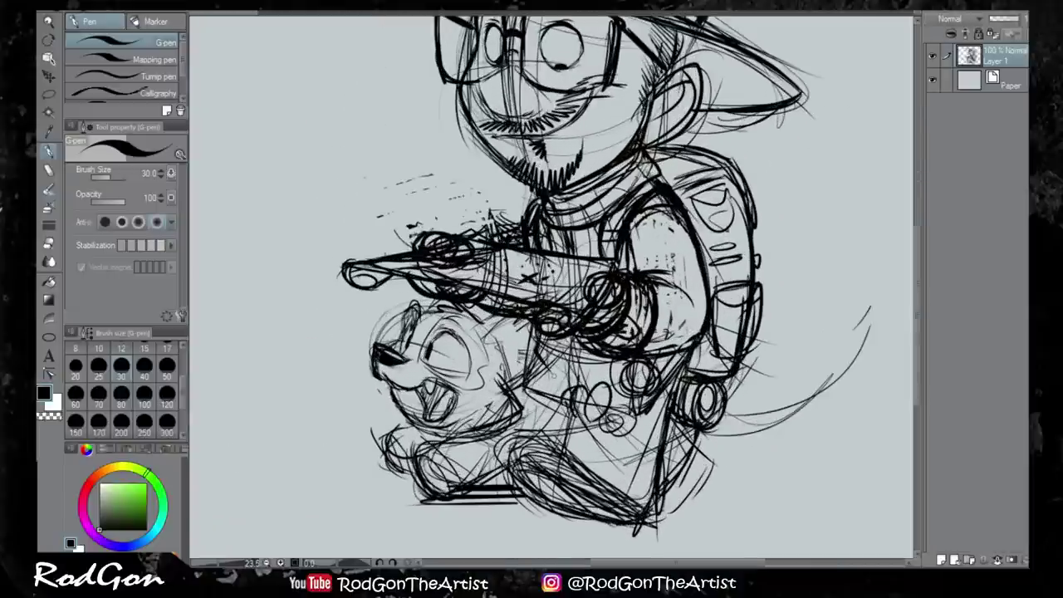
pyautogui.moveTo(515, 407); pyautogui.dragTo(639, 390)
pyautogui.moveTo(697, 353); pyautogui.dragTo(681, 403)
pyautogui.moveTo(573, 365); pyautogui.dragTo(698, 353)
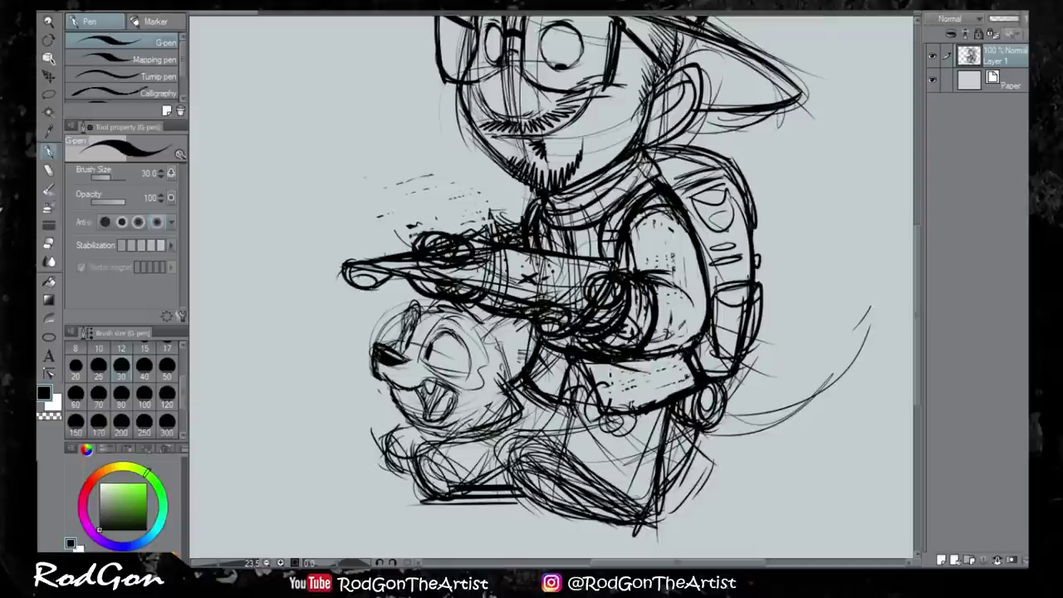
pyautogui.moveTo(510, 332); pyautogui.dragTo(534, 258)
pyautogui.moveTo(598, 357); pyautogui.dragTo(673, 432)
pyautogui.moveTo(531, 374); pyautogui.dragTo(647, 444)
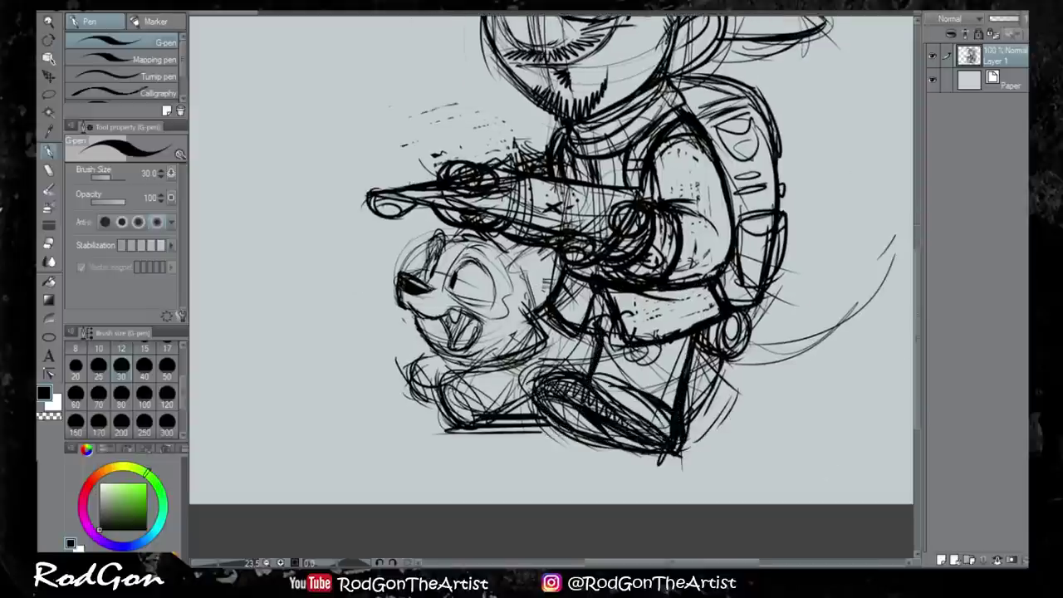
# Lasso the dog, scale it down with Ctrl+T, and move it beside the explorer's legs
pyautogui.scroll(-4, 580, 358)
pyautogui.scroll(3, 579, 359)
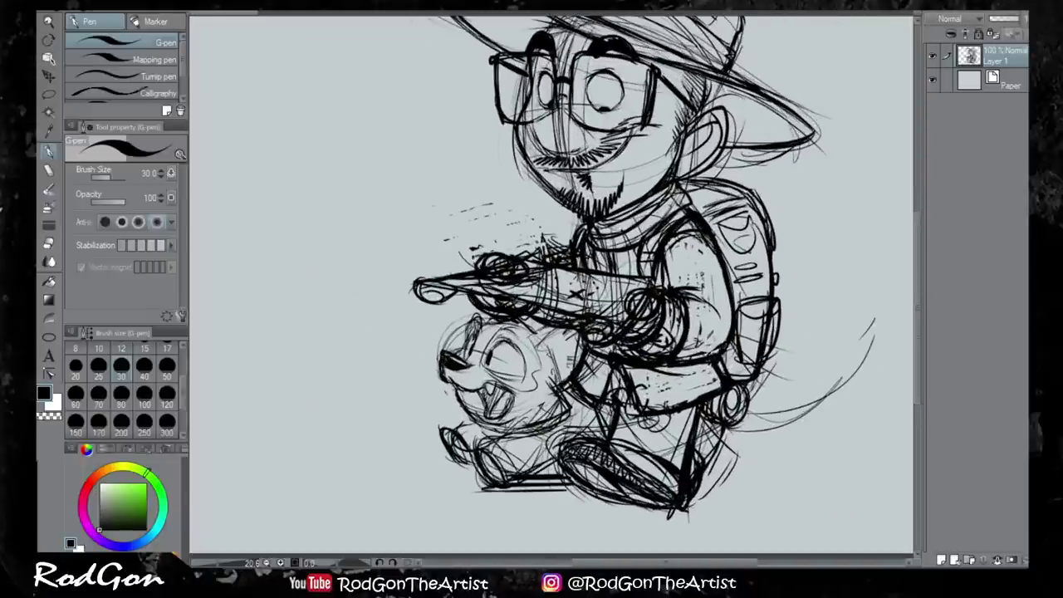
pyautogui.press('m')
pyautogui.moveTo(581, 359); pyautogui.dragTo(557, 390)
pyautogui.hotkey('ctrl', 't')
pyautogui.scroll(-1, 540, 416)
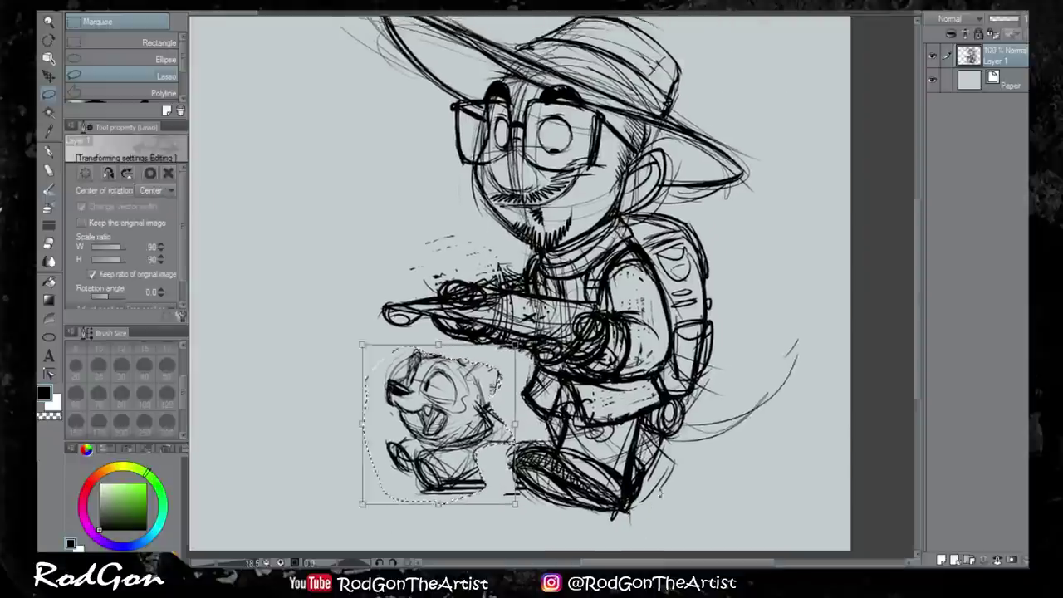
pyautogui.moveTo(478, 477)
pyautogui.mouseDown()
pyautogui.moveTo(768, 485)
pyautogui.moveTo(776, 502)
pyautogui.mouseUp()
pyautogui.press('Return')
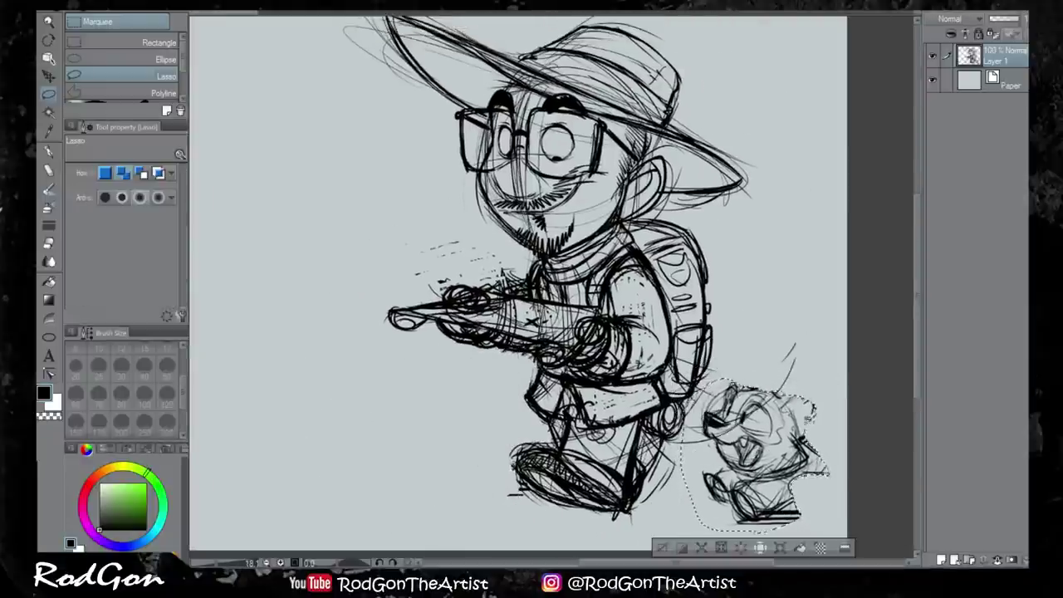
pyautogui.hotkey('ctrl', 'z')
pyautogui.hotkey('ctrl', 't')
# Draw the dog's ears, curving tail and long body with the G-pen
pyautogui.press('Return')
pyautogui.press('p')
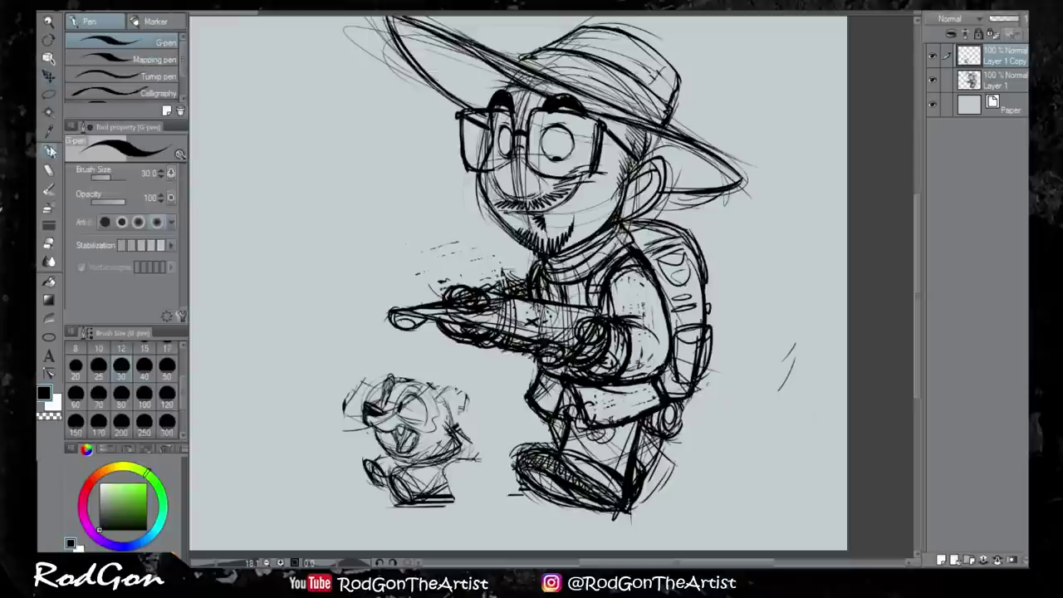
pyautogui.moveTo(498, 365); pyautogui.dragTo(436, 390)
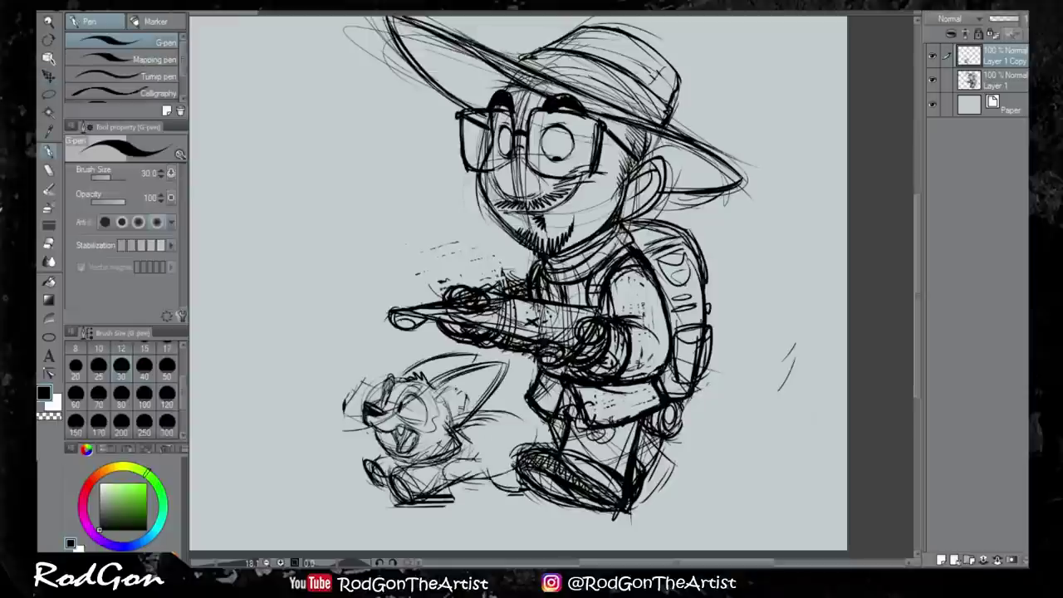
pyautogui.moveTo(471, 415); pyautogui.dragTo(540, 407)
pyautogui.moveTo(801, 347); pyautogui.dragTo(664, 453)
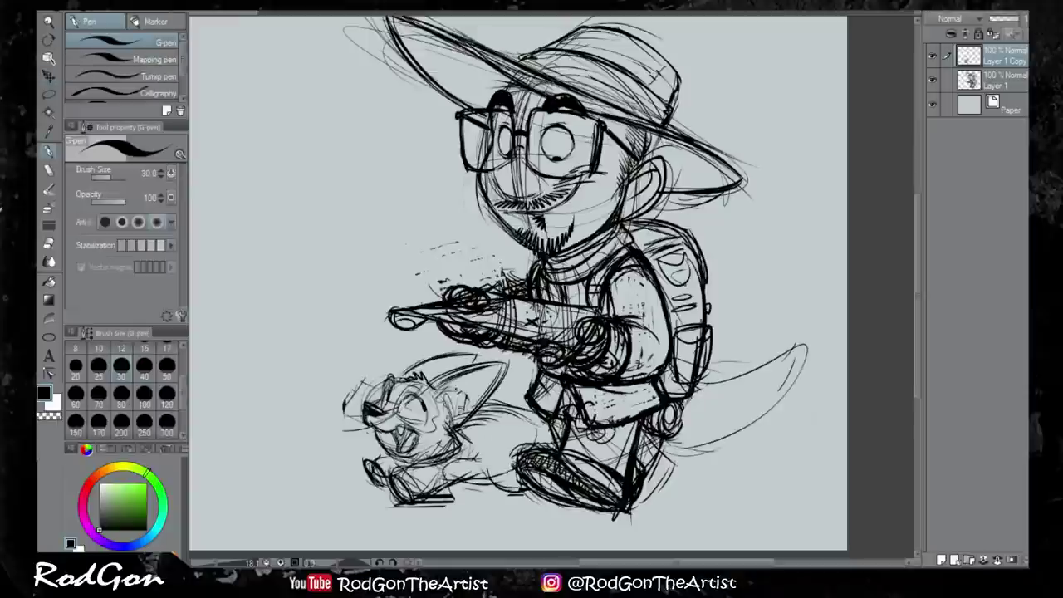
pyautogui.moveTo(764, 357); pyautogui.dragTo(656, 461)
# Draw a ground line under the dog and nudge its feet up and left
pyautogui.moveTo(469, 464); pyautogui.dragTo(539, 499)
pyautogui.moveTo(415, 504); pyautogui.dragTo(532, 502)
pyautogui.press('m')
pyautogui.moveTo(491, 447); pyautogui.dragTo(483, 439)
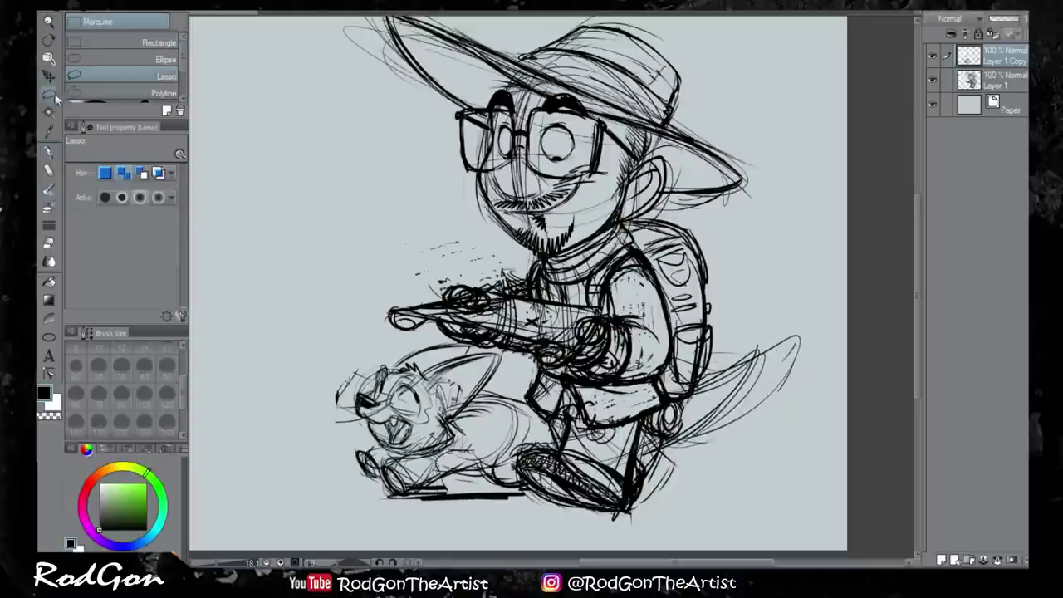
pyautogui.press('Return')
pyautogui.press('p')
# Ink heavy ground shadows under the explorer's boots and the dog, with short strokes at its feet
pyautogui.moveTo(461, 517); pyautogui.dragTo(714, 518)
pyautogui.moveTo(357, 492); pyautogui.dragTo(432, 495)
pyautogui.moveTo(544, 448); pyautogui.dragTo(544, 461)
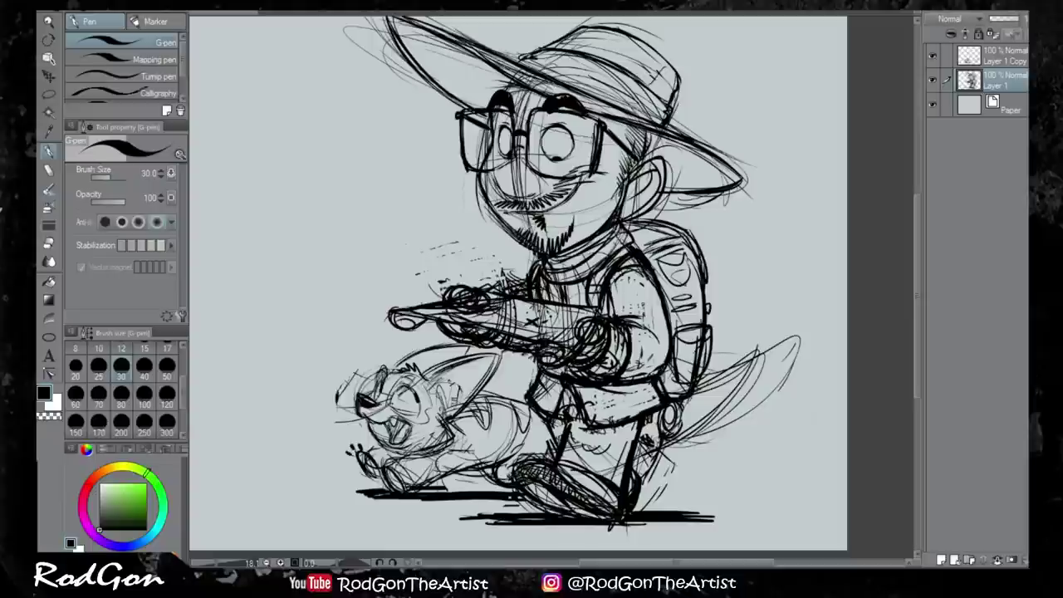
# Zoom in and out and pan the view to the explorer's head, hat and outstretched hand
pyautogui.scroll(2, 589, 25)
pyautogui.scroll(-1, 515, 250)
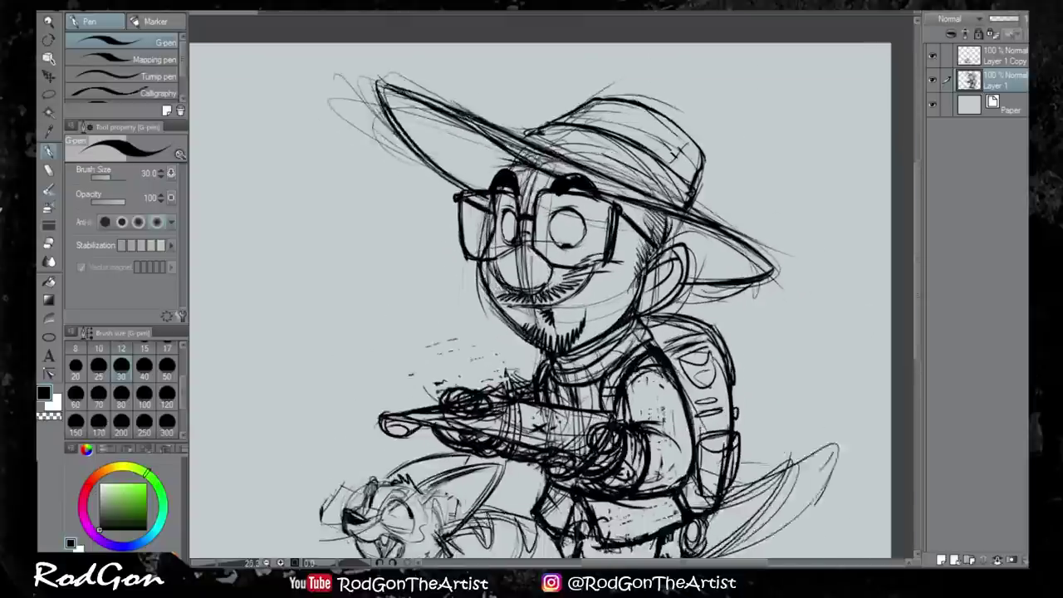
pyautogui.scroll(1, 532, 49)
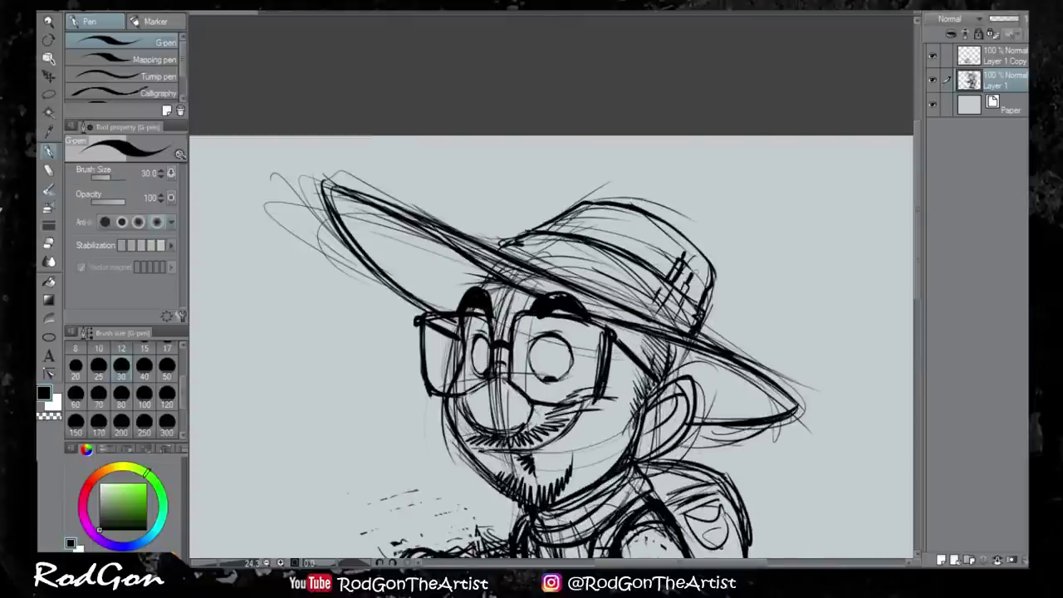
pyautogui.scroll(-2, 551, 332)
pyautogui.scroll(1, 551, 332)
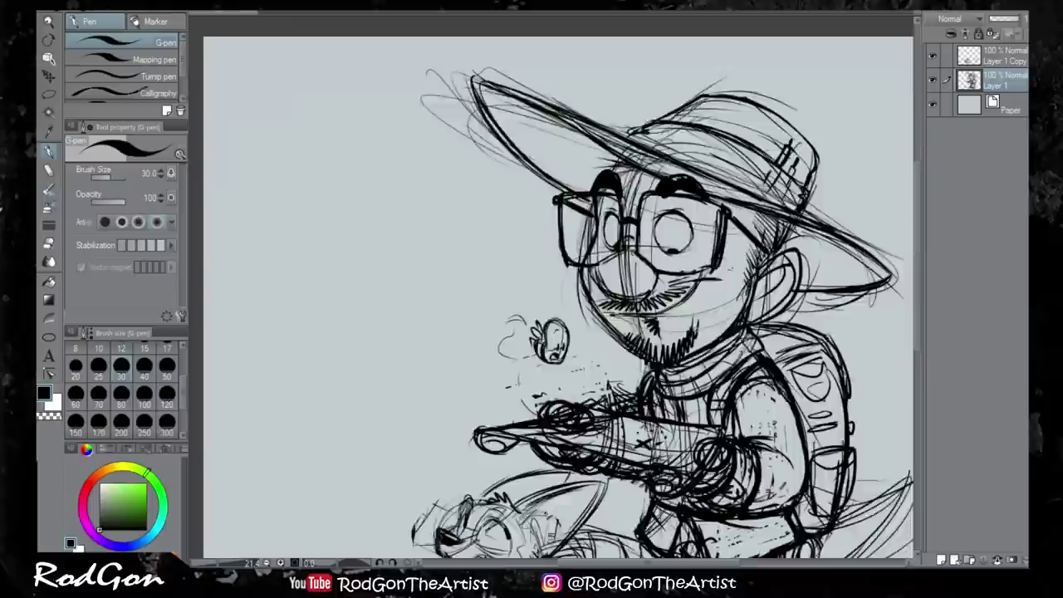
pyautogui.scroll(-1, 551, 332)
pyautogui.scroll(1, 552, 332)
pyautogui.moveTo(551, 332); pyautogui.dragTo(527, 407)
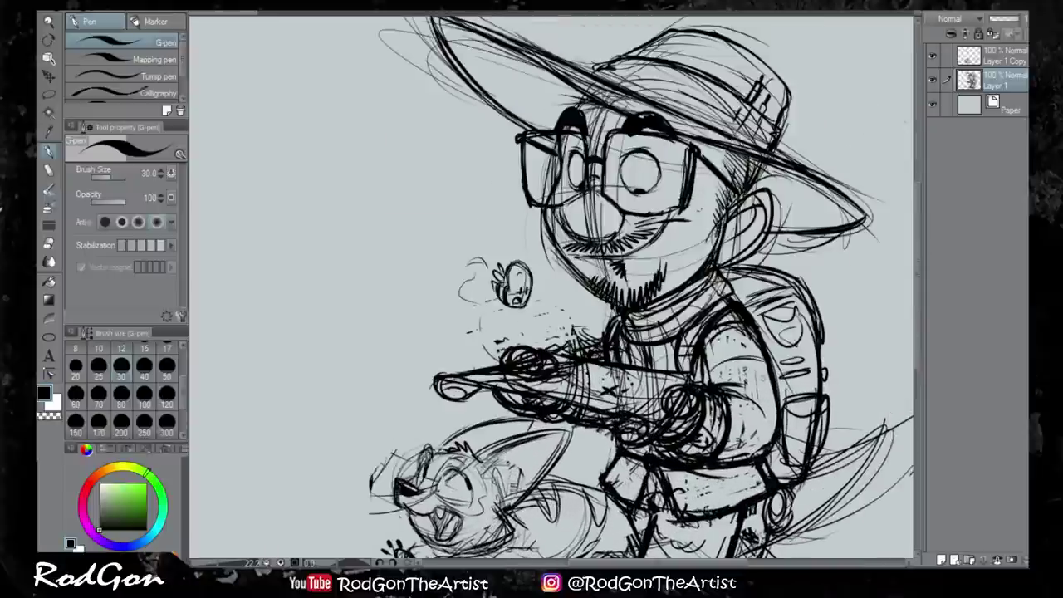
pyautogui.moveTo(552, 332); pyautogui.dragTo(546, 282)
pyautogui.scroll(-1, 551, 332)
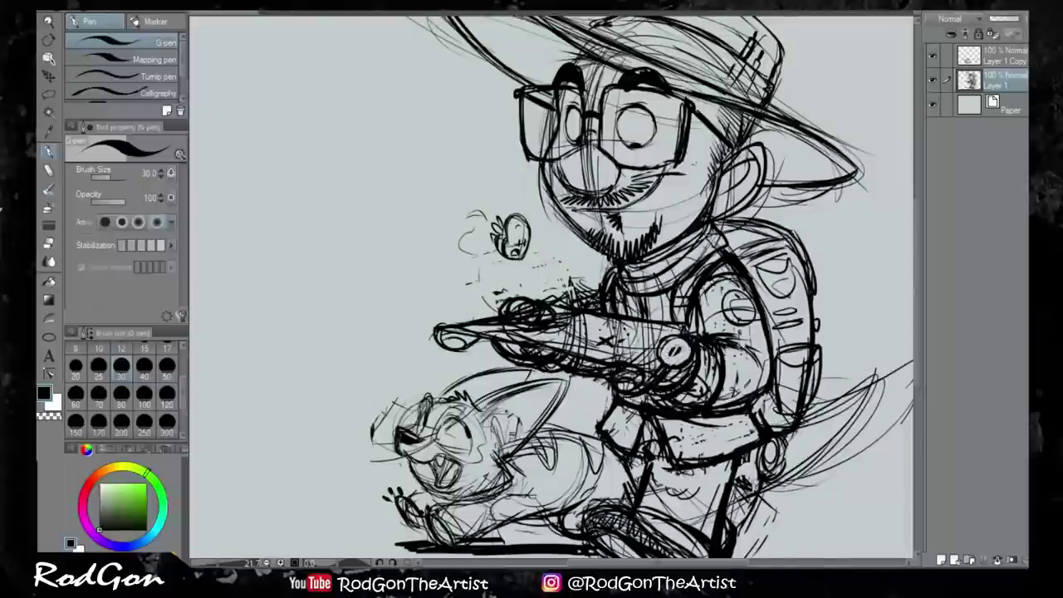
pyautogui.scroll(-2, 631, 387)
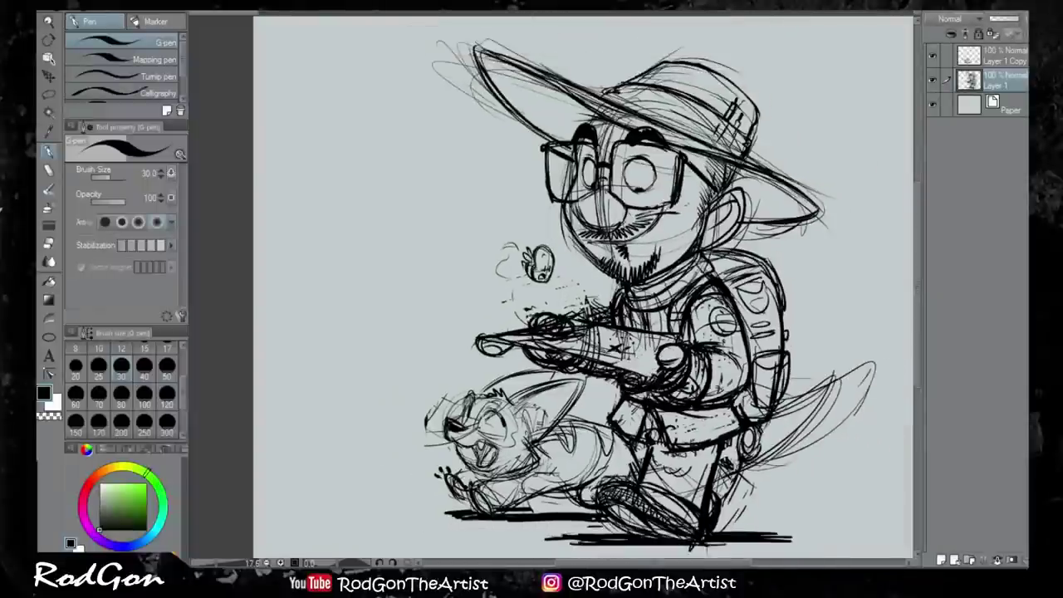
# Fade the sketch layer to 30% opacity, then ink the right eye, nose curve and solid black eyebrows
pyautogui.moveTo(1017, 18); pyautogui.dragTo(999, 18)
pyautogui.scroll(4, 562, 389)
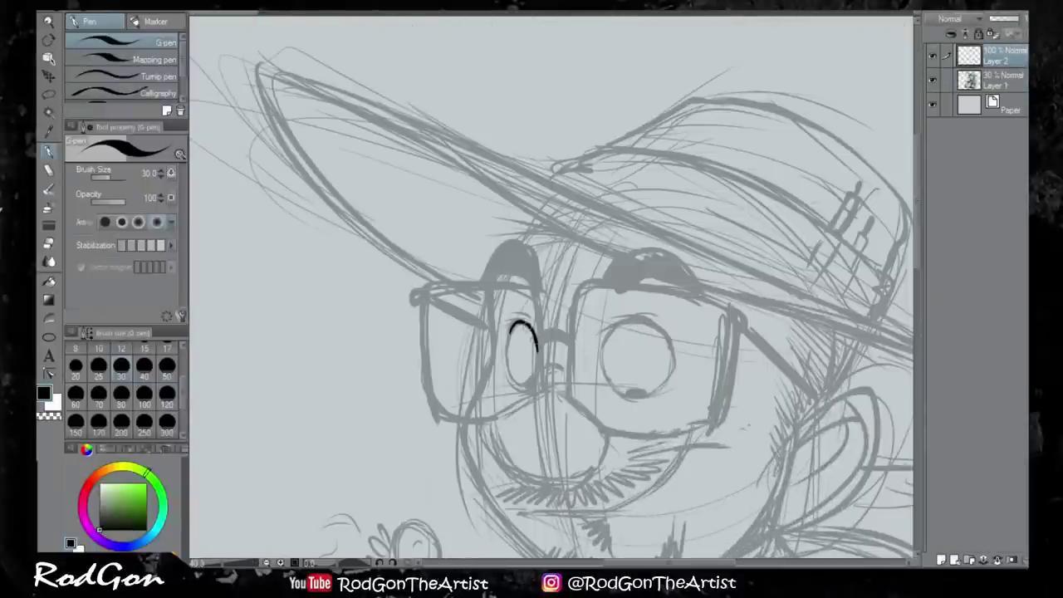
pyautogui.moveTo(605, 346); pyautogui.dragTo(671, 358)
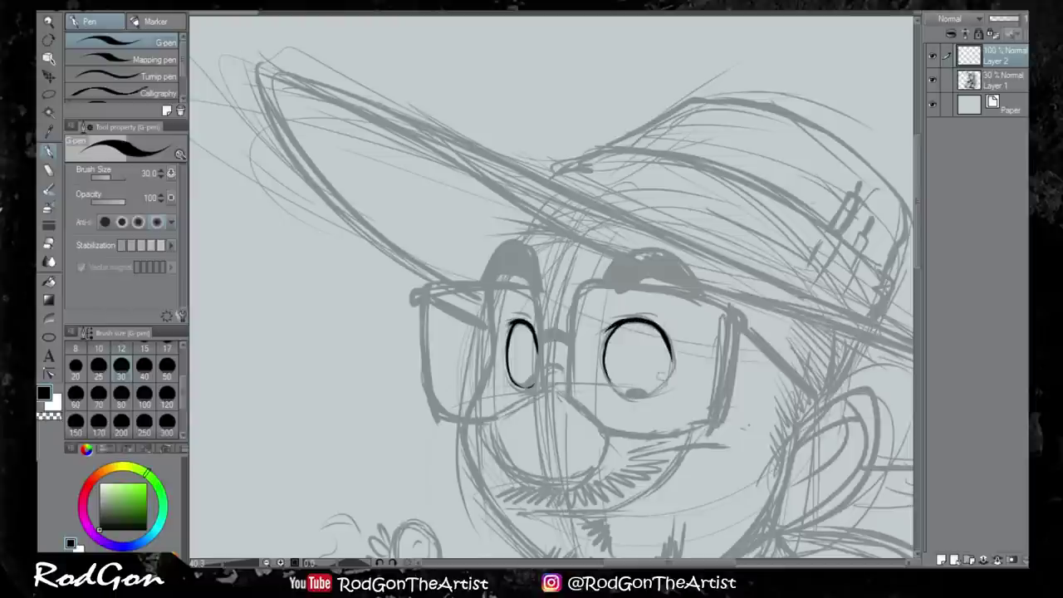
pyautogui.moveTo(548, 399); pyautogui.dragTo(484, 251)
pyautogui.moveTo(482, 241)
pyautogui.mouseDown()
pyautogui.moveTo(433, 264)
pyautogui.moveTo(494, 335)
pyautogui.moveTo(492, 447)
pyautogui.mouseUp()
pyautogui.moveTo(413, 256)
pyautogui.mouseDown()
pyautogui.moveTo(452, 203)
pyautogui.moveTo(465, 216)
pyautogui.mouseUp()
pyautogui.moveTo(536, 253)
pyautogui.mouseDown()
pyautogui.moveTo(623, 220)
pyautogui.moveTo(595, 228)
pyautogui.moveTo(591, 111)
pyautogui.mouseUp()
# Ink the jaw outline, beard hatching, smile curve with end flick, and moustache hatching
pyautogui.moveTo(415, 141); pyautogui.dragTo(490, 424)
pyautogui.moveTo(743, 320); pyautogui.dragTo(573, 481)
pyautogui.moveTo(498, 415); pyautogui.dragTo(519, 473)
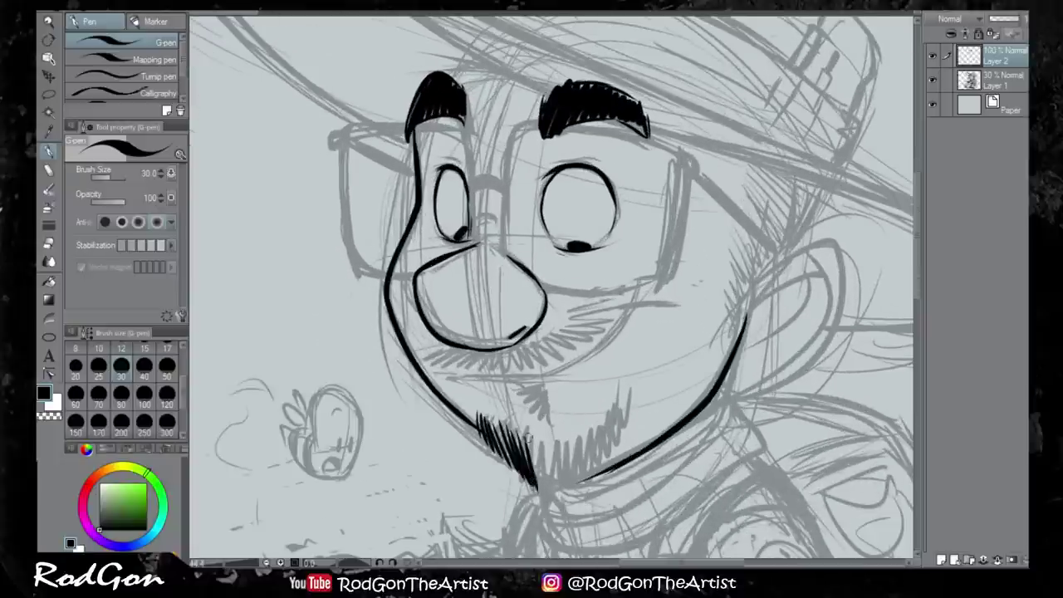
pyautogui.moveTo(564, 423); pyautogui.dragTo(573, 477)
pyautogui.moveTo(623, 397); pyautogui.dragTo(614, 452)
pyautogui.moveTo(458, 378); pyautogui.dragTo(635, 312)
pyautogui.moveTo(616, 313); pyautogui.dragTo(672, 305)
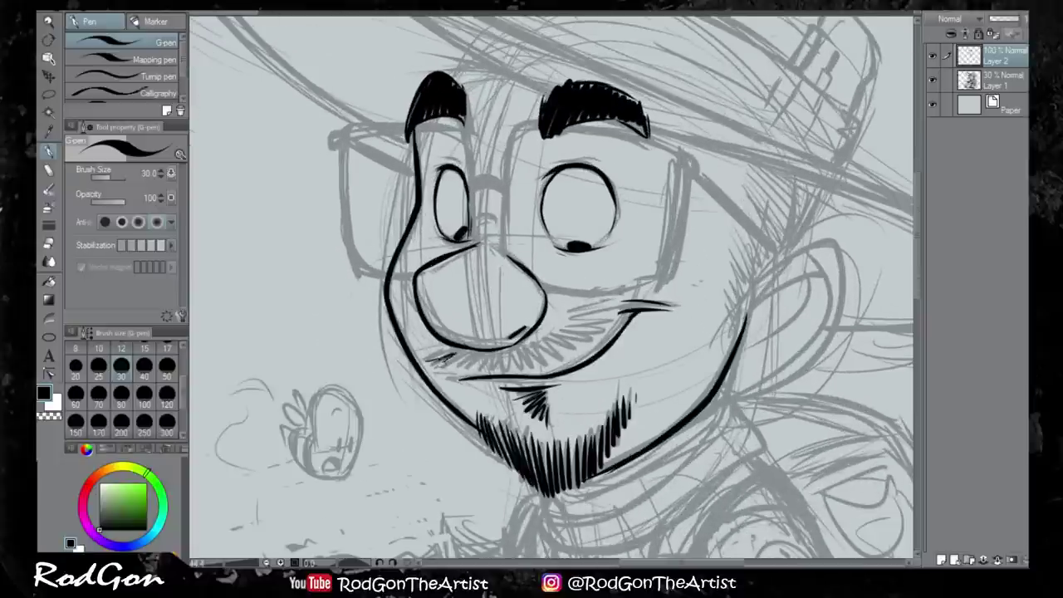
pyautogui.moveTo(436, 370); pyautogui.dragTo(502, 349)
pyautogui.moveTo(494, 365)
pyautogui.mouseDown()
pyautogui.moveTo(573, 344)
pyautogui.moveTo(639, 290)
pyautogui.mouseUp()
# Outline the right ear with inner-ear detail and hatch sideburn stubble beside it
pyautogui.moveTo(747, 333); pyautogui.dragTo(681, 390)
pyautogui.moveTo(689, 332); pyautogui.dragTo(665, 436)
pyautogui.moveTo(751, 328); pyautogui.dragTo(697, 391)
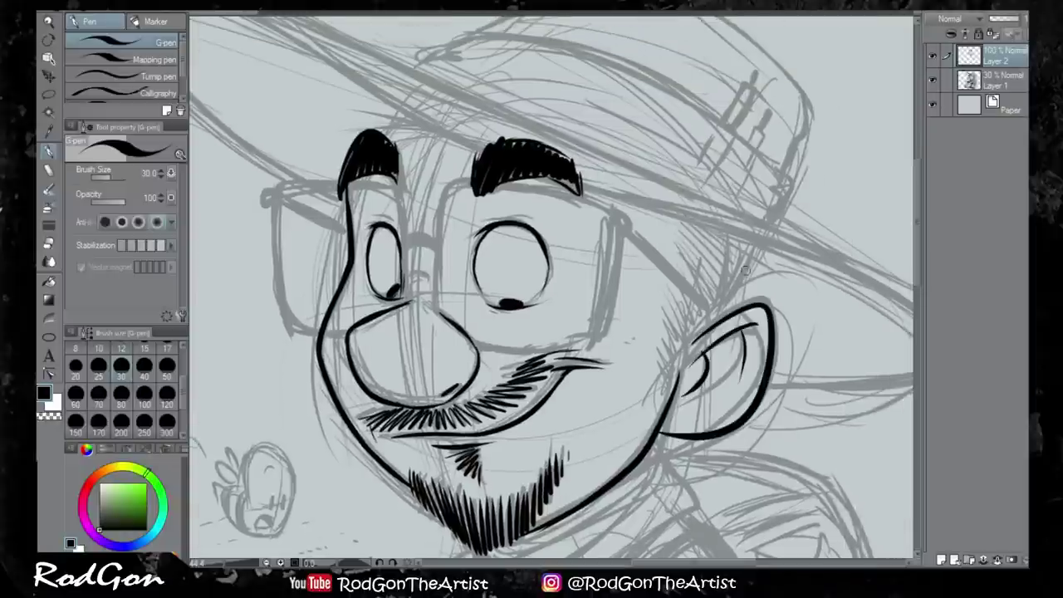
pyautogui.moveTo(715, 249); pyautogui.dragTo(677, 341)
pyautogui.moveTo(731, 226)
pyautogui.mouseDown()
pyautogui.moveTo(656, 403)
pyautogui.moveTo(690, 290)
pyautogui.mouseUp()
# Ink the jaw and neck lines under the beard and outline the collar's edges
pyautogui.moveTo(531, 332); pyautogui.dragTo(590, 170)
pyautogui.moveTo(573, 377); pyautogui.dragTo(707, 287)
pyautogui.moveTo(709, 274); pyautogui.dragTo(727, 336)
pyautogui.moveTo(539, 406); pyautogui.dragTo(676, 353)
pyautogui.moveTo(719, 295); pyautogui.dragTo(754, 386)
pyautogui.moveTo(542, 391)
pyautogui.mouseDown()
pyautogui.moveTo(689, 415)
pyautogui.moveTo(639, 444)
pyautogui.mouseUp()
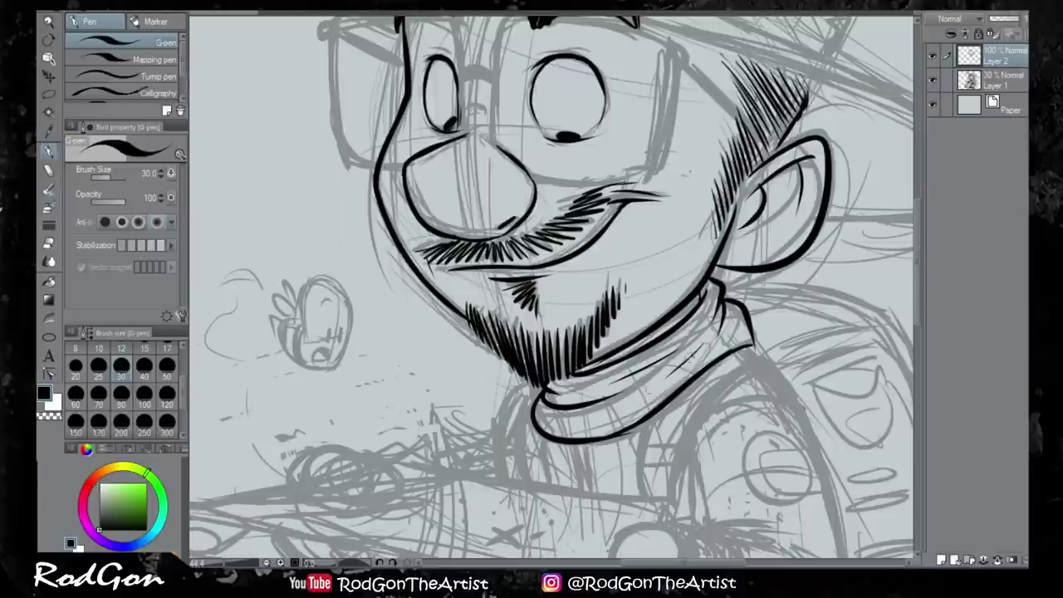
# Ink a collar fold and the shoulder lines running down from the collar
pyautogui.moveTo(660, 381); pyautogui.dragTo(698, 353)
pyautogui.moveTo(725, 428)
pyautogui.mouseDown()
pyautogui.moveTo(722, 438)
pyautogui.moveTo(705, 363)
pyautogui.mouseUp()
pyautogui.moveTo(747, 301); pyautogui.dragTo(651, 430)
pyautogui.moveTo(664, 352); pyautogui.dragTo(622, 425)
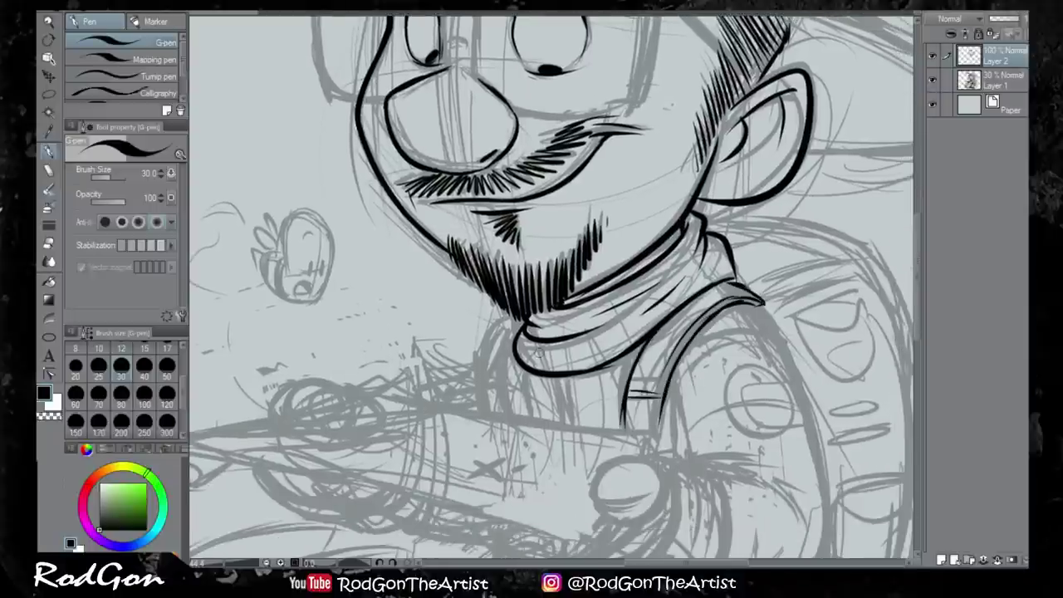
pyautogui.moveTo(532, 369); pyautogui.dragTo(528, 425)
pyautogui.moveTo(509, 324); pyautogui.dragTo(511, 419)
# Ink the fist outline, the sleeve cuff around it, the sleeve outline and the shoulder curve
pyautogui.moveTo(625, 451)
pyautogui.mouseDown()
pyautogui.moveTo(501, 409)
pyautogui.moveTo(539, 299)
pyautogui.mouseUp()
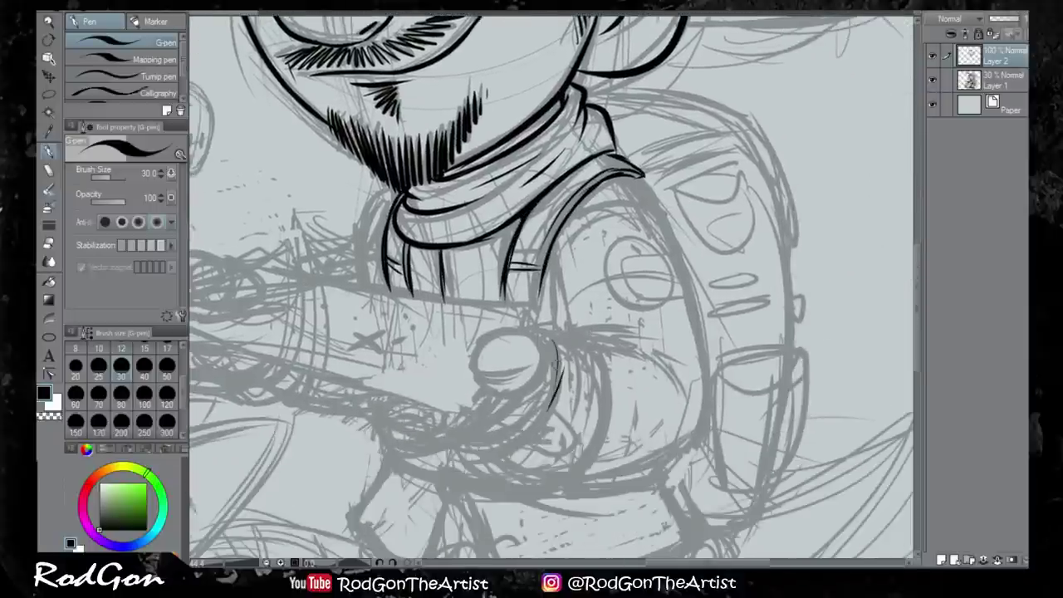
pyautogui.moveTo(499, 341); pyautogui.dragTo(482, 465)
pyautogui.moveTo(548, 332); pyautogui.dragTo(581, 432)
pyautogui.moveTo(539, 299); pyautogui.dragTo(532, 419)
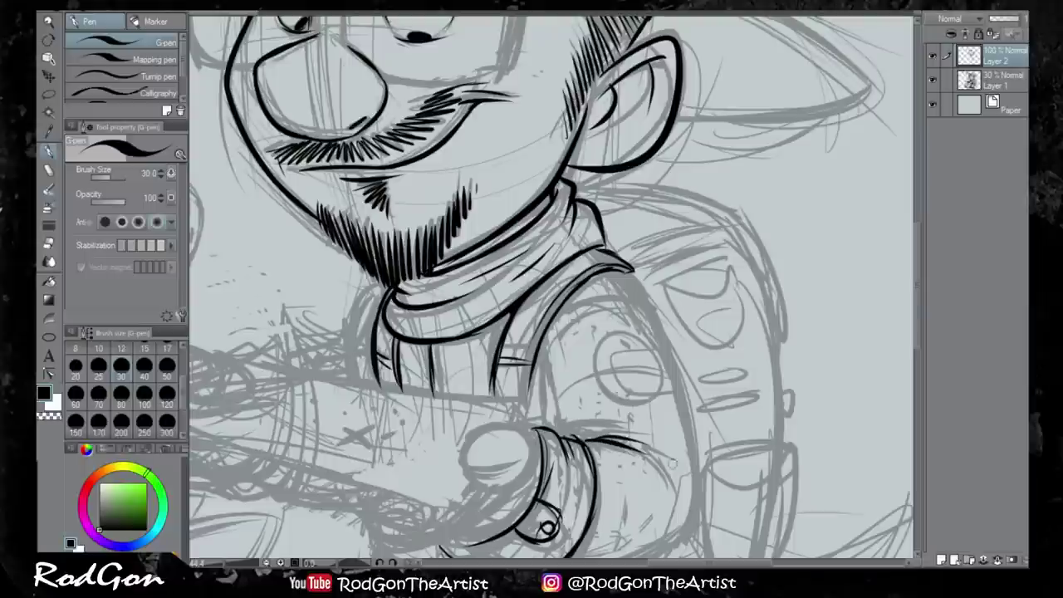
pyautogui.moveTo(651, 272); pyautogui.dragTo(598, 307)
pyautogui.moveTo(581, 332); pyautogui.dragTo(536, 407)
# Draw the circle badge on the shoulder and ink the sleeve's lower edge, cuff and detail lines
pyautogui.moveTo(681, 436); pyautogui.dragTo(540, 490)
pyautogui.moveTo(540, 415); pyautogui.dragTo(546, 340)
pyautogui.moveTo(625, 296); pyautogui.dragTo(619, 297)
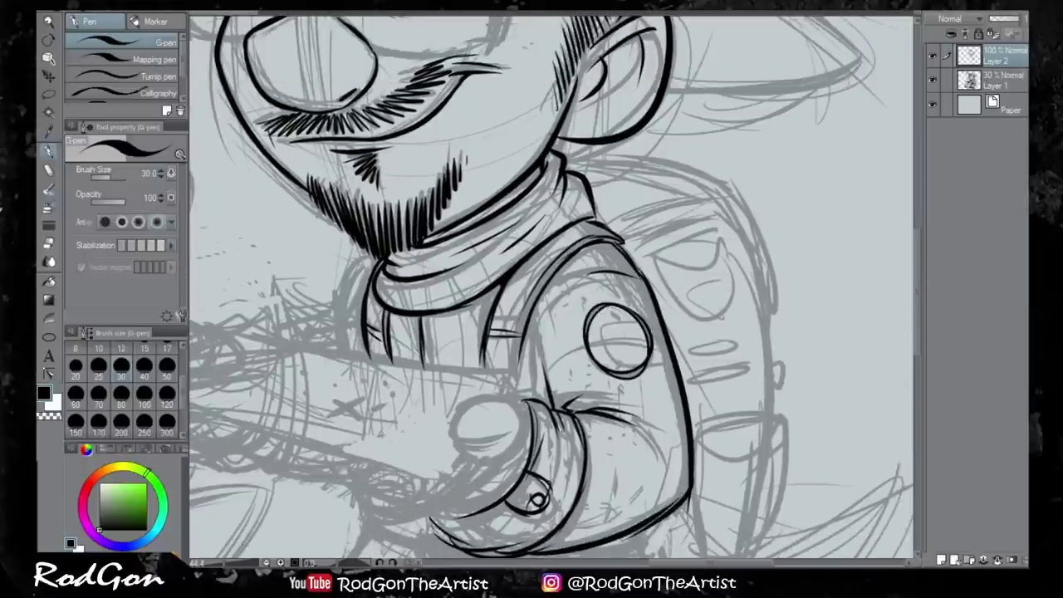
pyautogui.moveTo(548, 346); pyautogui.dragTo(535, 390)
pyautogui.moveTo(631, 332); pyautogui.dragTo(543, 392)
pyautogui.moveTo(543, 283); pyautogui.dragTo(684, 336)
pyautogui.moveTo(493, 209); pyautogui.dragTo(656, 249)
# Outline the backpack pouch with its flap, sides, bottom edge and V mark
pyautogui.moveTo(532, 278); pyautogui.dragTo(656, 249)
pyautogui.moveTo(581, 374); pyautogui.dragTo(562, 239)
pyautogui.moveTo(602, 349); pyautogui.dragTo(693, 353)
pyautogui.moveTo(606, 352); pyautogui.dragTo(602, 482)
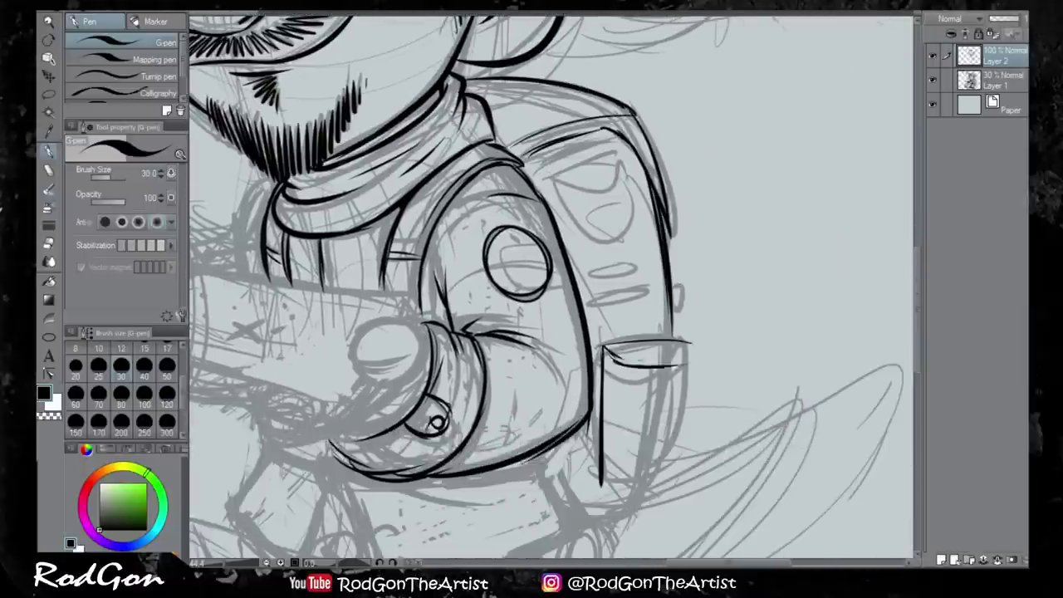
pyautogui.moveTo(689, 353); pyautogui.dragTo(683, 469)
pyautogui.moveTo(602, 481); pyautogui.dragTo(680, 473)
pyautogui.moveTo(606, 355); pyautogui.dragTo(693, 353)
# Ink the chevron patch on the upper backpack and two small ovals beneath it
pyautogui.moveTo(540, 249); pyautogui.dragTo(540, 366)
pyautogui.moveTo(573, 241); pyautogui.dragTo(643, 237)
pyautogui.moveTo(564, 249)
pyautogui.mouseDown()
pyautogui.moveTo(615, 324)
pyautogui.moveTo(644, 336)
pyautogui.mouseUp()
pyautogui.moveTo(619, 361); pyautogui.dragTo(648, 359)
# Ink the thumb oval, knuckle, fingertip marks and other details on the fist
pyautogui.moveTo(540, 365)
pyautogui.mouseDown()
pyautogui.moveTo(539, 307)
pyautogui.moveTo(673, 247)
pyautogui.mouseUp()
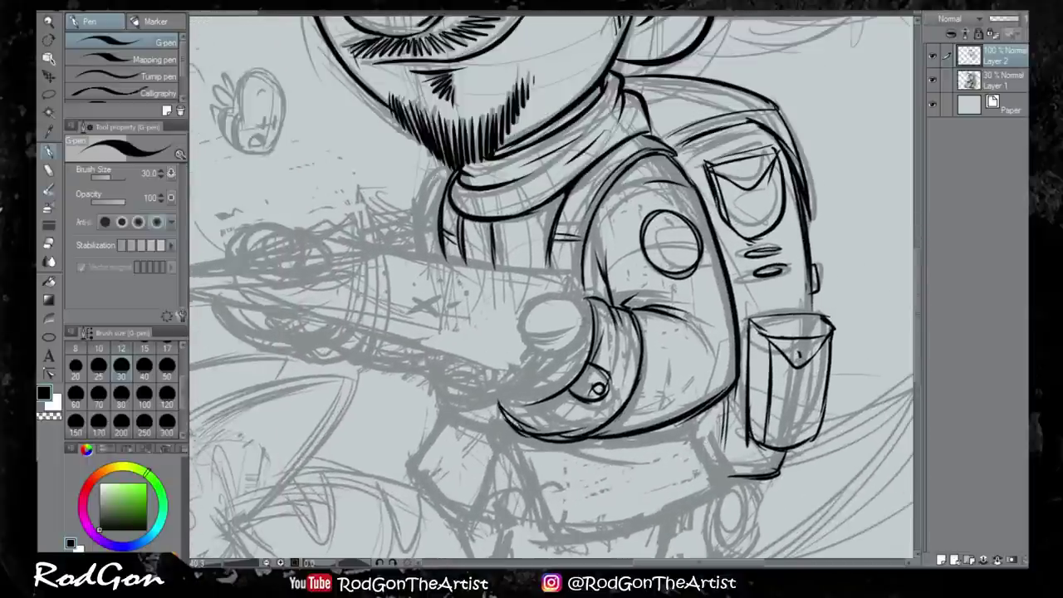
pyautogui.moveTo(573, 304); pyautogui.dragTo(573, 300)
pyautogui.moveTo(453, 358)
pyautogui.mouseDown()
pyautogui.moveTo(478, 400)
pyautogui.moveTo(476, 380)
pyautogui.mouseUp()
pyautogui.moveTo(531, 299); pyautogui.dragTo(637, 353)
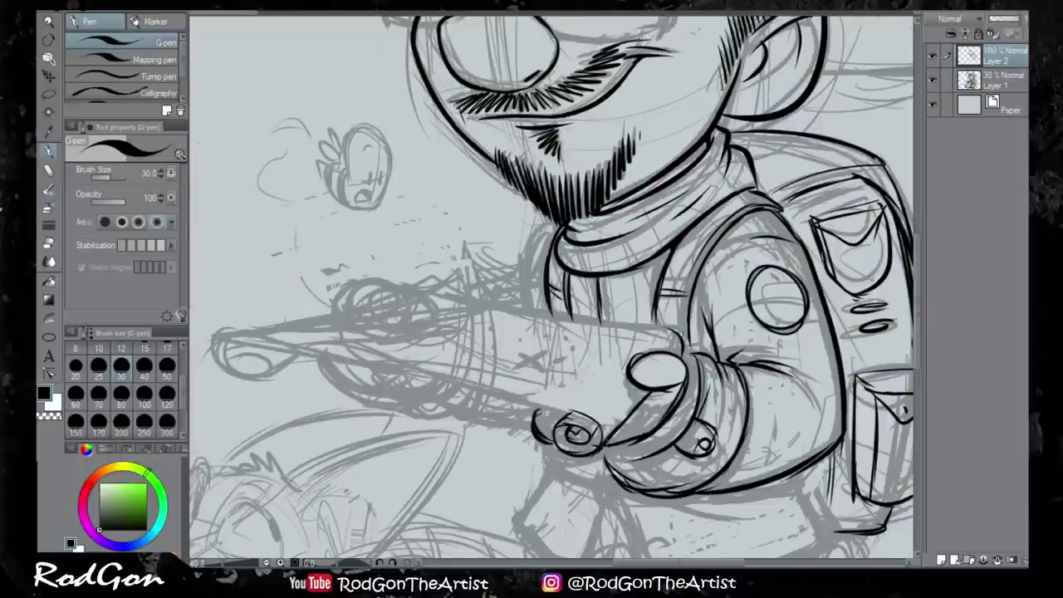
pyautogui.moveTo(610, 453); pyautogui.dragTo(689, 485)
# Ink the second thumb on the map and the map's lower edge curves, undoing a stray curve
pyautogui.moveTo(697, 375); pyautogui.dragTo(682, 433)
pyautogui.moveTo(532, 299); pyautogui.dragTo(567, 355)
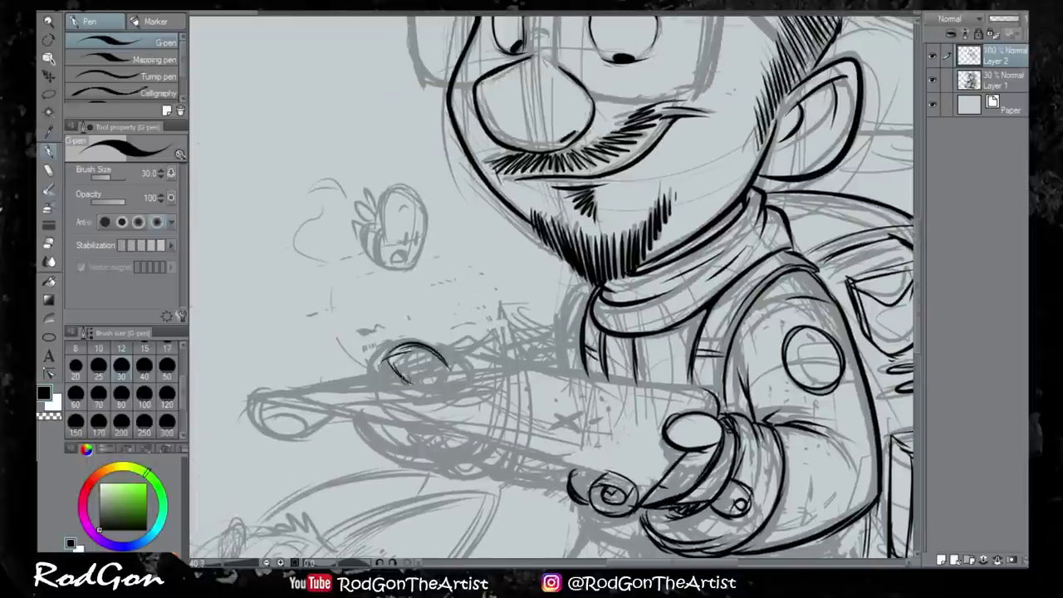
pyautogui.moveTo(432, 349); pyautogui.dragTo(420, 352)
pyautogui.hotkey('ctrl', 'z')
pyautogui.moveTo(432, 349); pyautogui.dragTo(419, 352)
pyautogui.moveTo(365, 423); pyautogui.dragTo(477, 461)
pyautogui.moveTo(436, 440); pyautogui.dragTo(502, 455)
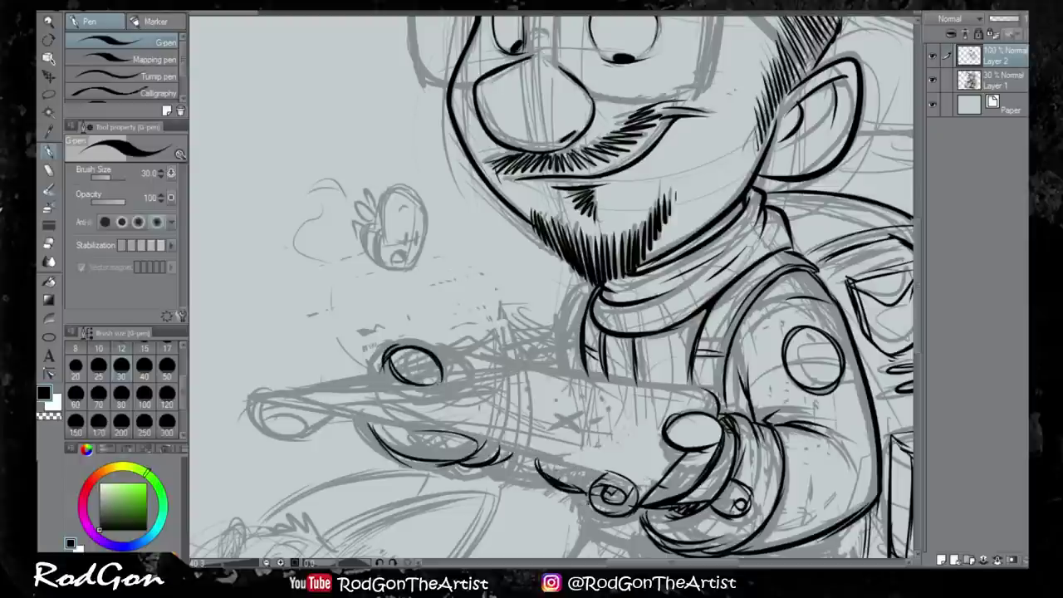
# Ink the map's curled upper and lower edges, the lower fingers and the collar's left edge
pyautogui.moveTo(550, 482); pyautogui.dragTo(536, 500)
pyautogui.moveTo(388, 401)
pyautogui.mouseDown()
pyautogui.moveTo(249, 416)
pyautogui.moveTo(320, 433)
pyautogui.mouseUp()
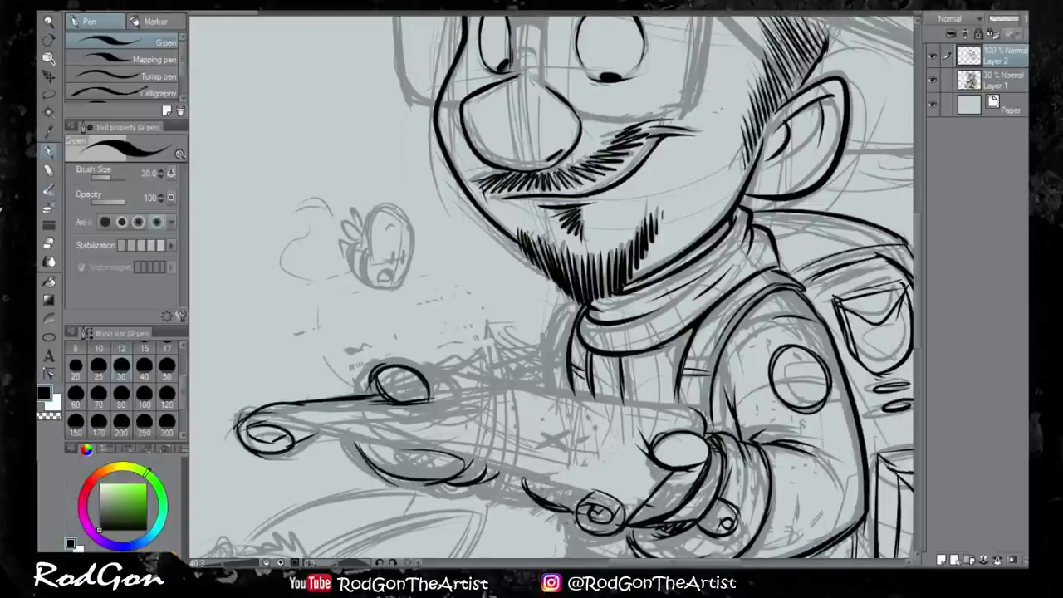
pyautogui.moveTo(619, 504); pyautogui.dragTo(299, 431)
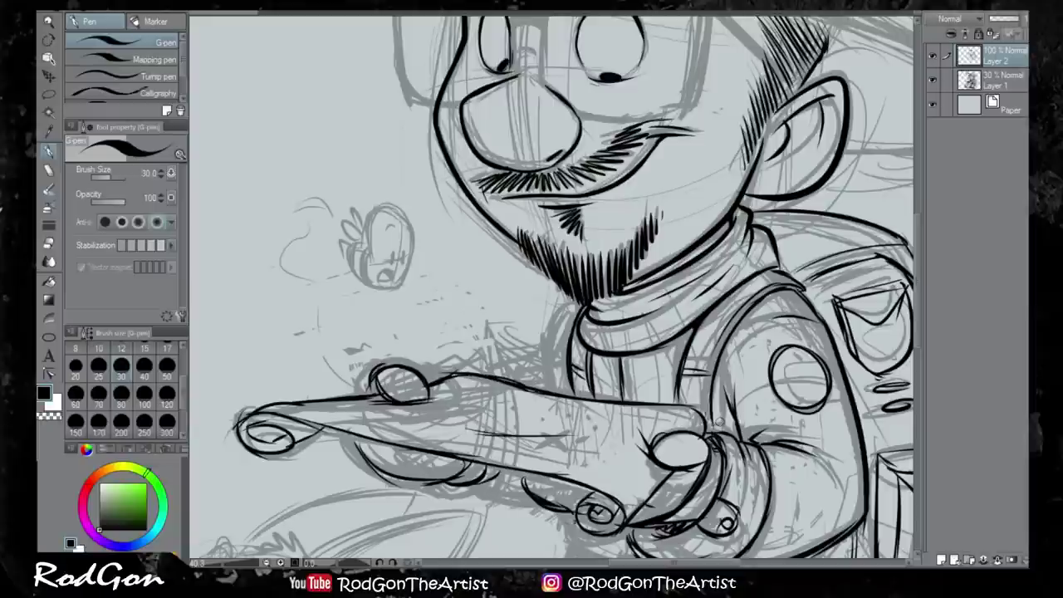
pyautogui.moveTo(556, 291); pyautogui.dragTo(548, 266)
pyautogui.moveTo(526, 455); pyautogui.dragTo(568, 475)
pyautogui.moveTo(415, 427); pyautogui.dragTo(409, 449)
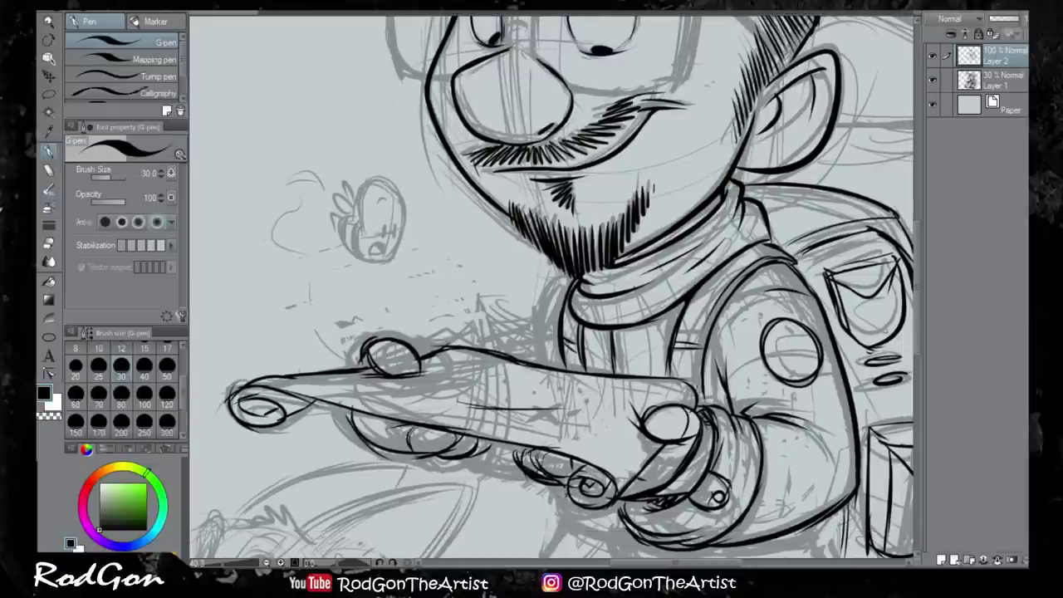
pyautogui.moveTo(565, 277); pyautogui.dragTo(550, 365)
pyautogui.moveTo(387, 349); pyautogui.dragTo(465, 343)
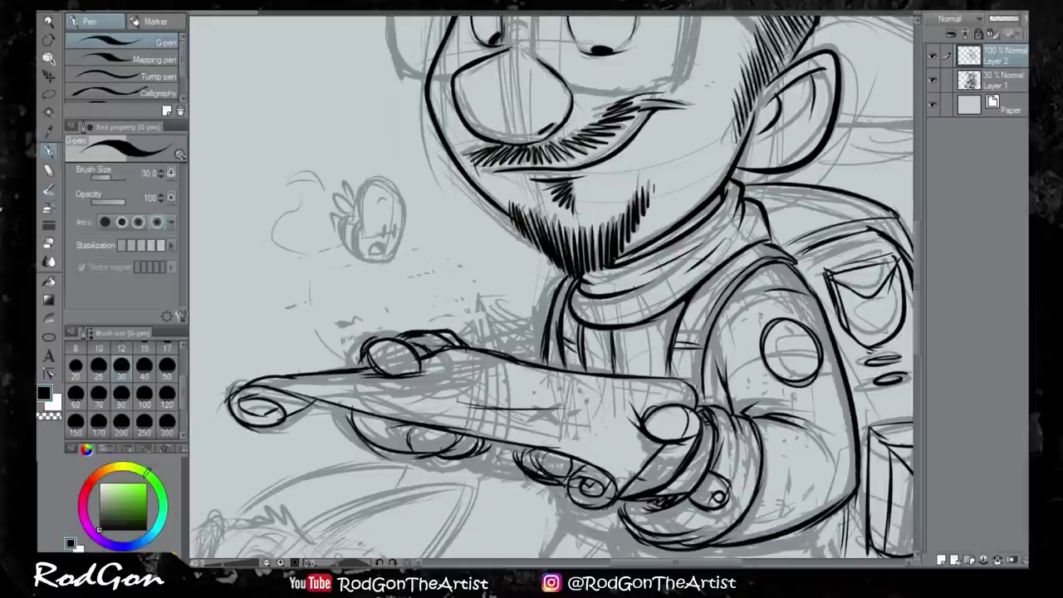
pyautogui.scroll(-3, 587, 429)
# Ink the belt buckle, the sleeve's lower edge, and the neckerchief knot with both tails
pyautogui.scroll(3, 641, 547)
pyautogui.moveTo(559, 380)
pyautogui.mouseDown()
pyautogui.moveTo(595, 410)
pyautogui.moveTo(562, 409)
pyautogui.mouseUp()
pyautogui.moveTo(591, 403); pyautogui.dragTo(735, 381)
pyautogui.moveTo(724, 380); pyautogui.dragTo(762, 437)
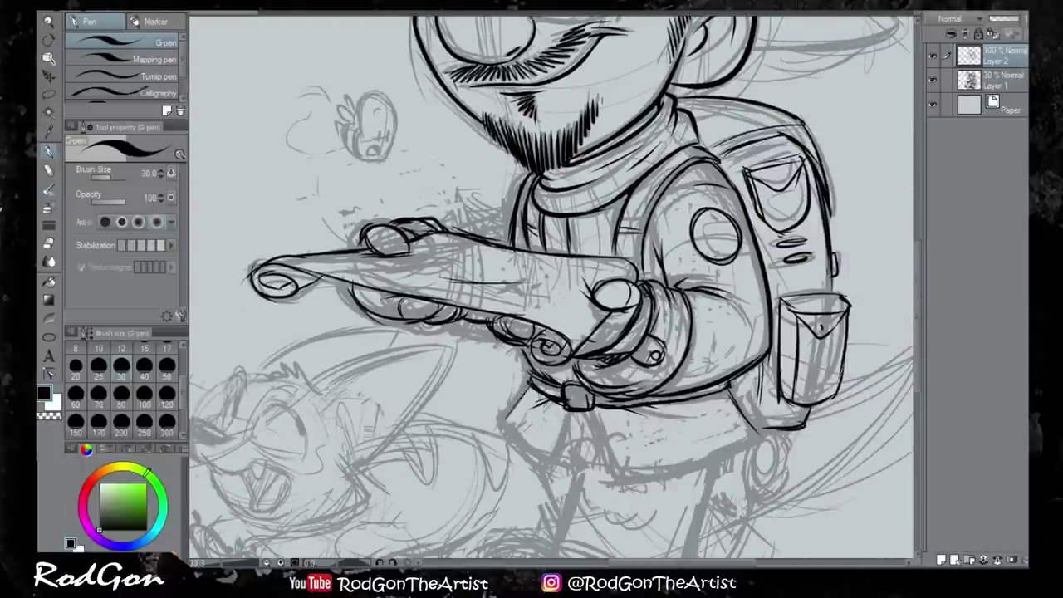
pyautogui.moveTo(548, 389); pyautogui.dragTo(548, 480)
pyautogui.moveTo(591, 411); pyautogui.dragTo(764, 448)
pyautogui.moveTo(730, 391)
pyautogui.mouseDown()
pyautogui.moveTo(773, 453)
pyautogui.moveTo(735, 409)
pyautogui.mouseUp()
# Ink the legs, undoing and redrawing a mistaken leg stroke
pyautogui.moveTo(581, 415)
pyautogui.mouseDown()
pyautogui.moveTo(600, 348)
pyautogui.moveTo(580, 407)
pyautogui.mouseUp()
pyautogui.hotkey('ctrl', 'z')
pyautogui.moveTo(614, 343)
pyautogui.mouseDown()
pyautogui.moveTo(585, 406)
pyautogui.moveTo(581, 480)
pyautogui.mouseUp()
pyautogui.scroll(-2, 581, 398)
pyautogui.moveTo(577, 292); pyautogui.dragTo(540, 354)
pyautogui.moveTo(633, 359); pyautogui.dragTo(690, 324)
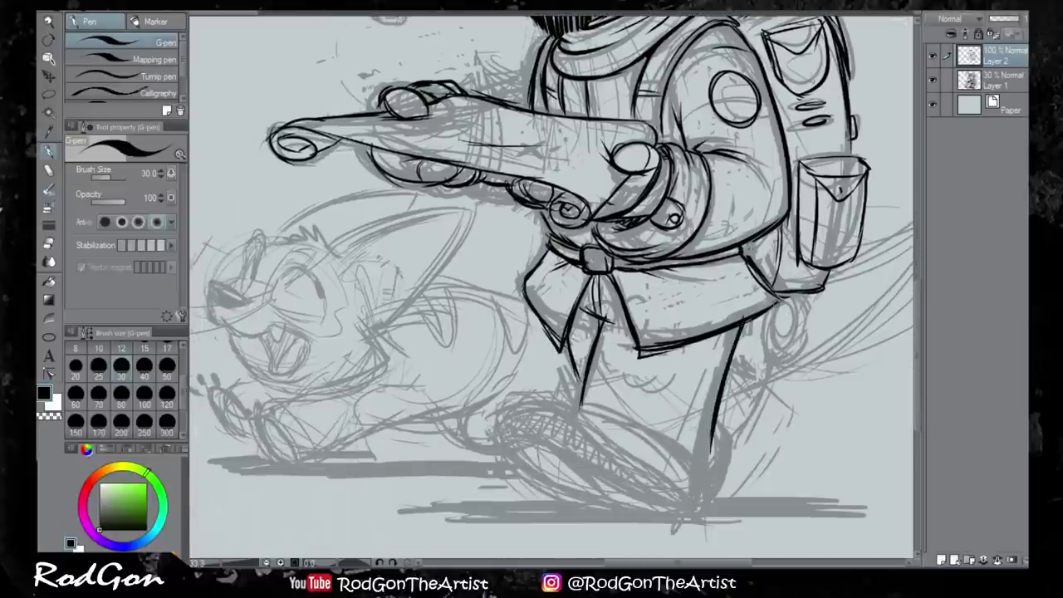
# Outline the front shoe with its top line, heel, sole and toe curve
pyautogui.moveTo(571, 407)
pyautogui.mouseDown()
pyautogui.moveTo(694, 456)
pyautogui.moveTo(698, 510)
pyautogui.mouseUp()
pyautogui.moveTo(599, 440); pyautogui.dragTo(694, 489)
pyautogui.moveTo(506, 435); pyautogui.dragTo(681, 515)
pyautogui.moveTo(512, 455); pyautogui.dragTo(689, 514)
pyautogui.moveTo(581, 406); pyautogui.dragTo(503, 437)
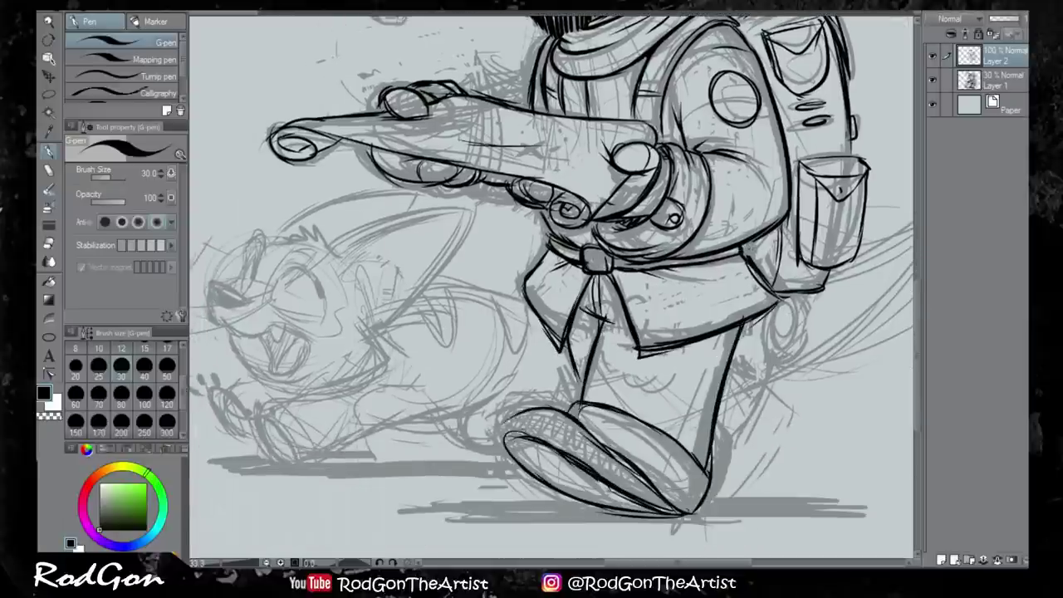
pyautogui.moveTo(681, 429); pyautogui.dragTo(664, 492)
# Ink the back leg with its square patch, extra shoe strokes, and the bedroll under the backpack
pyautogui.moveTo(719, 333); pyautogui.dragTo(678, 440)
pyautogui.moveTo(664, 352)
pyautogui.mouseDown()
pyautogui.moveTo(731, 390)
pyautogui.moveTo(717, 402)
pyautogui.mouseUp()
pyautogui.moveTo(726, 430); pyautogui.dragTo(716, 489)
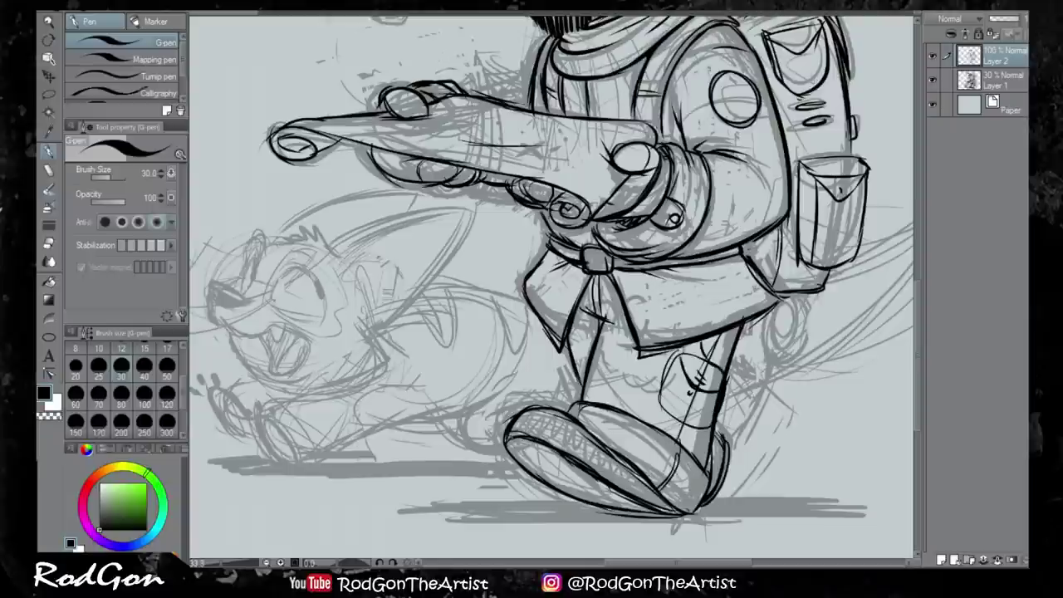
pyautogui.moveTo(508, 449); pyautogui.dragTo(673, 513)
pyautogui.moveTo(526, 467); pyautogui.dragTo(606, 486)
pyautogui.scroll(3, 548, 291)
pyautogui.moveTo(664, 432)
pyautogui.mouseDown()
pyautogui.moveTo(714, 486)
pyautogui.moveTo(723, 480)
pyautogui.moveTo(689, 480)
pyautogui.mouseUp()
pyautogui.scroll(-3, 548, 291)
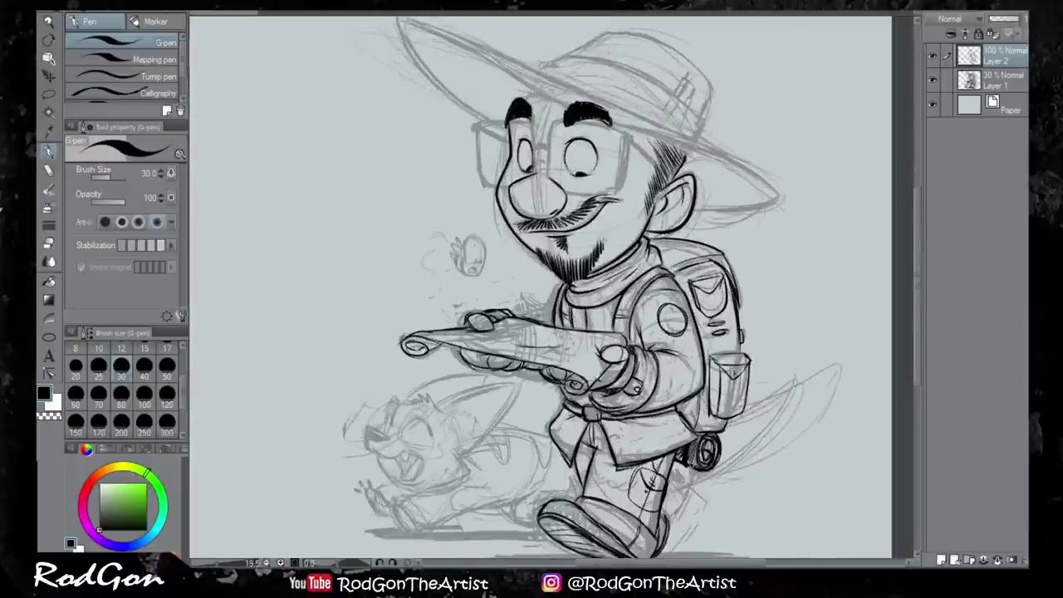
# Ink the explorer's hat brim edges, crown and band
pyautogui.scroll(3, 548, 290)
pyautogui.moveTo(432, 274)
pyautogui.mouseDown()
pyautogui.moveTo(290, 129)
pyautogui.moveTo(784, 362)
pyautogui.mouseUp()
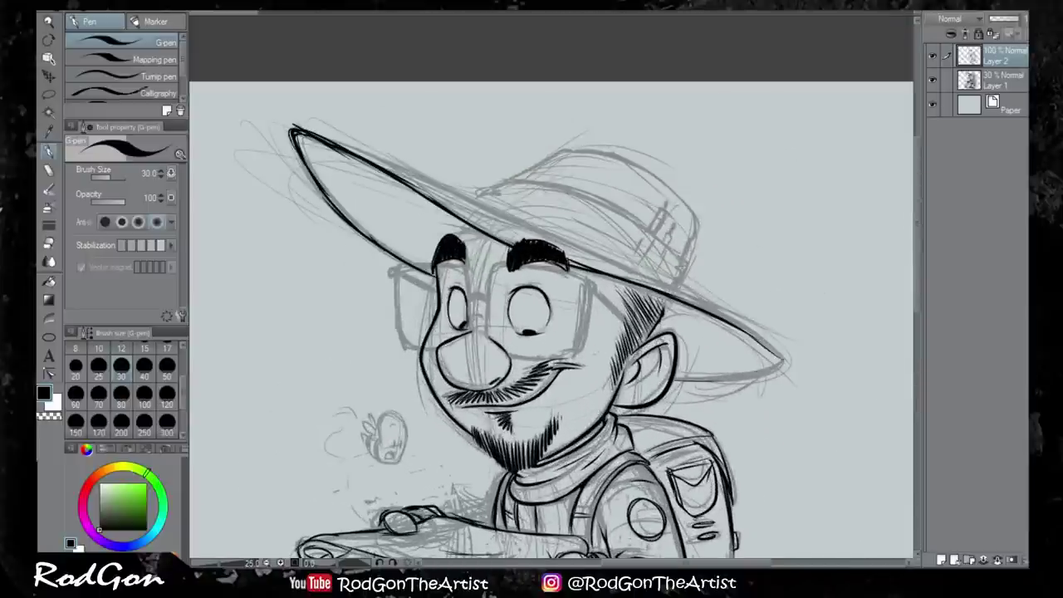
pyautogui.moveTo(664, 378); pyautogui.dragTo(780, 365)
pyautogui.moveTo(369, 166); pyautogui.dragTo(770, 343)
pyautogui.moveTo(473, 192)
pyautogui.mouseDown()
pyautogui.moveTo(590, 203)
pyautogui.moveTo(652, 231)
pyautogui.moveTo(689, 289)
pyautogui.mouseUp()
pyautogui.moveTo(514, 178)
pyautogui.mouseDown()
pyautogui.moveTo(571, 150)
pyautogui.moveTo(705, 261)
pyautogui.mouseUp()
pyautogui.scroll(-3, 548, 290)
pyautogui.scroll(3, 449, 348)
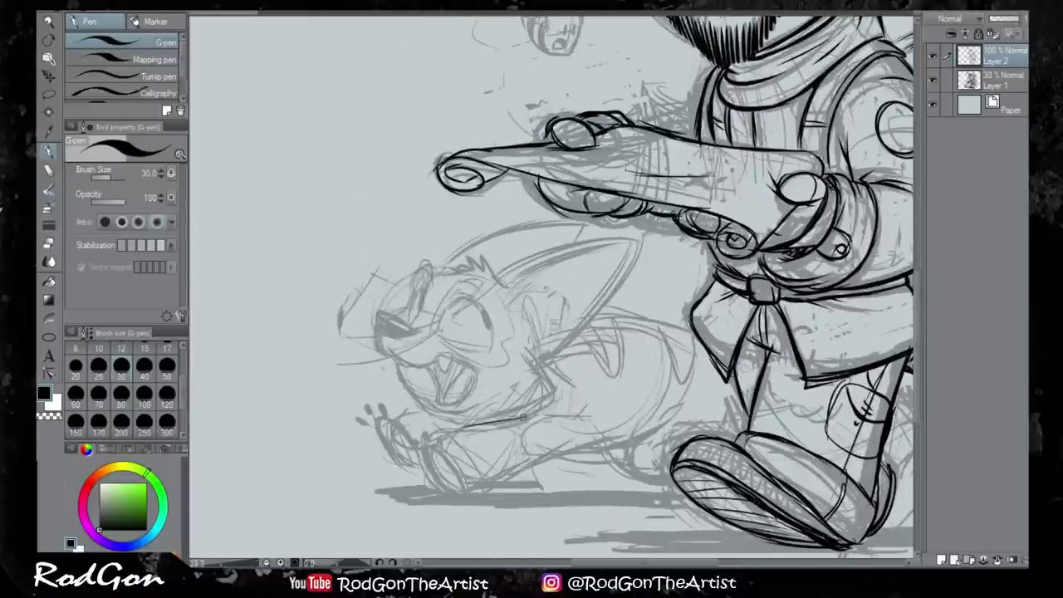
# Ink the dog's legs, foot sole, toes, paw pads, and body and belly outline
pyautogui.moveTo(430, 424); pyautogui.dragTo(575, 447)
pyautogui.moveTo(382, 419); pyautogui.dragTo(442, 461)
pyautogui.moveTo(370, 407)
pyautogui.mouseDown()
pyautogui.moveTo(418, 435)
pyautogui.moveTo(432, 480)
pyautogui.mouseUp()
pyautogui.moveTo(390, 436); pyautogui.dragTo(444, 465)
pyautogui.moveTo(508, 422); pyautogui.dragTo(536, 413)
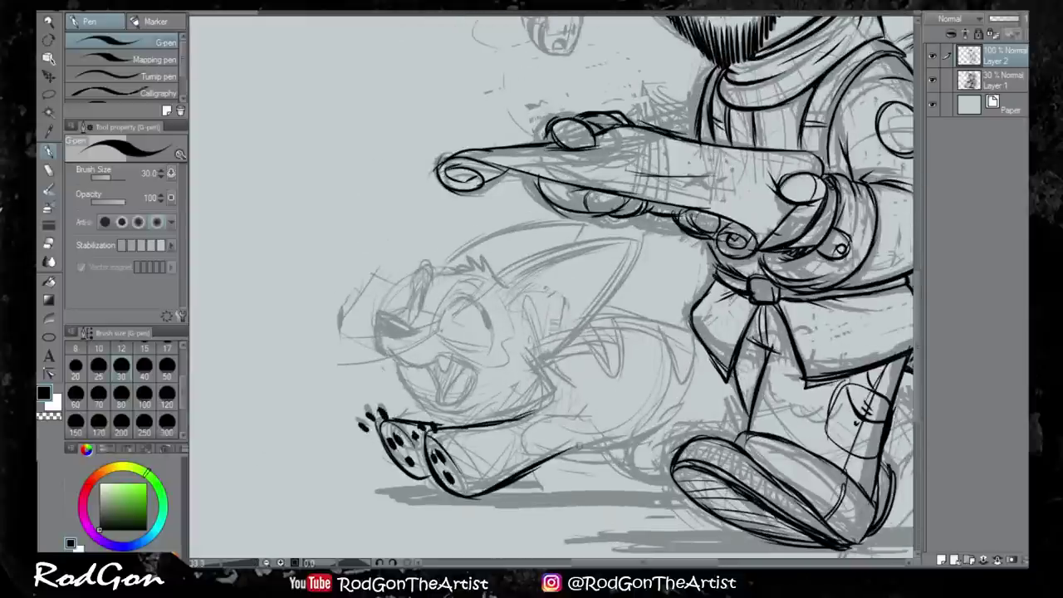
pyautogui.moveTo(544, 458); pyautogui.dragTo(665, 432)
pyautogui.moveTo(598, 487); pyautogui.dragTo(684, 448)
pyautogui.moveTo(581, 332); pyautogui.dragTo(508, 370)
pyautogui.moveTo(627, 478); pyautogui.dragTo(666, 426)
pyautogui.moveTo(508, 374); pyautogui.dragTo(624, 355)
pyautogui.moveTo(416, 321)
pyautogui.mouseDown()
pyautogui.moveTo(570, 274)
pyautogui.moveTo(472, 359)
pyautogui.mouseUp()
# Outline both dog ears with inner lines and fur tufts
pyautogui.moveTo(372, 308); pyautogui.dragTo(458, 264)
pyautogui.moveTo(429, 339); pyautogui.dragTo(577, 280)
pyautogui.moveTo(423, 340); pyautogui.dragTo(548, 305)
pyautogui.moveTo(498, 351); pyautogui.dragTo(528, 330)
pyautogui.moveTo(367, 315); pyautogui.dragTo(425, 292)
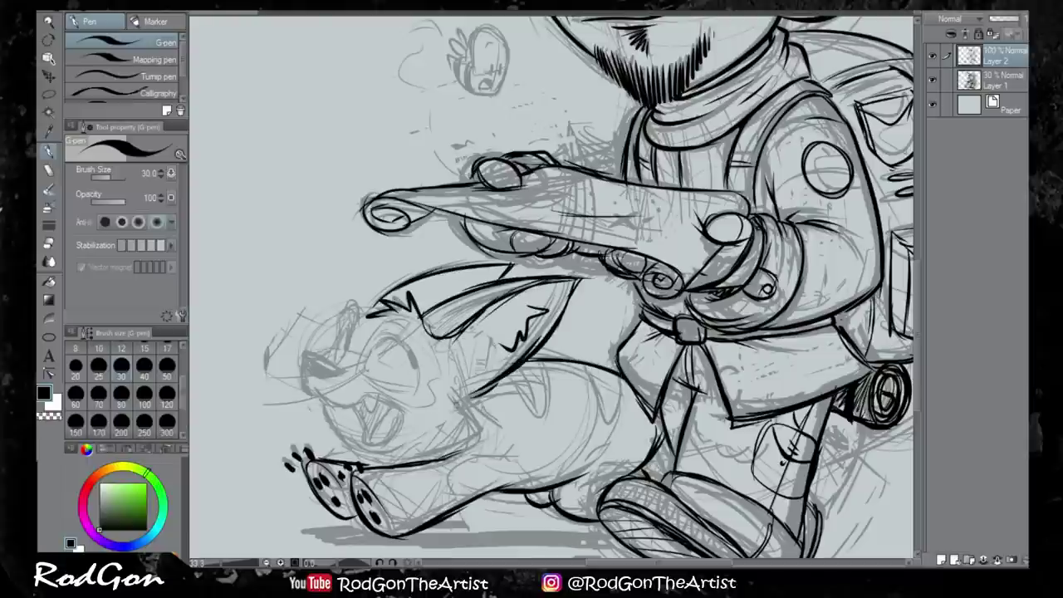
# Ink the dog's chest, belly line, solid black nose, head and cheek outline, and filled open mouth
pyautogui.moveTo(460, 394); pyautogui.dragTo(465, 445)
pyautogui.moveTo(473, 440); pyautogui.dragTo(413, 457)
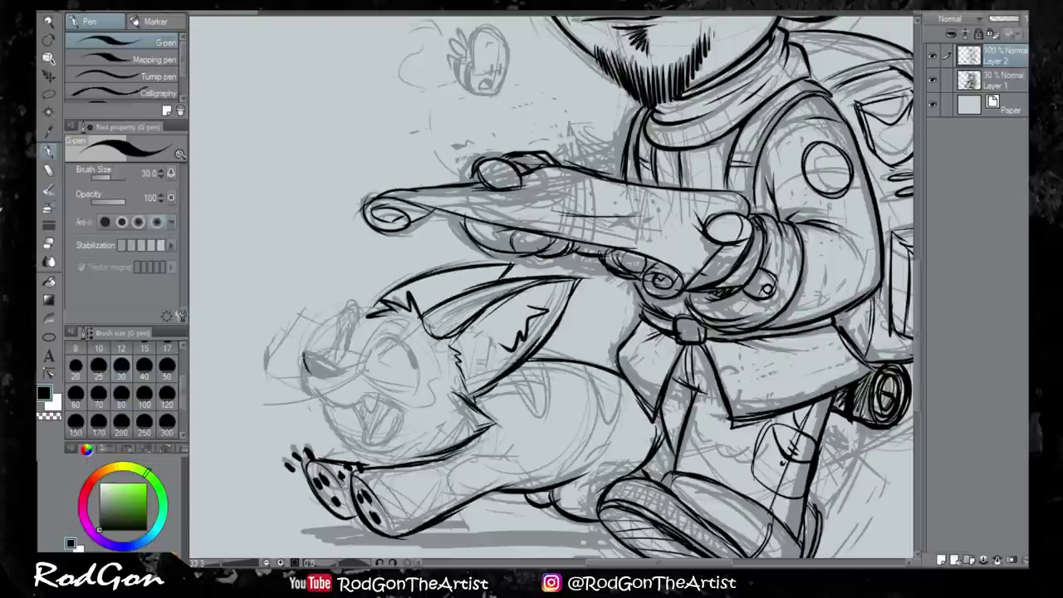
pyautogui.moveTo(304, 352); pyautogui.dragTo(334, 370)
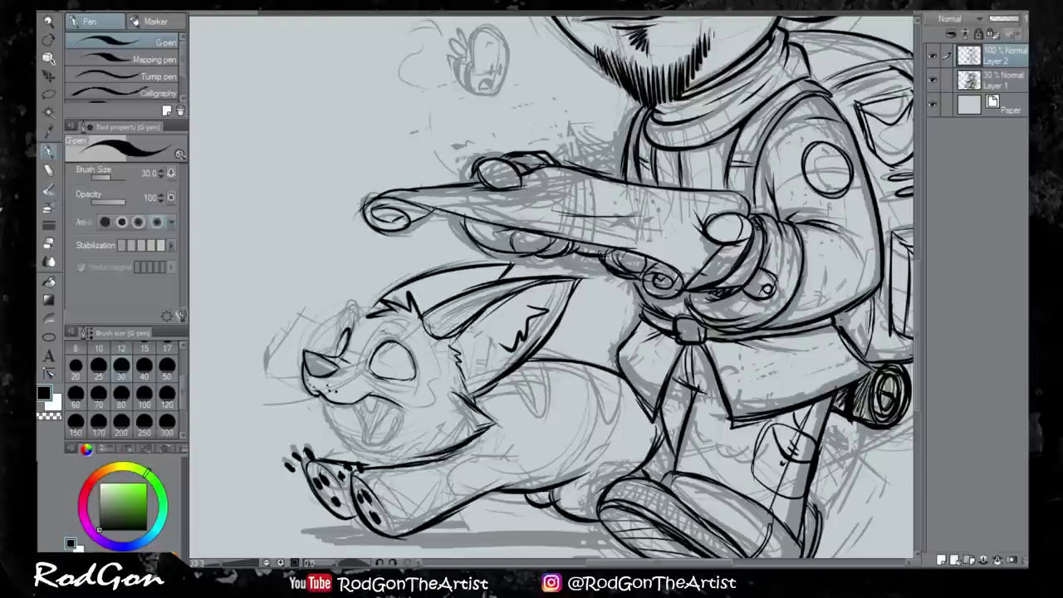
pyautogui.moveTo(357, 304); pyautogui.dragTo(341, 333)
pyautogui.moveTo(378, 329); pyautogui.dragTo(409, 320)
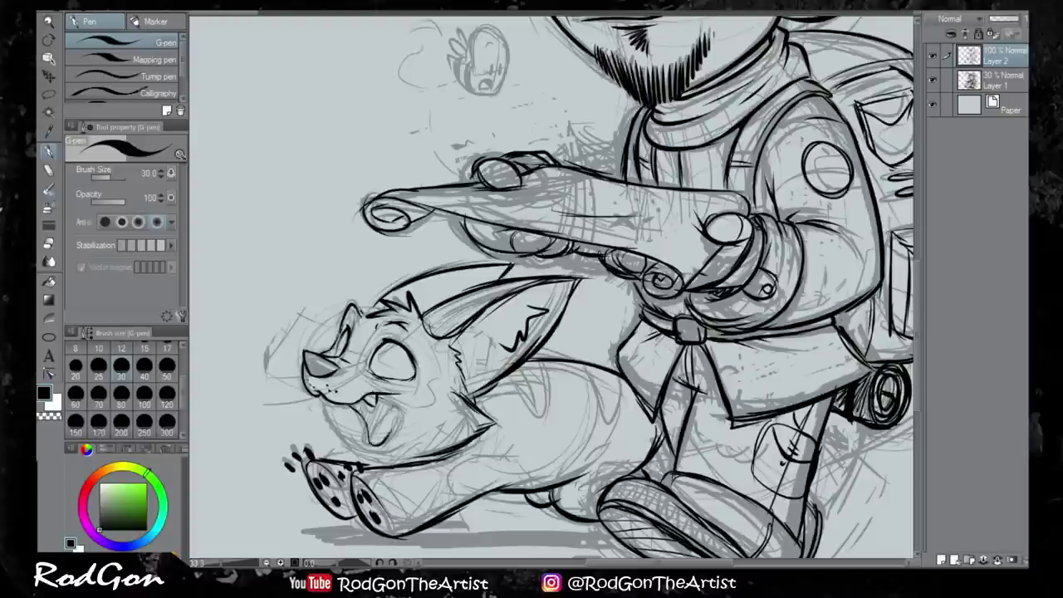
pyautogui.moveTo(370, 400)
pyautogui.mouseDown()
pyautogui.moveTo(378, 435)
pyautogui.moveTo(450, 448)
pyautogui.mouseUp()
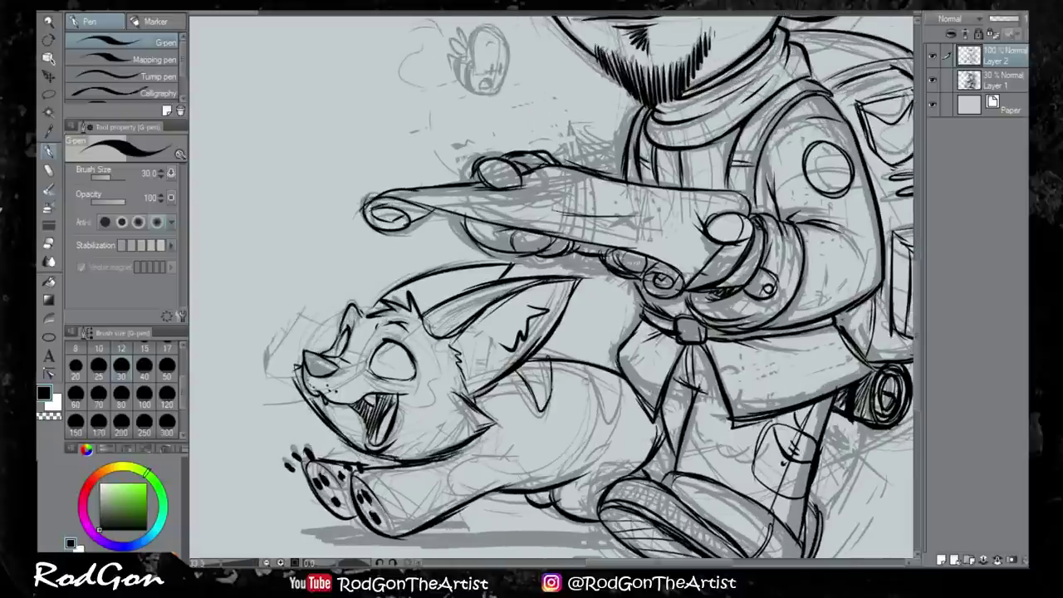
# Add spiky back fur, an eye pupil, and strokes around the eye and ear
pyautogui.moveTo(531, 373); pyautogui.dragTo(622, 411)
pyautogui.moveTo(406, 349); pyautogui.dragTo(410, 365)
pyautogui.moveTo(362, 322); pyautogui.dragTo(438, 388)
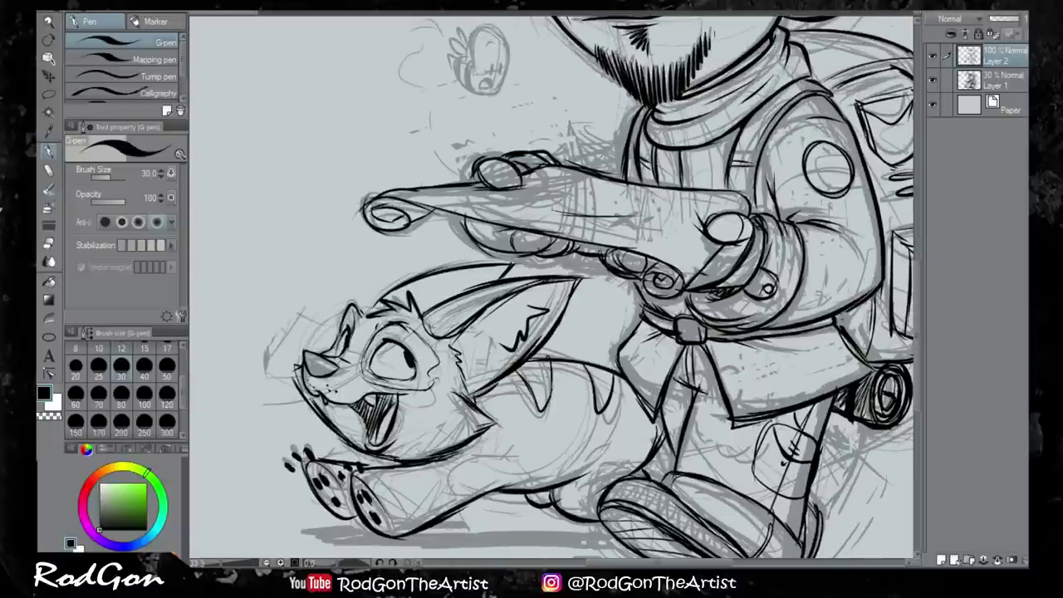
pyautogui.moveTo(428, 334); pyautogui.dragTo(531, 284)
pyautogui.scroll(2, 564, 290)
# Undo the mouth strokes and a misplaced lower jaw line
pyautogui.hotkey('ctrl', 'z')
pyautogui.hotkey('ctrl', 'z')
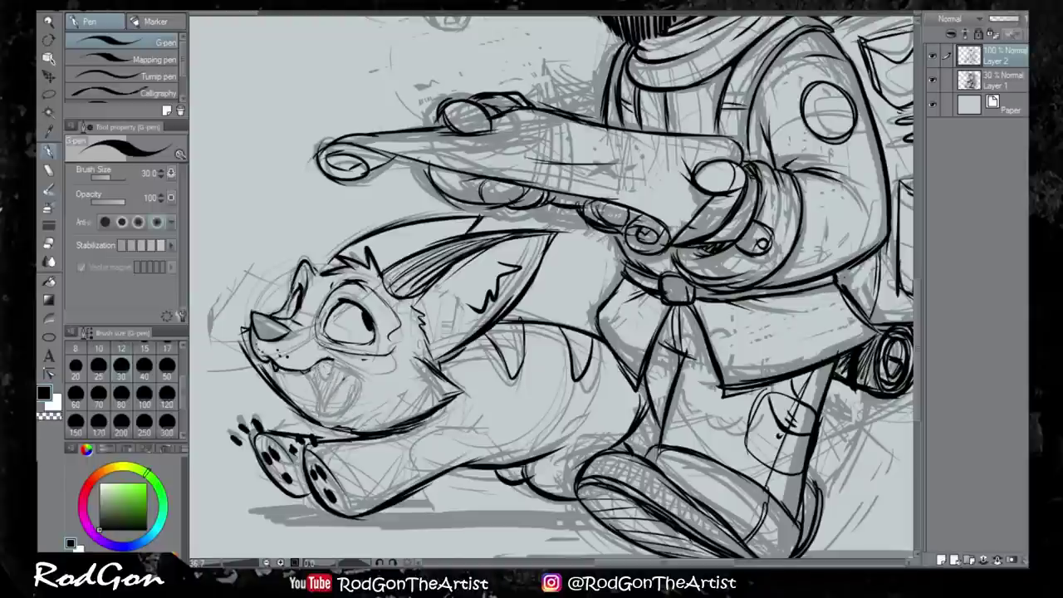
pyautogui.moveTo(300, 436)
pyautogui.mouseDown()
pyautogui.moveTo(359, 411)
pyautogui.moveTo(454, 402)
pyautogui.mouseUp()
pyautogui.hotkey('ctrl', 'z')
pyautogui.hotkey('ctrl', 'z')
pyautogui.scroll(-4, 552, 291)
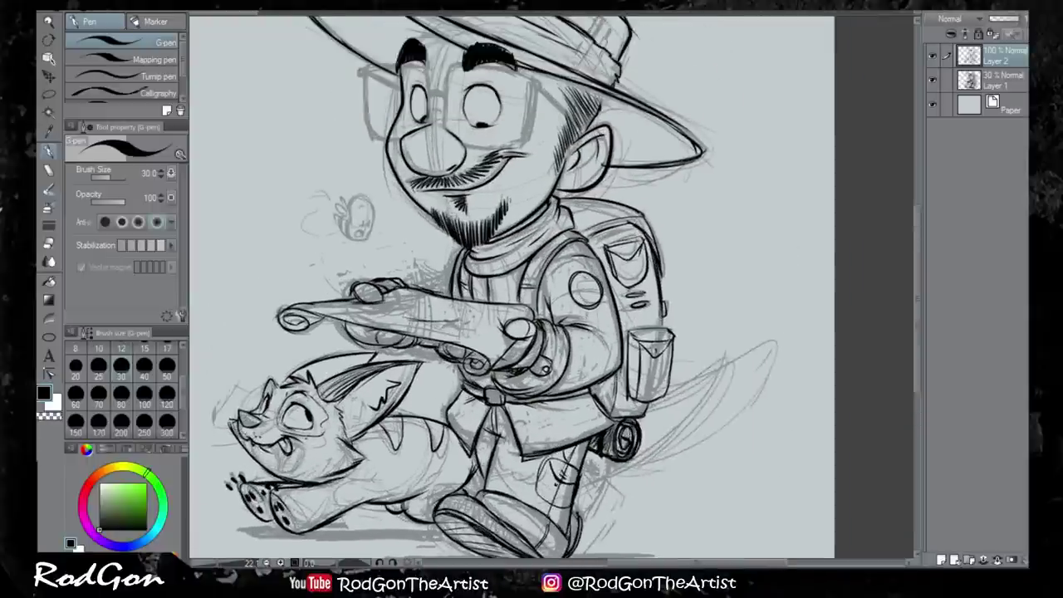
# Ink a curved tail stroke behind the figure and small strokes near the tail and leg
pyautogui.moveTo(713, 353)
pyautogui.mouseDown()
pyautogui.moveTo(586, 501)
pyautogui.moveTo(642, 457)
pyautogui.mouseUp()
pyautogui.moveTo(668, 413); pyautogui.dragTo(630, 483)
pyautogui.moveTo(593, 454); pyautogui.dragTo(578, 500)
pyautogui.scroll(2, 552, 291)
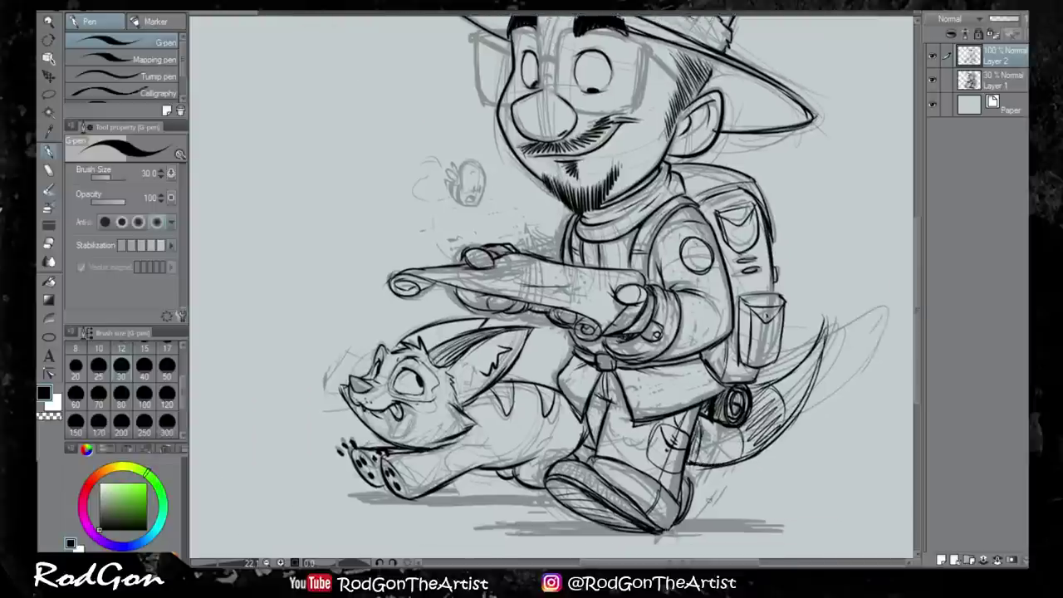
pyautogui.scroll(-3, 552, 291)
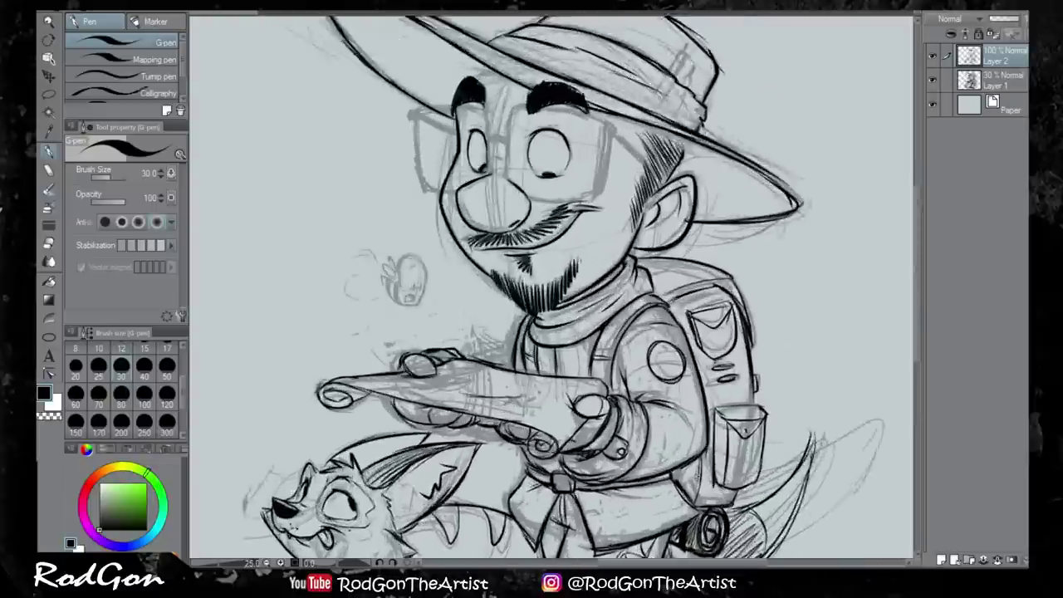
pyautogui.scroll(4, 552, 291)
# Outline the bee with its wings and face, plus a wavy flight trail to its left
pyautogui.moveTo(440, 326)
pyautogui.mouseDown()
pyautogui.moveTo(484, 378)
pyautogui.moveTo(431, 406)
pyautogui.mouseUp()
pyautogui.moveTo(419, 328); pyautogui.dragTo(411, 369)
pyautogui.moveTo(477, 325); pyautogui.dragTo(486, 386)
pyautogui.moveTo(485, 390); pyautogui.dragTo(436, 408)
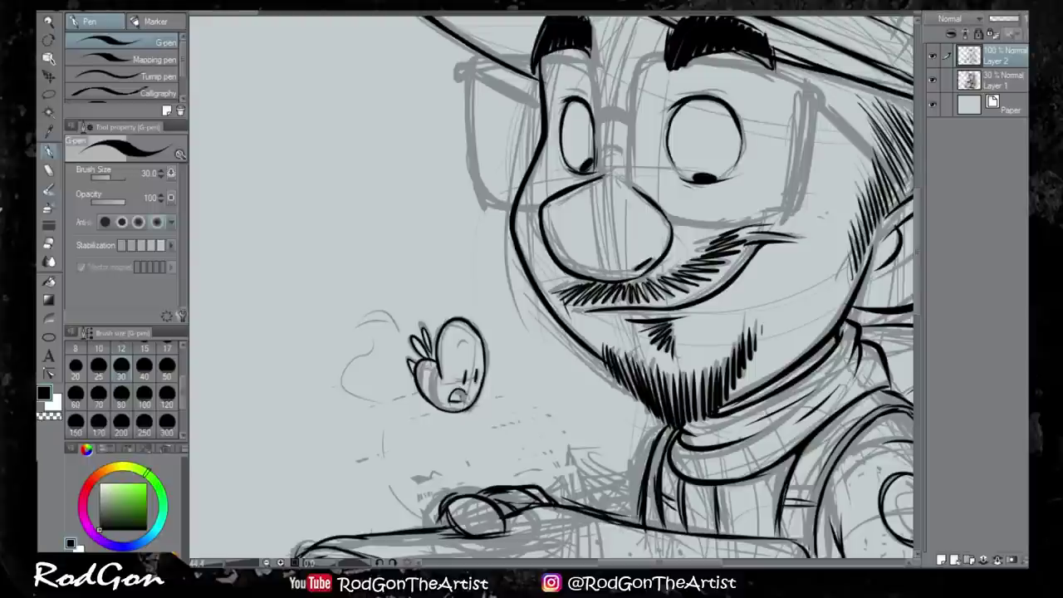
pyautogui.moveTo(366, 315); pyautogui.dragTo(390, 457)
# Ink the glasses: top bar, nose bridge, lens sides and bottom edges of both lenses
pyautogui.scroll(-3, 552, 290)
pyautogui.scroll(3, 552, 290)
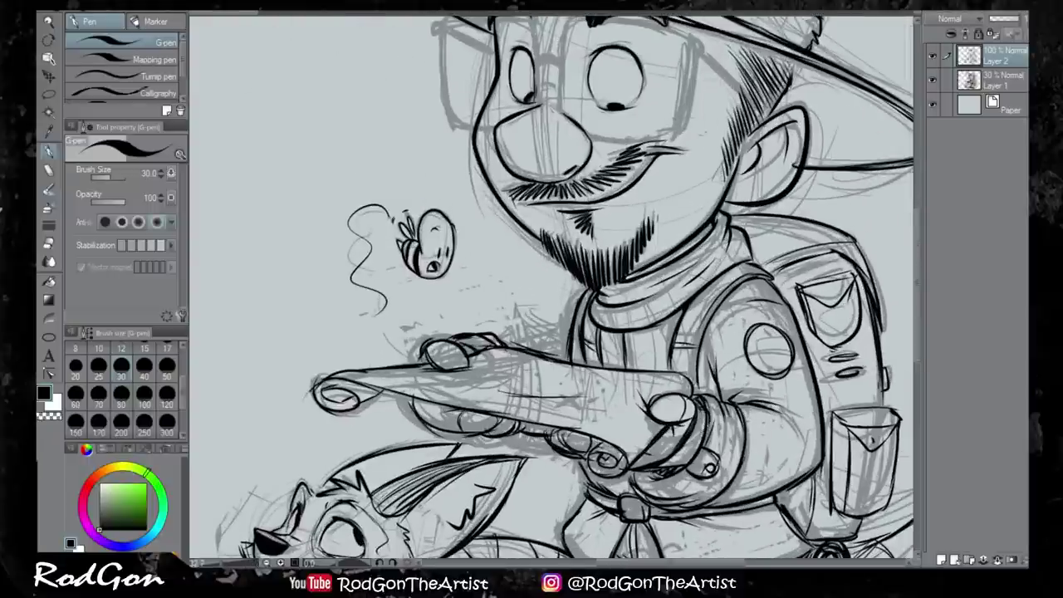
pyautogui.scroll(1, 552, 290)
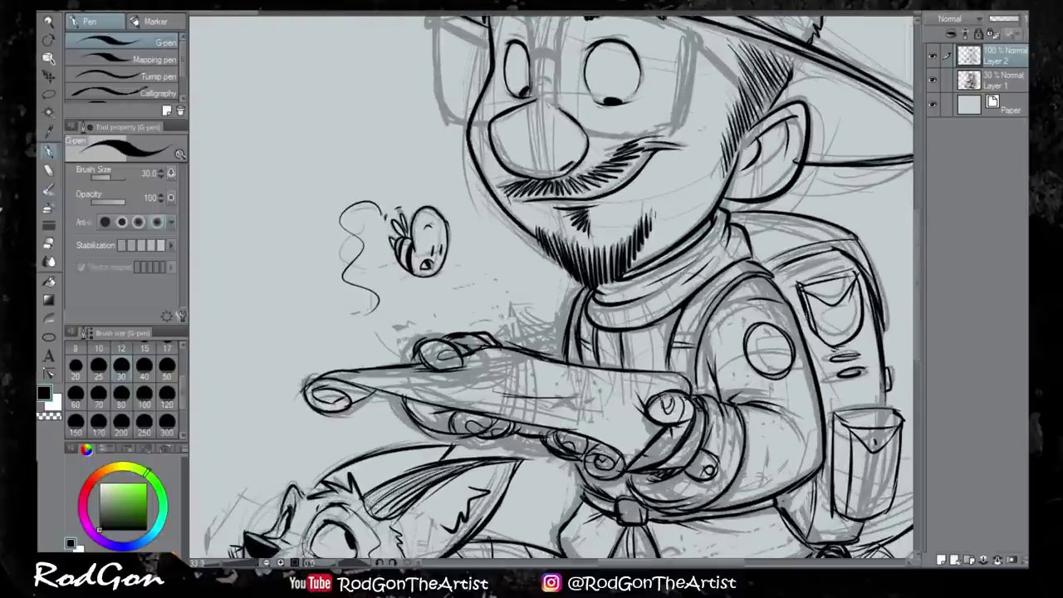
pyautogui.scroll(-3, 552, 291)
pyautogui.scroll(2, 552, 290)
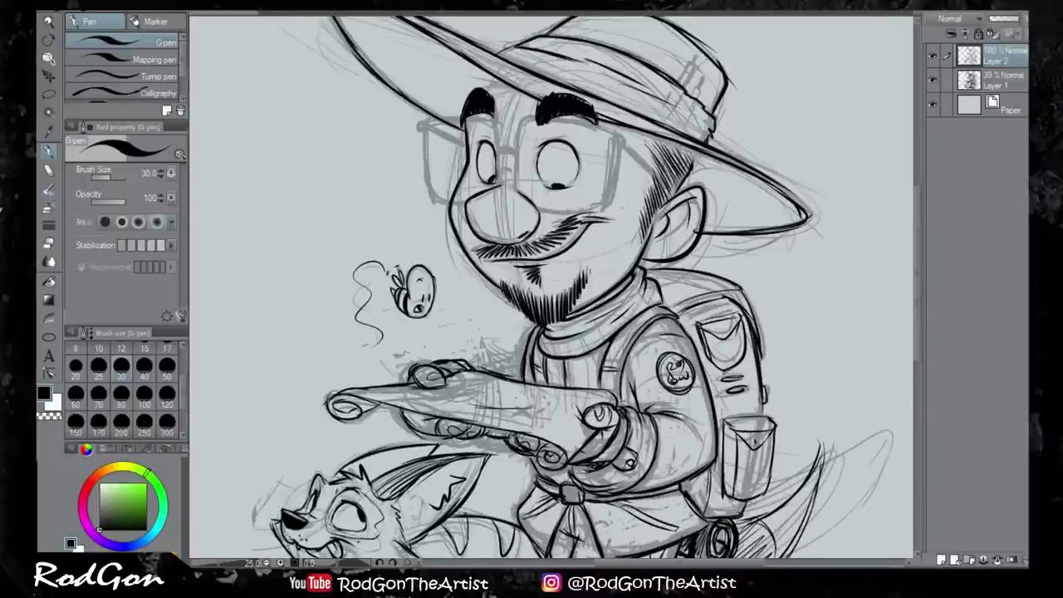
pyautogui.scroll(-3, 552, 291)
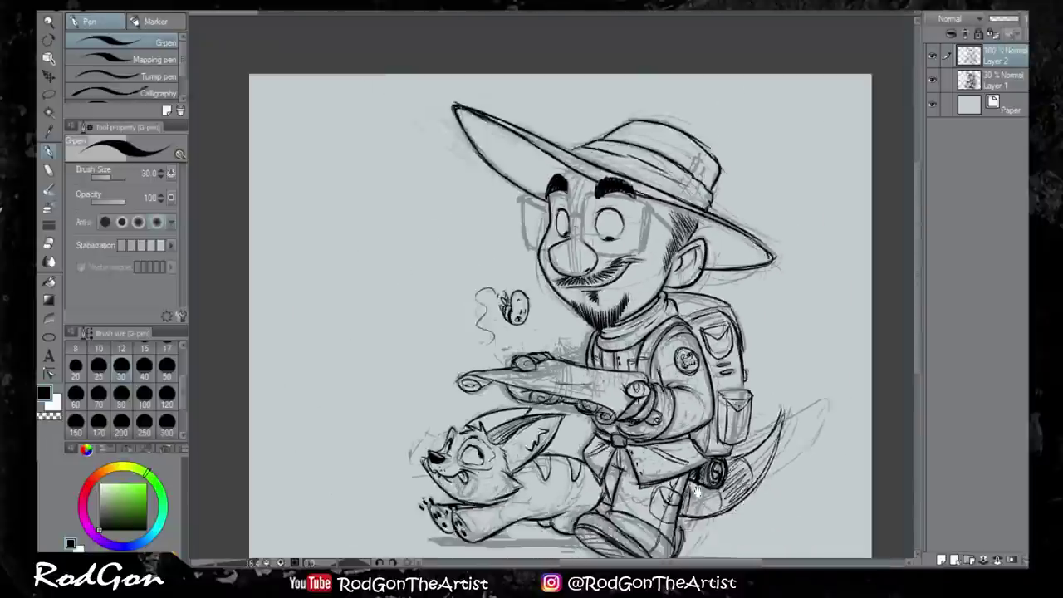
pyautogui.scroll(4, 553, 291)
pyautogui.moveTo(338, 218); pyautogui.dragTo(441, 203)
pyautogui.moveTo(352, 217); pyautogui.dragTo(362, 319)
pyautogui.moveTo(470, 208)
pyautogui.mouseDown()
pyautogui.moveTo(475, 301)
pyautogui.moveTo(615, 229)
pyautogui.moveTo(603, 320)
pyautogui.mouseUp()
pyautogui.moveTo(358, 301); pyautogui.dragTo(406, 321)
pyautogui.moveTo(500, 332); pyautogui.dragTo(601, 320)
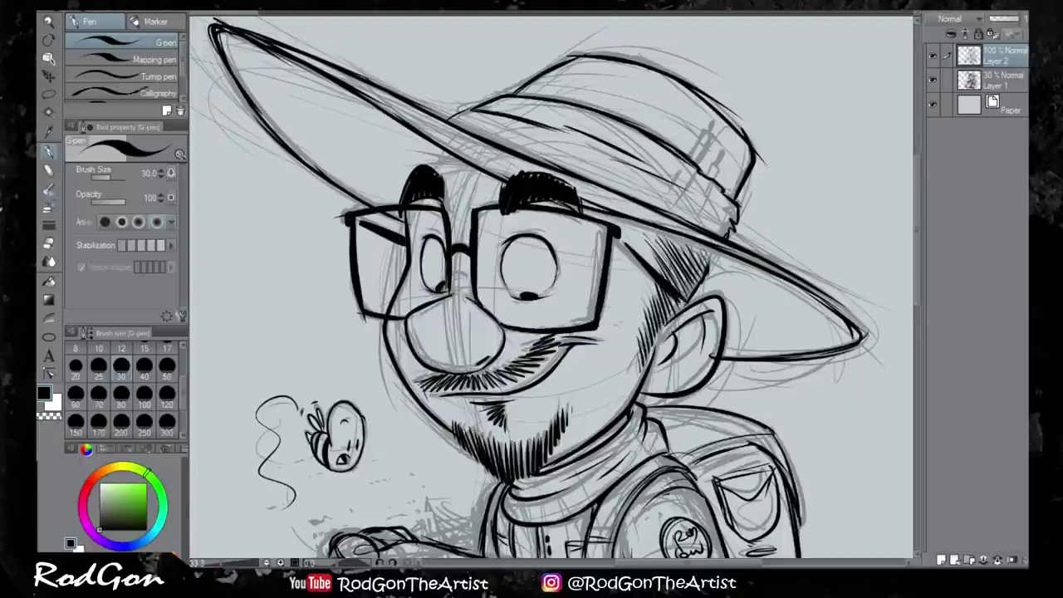
# Draw two small tubes on the hat band with a short stroke below them
pyautogui.scroll(-3, 701, 261)
pyautogui.scroll(4, 827, 96)
pyautogui.moveTo(616, 352); pyautogui.dragTo(638, 315)
pyautogui.moveTo(646, 355); pyautogui.dragTo(626, 412)
pyautogui.scroll(-4, 552, 332)
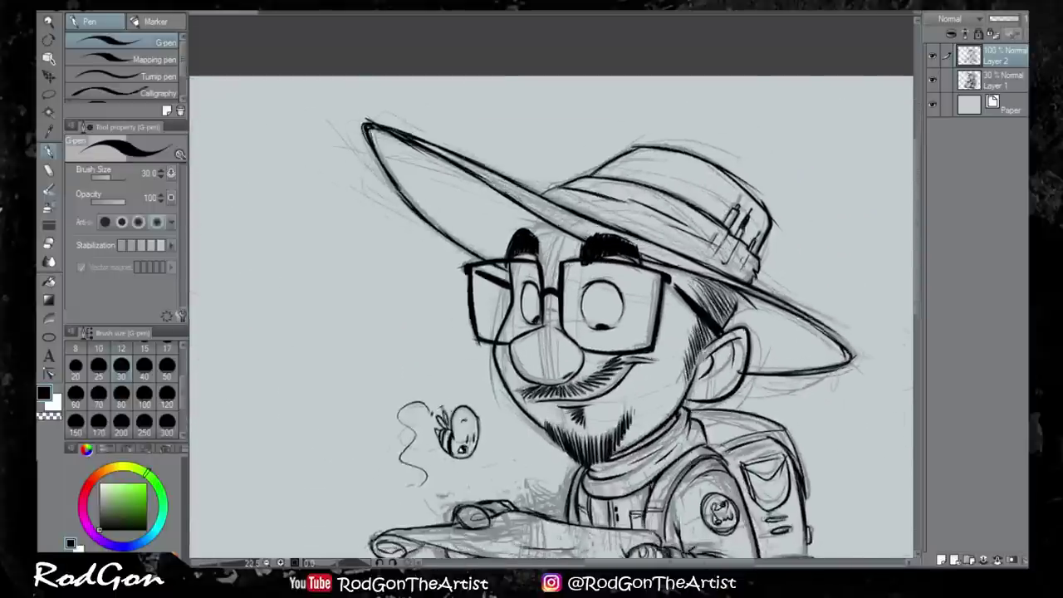
pyautogui.scroll(1, 552, 332)
pyautogui.scroll(-2, 552, 332)
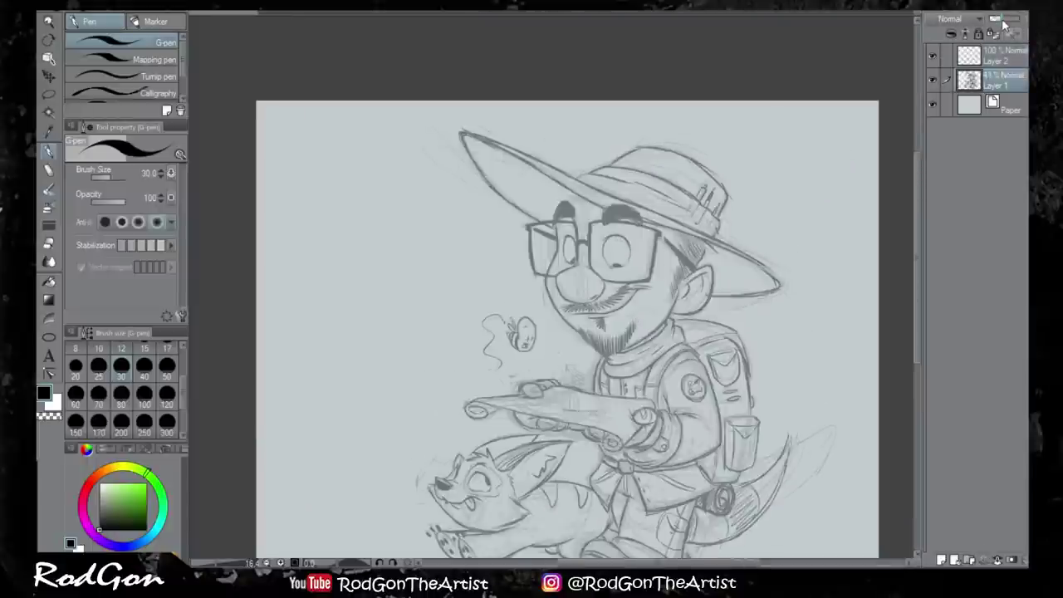
# Ink the face side down to the chin, the ear, the collar line and the neckerchief
pyautogui.scroll(3, 581, 274)
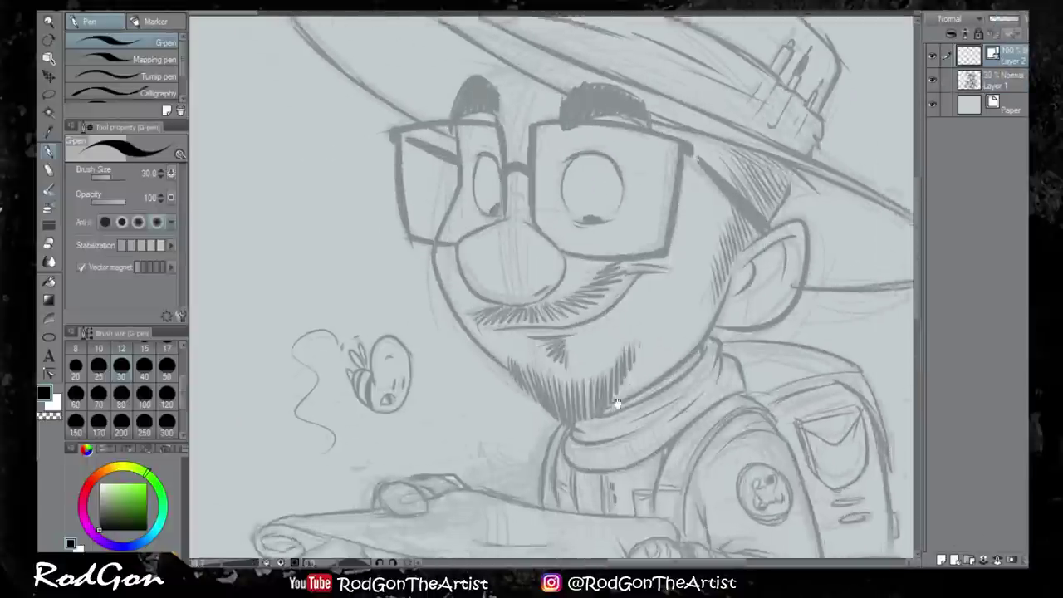
pyautogui.moveTo(490, 196)
pyautogui.mouseDown()
pyautogui.moveTo(482, 290)
pyautogui.moveTo(574, 480)
pyautogui.moveTo(445, 438)
pyautogui.moveTo(635, 320)
pyautogui.moveTo(618, 369)
pyautogui.mouseUp()
pyautogui.moveTo(697, 211); pyautogui.dragTo(640, 314)
pyautogui.moveTo(581, 373)
pyautogui.mouseDown()
pyautogui.moveTo(581, 207)
pyautogui.moveTo(615, 349)
pyautogui.mouseUp()
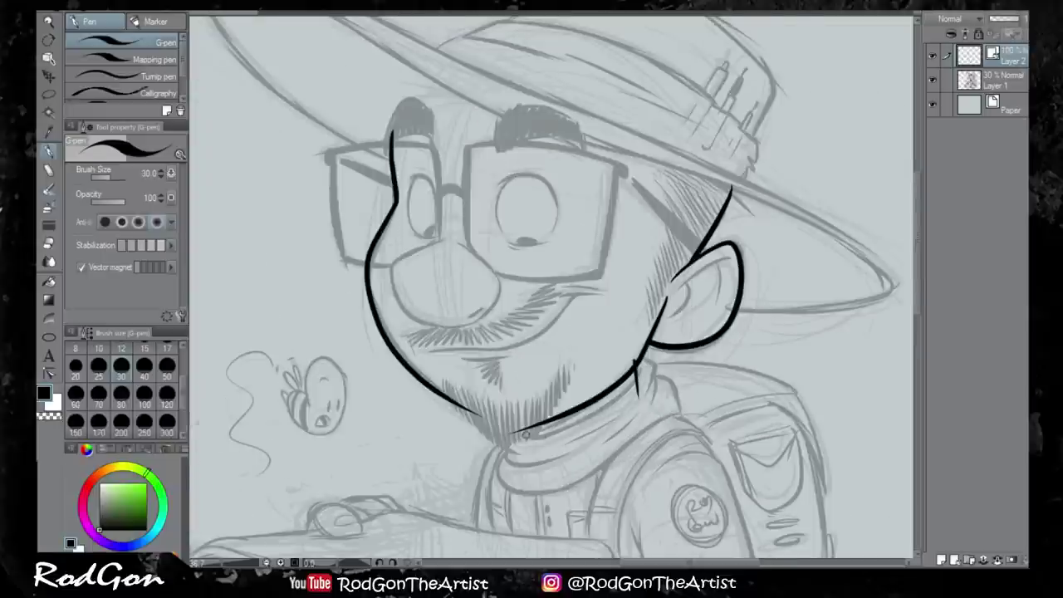
pyautogui.moveTo(525, 433)
pyautogui.mouseDown()
pyautogui.moveTo(648, 364)
pyautogui.moveTo(637, 384)
pyautogui.moveTo(686, 432)
pyautogui.moveTo(532, 461)
pyautogui.mouseUp()
pyautogui.moveTo(582, 416); pyautogui.dragTo(584, 371)
pyautogui.moveTo(508, 397); pyautogui.dragTo(682, 369)
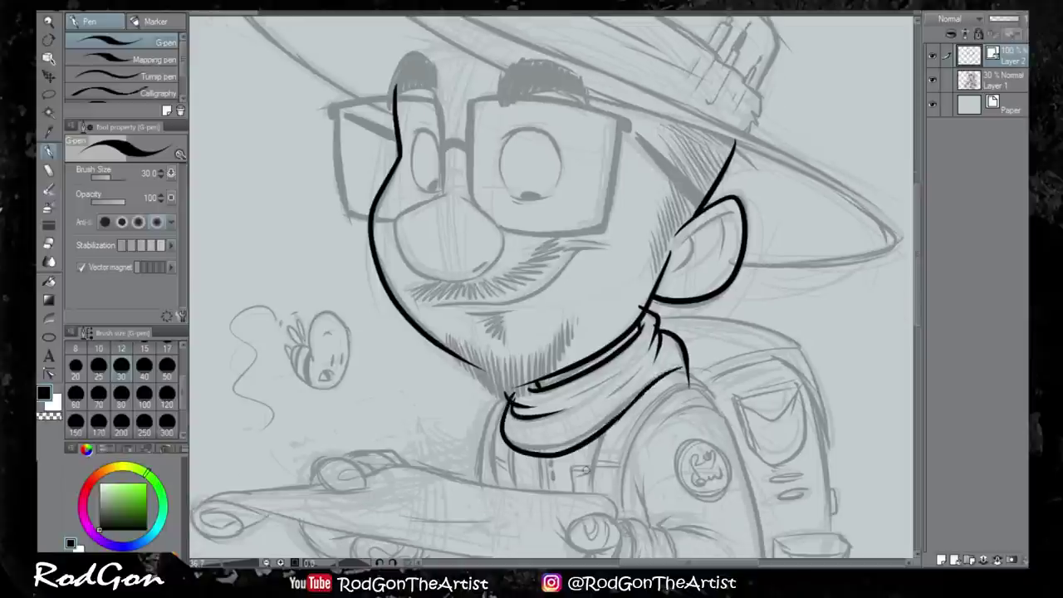
# Ink the double-lined sleeve, the thickened shoulder edge and the hanging scarf ends
pyautogui.moveTo(601, 387)
pyautogui.mouseDown()
pyautogui.moveTo(604, 334)
pyautogui.moveTo(591, 467)
pyautogui.mouseUp()
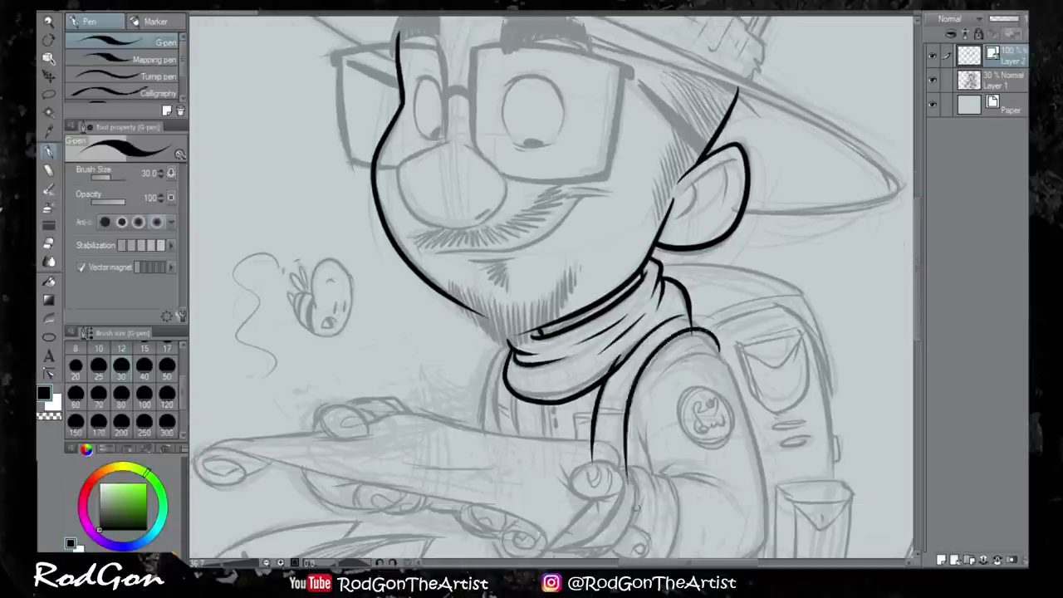
pyautogui.moveTo(713, 342); pyautogui.dragTo(616, 475)
pyautogui.moveTo(714, 341); pyautogui.dragTo(624, 489)
pyautogui.moveTo(666, 329); pyautogui.dragTo(714, 342)
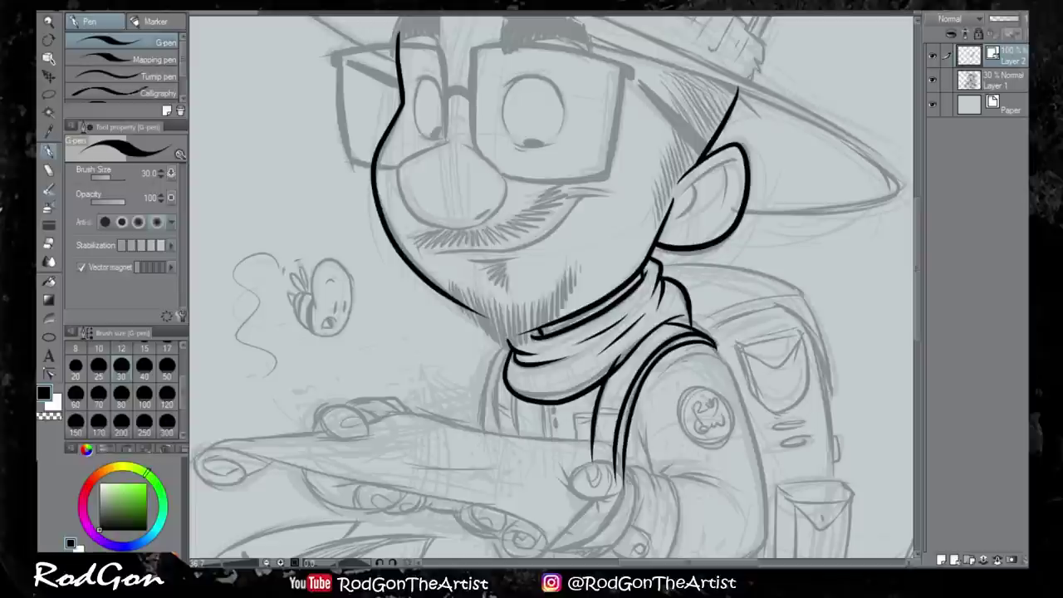
pyautogui.moveTo(531, 333); pyautogui.dragTo(502, 312)
pyautogui.moveTo(479, 319)
pyautogui.mouseDown()
pyautogui.moveTo(452, 424)
pyautogui.moveTo(490, 419)
pyautogui.mouseUp()
pyautogui.moveTo(515, 378); pyautogui.dragTo(516, 423)
# Ink the index knuckle curve and a line along the hand, redoing the first attempt
pyautogui.scroll(-3, 552, 287)
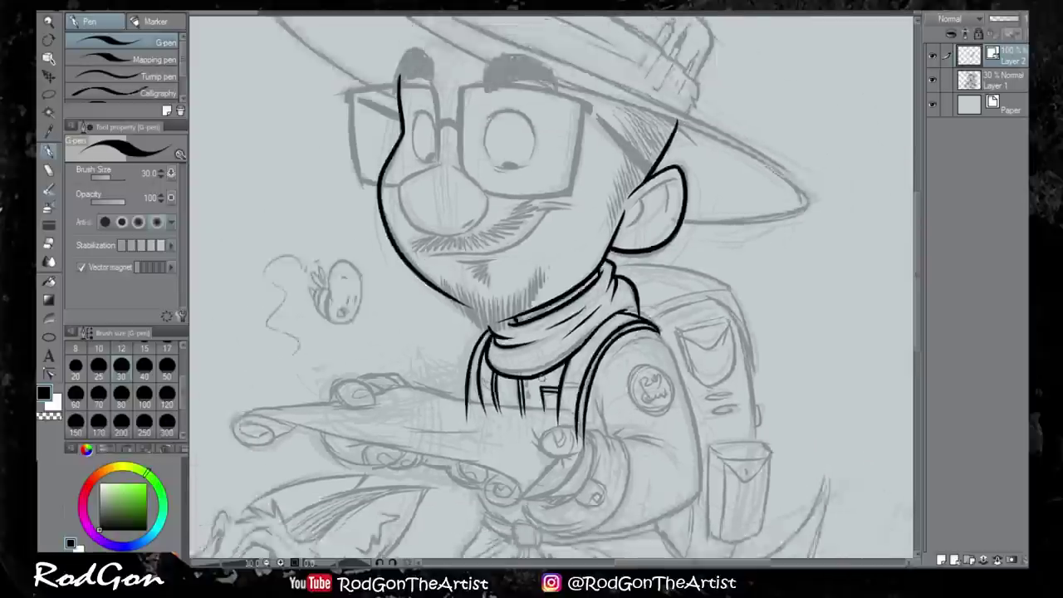
pyautogui.scroll(3, 564, 399)
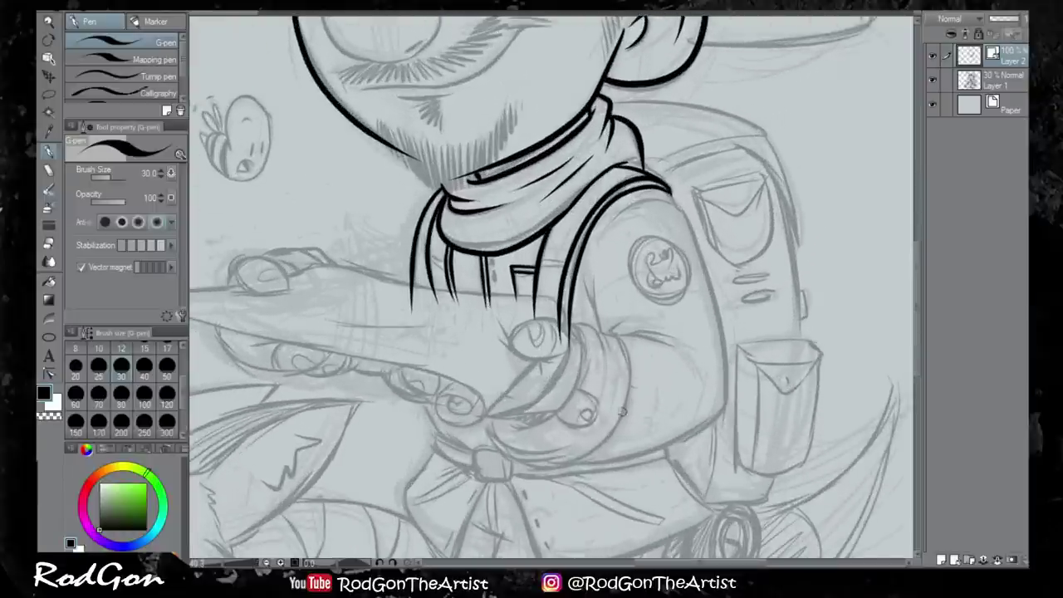
pyautogui.moveTo(566, 320); pyautogui.dragTo(483, 413)
pyautogui.hotkey('ctrl', 'z')
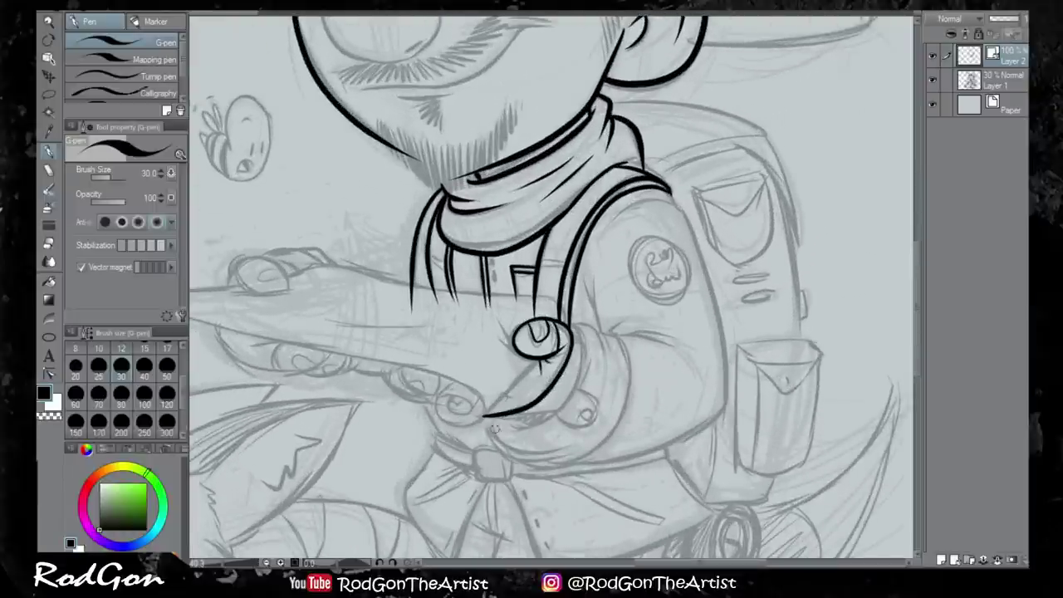
pyautogui.moveTo(397, 365); pyautogui.dragTo(440, 397)
pyautogui.moveTo(540, 361); pyautogui.dragTo(440, 424)
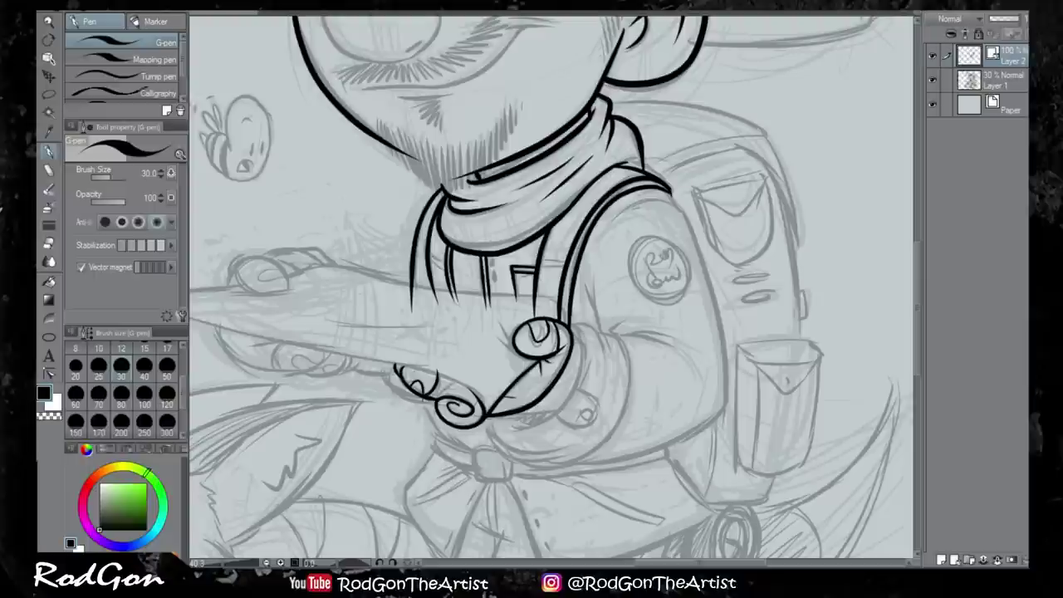
# With the canvas rotated, ink the long map edges with their curled ends and fingertip loops
pyautogui.press('-')
pyautogui.moveTo(643, 211); pyautogui.dragTo(386, 465)
pyautogui.moveTo(418, 333); pyautogui.dragTo(362, 481)
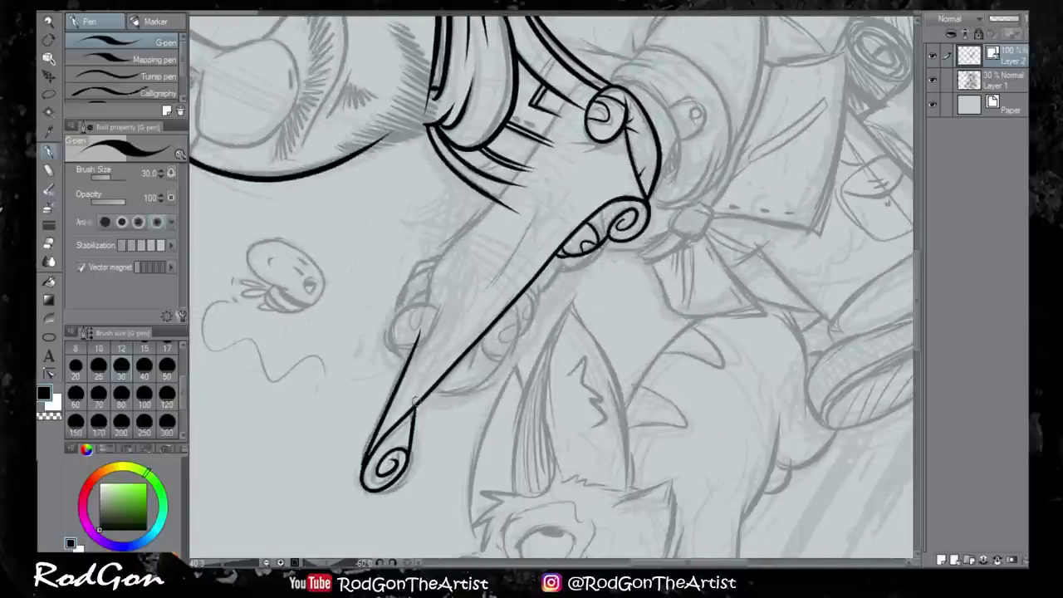
pyautogui.moveTo(552, 286); pyautogui.dragTo(498, 440)
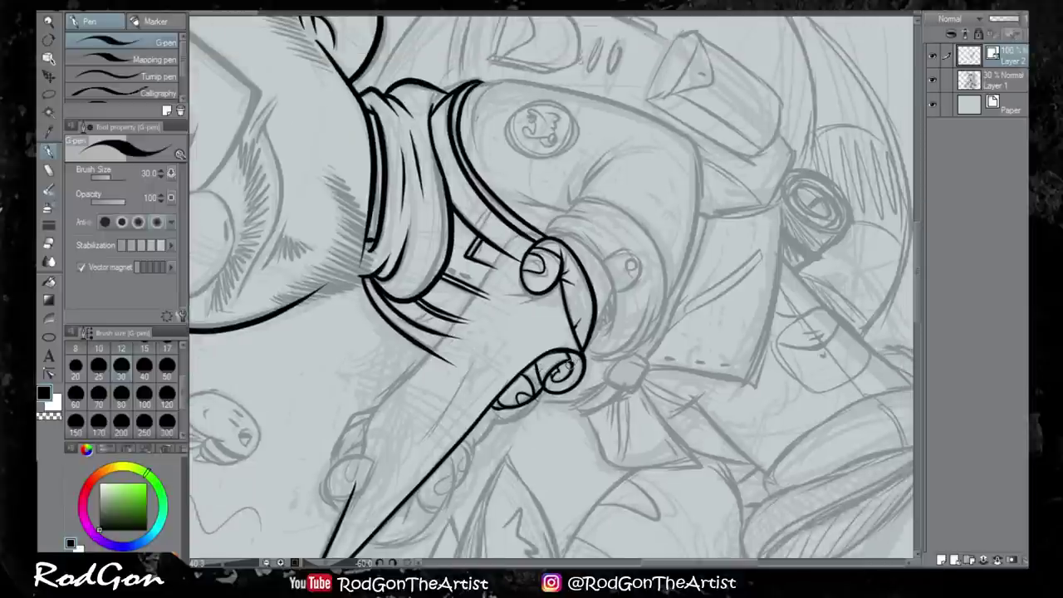
pyautogui.moveTo(539, 402); pyautogui.dragTo(558, 345)
pyautogui.moveTo(358, 453)
pyautogui.mouseDown()
pyautogui.moveTo(378, 450)
pyautogui.moveTo(394, 367)
pyautogui.mouseUp()
# Ink the oval finger beneath the map and strokes along the fingers and sleeve
pyautogui.moveTo(489, 349)
pyautogui.mouseDown()
pyautogui.moveTo(411, 431)
pyautogui.moveTo(494, 340)
pyautogui.moveTo(503, 358)
pyautogui.moveTo(474, 395)
pyautogui.mouseUp()
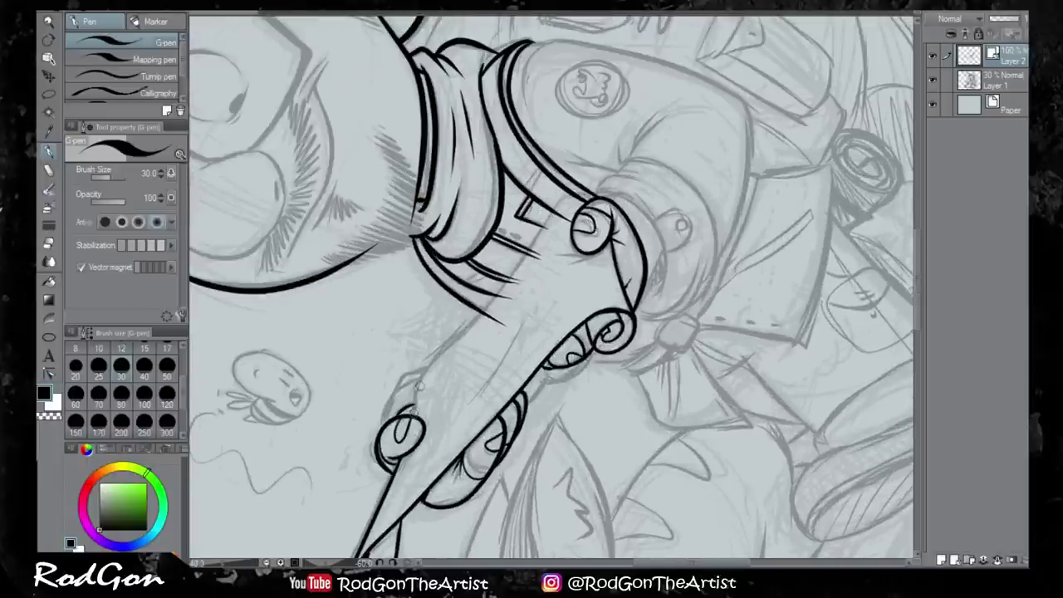
pyautogui.moveTo(430, 361); pyautogui.dragTo(411, 419)
pyautogui.moveTo(585, 190); pyautogui.dragTo(419, 366)
pyautogui.click(405, 564)
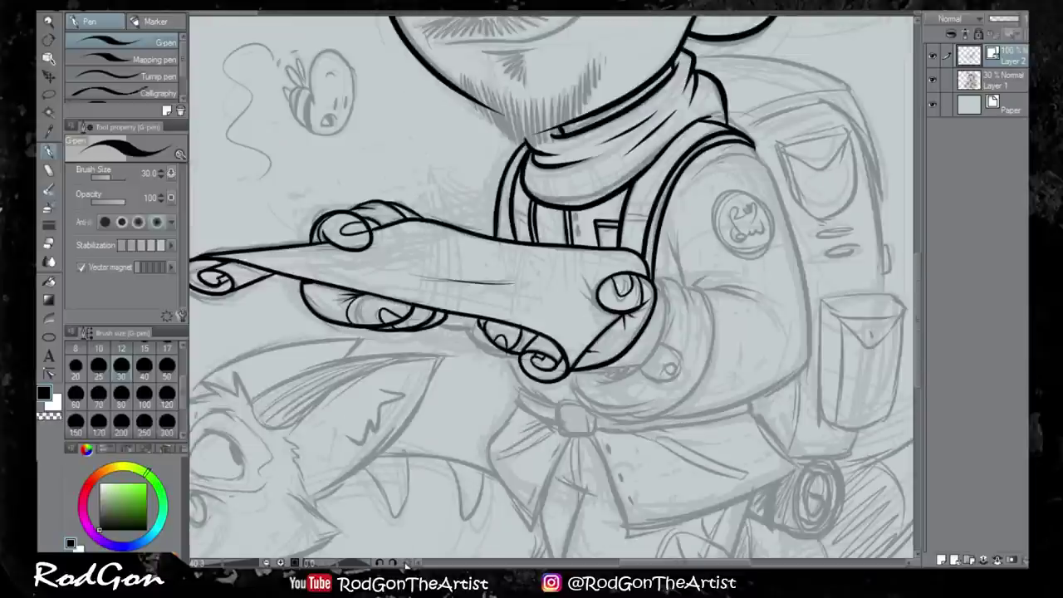
# Ink the hand's right edge, the sleeve cuff with its small button, and folds beside it
pyautogui.moveTo(495, 345)
pyautogui.mouseDown()
pyautogui.moveTo(532, 315)
pyautogui.moveTo(582, 374)
pyautogui.mouseUp()
pyautogui.moveTo(658, 358)
pyautogui.mouseDown()
pyautogui.moveTo(608, 435)
pyautogui.moveTo(619, 440)
pyautogui.mouseUp()
pyautogui.moveTo(656, 336)
pyautogui.mouseDown()
pyautogui.moveTo(714, 415)
pyautogui.moveTo(698, 465)
pyautogui.moveTo(573, 440)
pyautogui.mouseUp()
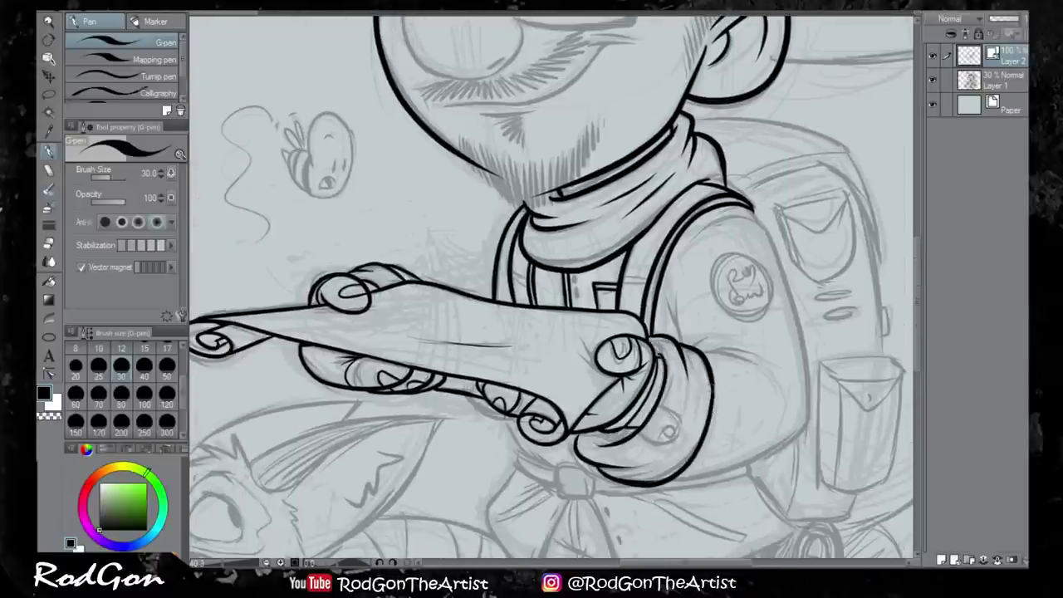
pyautogui.moveTo(685, 399); pyautogui.dragTo(640, 448)
pyautogui.moveTo(531, 282); pyautogui.dragTo(458, 345)
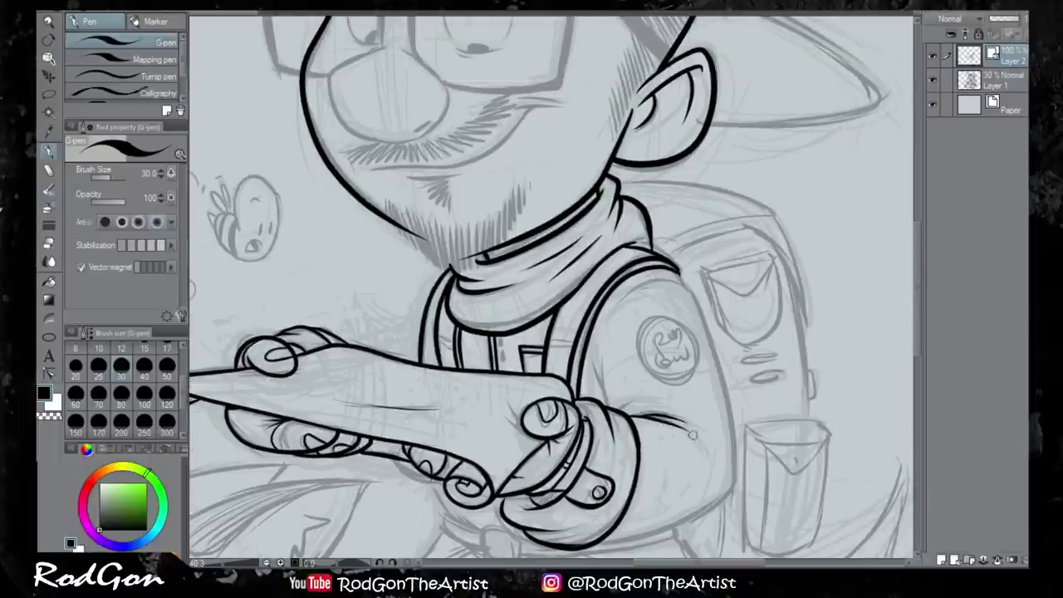
# Ink the cuff and elbow fold lines, the upper sleeve outline and a small button below the hand
pyautogui.moveTo(680, 415); pyautogui.dragTo(631, 430)
pyautogui.moveTo(611, 349); pyautogui.dragTo(594, 407)
pyautogui.moveTo(581, 333); pyautogui.dragTo(490, 249)
pyautogui.moveTo(498, 460); pyautogui.dragTo(590, 193)
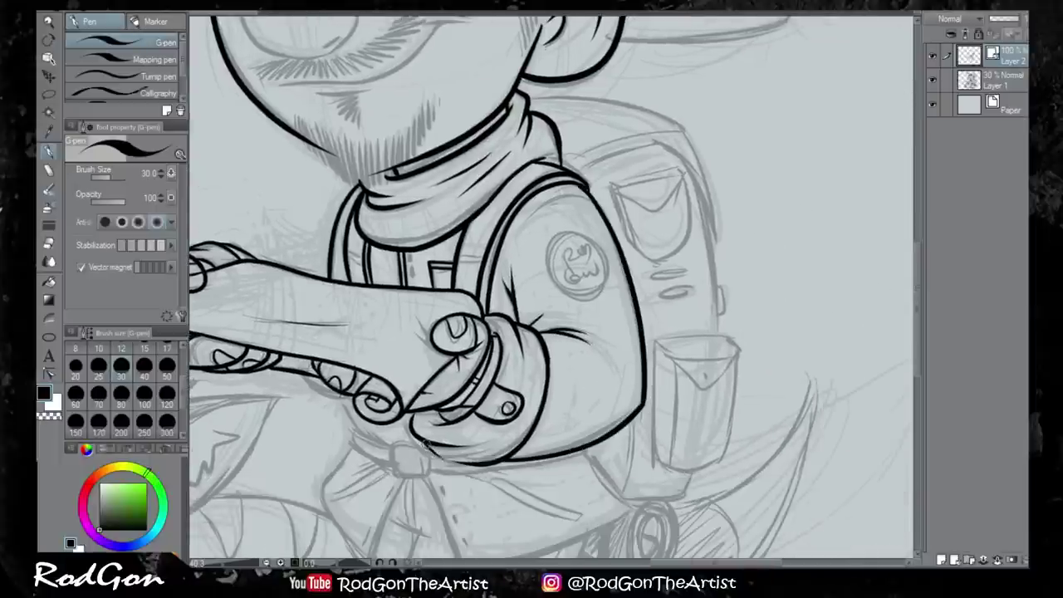
pyautogui.scroll(-3, 350, 222)
pyautogui.scroll(3, 351, 222)
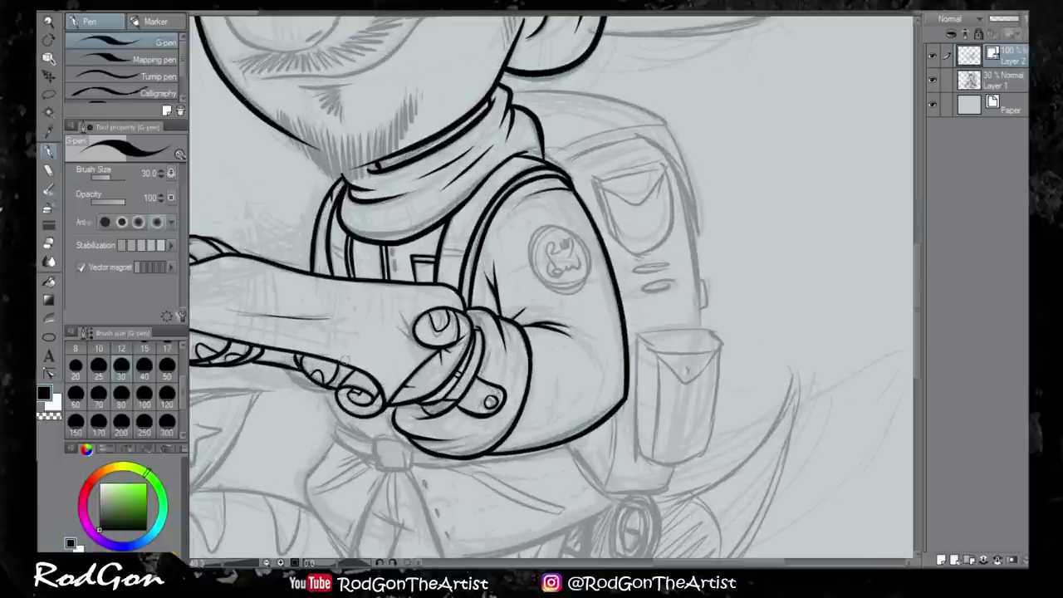
pyautogui.moveTo(389, 409); pyautogui.dragTo(394, 440)
pyautogui.moveTo(372, 441)
pyautogui.mouseDown()
pyautogui.moveTo(412, 470)
pyautogui.moveTo(579, 446)
pyautogui.mouseUp()
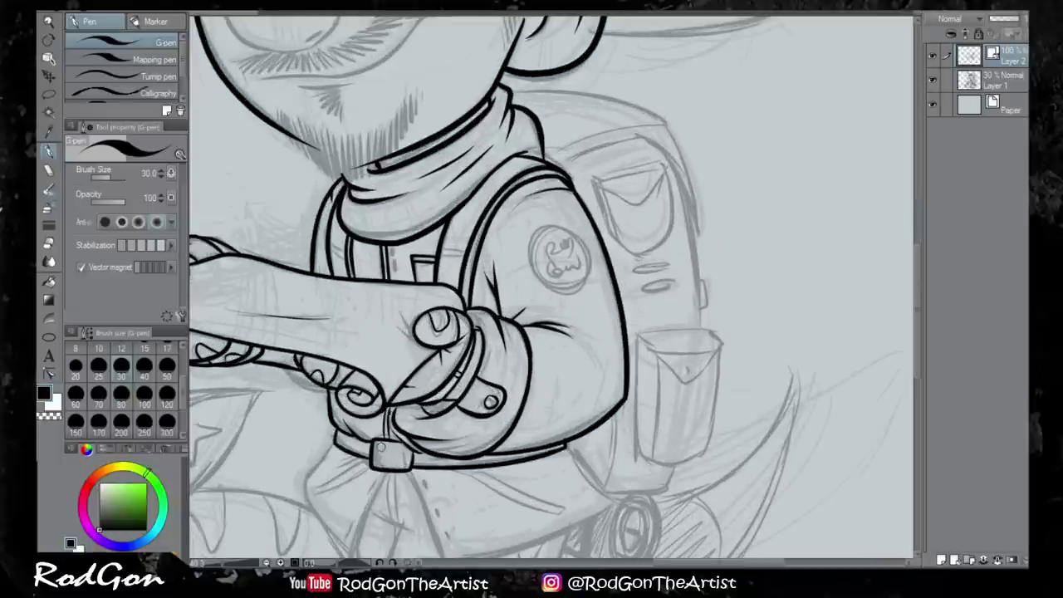
# Ink the shirt tail flaps and their fold lines below the belt knot
pyautogui.moveTo(554, 290); pyautogui.dragTo(585, 258)
pyautogui.moveTo(498, 332); pyautogui.dragTo(544, 258)
pyautogui.moveTo(420, 349); pyautogui.dragTo(436, 367)
pyautogui.moveTo(515, 357); pyautogui.dragTo(544, 378)
pyautogui.moveTo(381, 349); pyautogui.dragTo(428, 457)
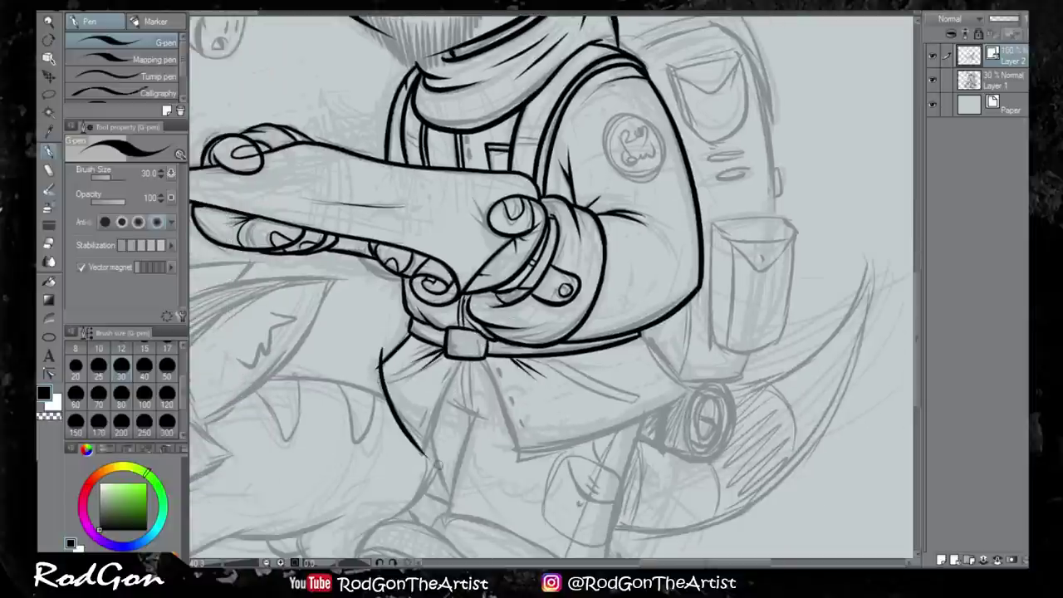
pyautogui.moveTo(480, 357); pyautogui.dragTo(517, 475)
pyautogui.moveTo(638, 334); pyautogui.dragTo(691, 387)
pyautogui.moveTo(505, 455); pyautogui.dragTo(702, 378)
pyautogui.moveTo(467, 352); pyautogui.dragTo(421, 454)
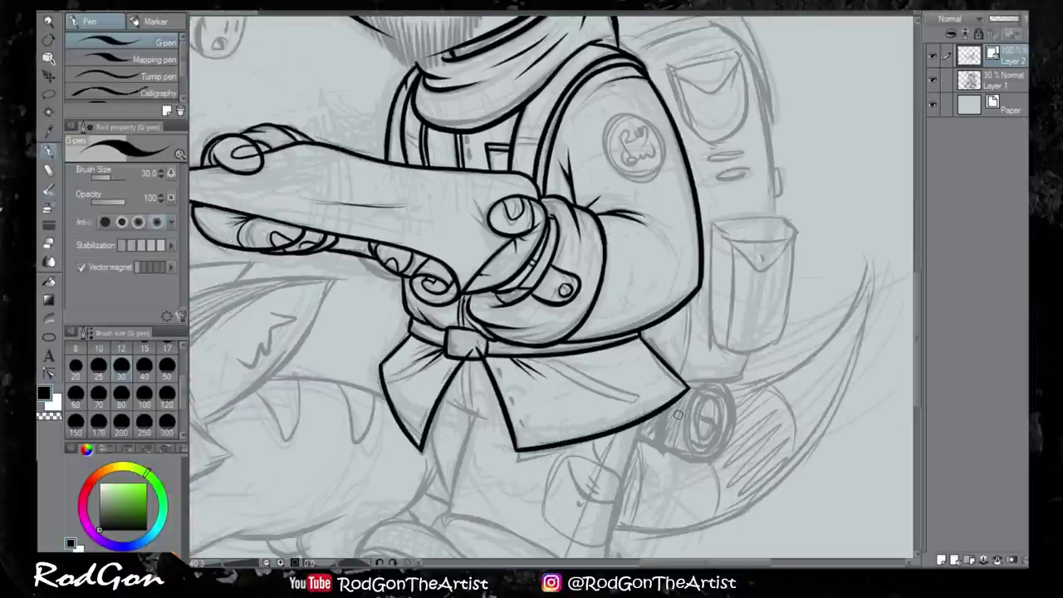
pyautogui.moveTo(490, 288)
pyautogui.mouseDown()
pyautogui.moveTo(525, 305)
pyautogui.moveTo(503, 303)
pyautogui.moveTo(486, 440)
pyautogui.mouseUp()
# Ink the right side of the leg
pyautogui.scroll(-3, 499, 299)
pyautogui.scroll(3, 531, 366)
pyautogui.moveTo(641, 523); pyautogui.dragTo(714, 270)
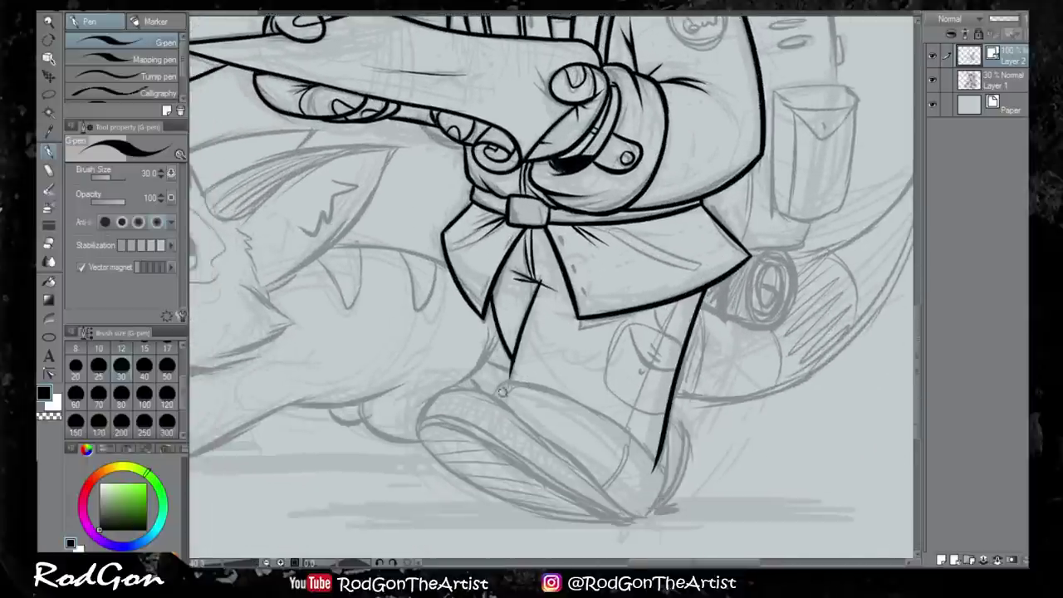
# Ink the boot top and cuff line, then the leg pocket with its flap and a rivet dot
pyautogui.moveTo(490, 403); pyautogui.dragTo(624, 511)
pyautogui.moveTo(628, 448); pyautogui.dragTo(609, 496)
pyautogui.moveTo(638, 326); pyautogui.dragTo(657, 420)
pyautogui.moveTo(694, 349); pyautogui.dragTo(674, 425)
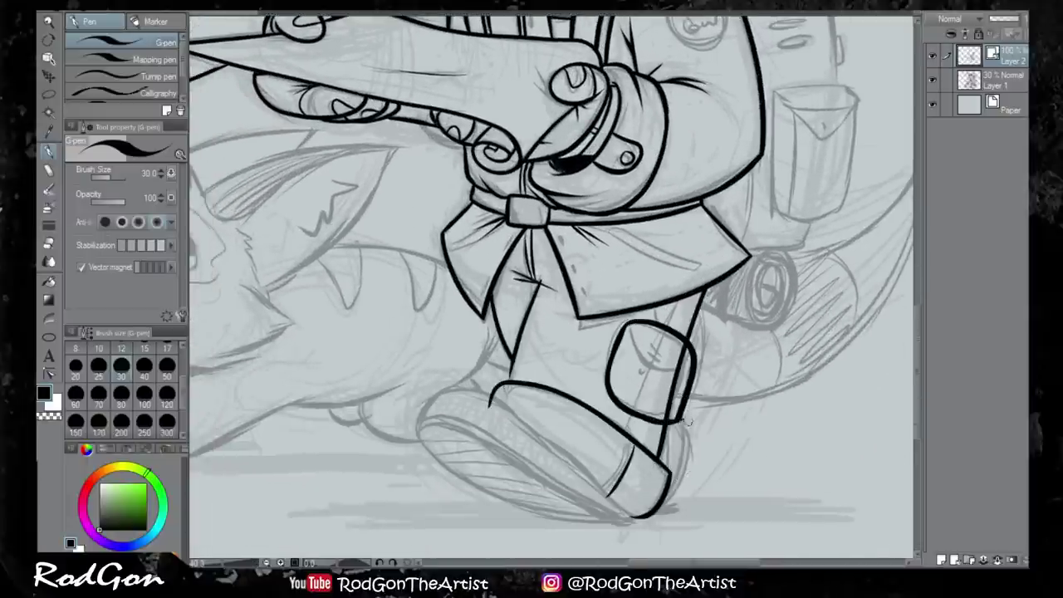
pyautogui.moveTo(632, 326); pyautogui.dragTo(691, 350)
pyautogui.click(664, 360)
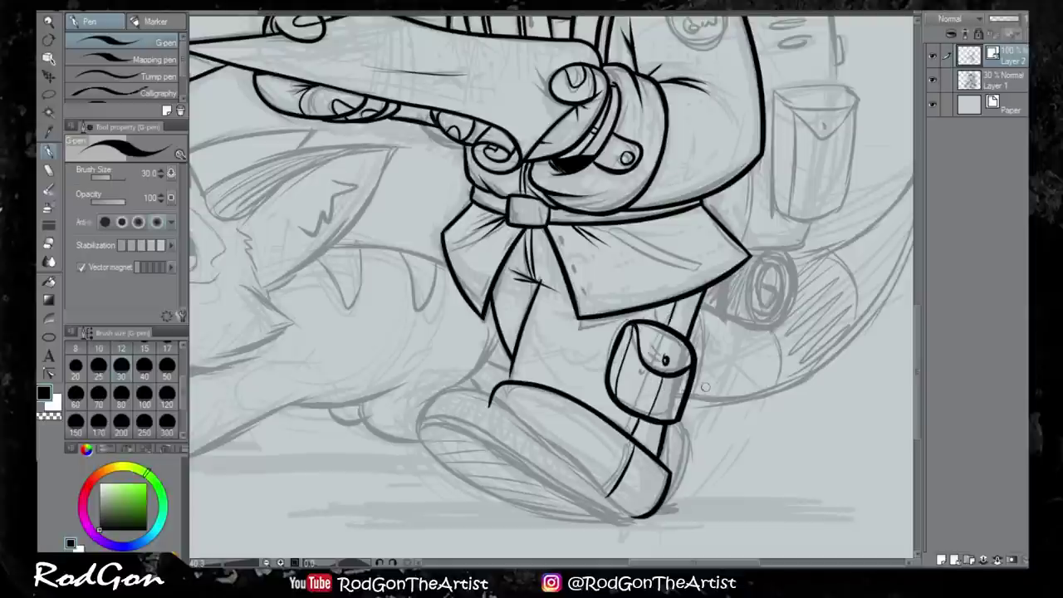
# Outline the boot toe and a thicker sole out to the heel
pyautogui.moveTo(497, 387)
pyautogui.mouseDown()
pyautogui.moveTo(421, 425)
pyautogui.moveTo(652, 523)
pyautogui.mouseUp()
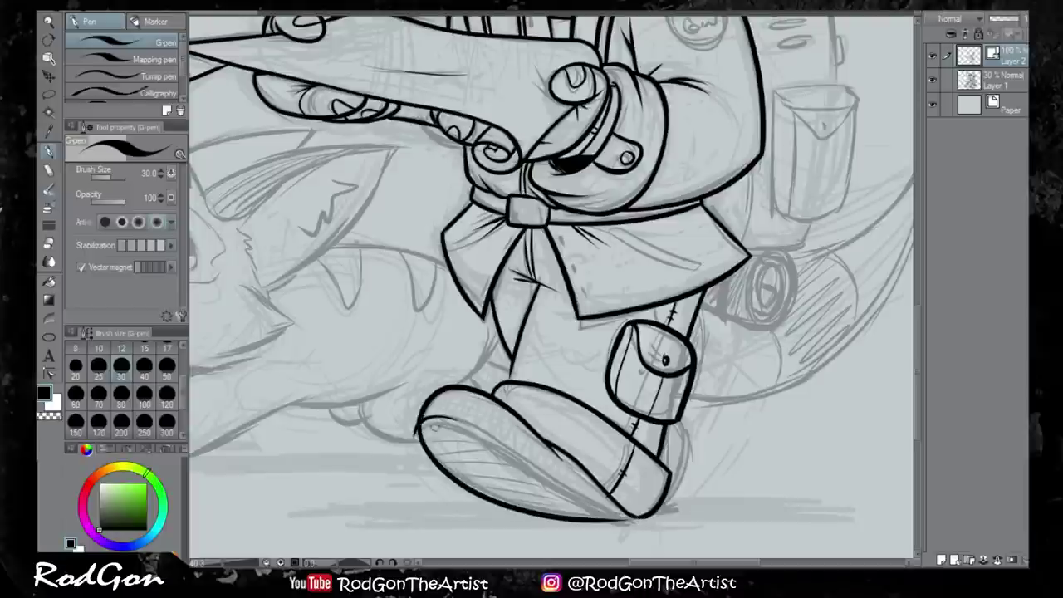
pyautogui.moveTo(442, 415); pyautogui.dragTo(639, 498)
pyautogui.moveTo(419, 427); pyautogui.dragTo(392, 449)
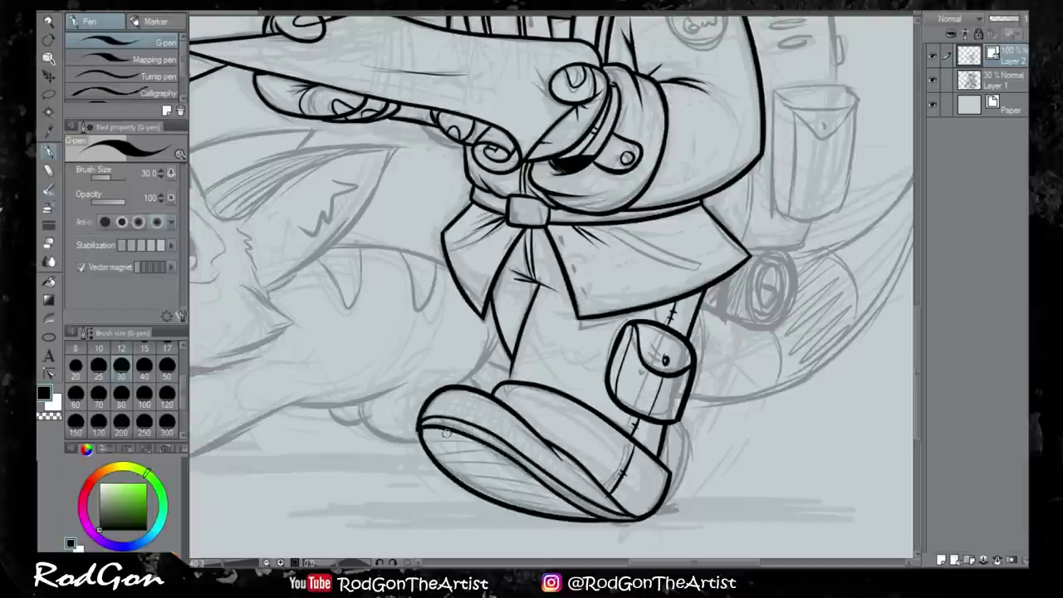
# Ink the rolled item's end with an inner spiral and the backpack's bottom edge
pyautogui.moveTo(531, 282); pyautogui.dragTo(515, 299)
pyautogui.scroll(-3, 604, 411)
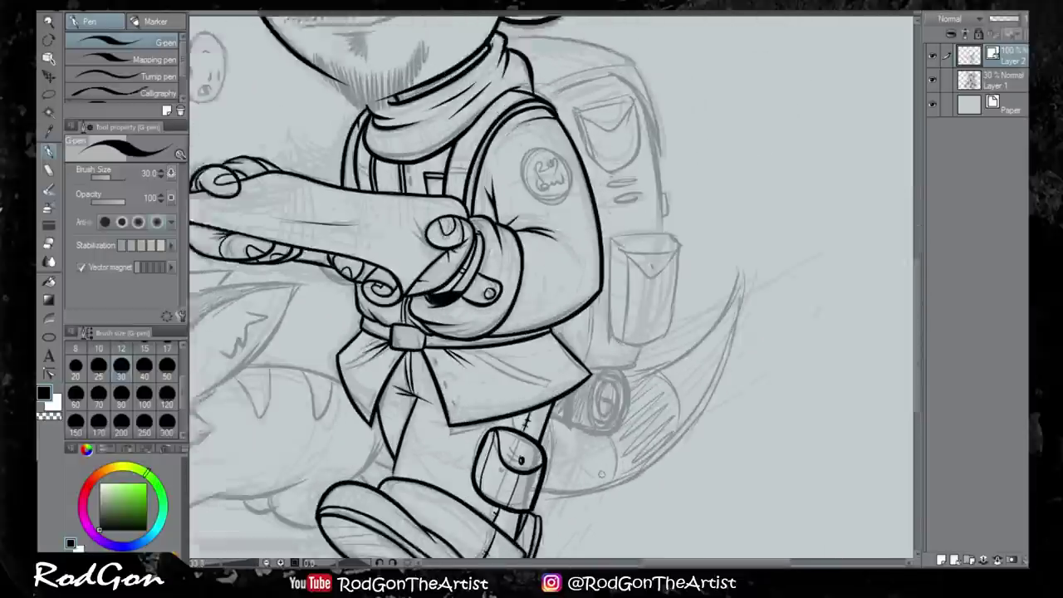
pyautogui.scroll(3, 604, 411)
pyautogui.moveTo(616, 360); pyautogui.dragTo(596, 422)
pyautogui.moveTo(609, 392); pyautogui.dragTo(621, 372)
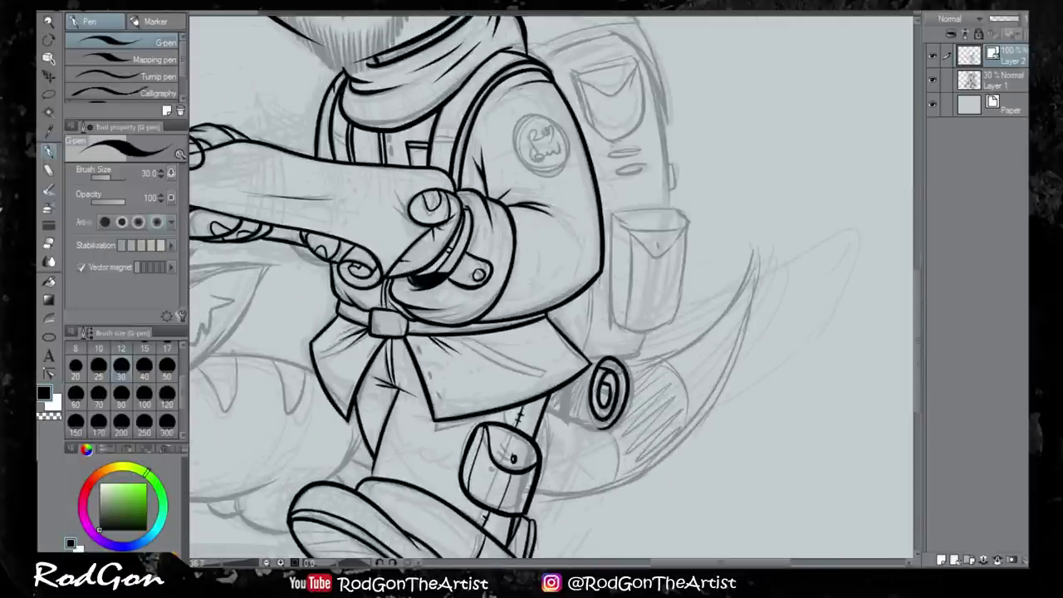
pyautogui.moveTo(646, 332); pyautogui.dragTo(581, 363)
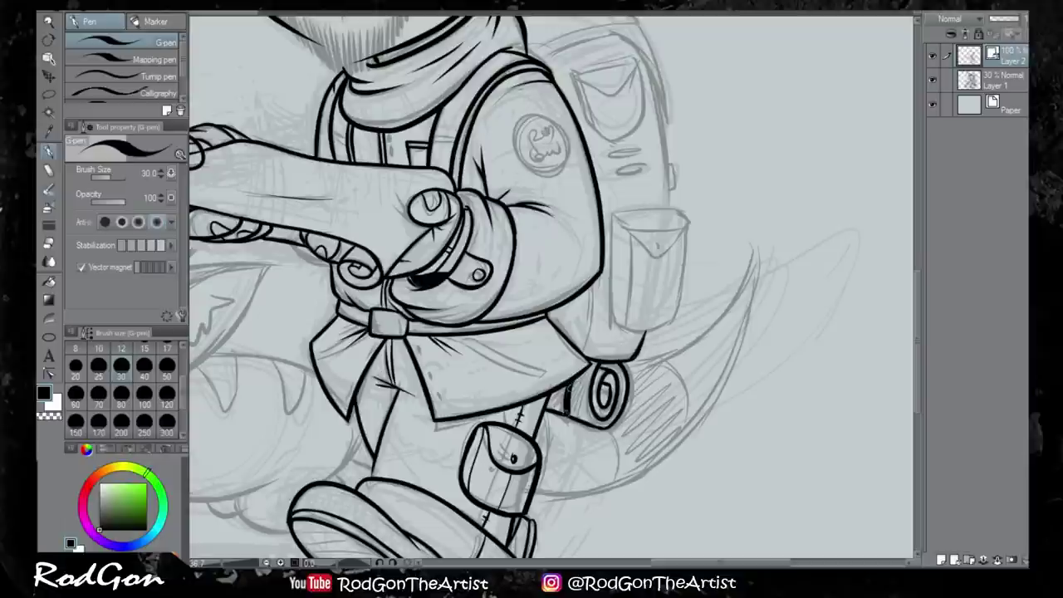
# Ink the backpack's right edge, top band and curve, and a small bump on its edge
pyautogui.moveTo(577, 46); pyautogui.dragTo(531, 166)
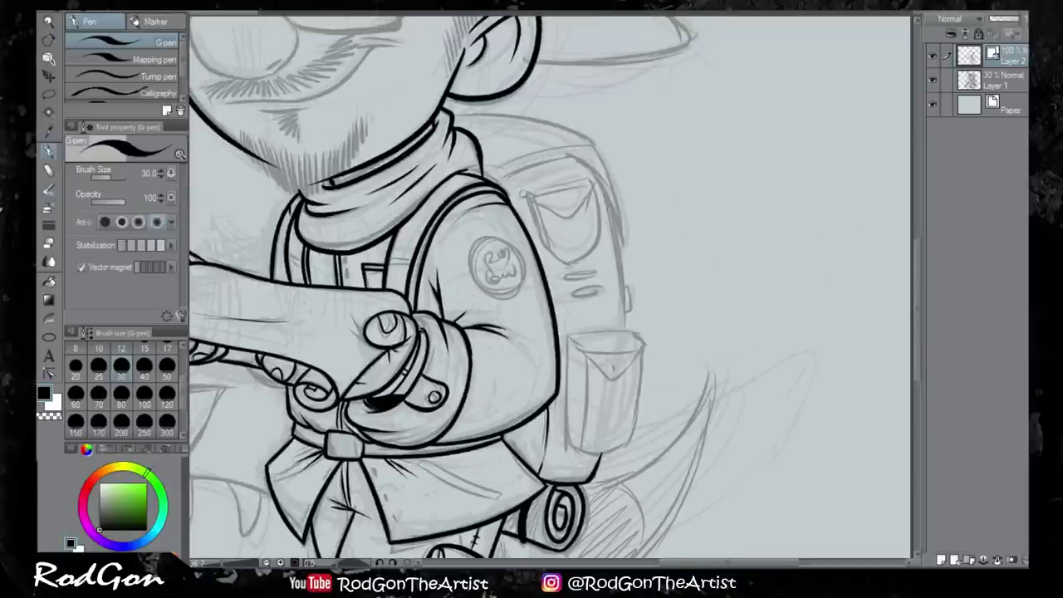
pyautogui.moveTo(600, 170)
pyautogui.mouseDown()
pyautogui.moveTo(625, 324)
pyautogui.moveTo(611, 479)
pyautogui.mouseUp()
pyautogui.moveTo(499, 184); pyautogui.dragTo(599, 160)
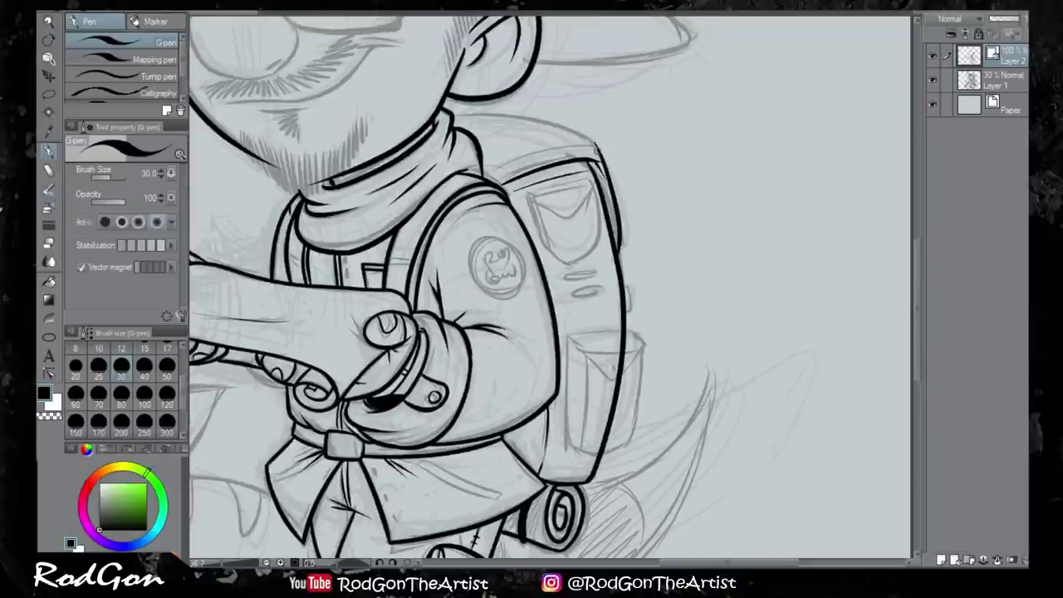
pyautogui.moveTo(451, 109); pyautogui.dragTo(613, 185)
pyautogui.moveTo(626, 284); pyautogui.dragTo(625, 311)
# Ink the side pocket with its V-tipped flap, the shield patch and small detail strokes
pyautogui.moveTo(570, 448)
pyautogui.mouseDown()
pyautogui.moveTo(566, 333)
pyautogui.moveTo(623, 458)
pyautogui.mouseUp()
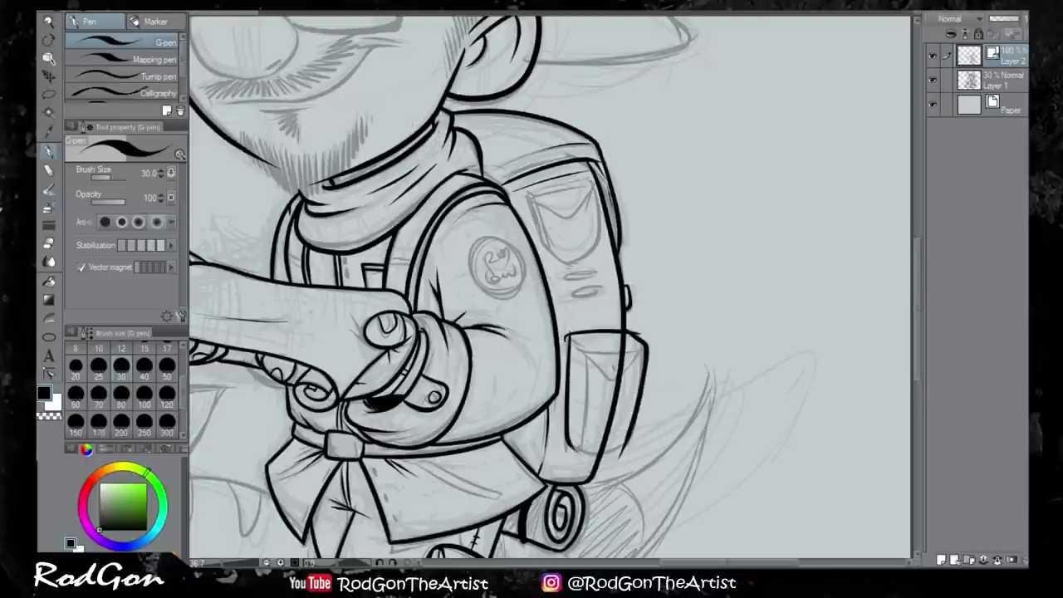
pyautogui.moveTo(573, 355)
pyautogui.mouseDown()
pyautogui.moveTo(622, 372)
pyautogui.moveTo(643, 352)
pyautogui.mouseUp()
pyautogui.moveTo(531, 195); pyautogui.dragTo(570, 258)
pyautogui.moveTo(531, 194)
pyautogui.mouseDown()
pyautogui.moveTo(591, 183)
pyautogui.moveTo(569, 259)
pyautogui.moveTo(591, 200)
pyautogui.mouseUp()
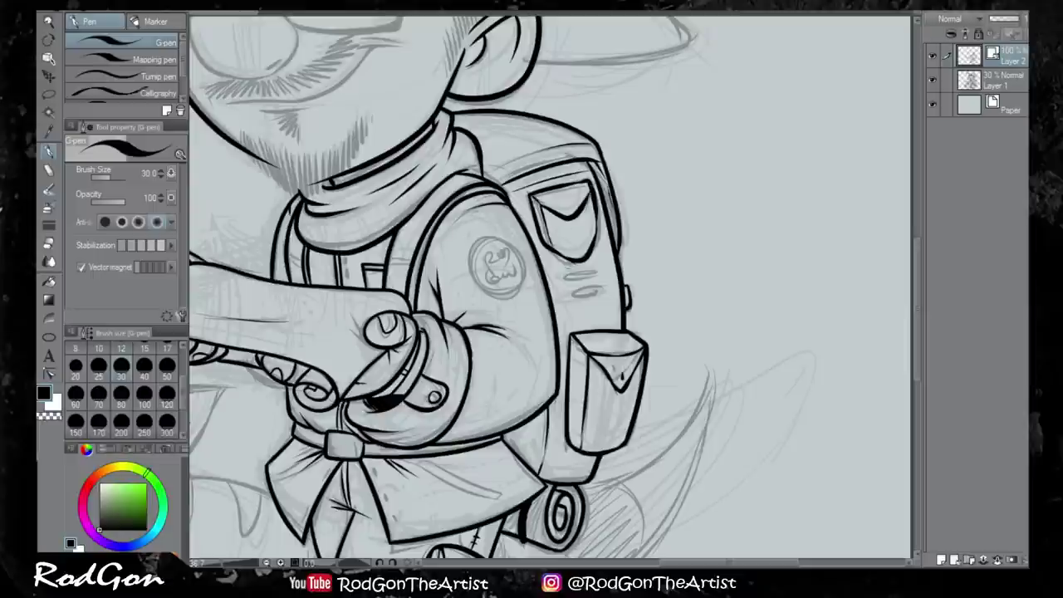
pyautogui.moveTo(564, 272)
pyautogui.mouseDown()
pyautogui.moveTo(601, 283)
pyautogui.moveTo(604, 299)
pyautogui.mouseUp()
pyautogui.moveTo(554, 477); pyautogui.dragTo(583, 465)
pyautogui.scroll(-5, 555, 469)
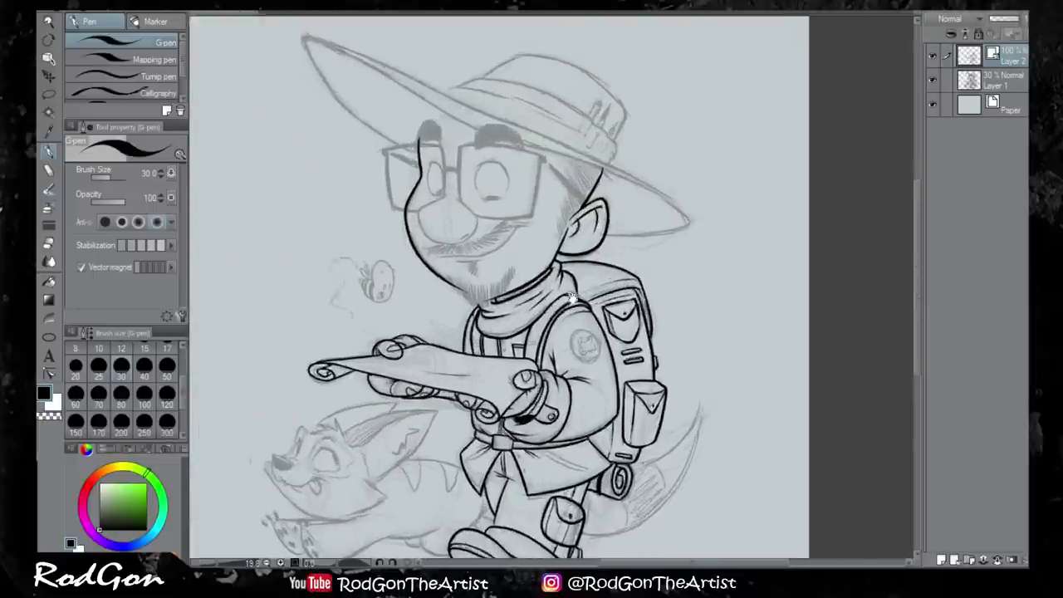
# Ink the hat's outline and its long brim
pyautogui.scroll(5, 442, 270)
pyautogui.moveTo(442, 269); pyautogui.dragTo(514, 375)
pyautogui.moveTo(447, 357); pyautogui.dragTo(528, 460)
pyautogui.moveTo(462, 218)
pyautogui.mouseDown()
pyautogui.moveTo(465, 264)
pyautogui.moveTo(471, 247)
pyautogui.mouseUp()
# With the view rotated, ink the hat crown's thick right curve and bottom edge
pyautogui.moveTo(415, 177); pyautogui.dragTo(485, 357)
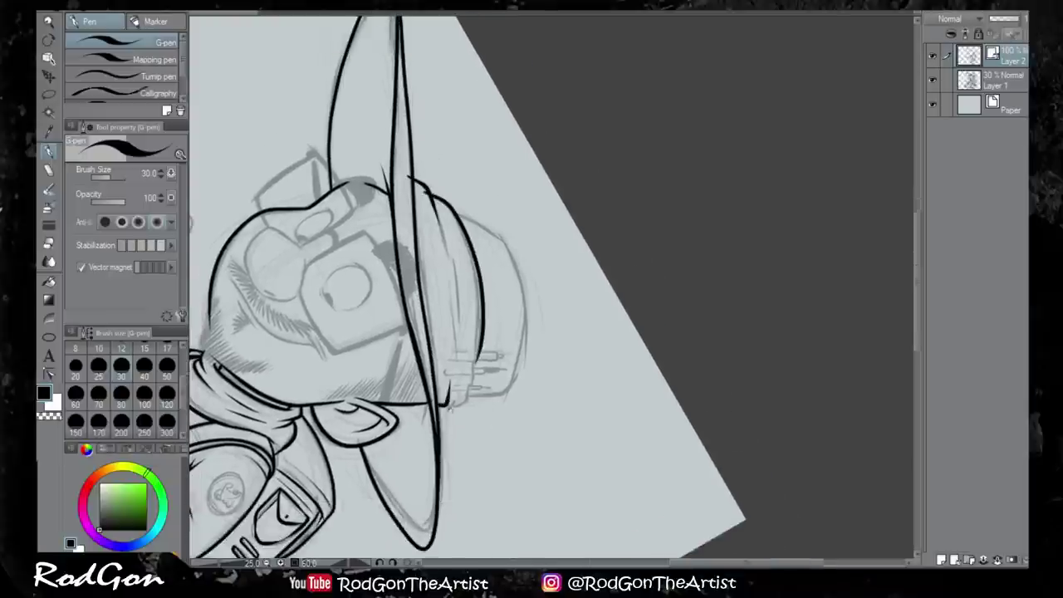
pyautogui.moveTo(453, 211); pyautogui.dragTo(465, 402)
pyautogui.hotkey('ctrl', 'z')
pyautogui.moveTo(495, 228); pyautogui.dragTo(524, 365)
pyautogui.moveTo(461, 399); pyautogui.dragTo(516, 384)
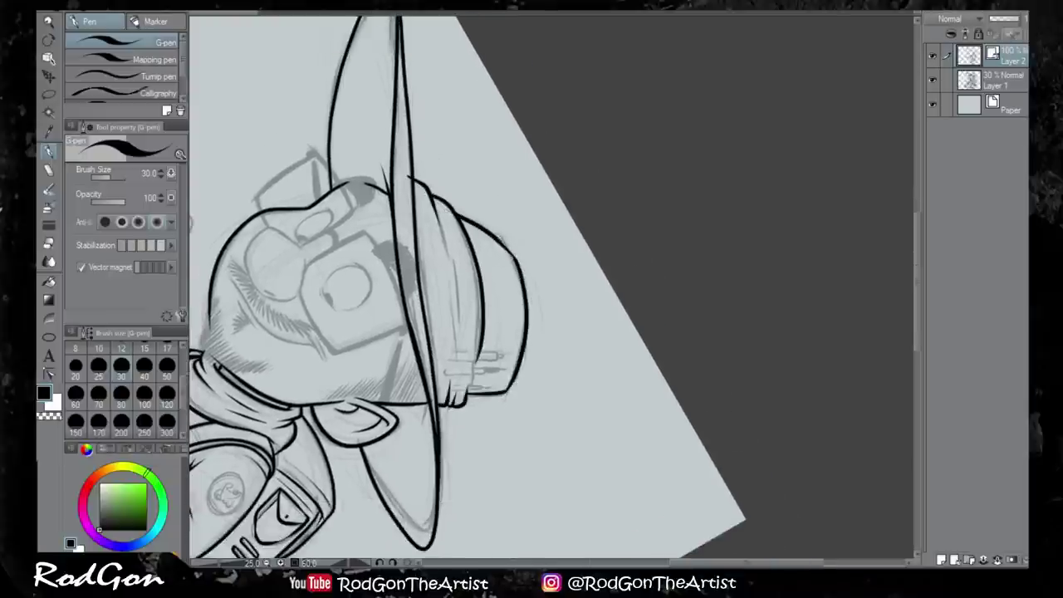
pyautogui.moveTo(531, 291)
pyautogui.mouseDown()
pyautogui.moveTo(683, 401)
pyautogui.moveTo(659, 378)
pyautogui.mouseUp()
pyautogui.scroll(2, 682, 401)
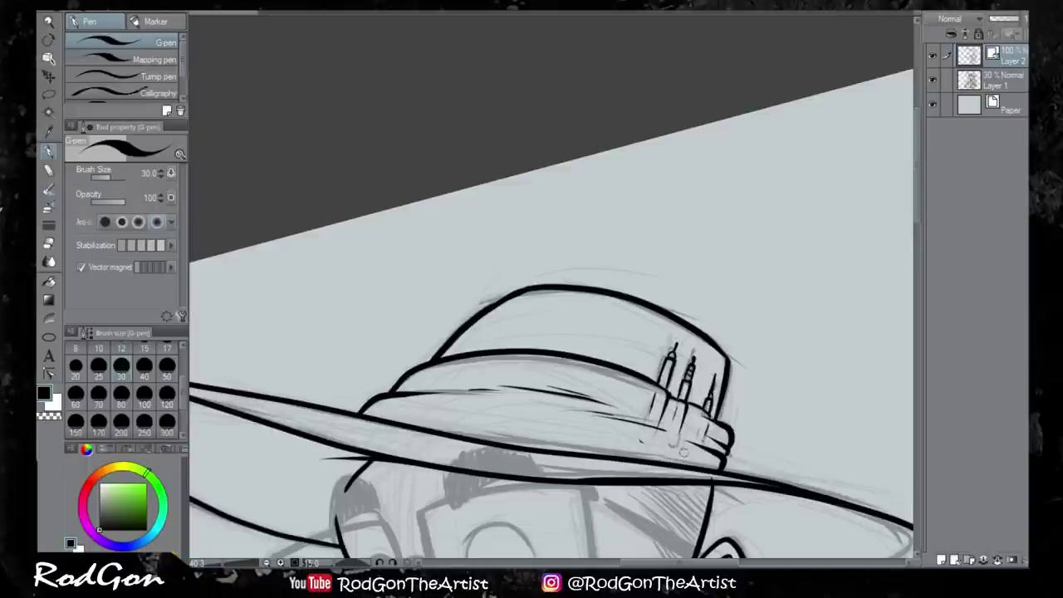
pyautogui.scroll(-2, 682, 451)
pyautogui.scroll(-3, 551, 291)
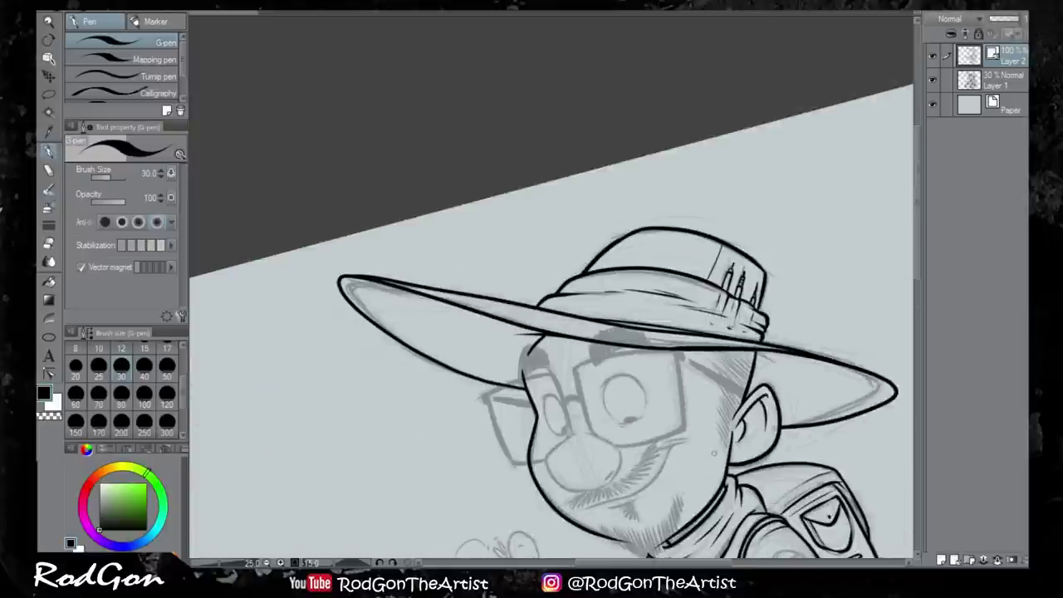
pyautogui.scroll(4, 498, 299)
# Ink both eyes with pupils and refine their outlines
pyautogui.moveTo(452, 185); pyautogui.dragTo(438, 237)
pyautogui.moveTo(616, 242); pyautogui.dragTo(565, 284)
pyautogui.moveTo(448, 189); pyautogui.dragTo(424, 262)
pyautogui.moveTo(575, 216); pyautogui.dragTo(535, 297)
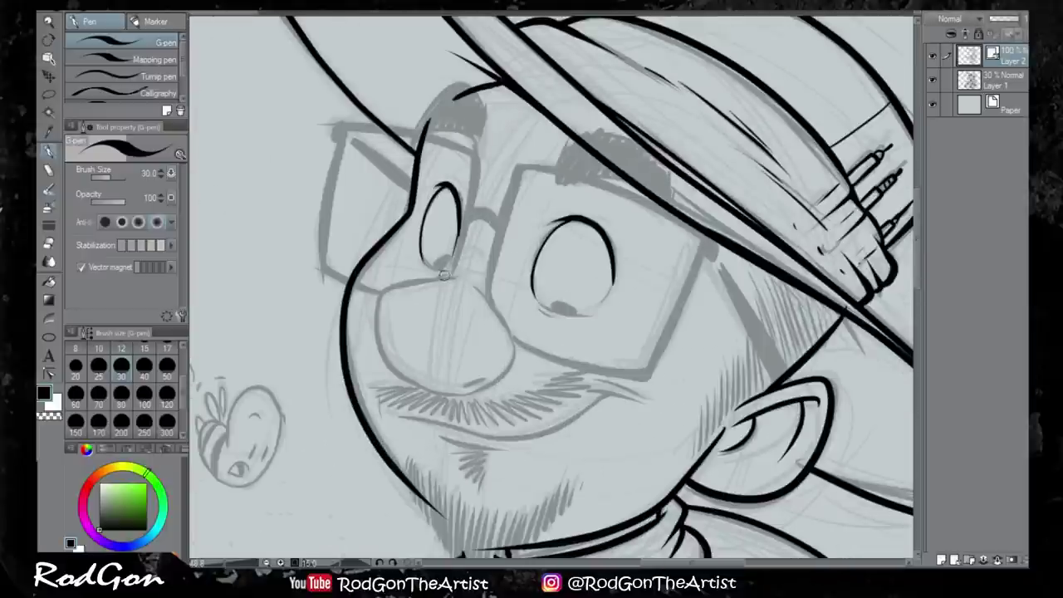
# With the view rotated, ink the boxy glasses frames, bridge, arm and darkened lens edges
pyautogui.moveTo(611, 279); pyautogui.dragTo(586, 315)
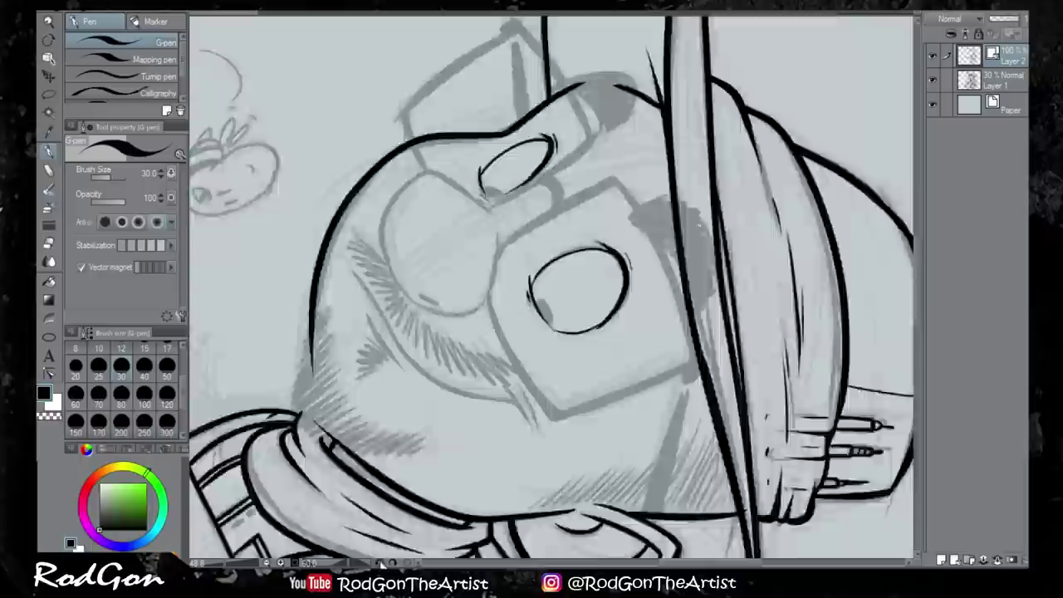
pyautogui.moveTo(387, 125); pyautogui.dragTo(282, 249)
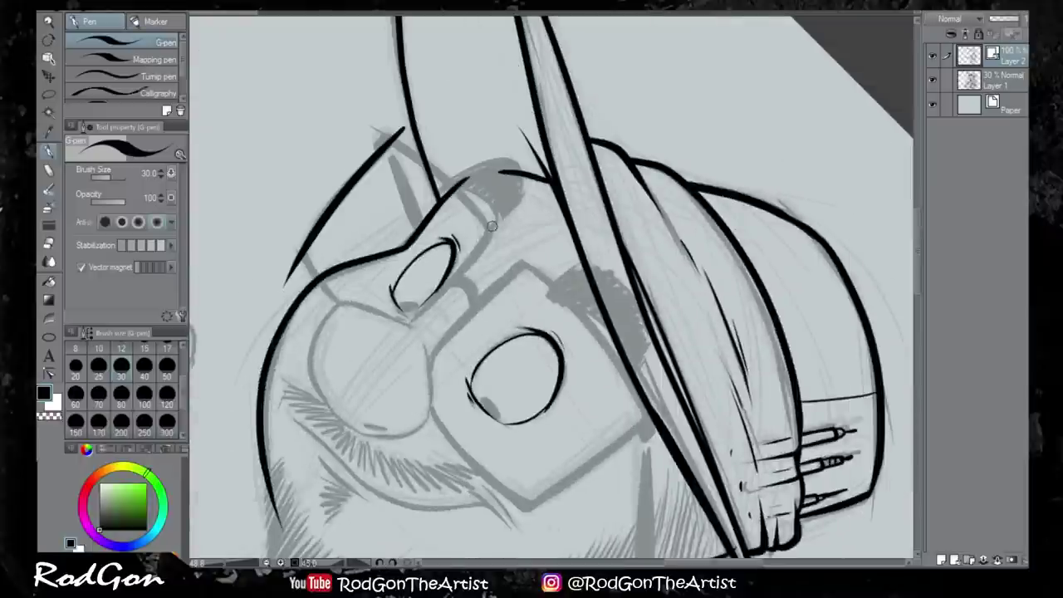
pyautogui.moveTo(500, 216); pyautogui.dragTo(488, 234)
pyautogui.moveTo(384, 349); pyautogui.dragTo(506, 480)
pyautogui.moveTo(498, 241); pyautogui.dragTo(627, 397)
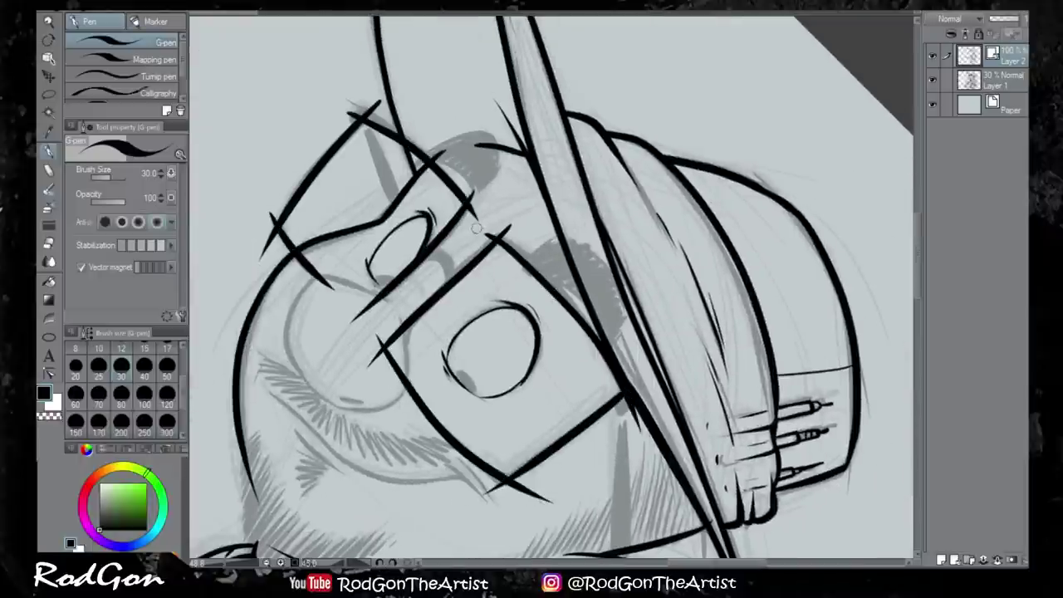
pyautogui.moveTo(265, 241); pyautogui.dragTo(374, 357)
pyautogui.moveTo(514, 490); pyautogui.dragTo(615, 428)
pyautogui.moveTo(422, 258); pyautogui.dragTo(449, 263)
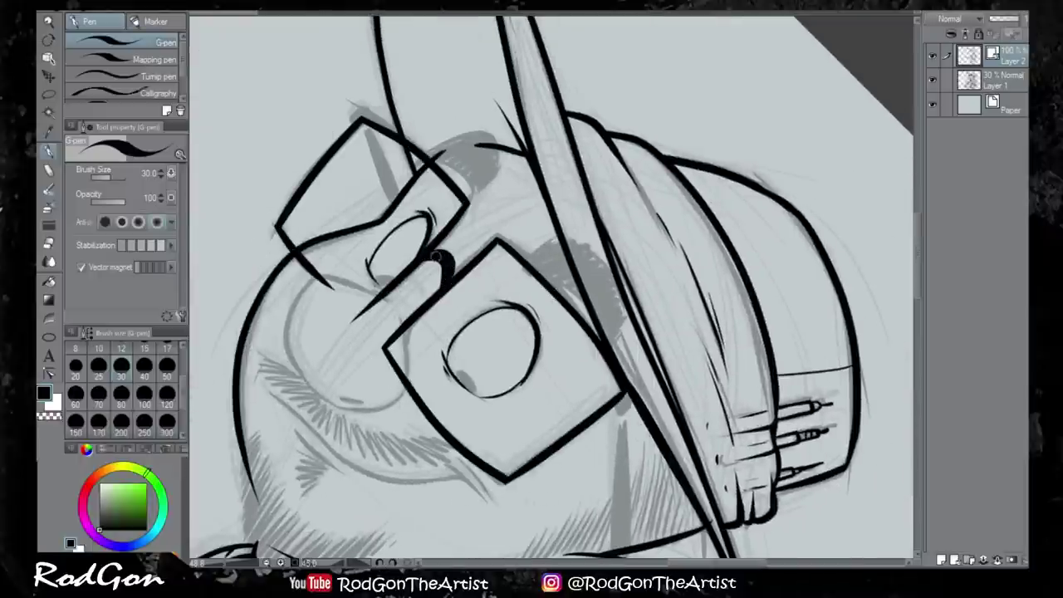
pyautogui.scroll(-2, 627, 402)
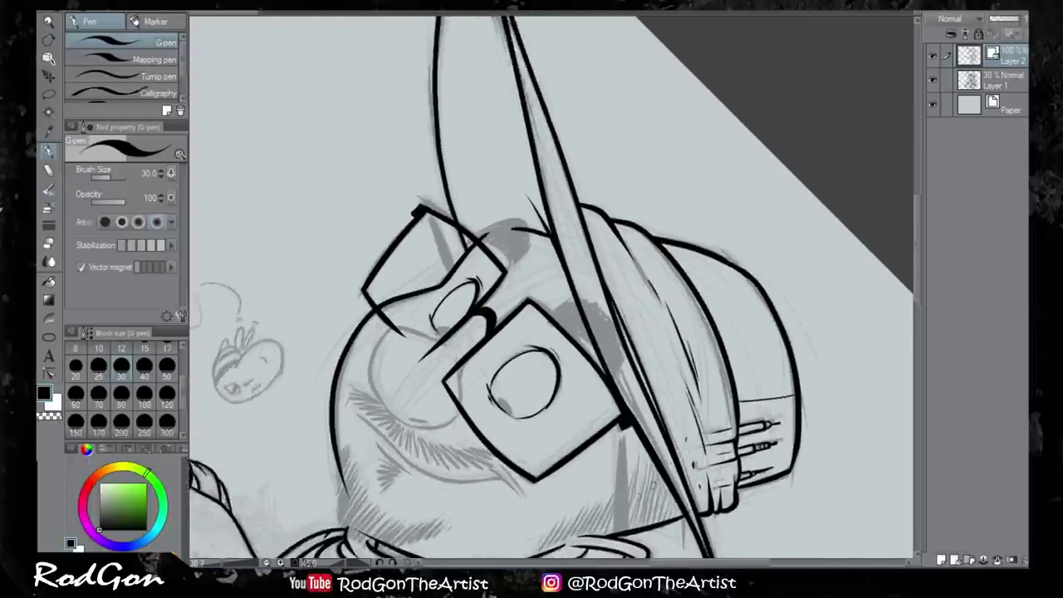
pyautogui.moveTo(514, 320)
pyautogui.mouseDown()
pyautogui.moveTo(505, 425)
pyautogui.moveTo(513, 415)
pyautogui.mouseUp()
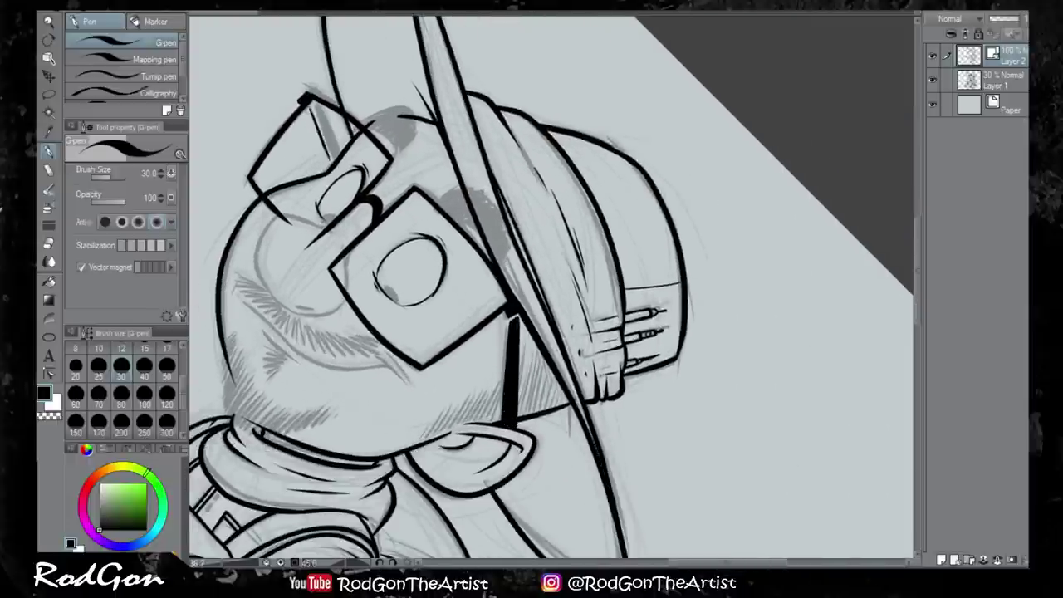
pyautogui.moveTo(308, 102); pyautogui.dragTo(330, 158)
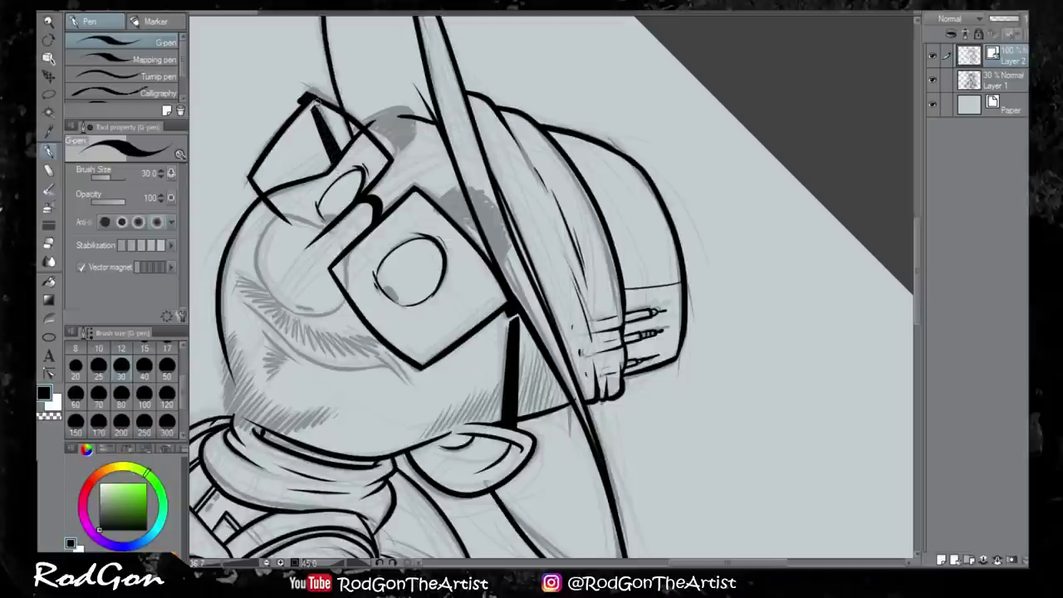
pyautogui.moveTo(314, 97); pyautogui.dragTo(258, 182)
# Ink the bold rounded nose, turn the view upright, and fill the hair solid black
pyautogui.moveTo(329, 230)
pyautogui.mouseDown()
pyautogui.moveTo(309, 267)
pyautogui.moveTo(334, 297)
pyautogui.mouseUp()
pyautogui.press('-')
pyautogui.press('-')
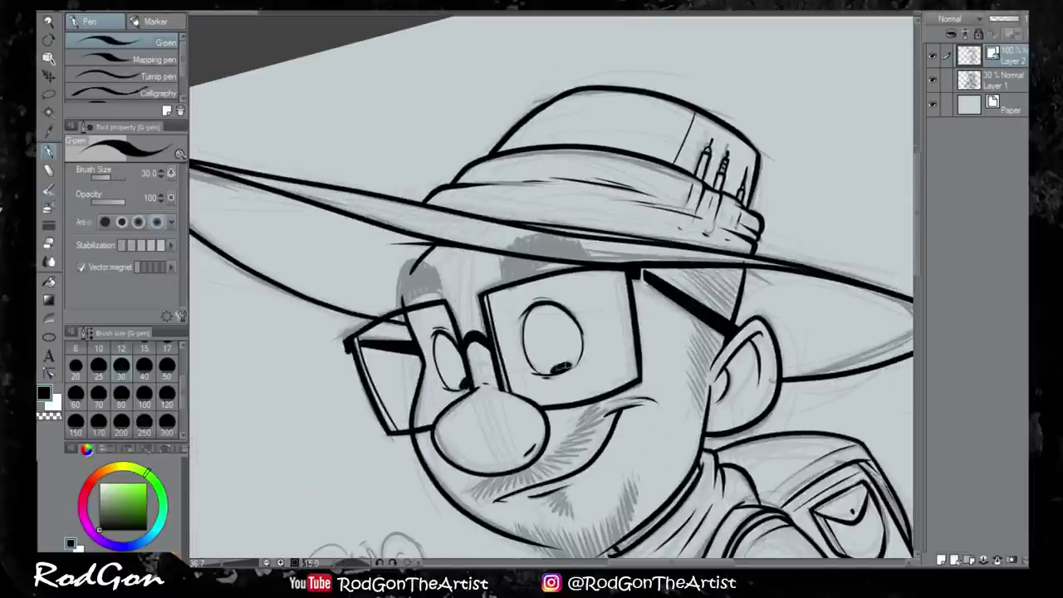
pyautogui.press('-')
pyautogui.moveTo(411, 213)
pyautogui.mouseDown()
pyautogui.moveTo(380, 234)
pyautogui.moveTo(408, 226)
pyautogui.mouseUp()
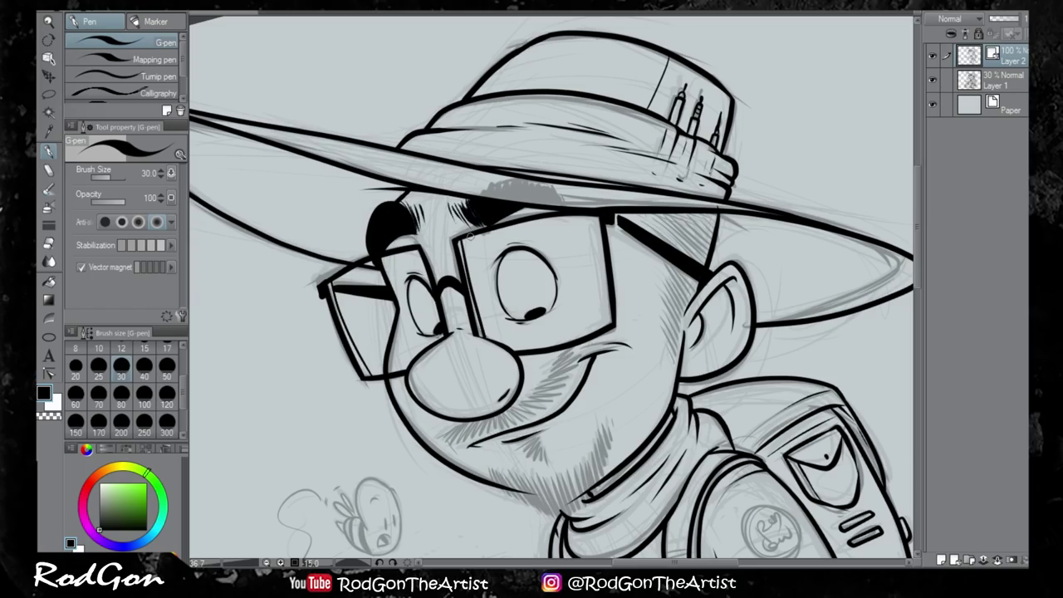
pyautogui.scroll(-3, 471, 234)
# Hatch stubble along the chin and jaw, shading under the brim, and the mustache
pyautogui.scroll(3, 628, 222)
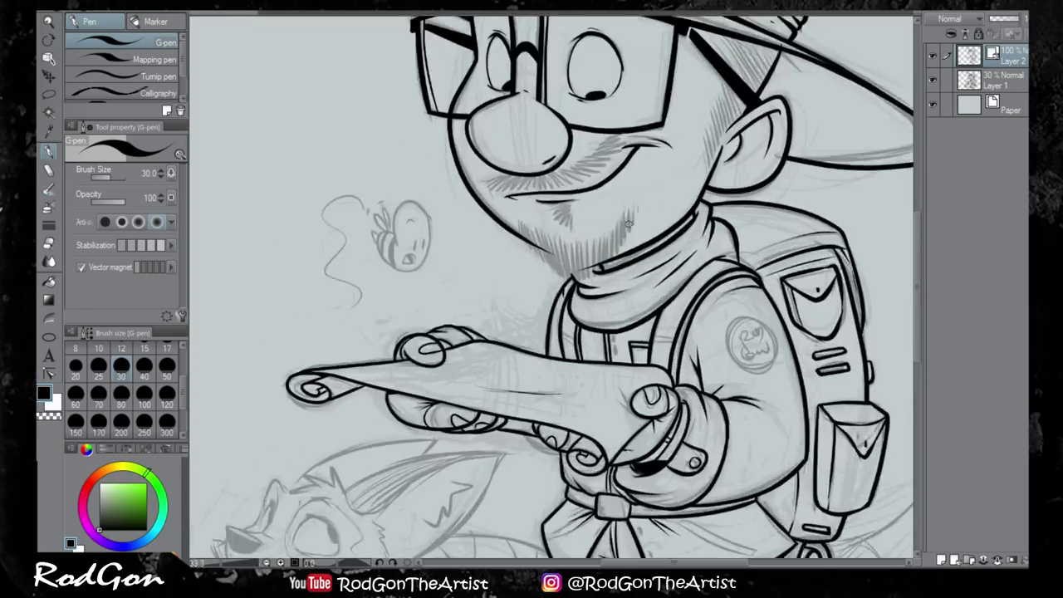
pyautogui.scroll(3, 628, 223)
pyautogui.moveTo(581, 415)
pyautogui.mouseDown()
pyautogui.moveTo(585, 365)
pyautogui.moveTo(631, 249)
pyautogui.moveTo(620, 220)
pyautogui.mouseUp()
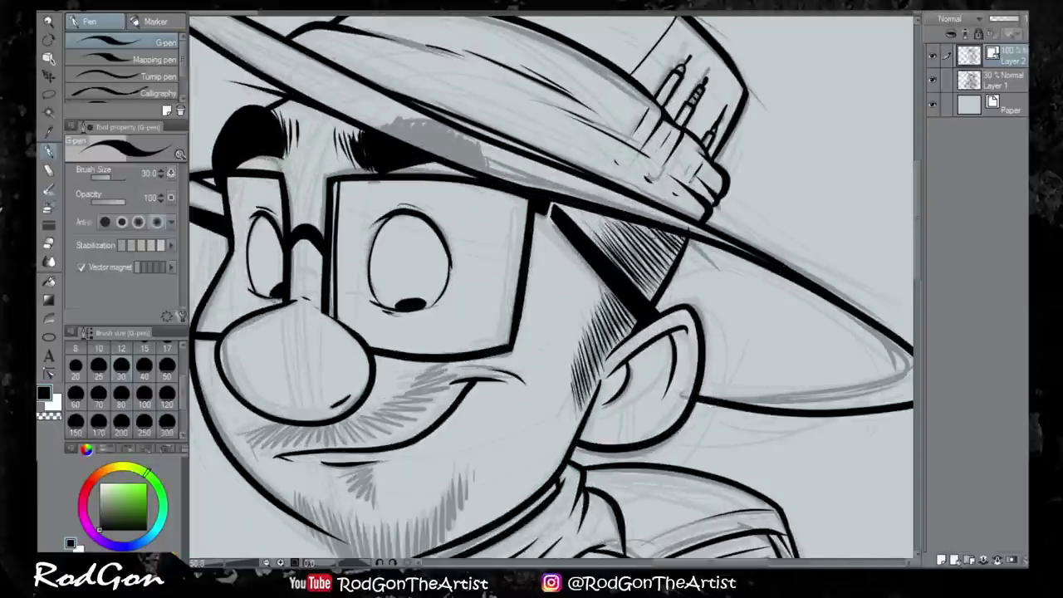
pyautogui.moveTo(498, 332); pyautogui.dragTo(596, 270)
pyautogui.moveTo(391, 436)
pyautogui.mouseDown()
pyautogui.moveTo(419, 477)
pyautogui.moveTo(465, 502)
pyautogui.moveTo(540, 453)
pyautogui.moveTo(431, 465)
pyautogui.mouseUp()
pyautogui.moveTo(498, 506)
pyautogui.mouseDown()
pyautogui.moveTo(543, 440)
pyautogui.moveTo(452, 411)
pyautogui.moveTo(573, 399)
pyautogui.mouseUp()
pyautogui.scroll(1, 548, 287)
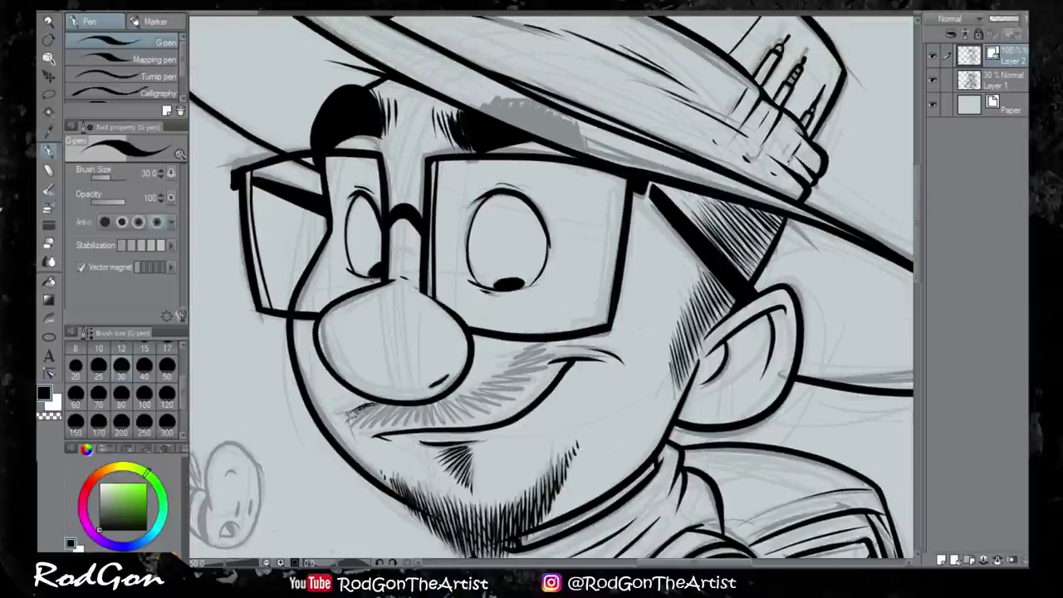
pyautogui.moveTo(357, 366); pyautogui.dragTo(416, 357)
pyautogui.moveTo(411, 419)
pyautogui.mouseDown()
pyautogui.moveTo(548, 353)
pyautogui.moveTo(606, 353)
pyautogui.moveTo(562, 344)
pyautogui.mouseUp()
pyautogui.scroll(-3, 562, 344)
# Ink the bee's outline, wings, legs and stripes at pen size 12, then return to size 30
pyautogui.moveTo(499, 332); pyautogui.dragTo(617, 213)
pyautogui.scroll(3, 510, 445)
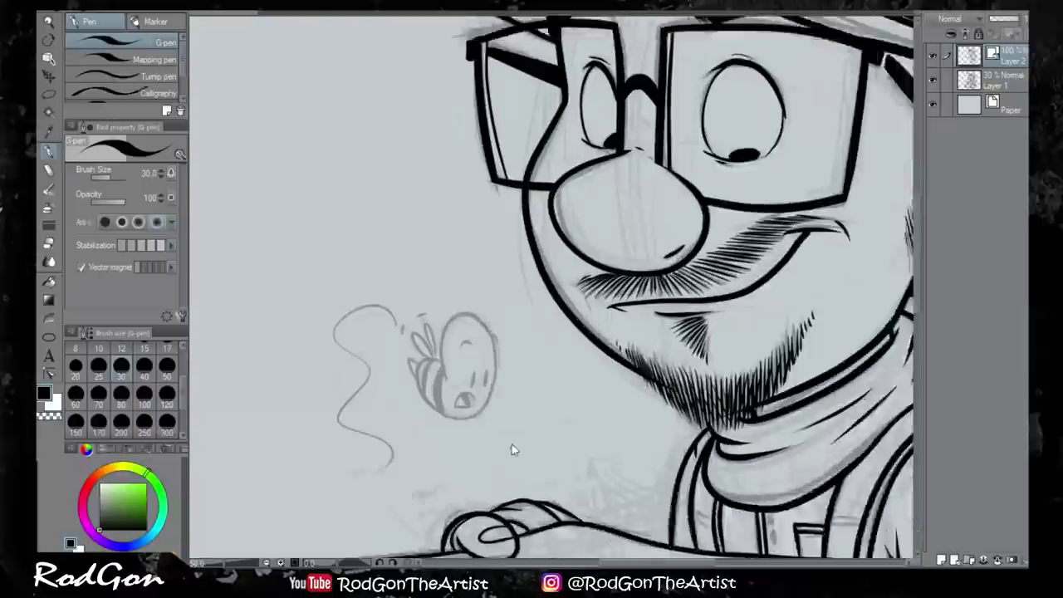
pyautogui.moveTo(448, 309)
pyautogui.mouseDown()
pyautogui.moveTo(438, 374)
pyautogui.moveTo(425, 360)
pyautogui.mouseUp()
pyautogui.moveTo(420, 317); pyautogui.dragTo(407, 355)
pyautogui.click(128, 356)
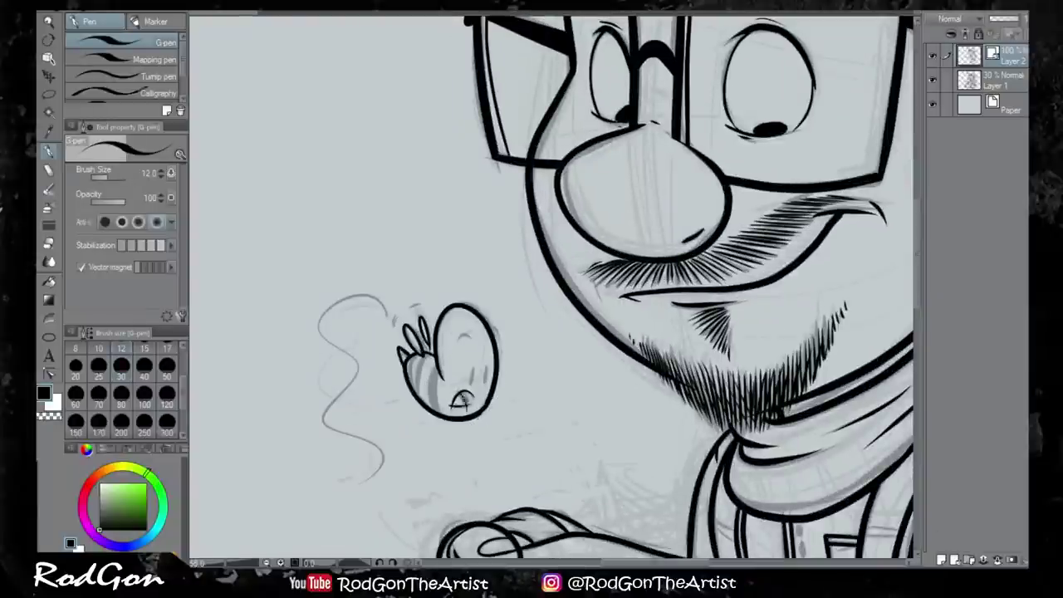
pyautogui.moveTo(483, 370); pyautogui.dragTo(485, 381)
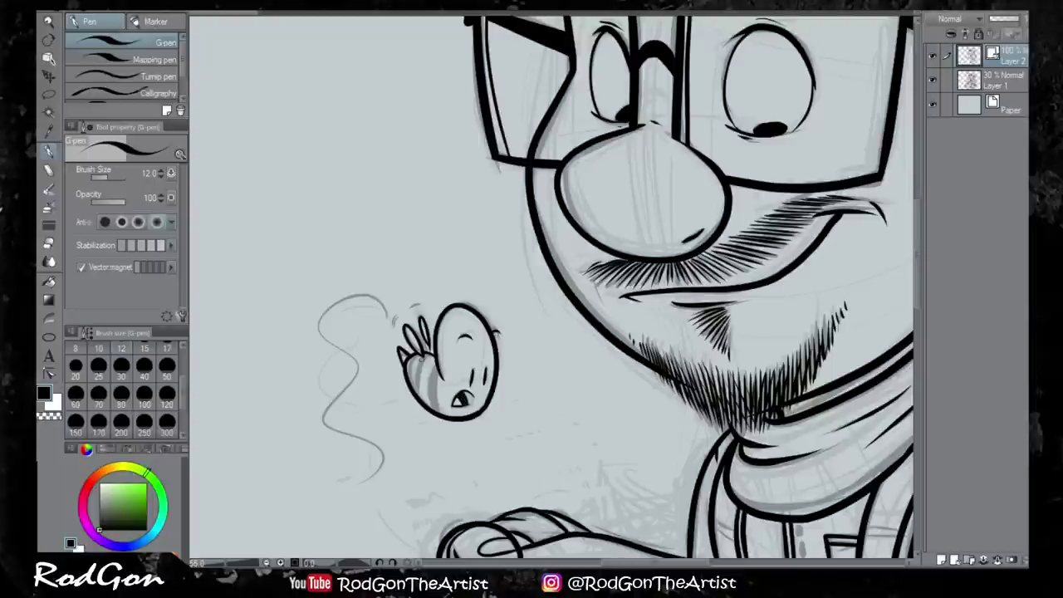
pyautogui.moveTo(419, 355); pyautogui.dragTo(424, 396)
pyautogui.scroll(-2, 552, 287)
pyautogui.moveTo(365, 333); pyautogui.dragTo(420, 432)
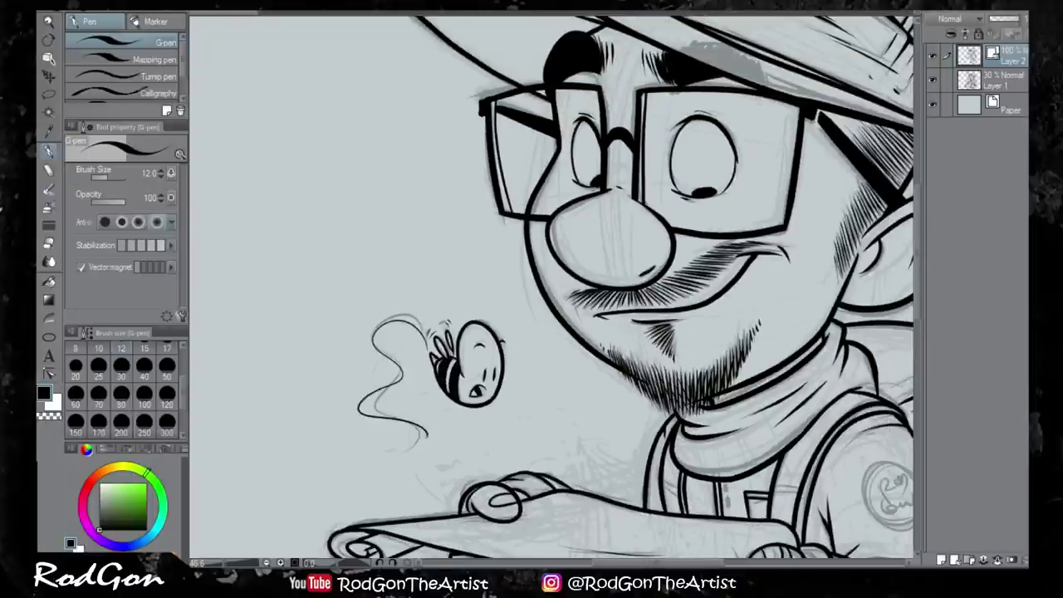
pyautogui.scroll(-2, 553, 287)
pyautogui.scroll(4, 552, 287)
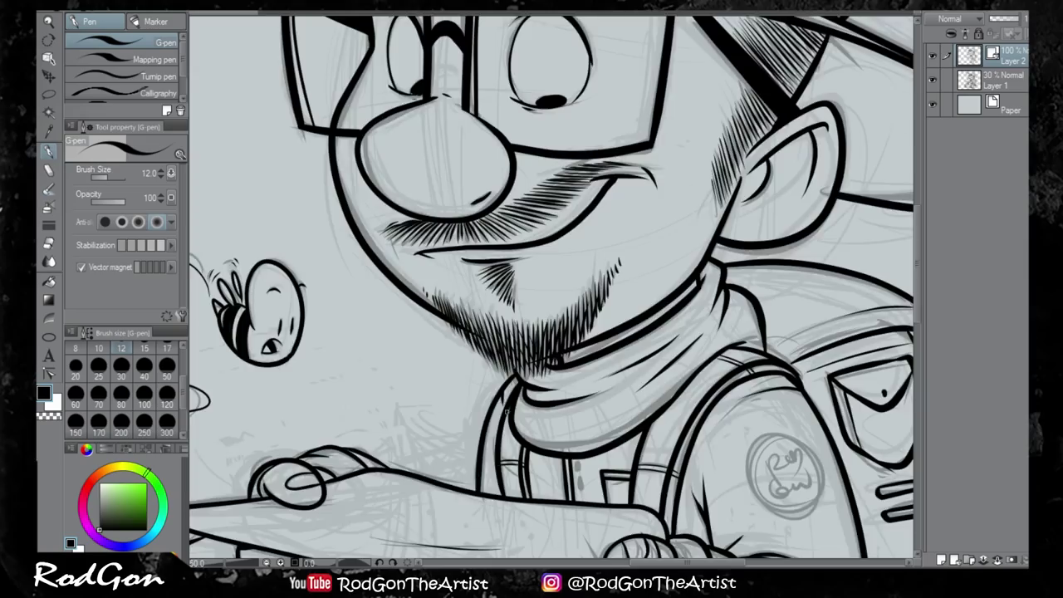
pyautogui.scroll(-3, 553, 291)
pyautogui.press(']')
pyautogui.press(']')
pyautogui.press(']')
pyautogui.press(']')
pyautogui.press(']')
pyautogui.scroll(-2, 662, 368)
# Ink the dog's back and belly outlines with fur strokes along the belly
pyautogui.scroll(-1, 662, 367)
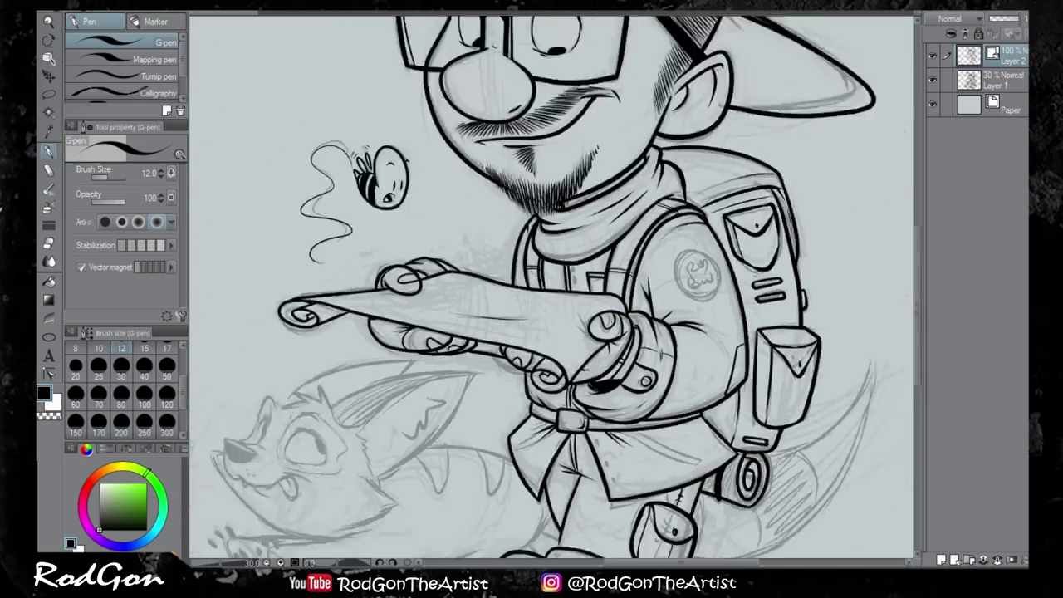
pyautogui.scroll(-1, 661, 368)
pyautogui.scroll(4, 665, 395)
pyautogui.moveTo(665, 395); pyautogui.dragTo(752, 289)
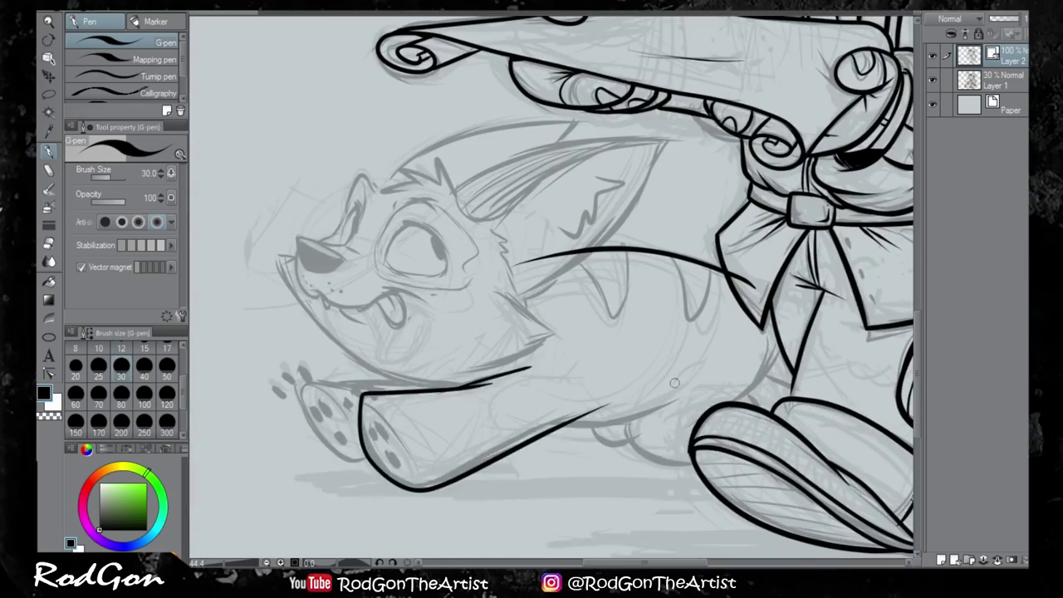
pyautogui.moveTo(375, 398)
pyautogui.mouseDown()
pyautogui.moveTo(498, 274)
pyautogui.moveTo(672, 440)
pyautogui.mouseUp()
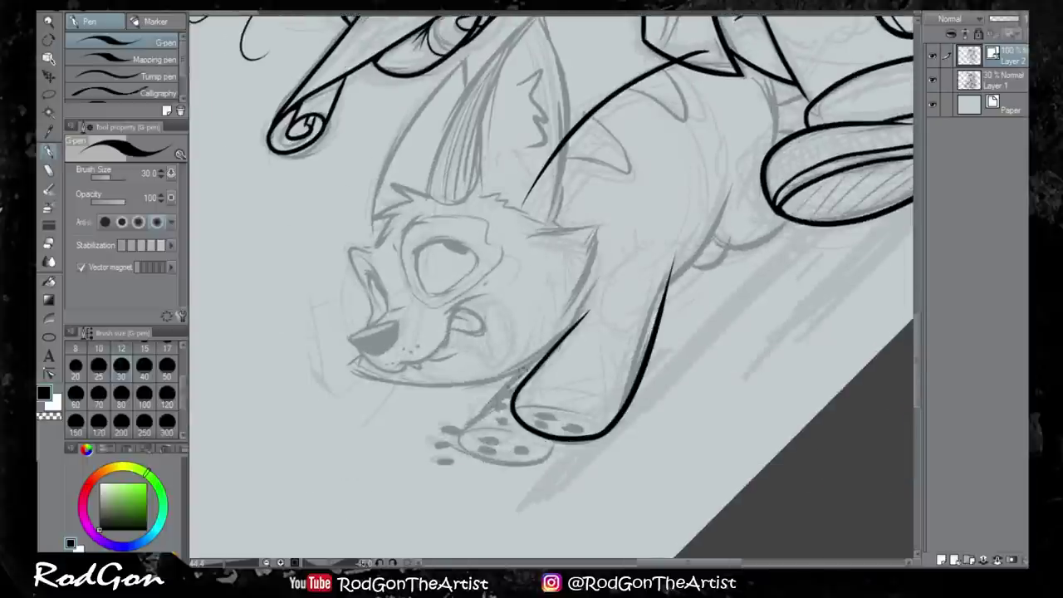
pyautogui.moveTo(564, 374); pyautogui.dragTo(456, 465)
pyautogui.moveTo(568, 349); pyautogui.dragTo(528, 411)
pyautogui.scroll(1, 567, 451)
pyautogui.moveTo(559, 455); pyautogui.dragTo(639, 364)
pyautogui.moveTo(614, 415)
pyautogui.mouseDown()
pyautogui.moveTo(698, 378)
pyautogui.moveTo(625, 473)
pyautogui.mouseUp()
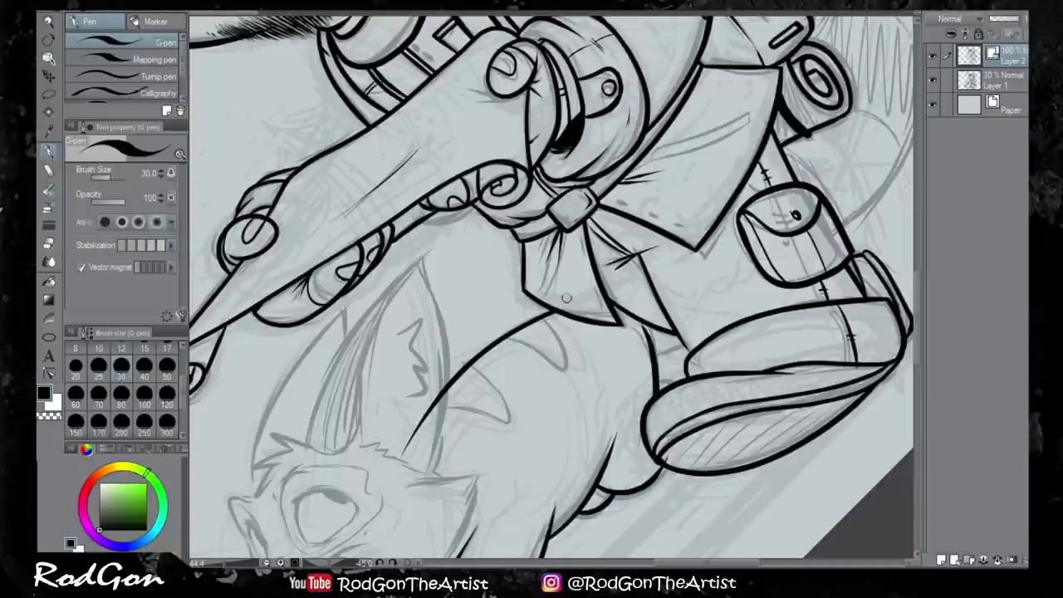
# Ink the dog's two ears, the inner-ear tuft, the cheek line and the lower jaw
pyautogui.moveTo(642, 391); pyautogui.dragTo(758, 258)
pyautogui.moveTo(390, 365); pyautogui.dragTo(527, 150)
pyautogui.moveTo(524, 236); pyautogui.dragTo(502, 396)
pyautogui.moveTo(430, 208); pyautogui.dragTo(425, 247)
pyautogui.moveTo(336, 427); pyautogui.dragTo(440, 205)
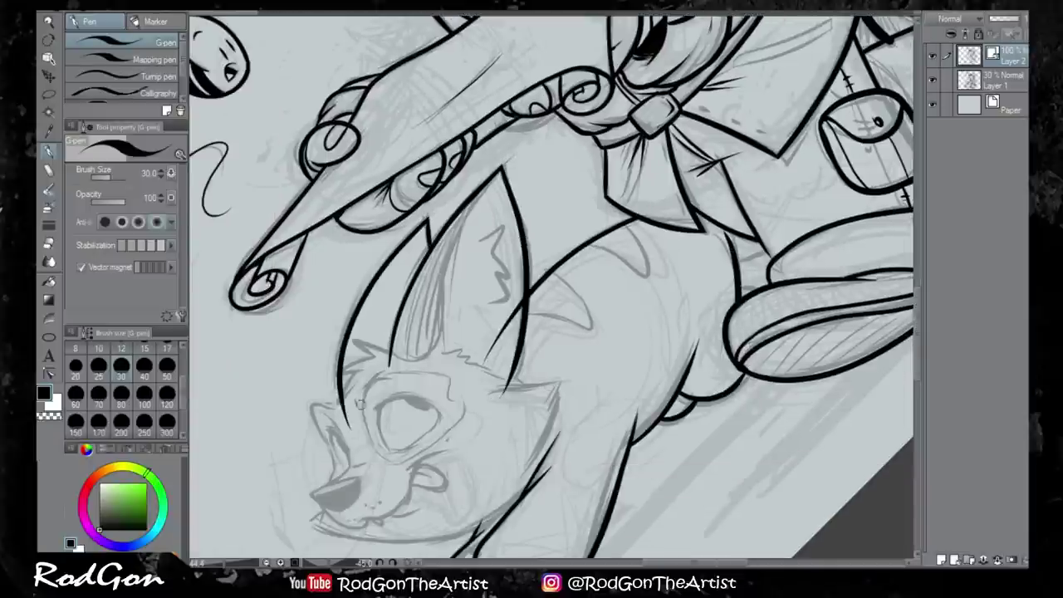
pyautogui.moveTo(534, 400); pyautogui.dragTo(540, 349)
pyautogui.moveTo(511, 114)
pyautogui.mouseDown()
pyautogui.moveTo(401, 310)
pyautogui.moveTo(338, 353)
pyautogui.mouseUp()
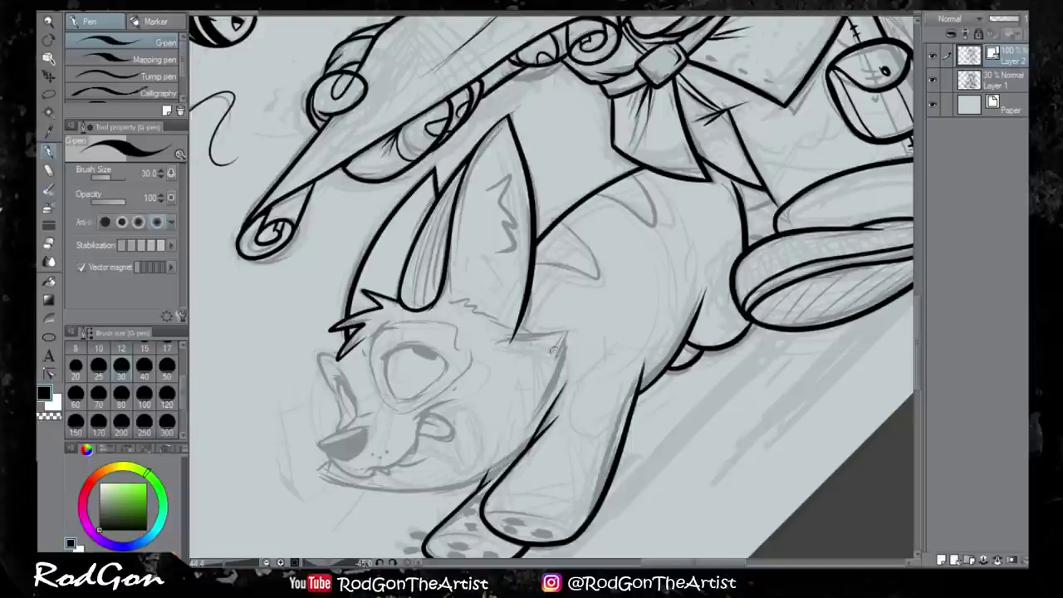
pyautogui.moveTo(515, 333); pyautogui.dragTo(531, 436)
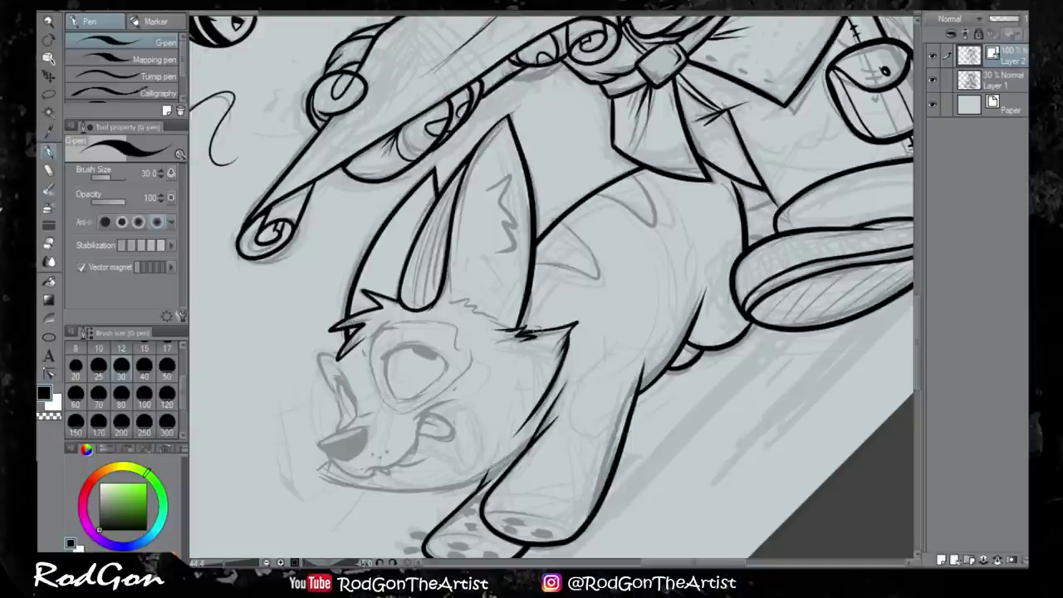
pyautogui.moveTo(319, 471); pyautogui.dragTo(520, 453)
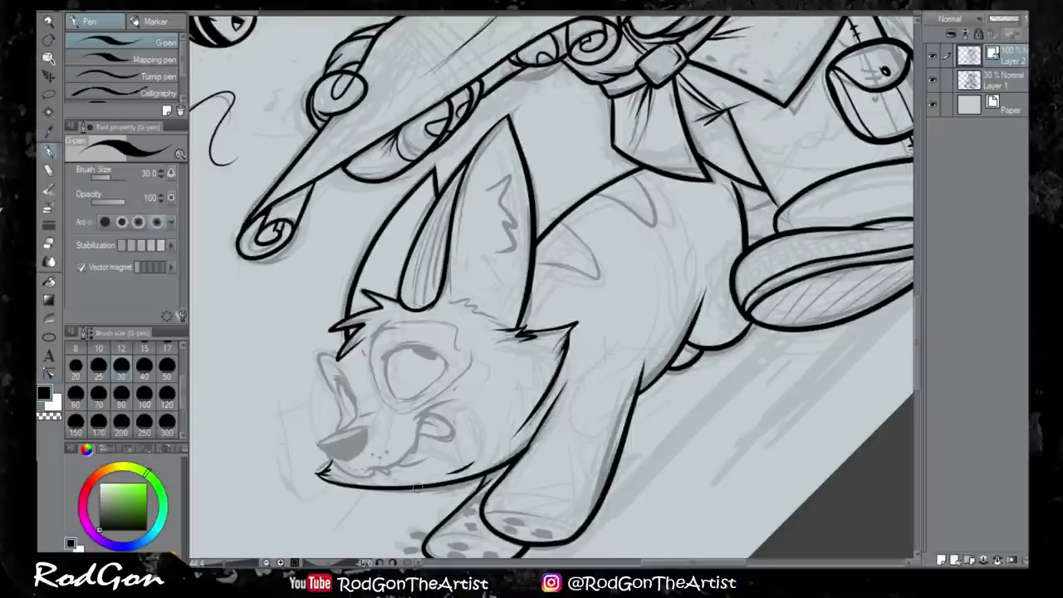
# Add the crescent line by the backpack, motion marks by the paws, ear fur and back stripes
pyautogui.scroll(-3, 551, 287)
pyautogui.moveTo(563, 146)
pyautogui.mouseDown()
pyautogui.moveTo(610, 225)
pyautogui.moveTo(573, 370)
pyautogui.mouseUp()
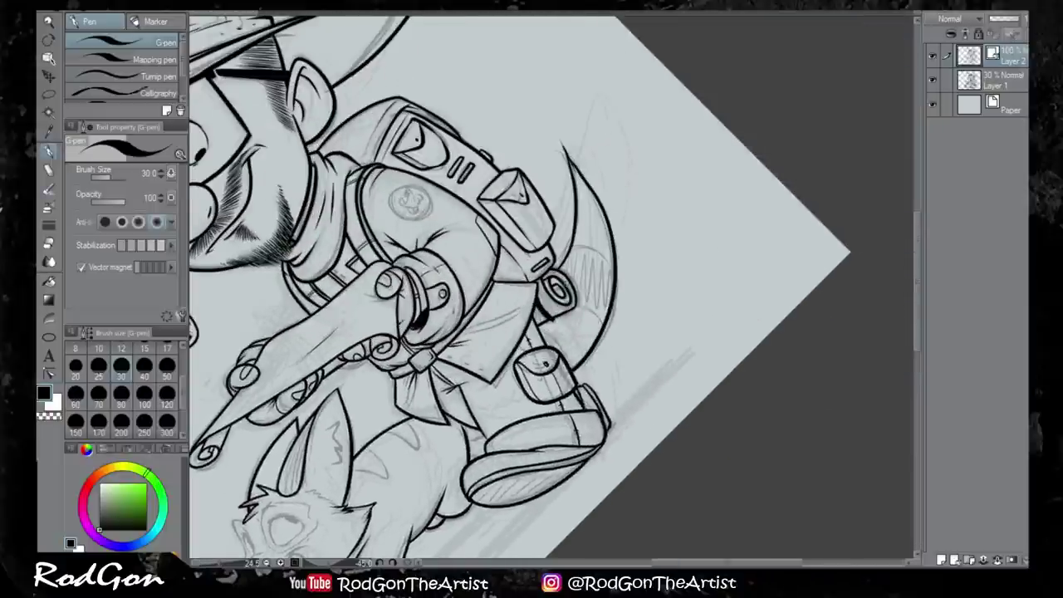
pyautogui.moveTo(498, 332); pyautogui.dragTo(647, 253)
pyautogui.scroll(4, 611, 415)
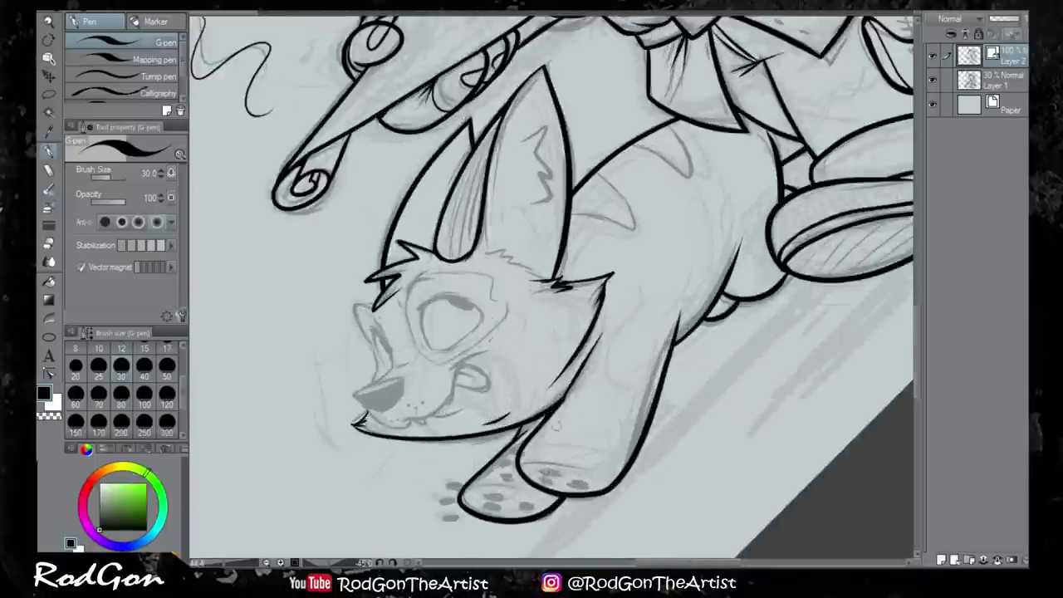
pyautogui.moveTo(319, 355); pyautogui.dragTo(322, 365)
pyautogui.moveTo(332, 349); pyautogui.dragTo(335, 360)
pyautogui.moveTo(637, 166)
pyautogui.mouseDown()
pyautogui.moveTo(616, 220)
pyautogui.moveTo(668, 238)
pyautogui.mouseUp()
pyautogui.moveTo(710, 245); pyautogui.dragTo(753, 242)
pyautogui.moveTo(575, 266); pyautogui.dragTo(538, 402)
pyautogui.scroll(3, 552, 440)
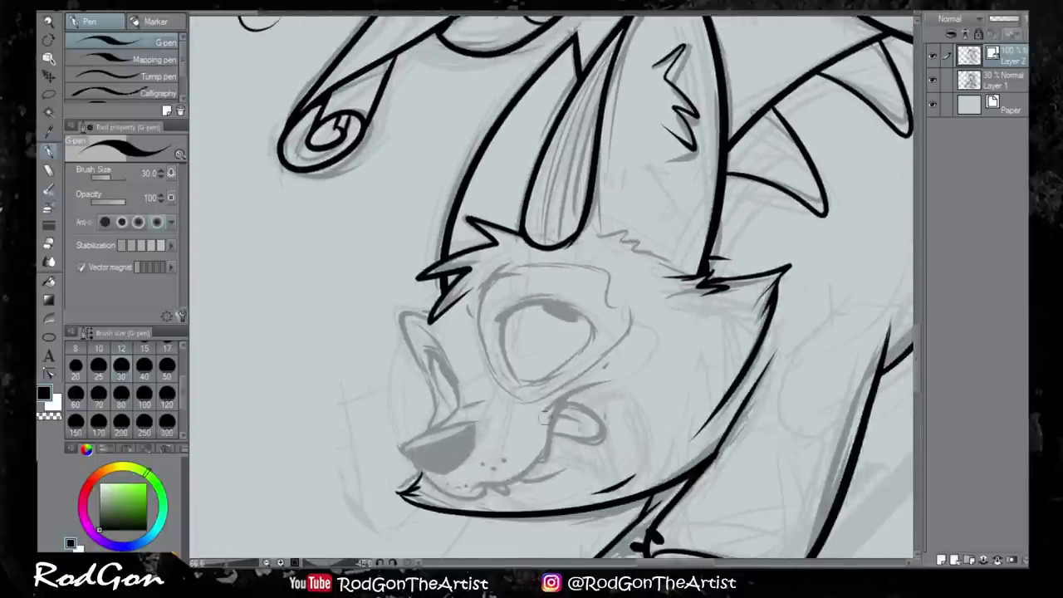
# Ink the dog's smile, chin line and an arc along its eye
pyautogui.moveTo(602, 384); pyautogui.dragTo(532, 423)
pyautogui.moveTo(444, 482); pyautogui.dragTo(490, 508)
pyautogui.moveTo(565, 397); pyautogui.dragTo(469, 494)
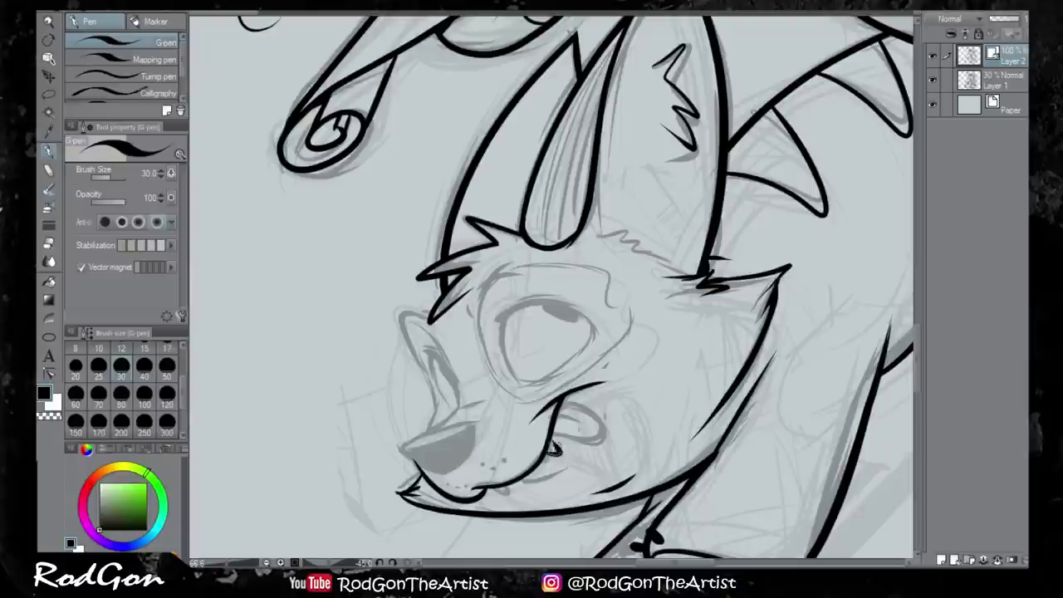
pyautogui.scroll(-2, 467, 423)
pyautogui.scroll(2, 459, 352)
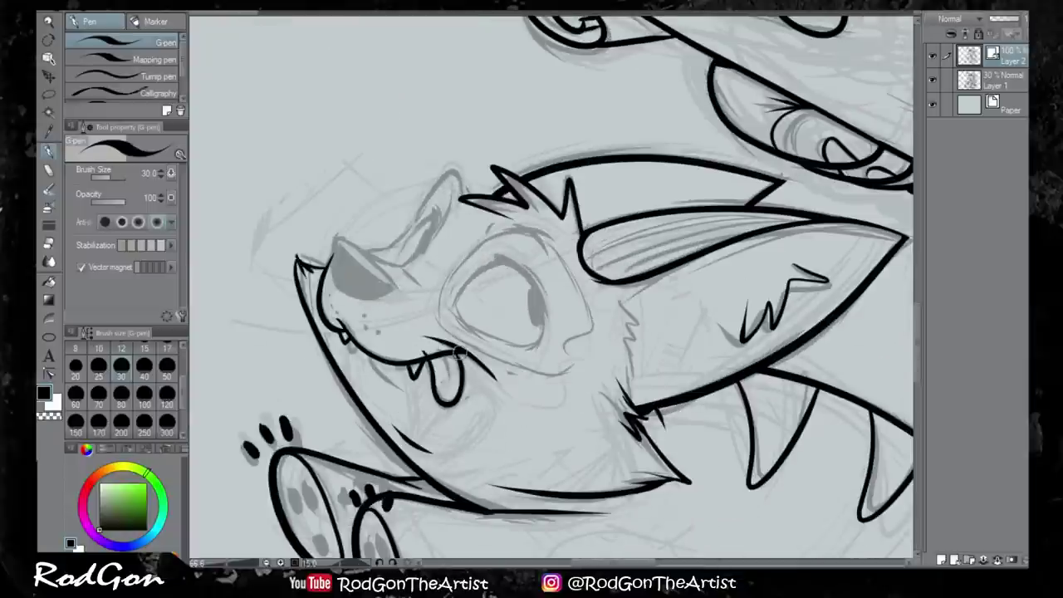
pyautogui.moveTo(385, 343); pyautogui.dragTo(401, 443)
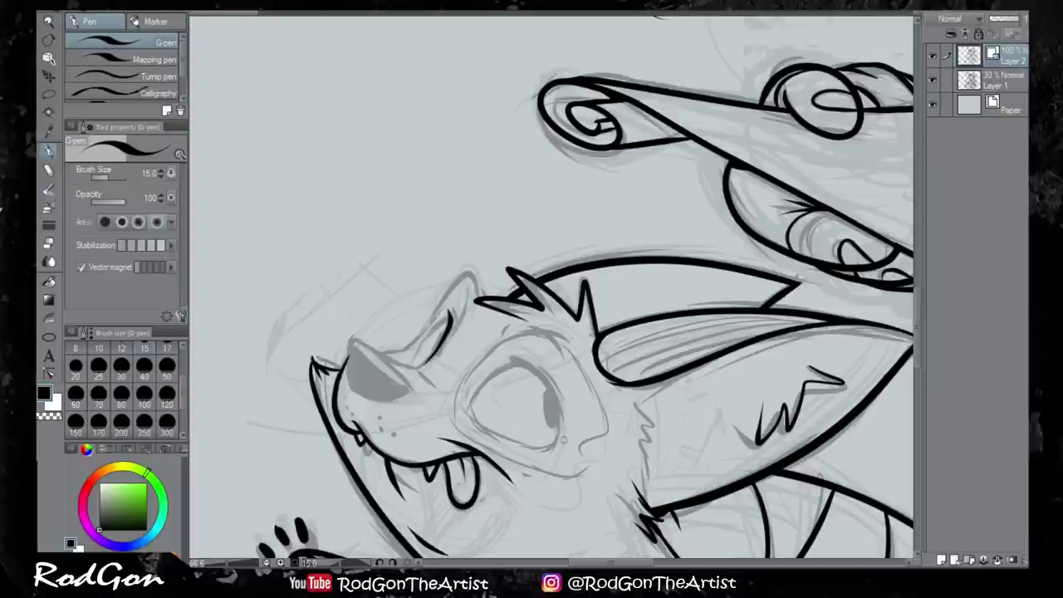
# At pen size 20, trace the dog's brow and fill its nose solid black
pyautogui.press('[')
pyautogui.press('[')
pyautogui.press('[')
pyautogui.press('[')
pyautogui.moveTo(509, 358); pyautogui.dragTo(555, 436)
pyautogui.hotkey('ctrl', 'z')
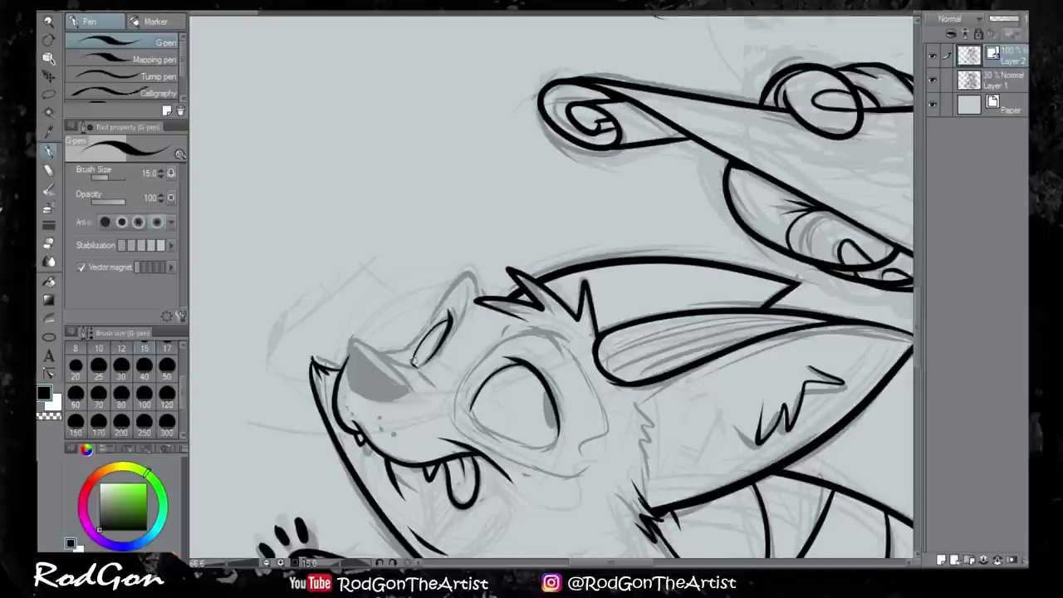
pyautogui.click(76, 365)
pyautogui.moveTo(431, 322)
pyautogui.mouseDown()
pyautogui.moveTo(465, 274)
pyautogui.moveTo(482, 299)
pyautogui.mouseUp()
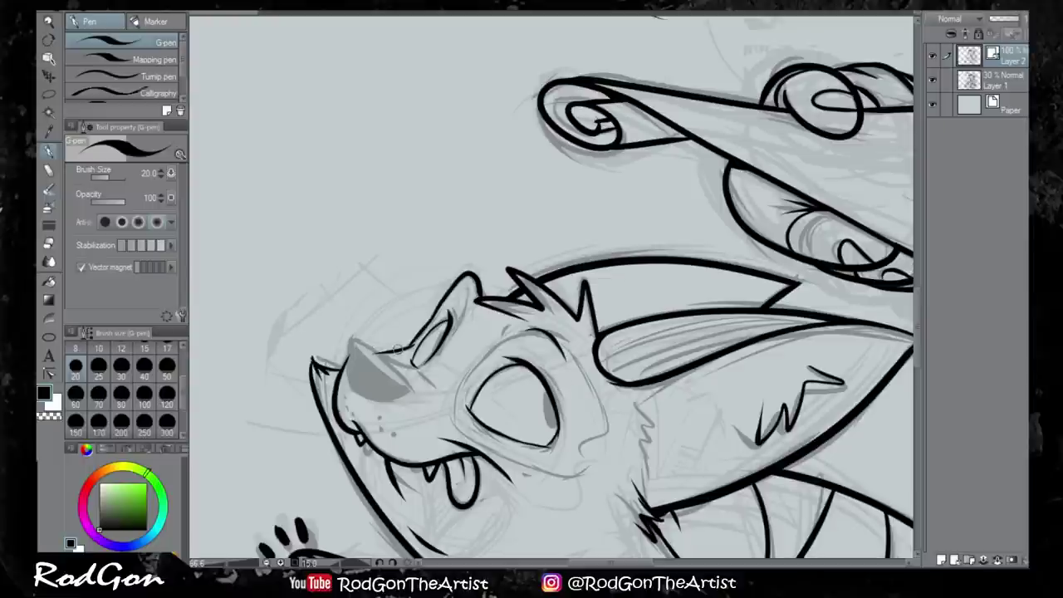
pyautogui.moveTo(382, 357); pyautogui.dragTo(403, 332)
pyautogui.moveTo(372, 314)
pyautogui.mouseDown()
pyautogui.moveTo(375, 366)
pyautogui.moveTo(431, 357)
pyautogui.mouseUp()
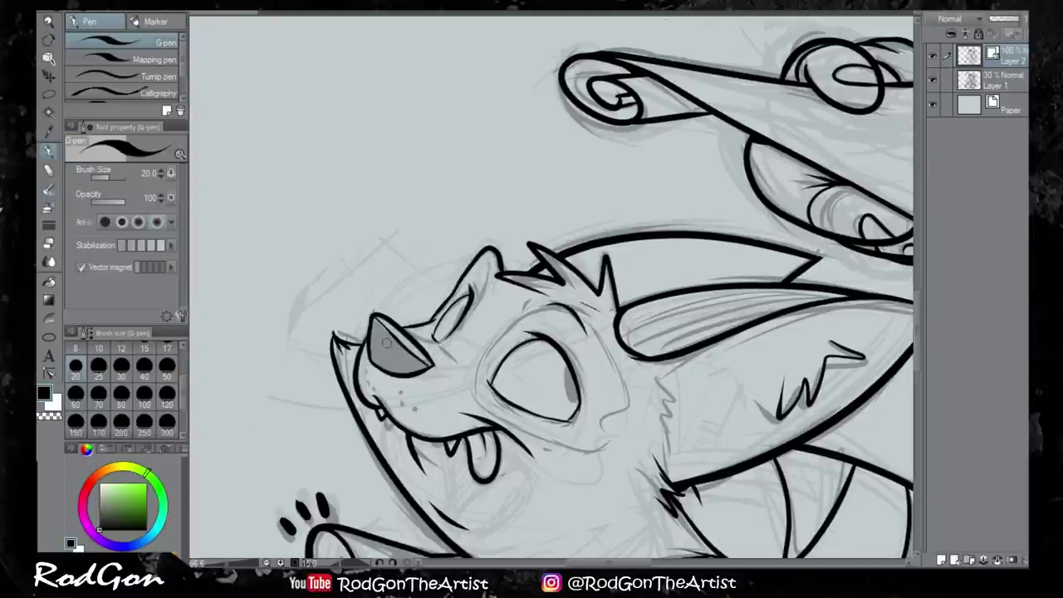
pyautogui.moveTo(372, 319); pyautogui.dragTo(427, 364)
pyautogui.moveTo(378, 336); pyautogui.dragTo(430, 365)
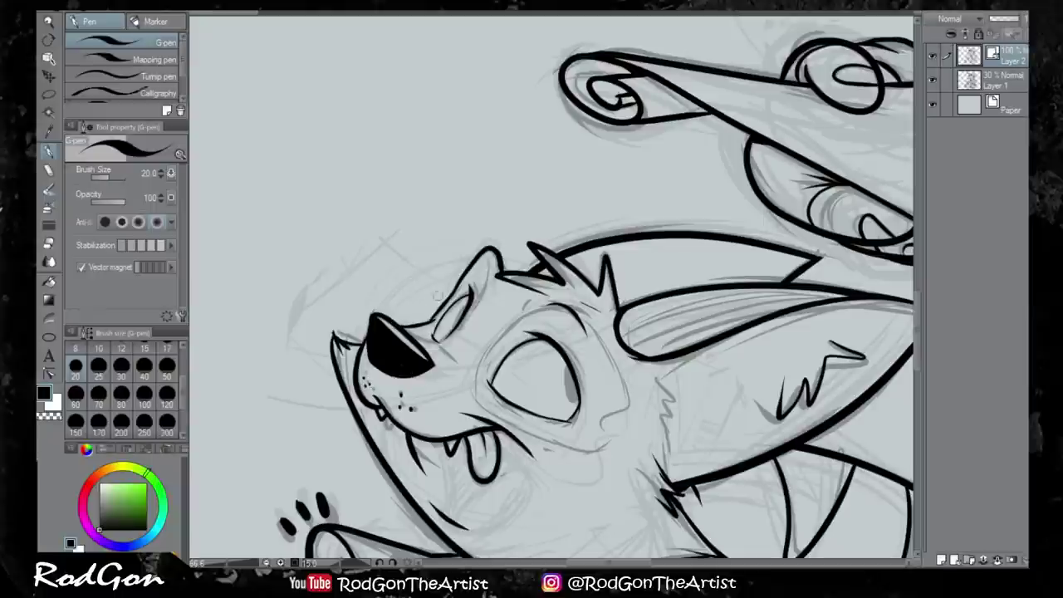
# Hide the sketch layer to check the clean ink lines
pyautogui.moveTo(421, 320); pyautogui.dragTo(350, 322)
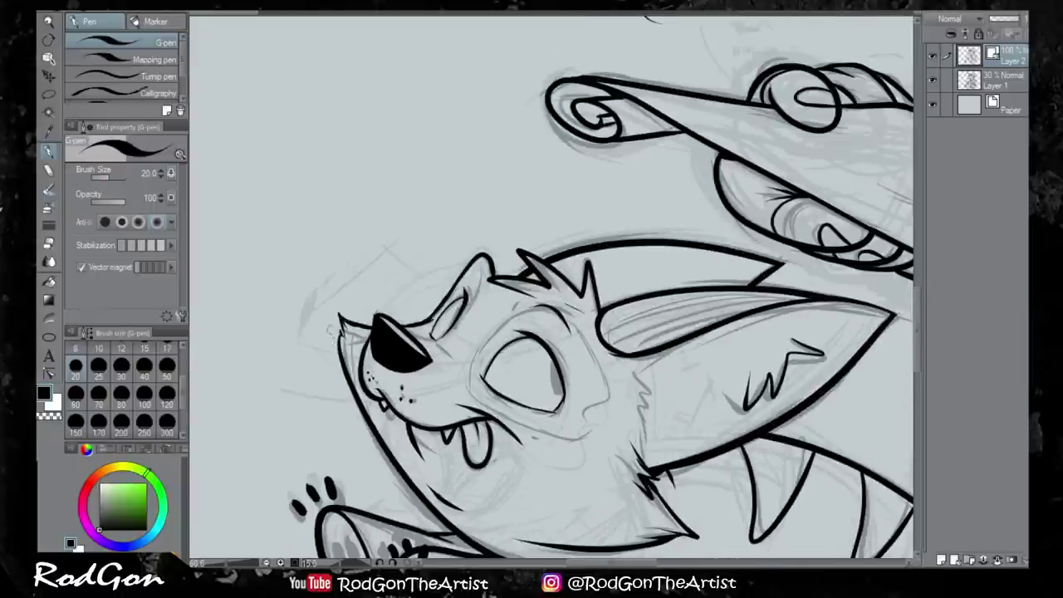
pyautogui.scroll(-5, 344, 342)
pyautogui.scroll(4, 375, 292)
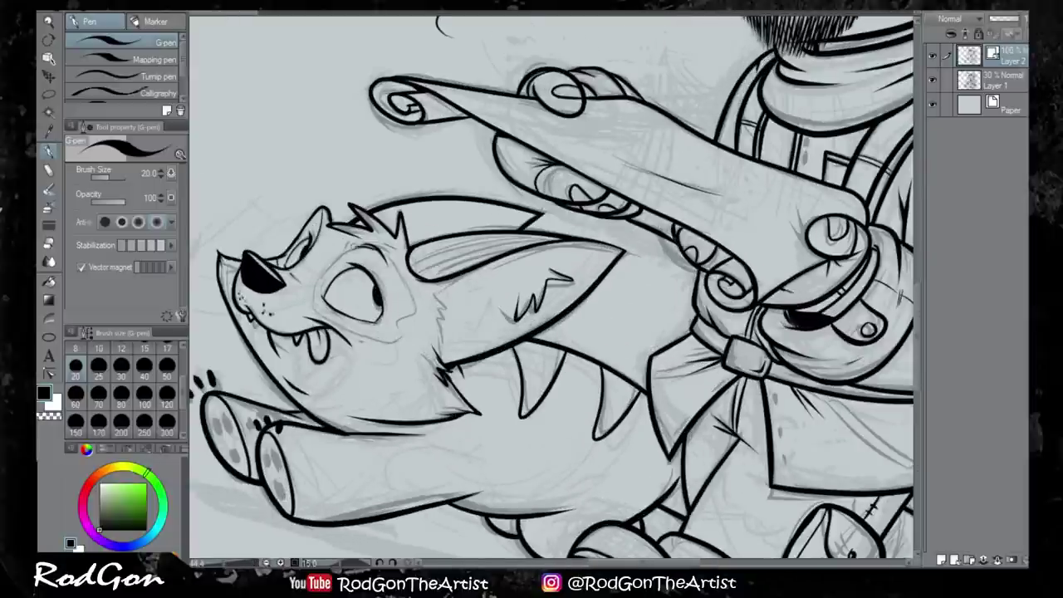
pyautogui.scroll(-5, 556, 290)
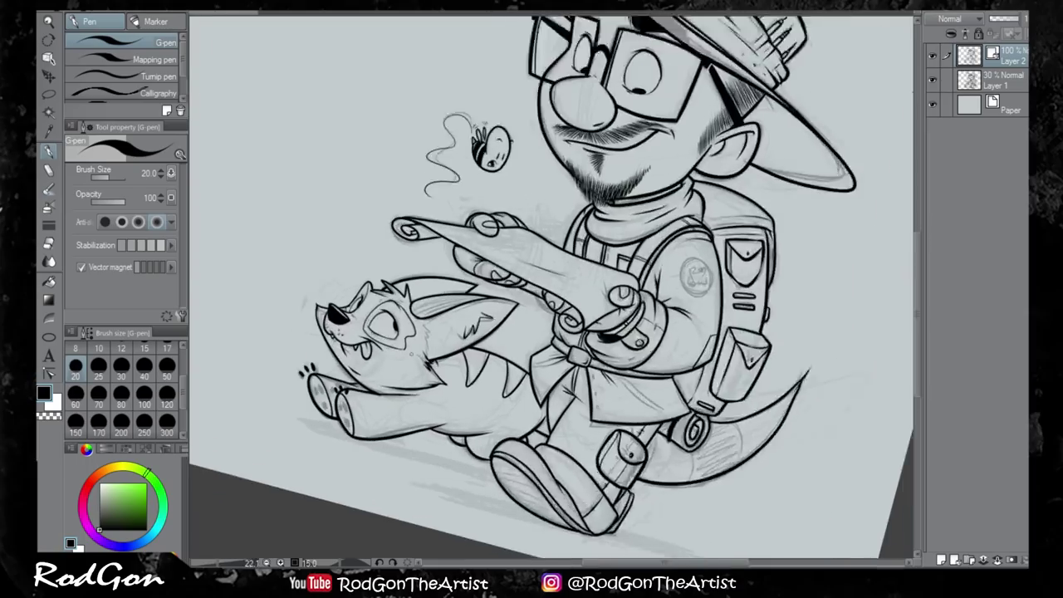
pyautogui.scroll(5, 555, 291)
pyautogui.scroll(-4, 556, 290)
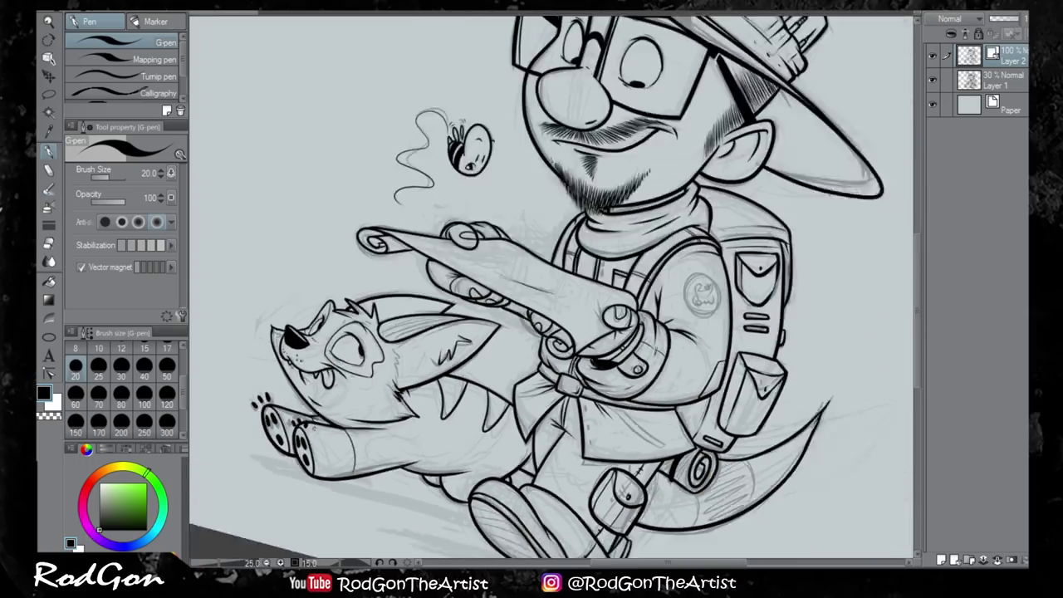
pyautogui.scroll(6, 556, 291)
pyautogui.scroll(-5, 638, 481)
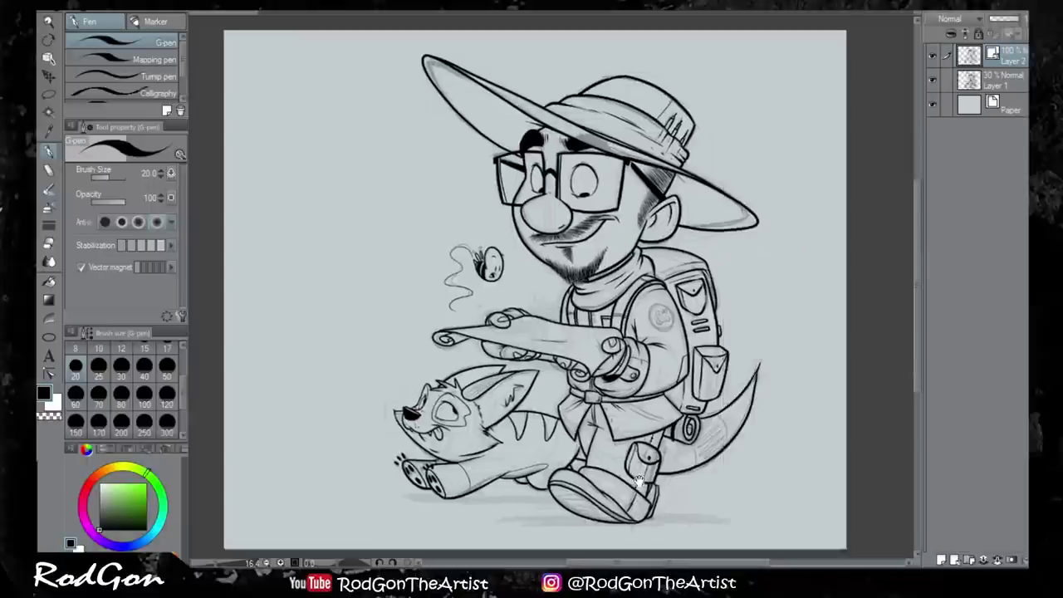
pyautogui.click(932, 79)
pyautogui.scroll(5, 548, 490)
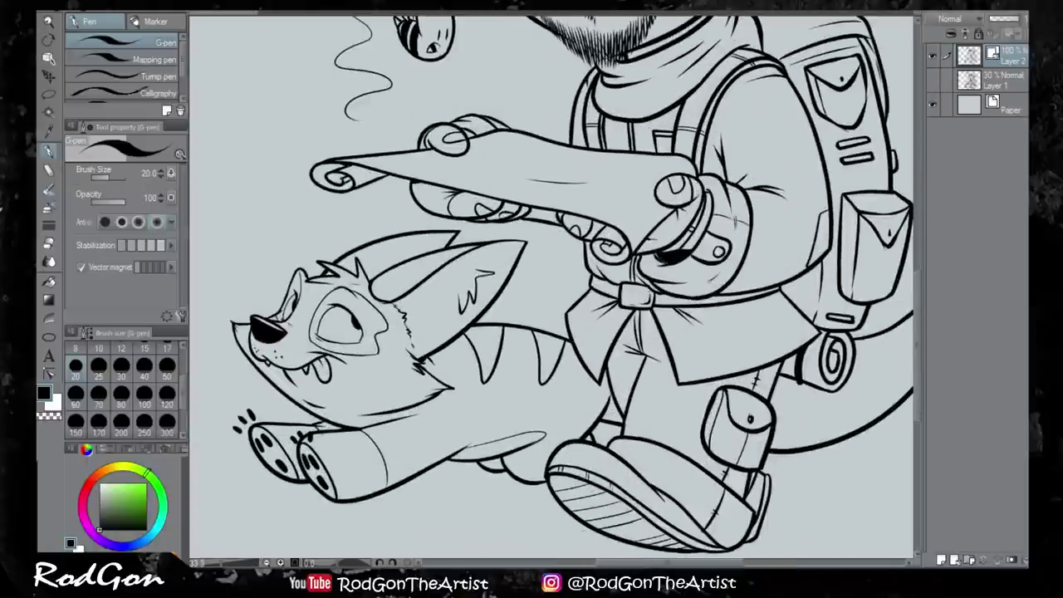
pyautogui.scroll(-3, 454, 554)
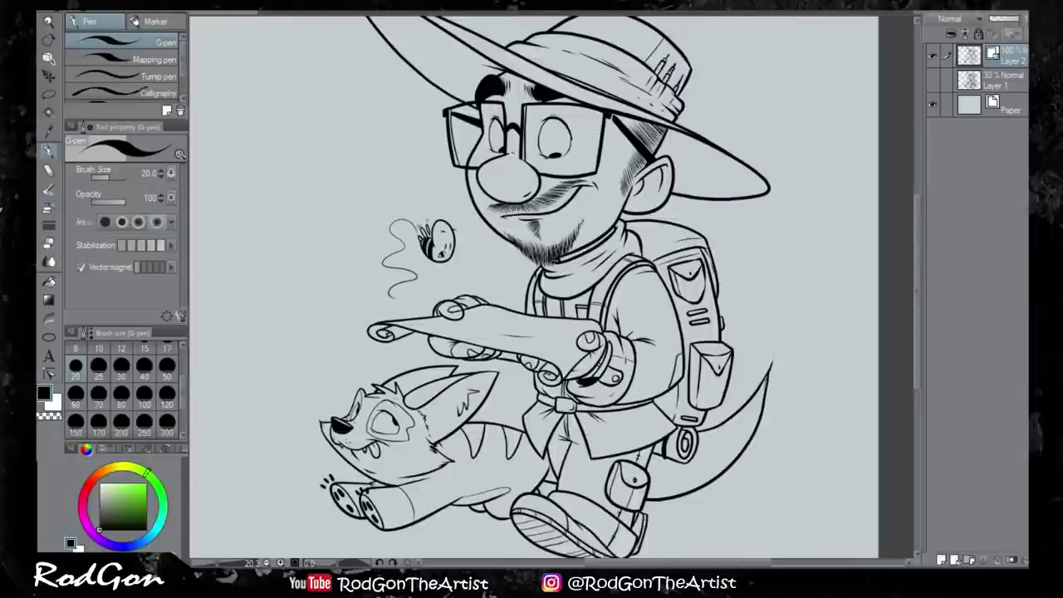
pyautogui.scroll(4, 415, 280)
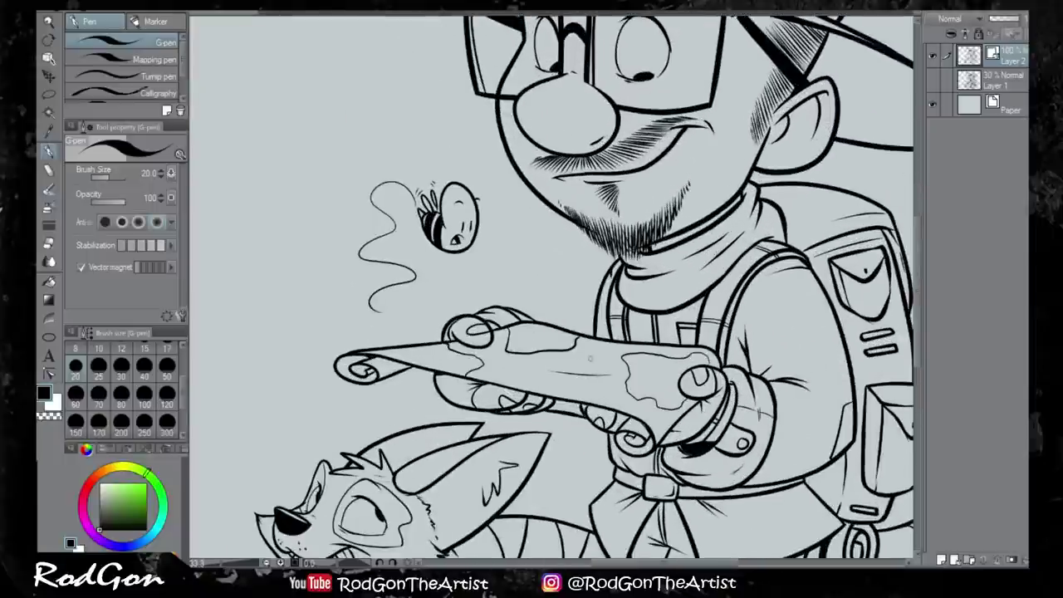
# Draw an X mark on the map scroll
pyautogui.moveTo(569, 361); pyautogui.dragTo(582, 373)
pyautogui.moveTo(582, 361); pyautogui.dragTo(569, 373)
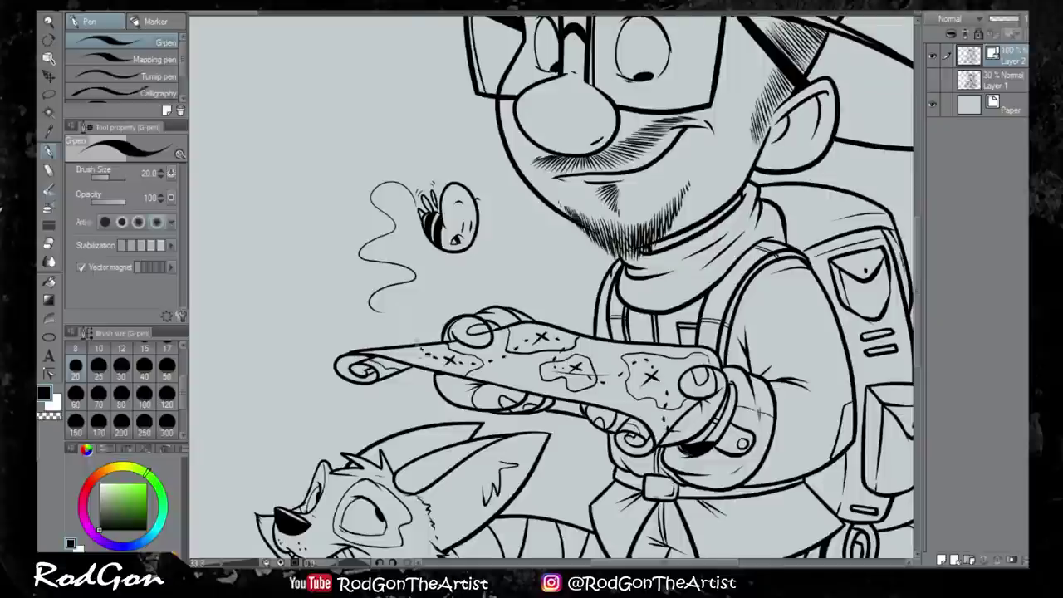
pyautogui.scroll(-3, 552, 290)
pyautogui.scroll(4, 552, 291)
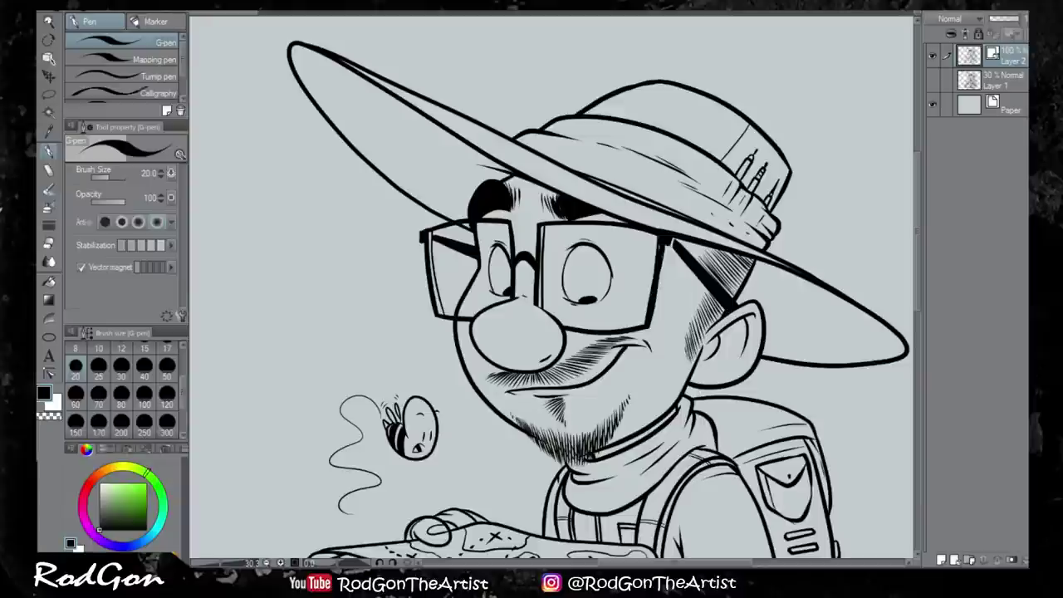
pyautogui.scroll(-3, 552, 291)
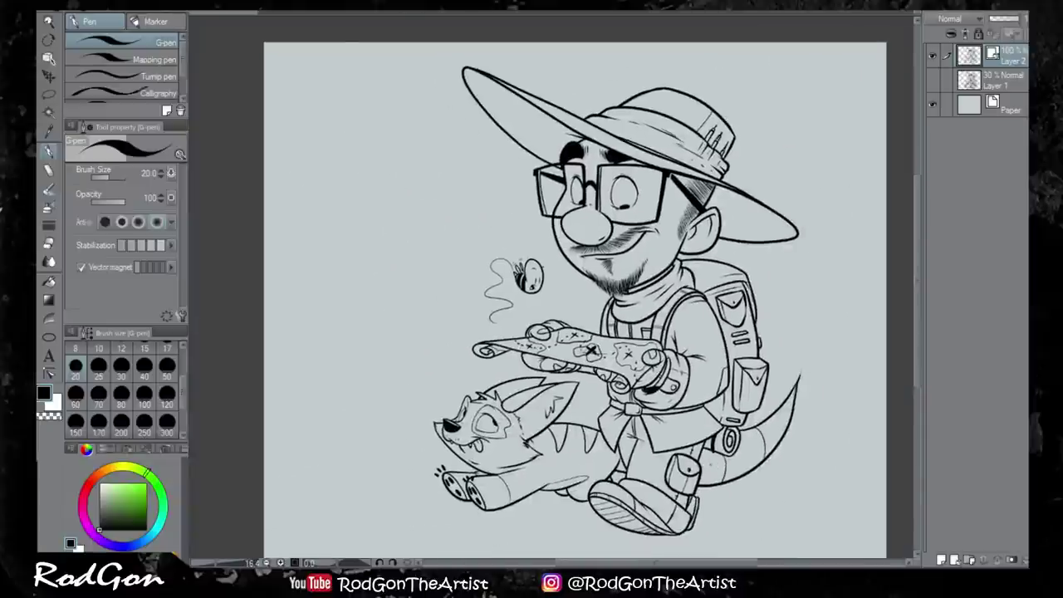
# On a new layer, paint light orange over the whole character with the largest pen size
pyautogui.hotkey('ctrl', 'shift', 'n')
pyautogui.click(114, 492)
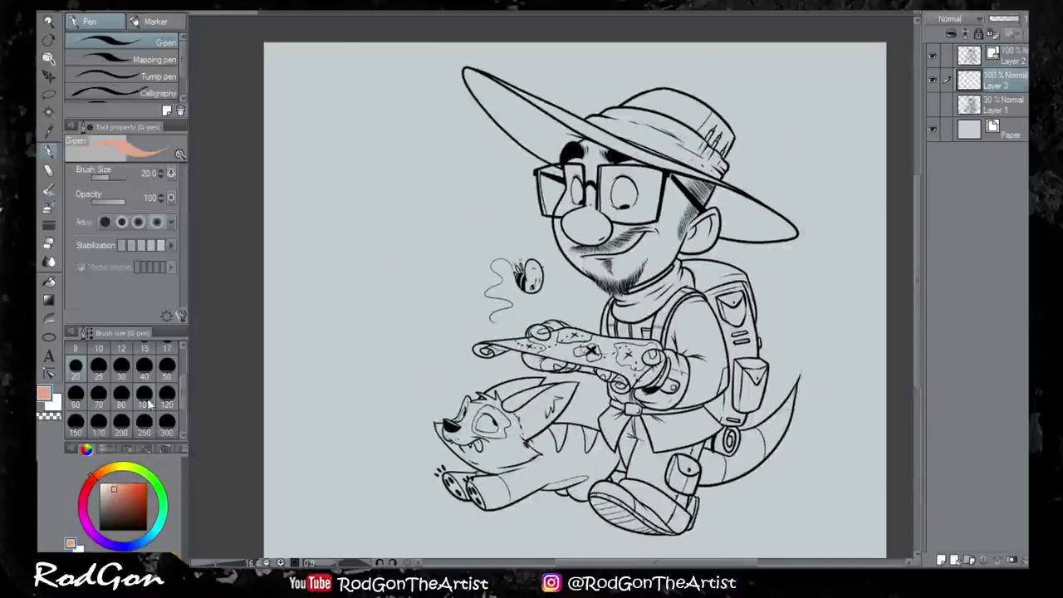
pyautogui.click(167, 421)
pyautogui.moveTo(465, 415)
pyautogui.mouseDown()
pyautogui.moveTo(498, 473)
pyautogui.moveTo(772, 357)
pyautogui.moveTo(730, 191)
pyautogui.moveTo(465, 75)
pyautogui.mouseUp()
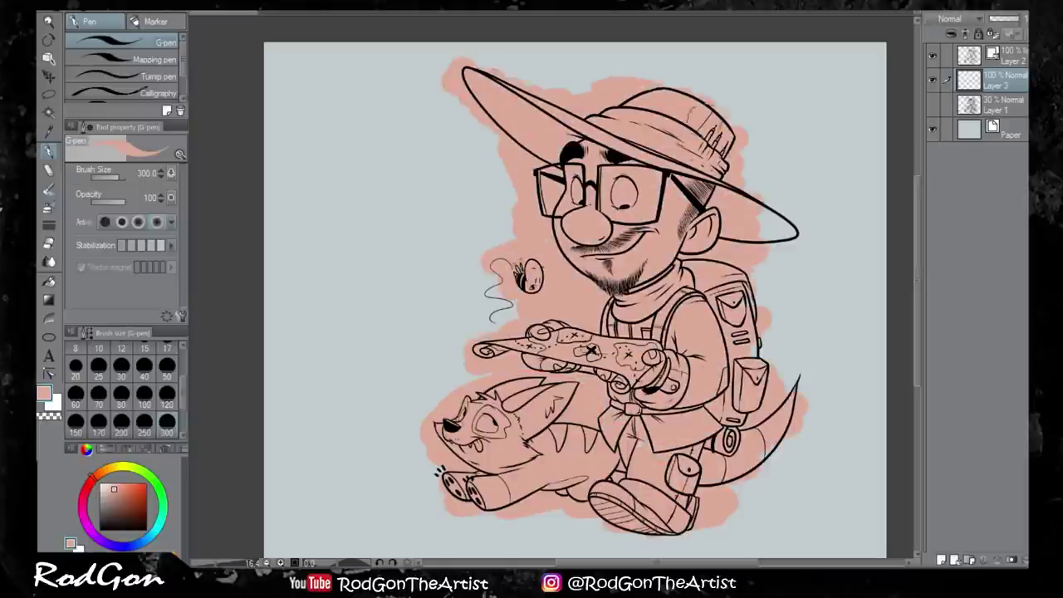
pyautogui.moveTo(763, 166)
pyautogui.mouseDown()
pyautogui.moveTo(748, 482)
pyautogui.moveTo(481, 373)
pyautogui.moveTo(797, 382)
pyautogui.mouseUp()
# Auto-select the area outside the line art and delete the colour spill
pyautogui.press('w')
pyautogui.click(395, 248)
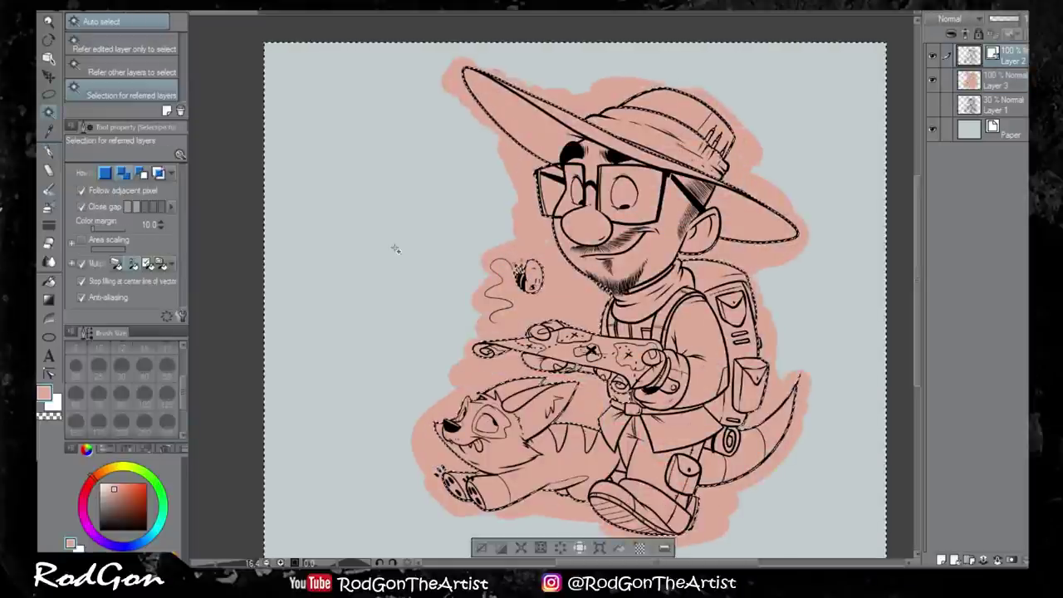
pyautogui.hotkey('alt', '[')
pyautogui.press('Delete')
pyautogui.hotkey('ctrl', 'd')
pyautogui.scroll(3, 531, 315)
# Fill the base colour into the hat band and fit the whole drawing in the window
pyautogui.press('p')
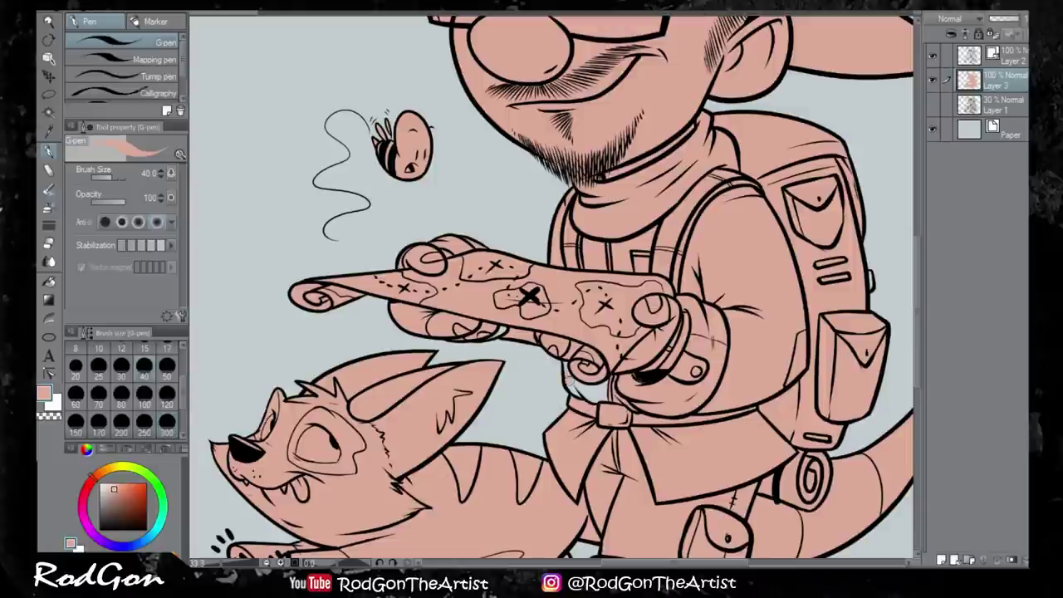
pyautogui.scroll(5, 761, 456)
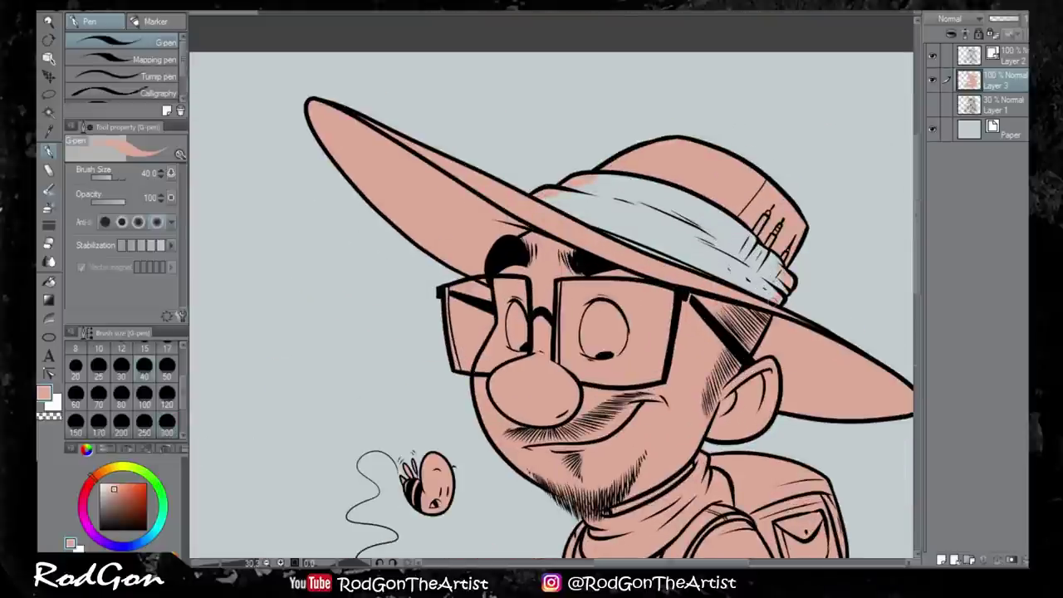
pyautogui.click(167, 421)
pyautogui.moveTo(581, 199); pyautogui.dragTo(751, 274)
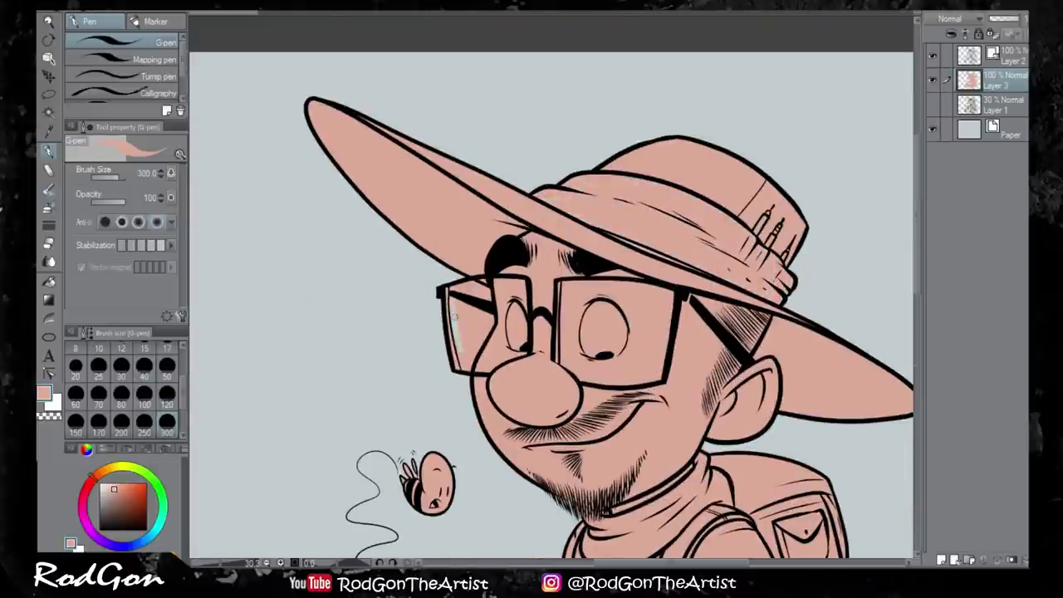
pyautogui.hotkey('ctrl', '0')
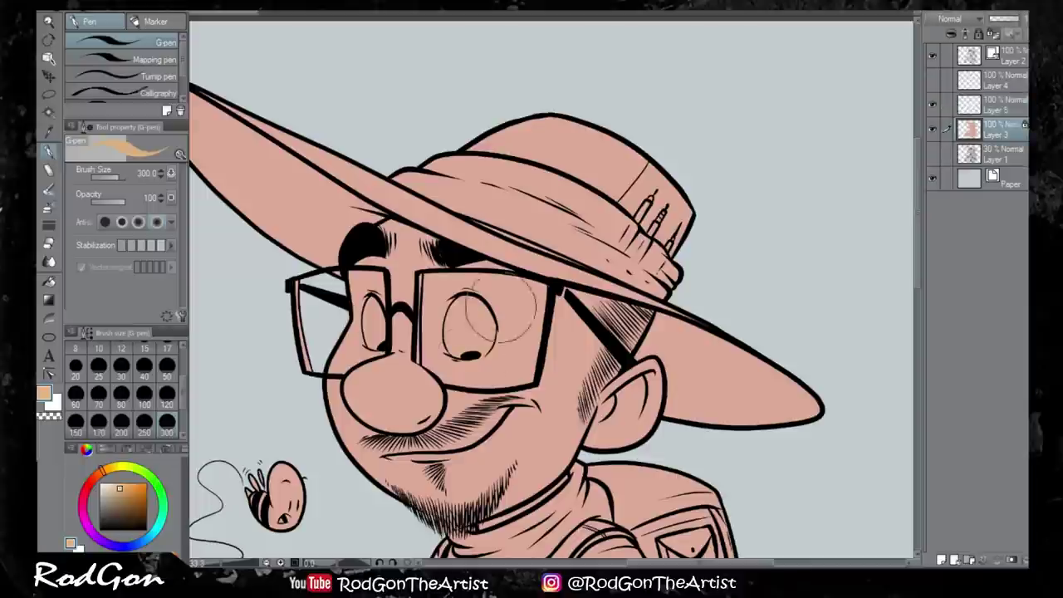
# Add a new layer and paint the hat brim olive at pen size 100
pyautogui.click(123, 371)
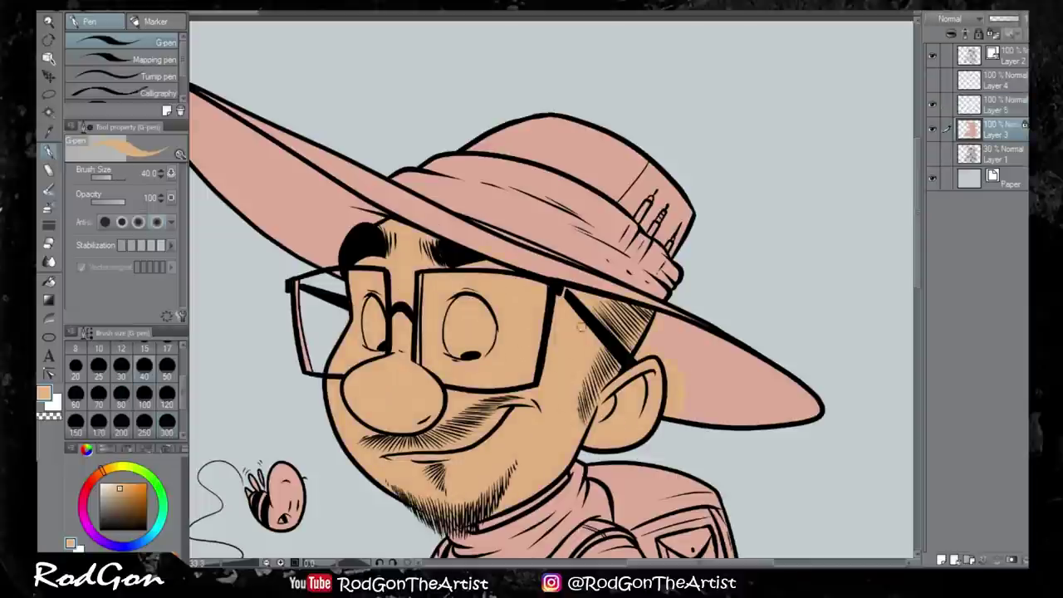
pyautogui.click(144, 395)
pyautogui.moveTo(341, 322); pyautogui.dragTo(367, 269)
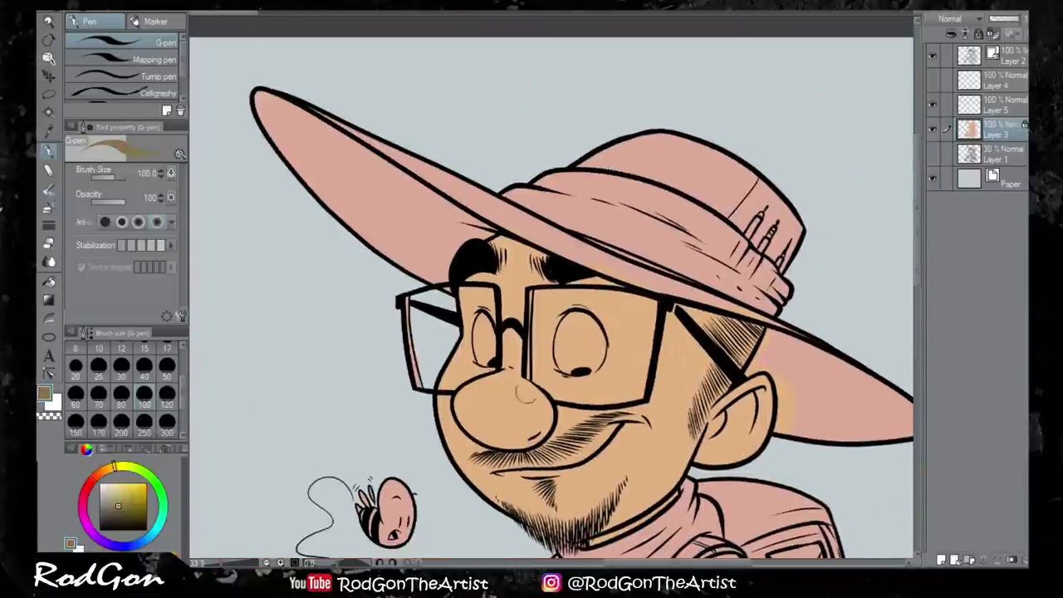
pyautogui.moveTo(274, 125); pyautogui.dragTo(465, 187)
pyautogui.moveTo(349, 249); pyautogui.dragTo(481, 216)
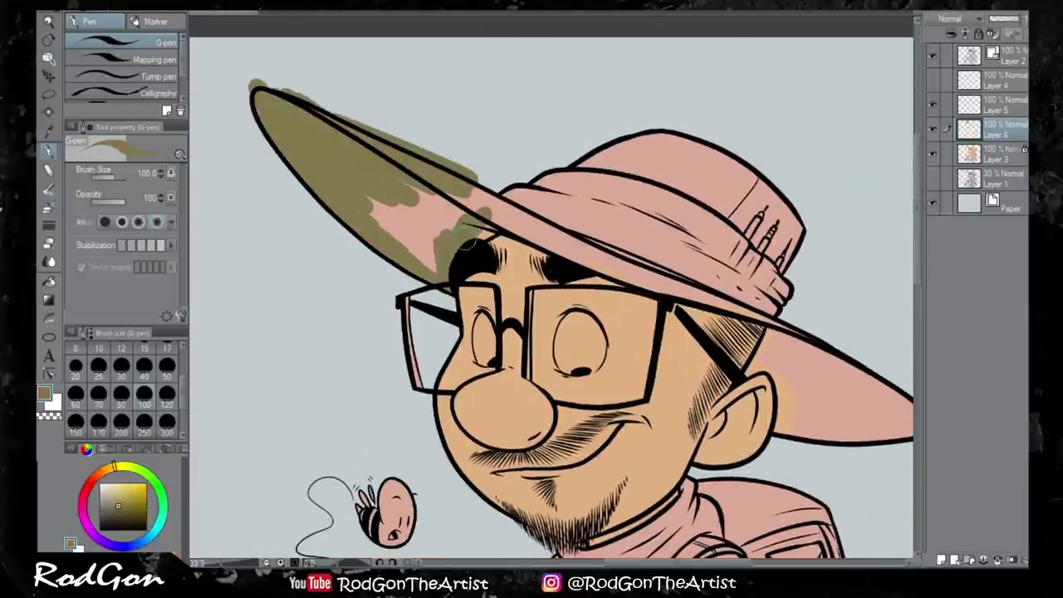
# At pen size 80, cover the hat crown and band in olive
pyautogui.moveTo(382, 249); pyautogui.dragTo(523, 191)
pyautogui.click(121, 404)
pyautogui.moveTo(382, 199); pyautogui.dragTo(539, 149)
pyautogui.moveTo(398, 266)
pyautogui.mouseDown()
pyautogui.moveTo(581, 166)
pyautogui.moveTo(639, 240)
pyautogui.mouseUp()
pyautogui.moveTo(523, 299); pyautogui.dragTo(664, 324)
pyautogui.moveTo(639, 199); pyautogui.dragTo(676, 257)
# Auto-select the empty background from the line-art layer, then return to the hat colour layer
pyautogui.click(121, 356)
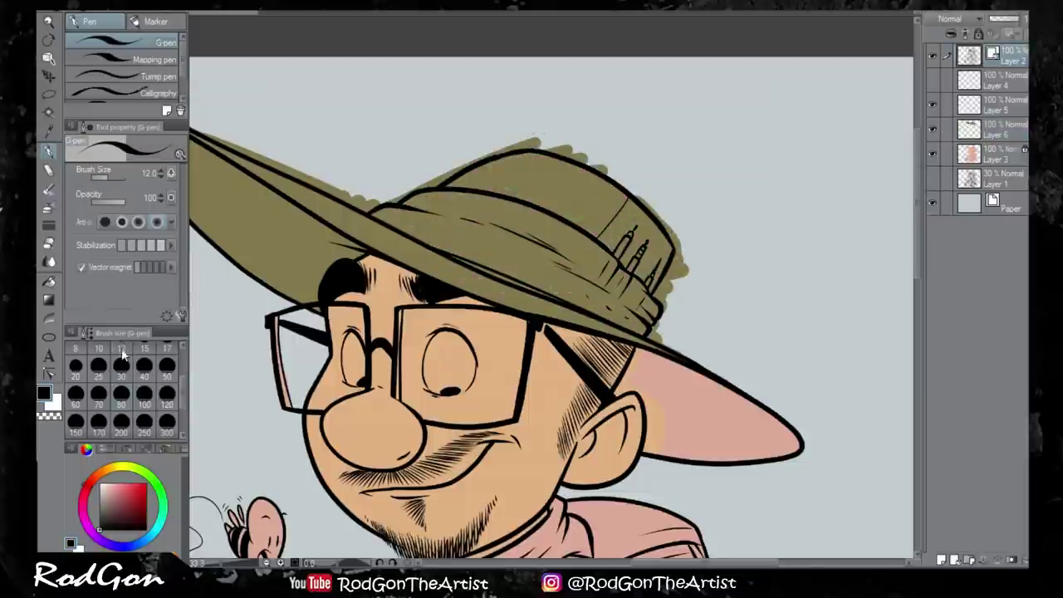
pyautogui.press('w')
pyautogui.click(830, 207)
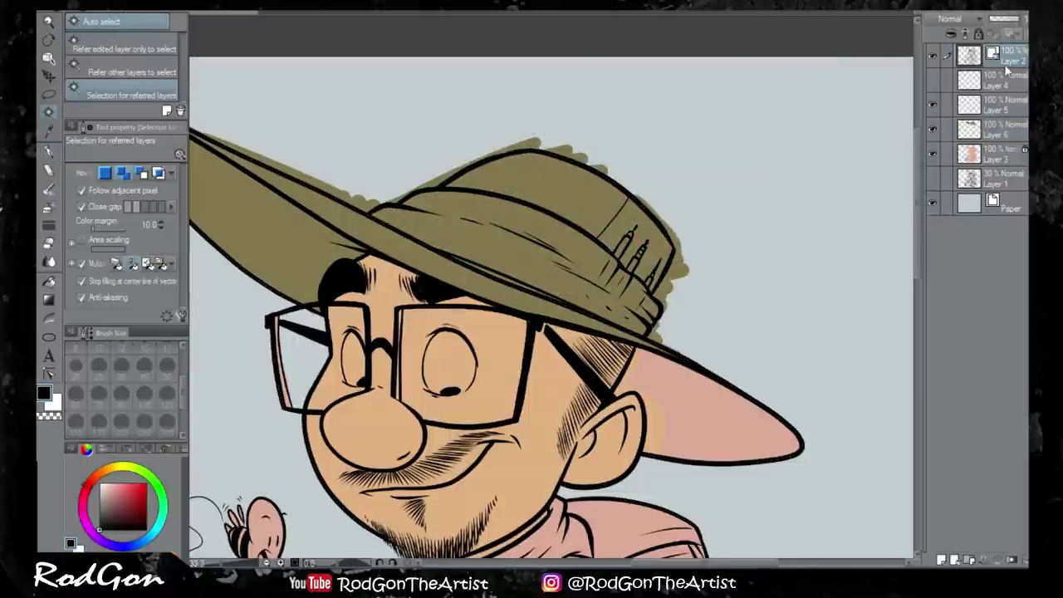
pyautogui.click(996, 129)
pyautogui.scroll(-3, 383, 553)
# Clear the selection and finish painting the hat brim olive around the ear
pyautogui.hotkey('ctrl', 'd')
pyautogui.press('p')
pyautogui.scroll(3, 532, 332)
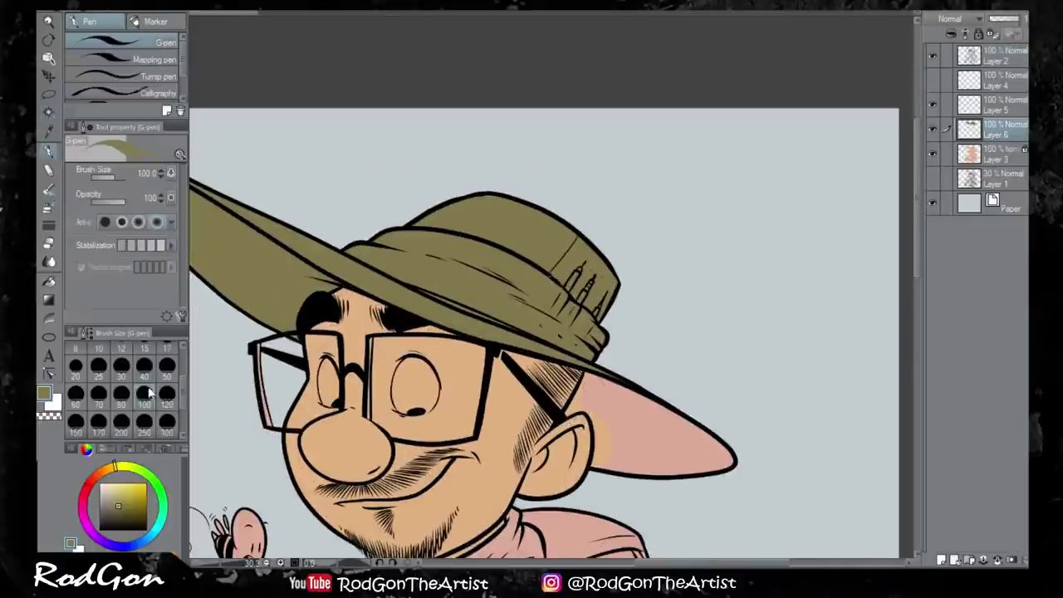
pyautogui.moveTo(565, 378)
pyautogui.mouseDown()
pyautogui.moveTo(614, 423)
pyautogui.moveTo(665, 424)
pyautogui.moveTo(606, 465)
pyautogui.moveTo(731, 465)
pyautogui.mouseUp()
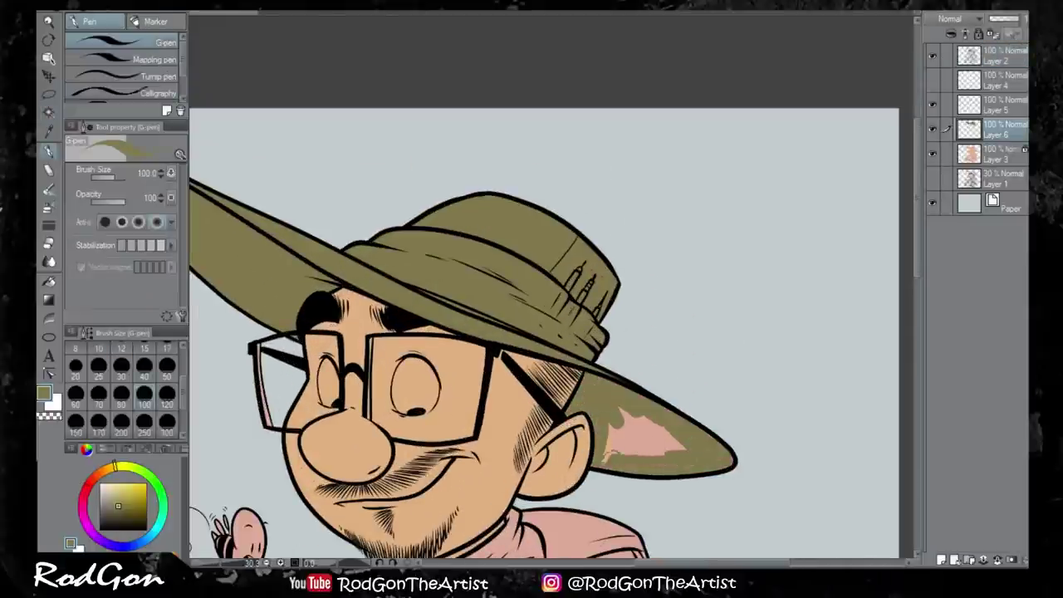
pyautogui.moveTo(681, 415); pyautogui.dragTo(606, 448)
pyautogui.scroll(-3, 645, 368)
pyautogui.scroll(2, 645, 368)
# Paint the sleeve, shoulder and lower shirt olive, touching up edges at brush size 40
pyautogui.moveTo(531, 398); pyautogui.dragTo(590, 307)
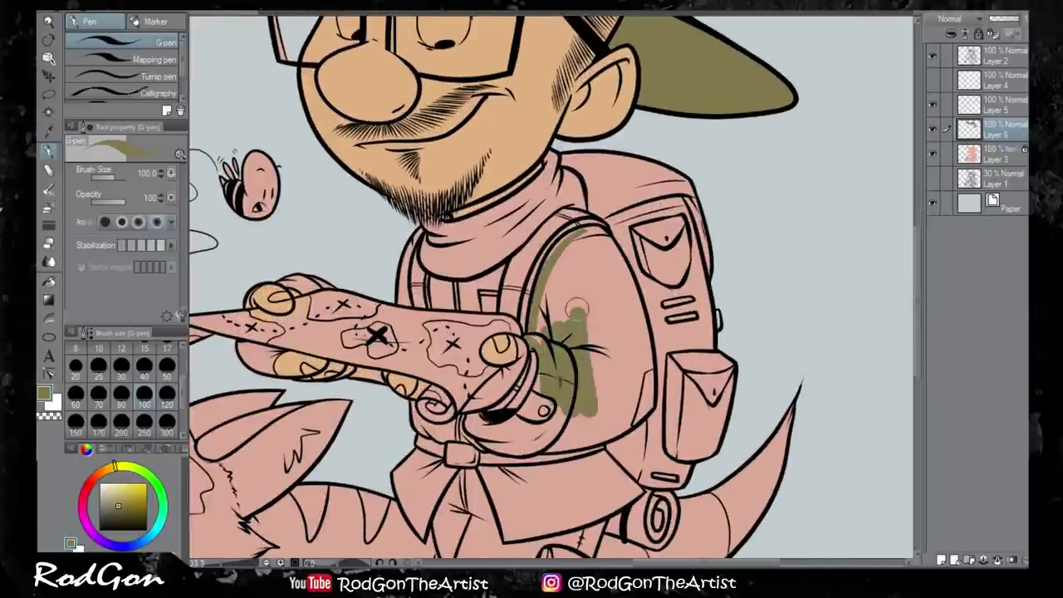
pyautogui.moveTo(565, 240)
pyautogui.mouseDown()
pyautogui.moveTo(631, 407)
pyautogui.moveTo(639, 391)
pyautogui.mouseUp()
pyautogui.moveTo(532, 378)
pyautogui.mouseDown()
pyautogui.moveTo(473, 428)
pyautogui.moveTo(614, 436)
pyautogui.moveTo(644, 402)
pyautogui.mouseUp()
pyautogui.moveTo(482, 465); pyautogui.dragTo(589, 477)
pyautogui.moveTo(581, 415); pyautogui.dragTo(606, 380)
pyautogui.moveTo(506, 465)
pyautogui.mouseDown()
pyautogui.moveTo(639, 415)
pyautogui.moveTo(631, 490)
pyautogui.moveTo(531, 498)
pyautogui.mouseUp()
pyautogui.click(144, 365)
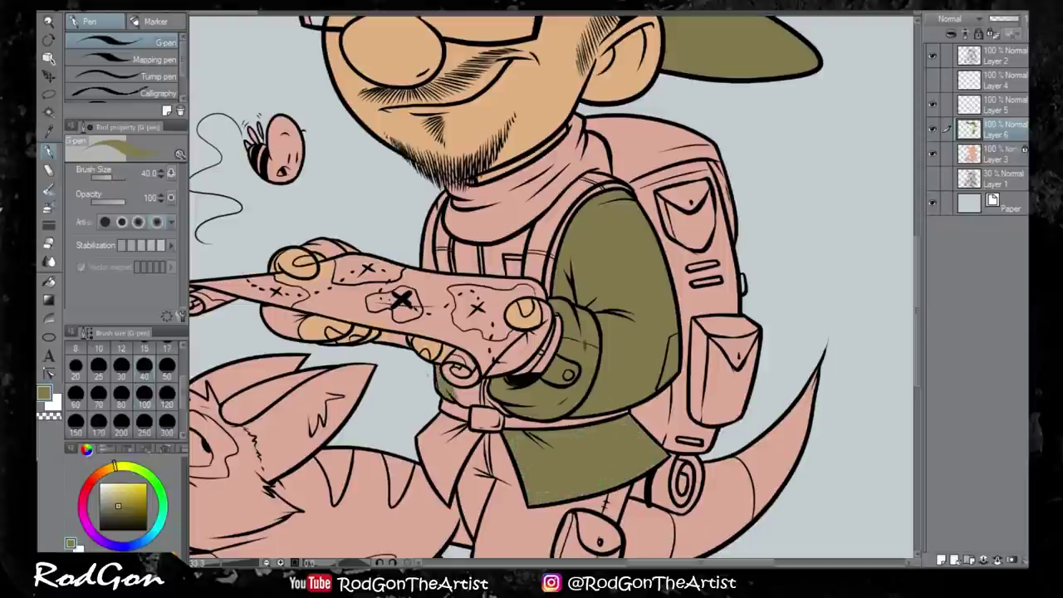
pyautogui.moveTo(419, 415)
pyautogui.mouseDown()
pyautogui.moveTo(477, 486)
pyautogui.moveTo(440, 498)
pyautogui.mouseUp()
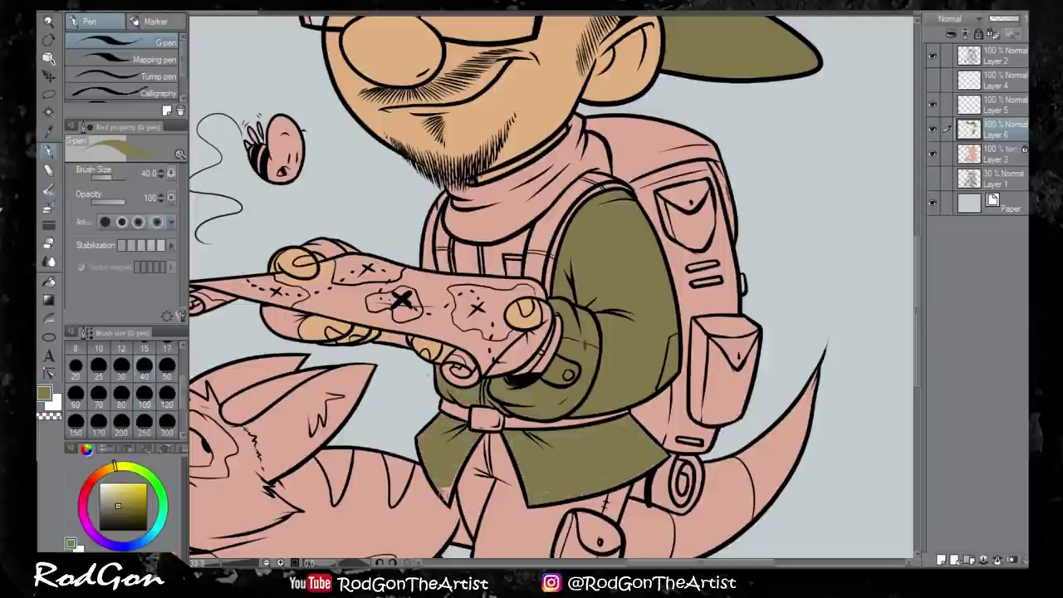
pyautogui.moveTo(448, 432); pyautogui.dragTo(511, 565)
pyautogui.moveTo(591, 363)
pyautogui.mouseDown()
pyautogui.moveTo(525, 405)
pyautogui.moveTo(585, 411)
pyautogui.moveTo(618, 345)
pyautogui.mouseUp()
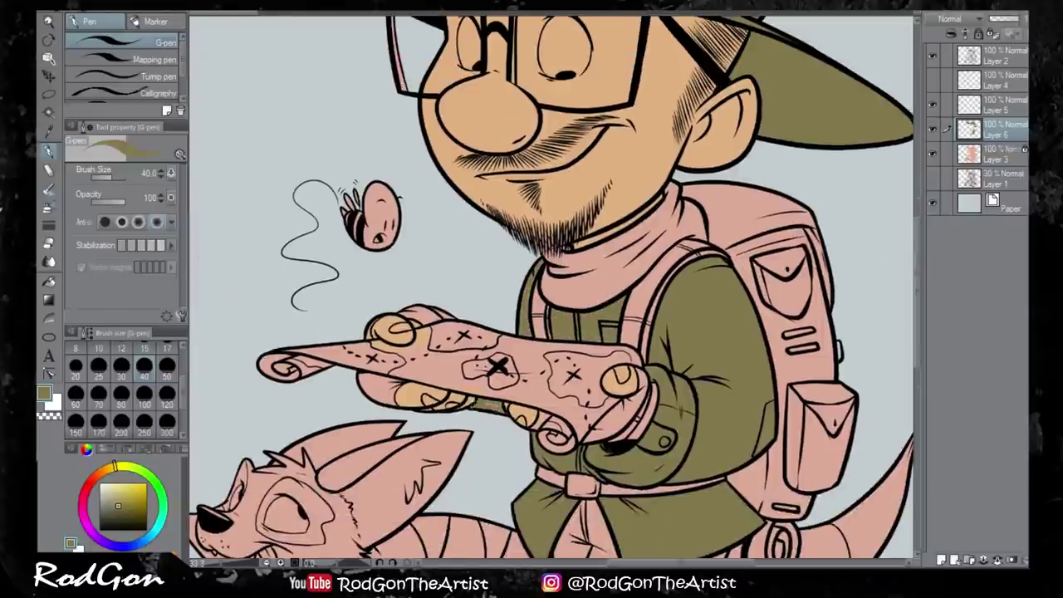
pyautogui.scroll(-3, 551, 290)
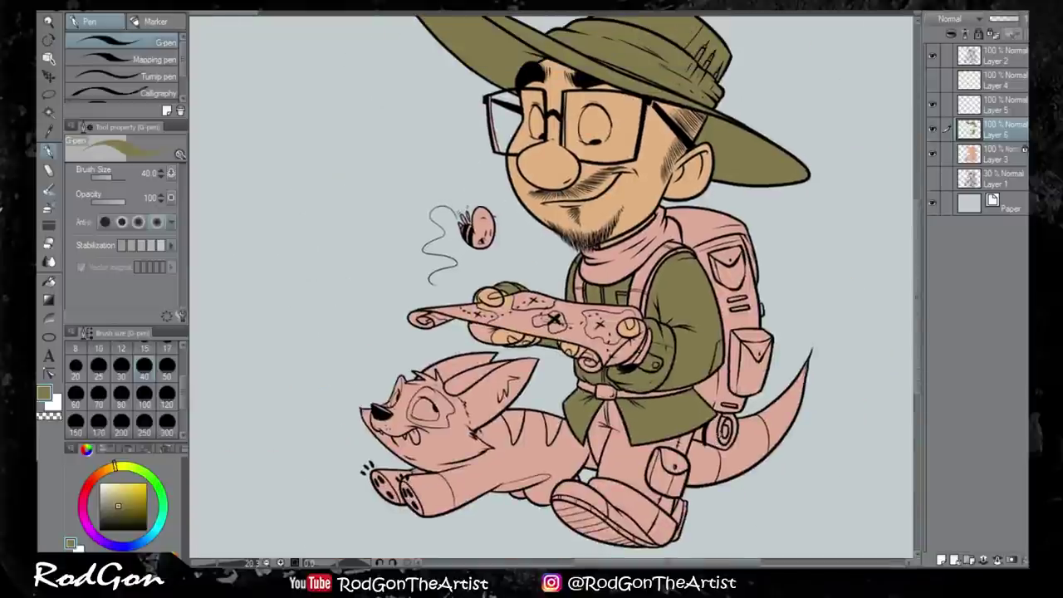
pyautogui.scroll(3, 551, 291)
# On a new layer below the shirt, paint the backpack pocket yellowish khaki at brush size 100
pyautogui.click(124, 487)
pyautogui.scroll(2, 532, 291)
pyautogui.hotkey('ctrl', 'shift', 'n')
pyautogui.moveTo(693, 432); pyautogui.dragTo(739, 499)
pyautogui.click(143, 393)
pyautogui.moveTo(647, 316); pyautogui.dragTo(730, 440)
pyautogui.moveTo(531, 332); pyautogui.dragTo(557, 241)
pyautogui.moveTo(668, 431); pyautogui.dragTo(739, 490)
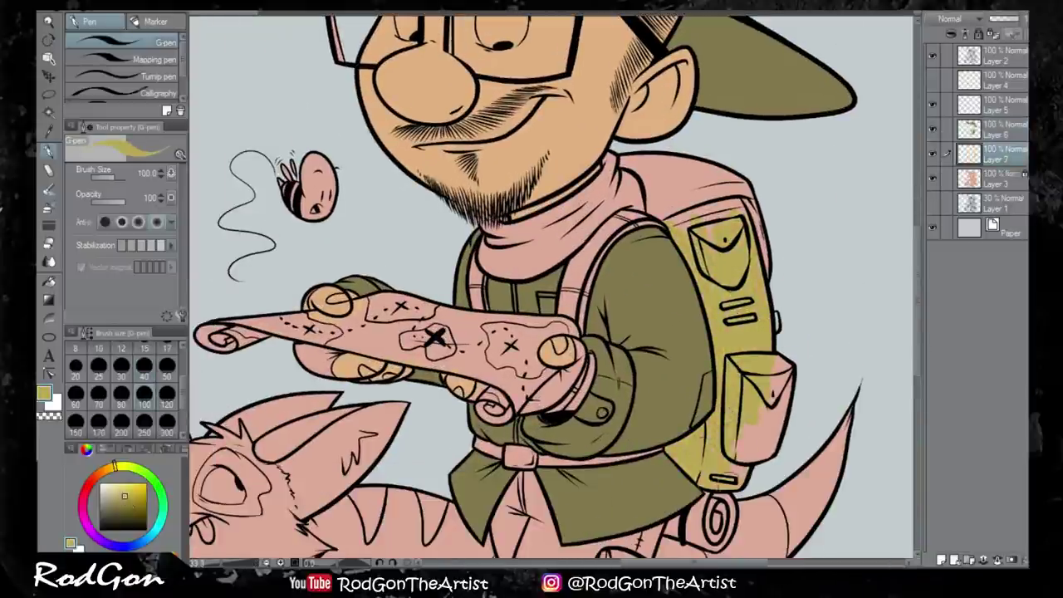
pyautogui.moveTo(735, 406); pyautogui.dragTo(789, 357)
# Finish the backpack in yellow, touching up near the sleeve and on the front boot
pyautogui.moveTo(727, 187); pyautogui.dragTo(764, 261)
pyautogui.moveTo(731, 208); pyautogui.dragTo(718, 332)
pyautogui.moveTo(631, 294)
pyautogui.mouseDown()
pyautogui.moveTo(718, 315)
pyautogui.moveTo(701, 341)
pyautogui.moveTo(731, 357)
pyautogui.mouseUp()
pyautogui.moveTo(741, 467)
pyautogui.mouseDown()
pyautogui.moveTo(771, 304)
pyautogui.moveTo(791, 445)
pyautogui.mouseUp()
pyautogui.moveTo(665, 324); pyautogui.dragTo(606, 391)
pyautogui.moveTo(631, 336); pyautogui.dragTo(611, 411)
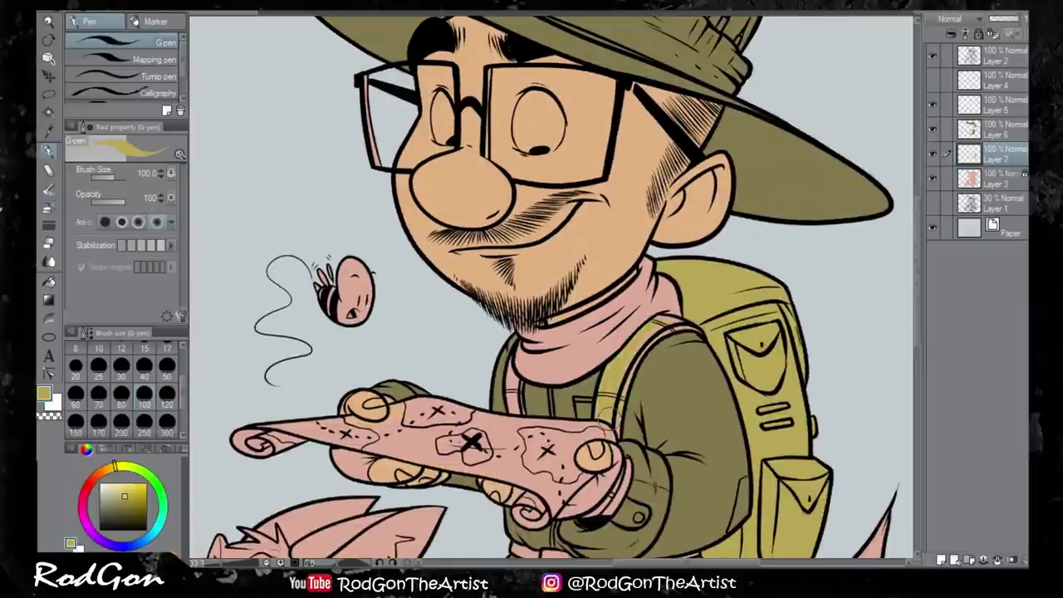
pyautogui.moveTo(532, 349); pyautogui.dragTo(458, 79)
pyautogui.moveTo(427, 448); pyautogui.dragTo(499, 490)
pyautogui.moveTo(532, 249); pyautogui.dragTo(513, 409)
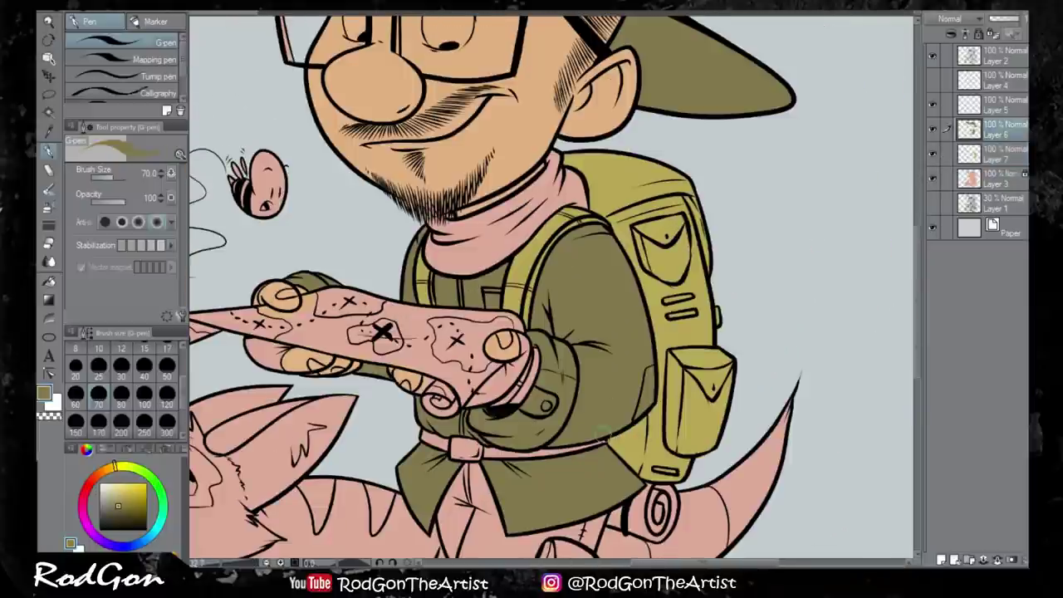
pyautogui.click(997, 183)
pyautogui.scroll(-2, 552, 290)
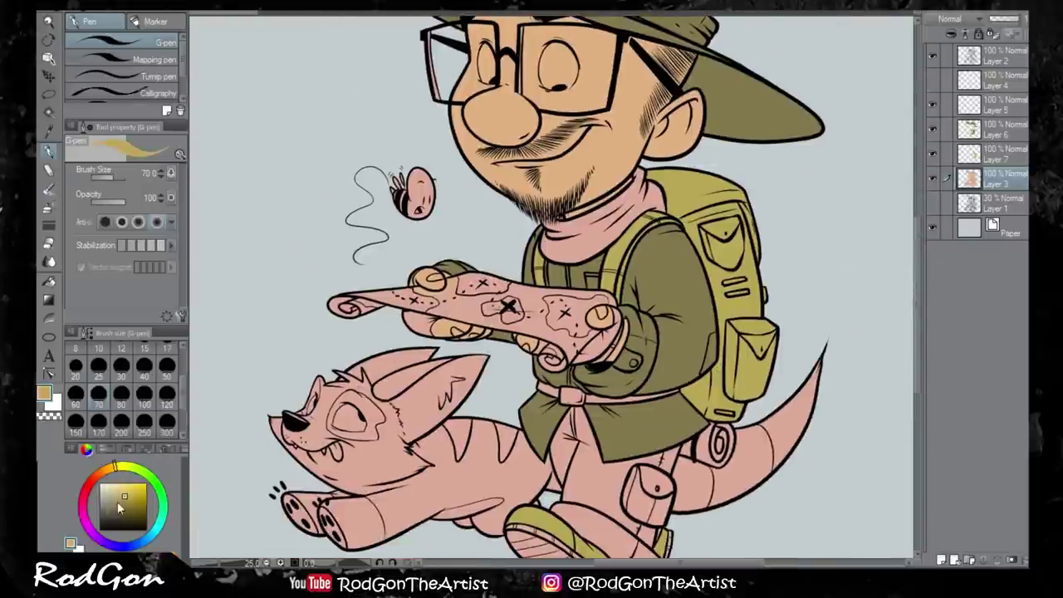
# On a new layer, paint the trousers, shoe, neck and scarf olive
pyautogui.hotkey('ctrl', 'shift', 'n')
pyautogui.moveTo(553, 410); pyautogui.dragTo(581, 486)
pyautogui.moveTo(565, 449); pyautogui.dragTo(664, 515)
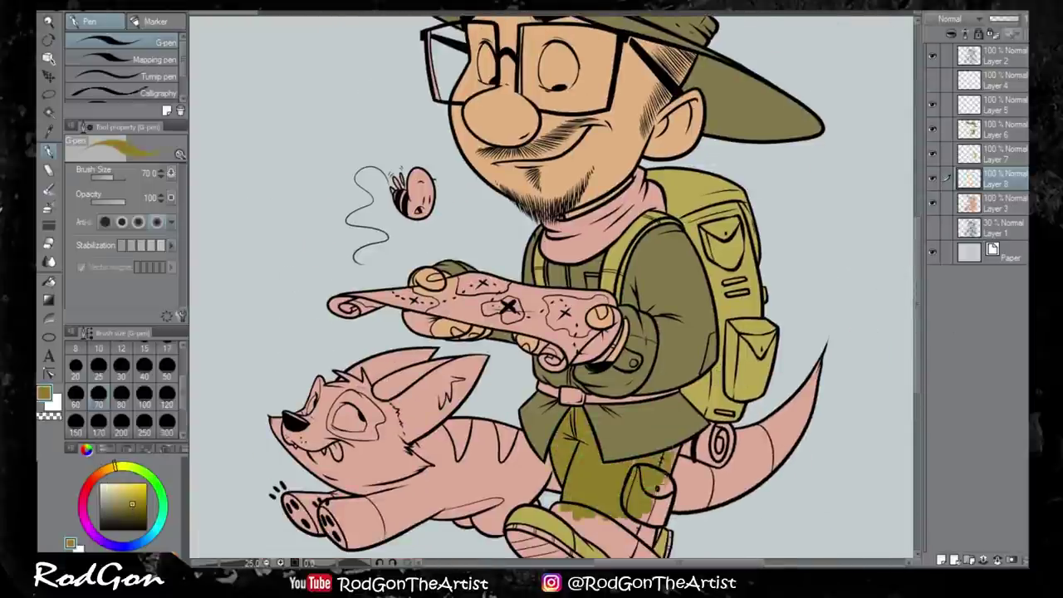
pyautogui.moveTo(532, 332); pyautogui.dragTo(562, 224)
pyautogui.moveTo(622, 407); pyautogui.dragTo(677, 461)
pyautogui.moveTo(531, 166); pyautogui.dragTo(566, 469)
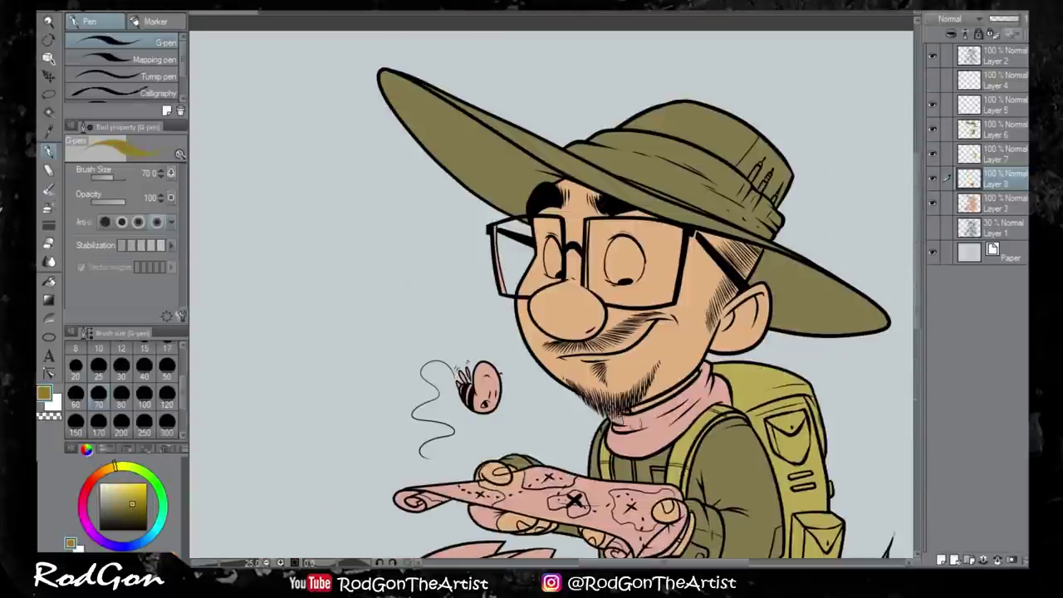
pyautogui.moveTo(615, 415)
pyautogui.mouseDown()
pyautogui.moveTo(705, 365)
pyautogui.moveTo(714, 423)
pyautogui.mouseUp()
pyautogui.moveTo(677, 390)
pyautogui.mouseDown()
pyautogui.moveTo(731, 415)
pyautogui.moveTo(615, 444)
pyautogui.mouseUp()
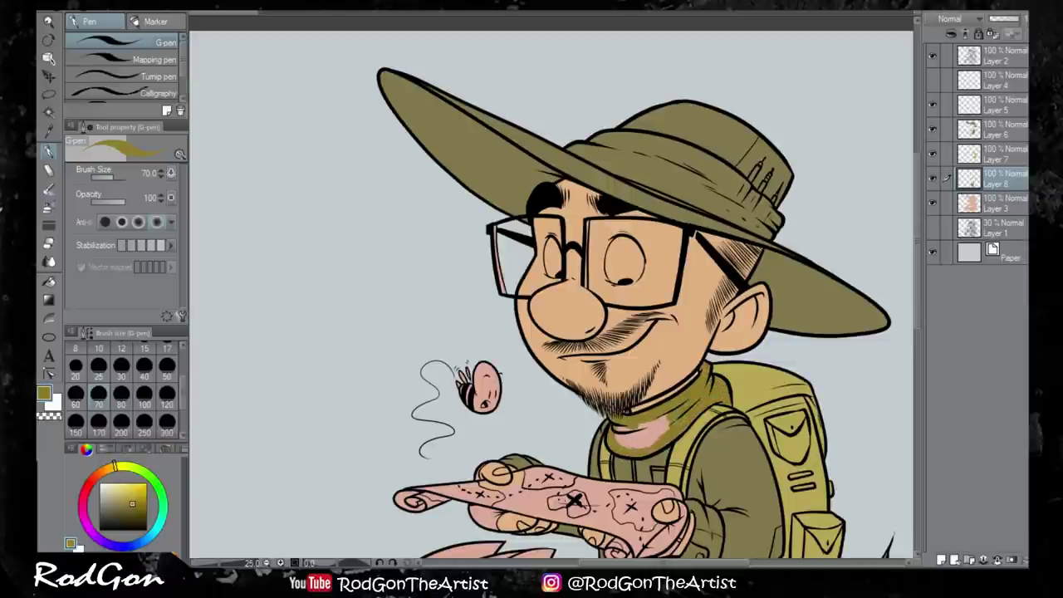
pyautogui.moveTo(664, 419); pyautogui.dragTo(619, 440)
pyautogui.scroll(-2, 551, 291)
# Add Layer 9 and fill the explorer's eyes with white
pyautogui.hotkey('ctrl', 'shift', 'n')
pyautogui.scroll(4, 551, 290)
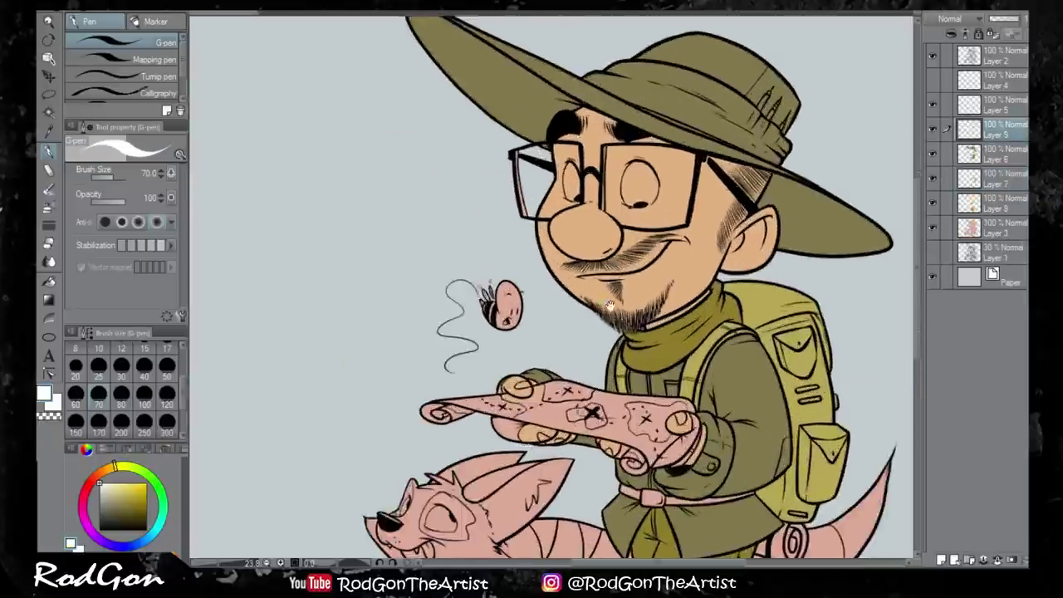
pyautogui.click(121, 394)
pyautogui.moveTo(536, 315); pyautogui.dragTo(552, 347)
pyautogui.moveTo(651, 282)
pyautogui.mouseDown()
pyautogui.moveTo(669, 324)
pyautogui.moveTo(656, 353)
pyautogui.mouseUp()
pyautogui.scroll(-4, 697, 329)
pyautogui.scroll(4, 581, 426)
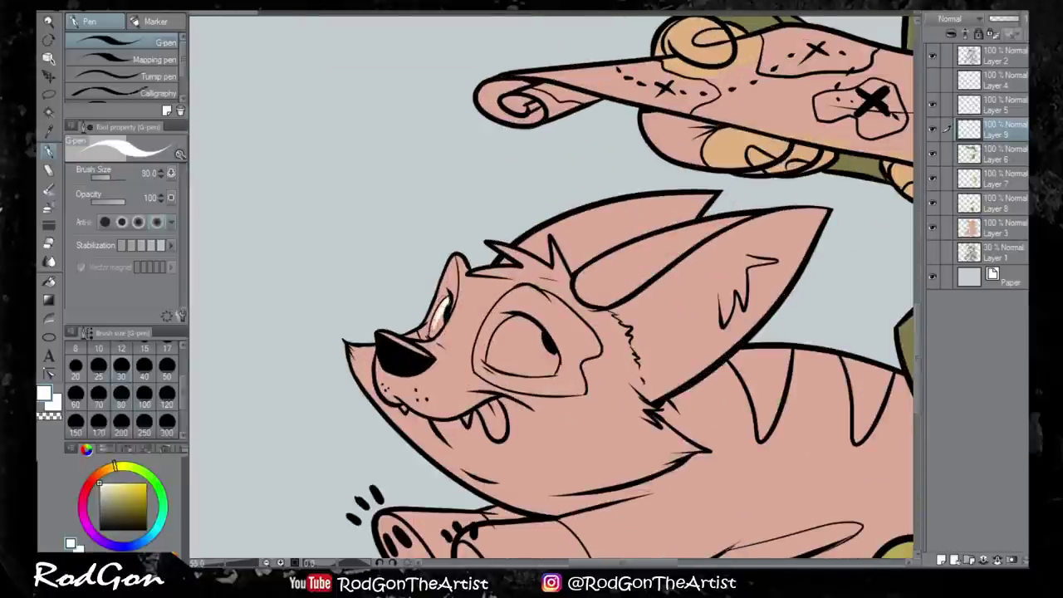
# Fill the dog's eyes and ear with white
pyautogui.moveTo(438, 309); pyautogui.dragTo(436, 341)
pyautogui.moveTo(498, 323)
pyautogui.mouseDown()
pyautogui.moveTo(511, 361)
pyautogui.moveTo(544, 370)
pyautogui.mouseUp()
pyautogui.moveTo(532, 333)
pyautogui.mouseDown()
pyautogui.moveTo(514, 325)
pyautogui.moveTo(552, 365)
pyautogui.mouseUp()
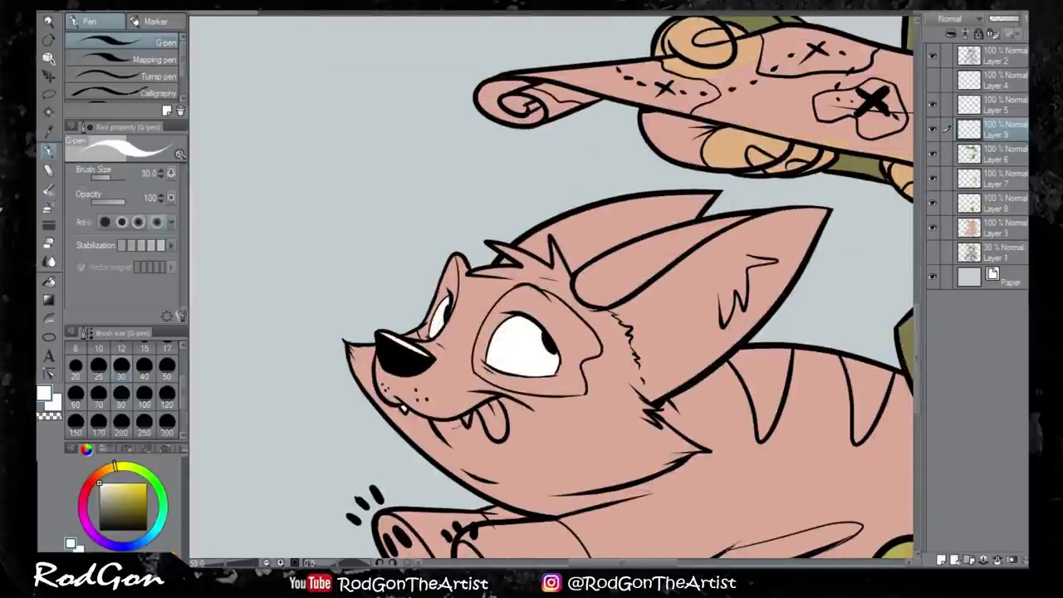
pyautogui.scroll(-4, 548, 290)
pyautogui.scroll(3, 548, 290)
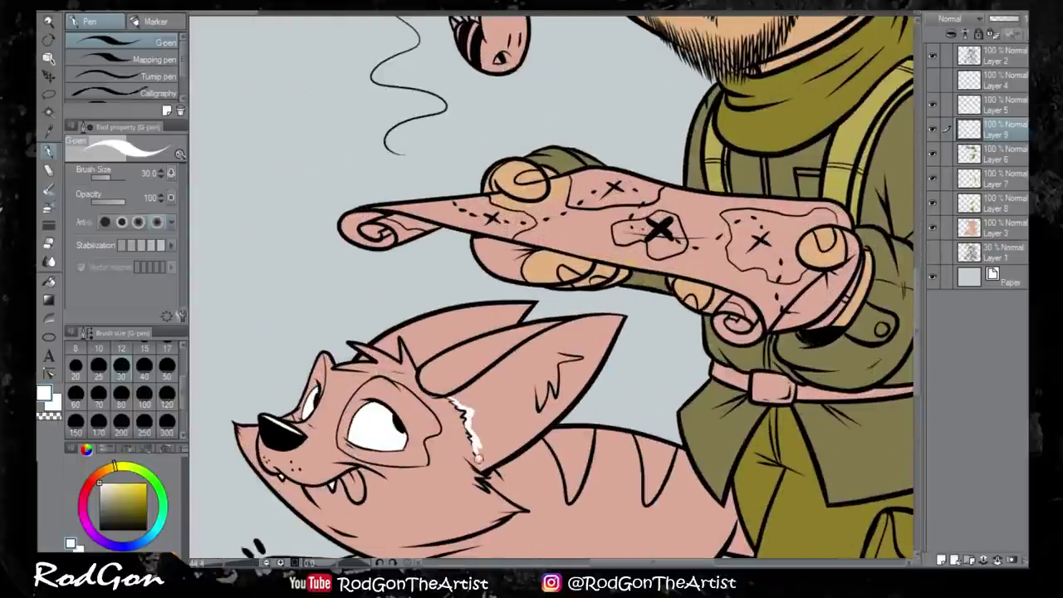
pyautogui.moveTo(581, 324)
pyautogui.mouseDown()
pyautogui.moveTo(514, 365)
pyautogui.moveTo(581, 357)
pyautogui.moveTo(499, 432)
pyautogui.moveTo(545, 366)
pyautogui.moveTo(490, 419)
pyautogui.moveTo(486, 452)
pyautogui.mouseUp()
# On a new layer, cover the pink map with pale cream using an 80 brush
pyautogui.scroll(-4, 844, 359)
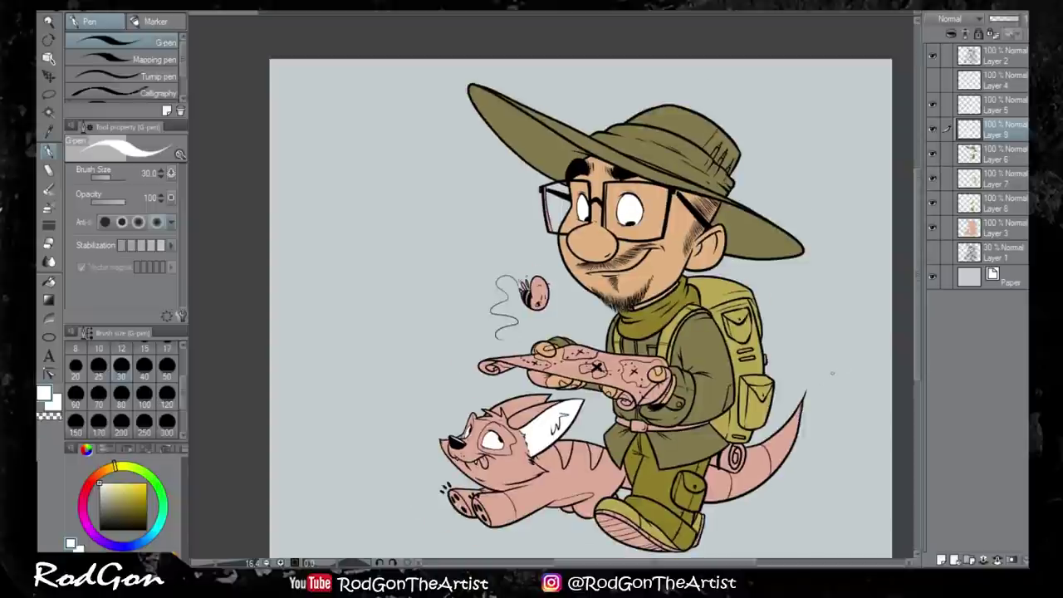
pyautogui.click(115, 487)
pyautogui.click(948, 555)
pyautogui.scroll(3, 522, 363)
pyautogui.moveTo(448, 366); pyautogui.dragTo(606, 349)
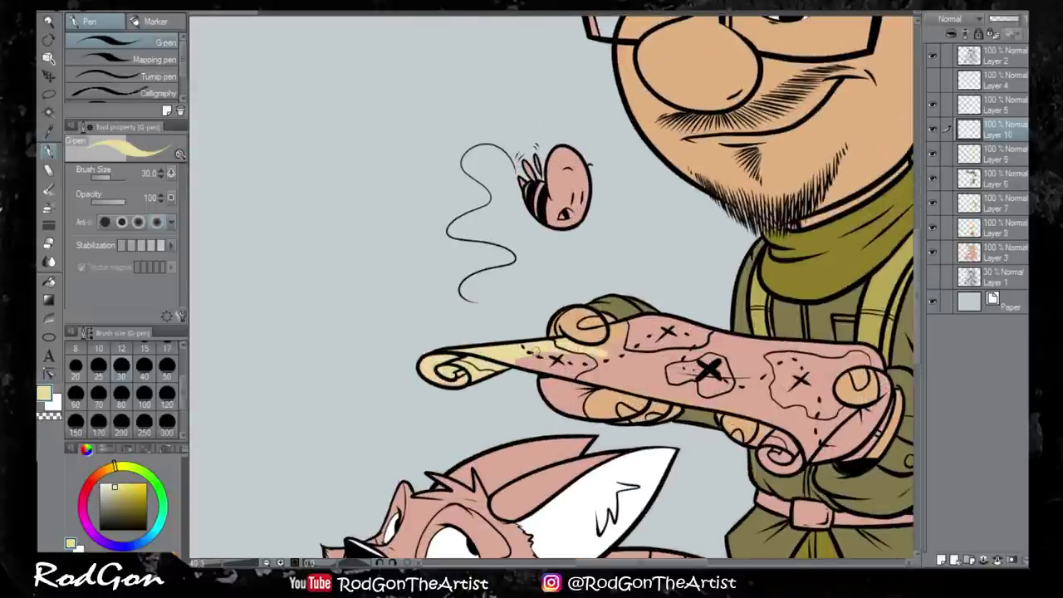
pyautogui.moveTo(565, 187); pyautogui.dragTo(368, 153)
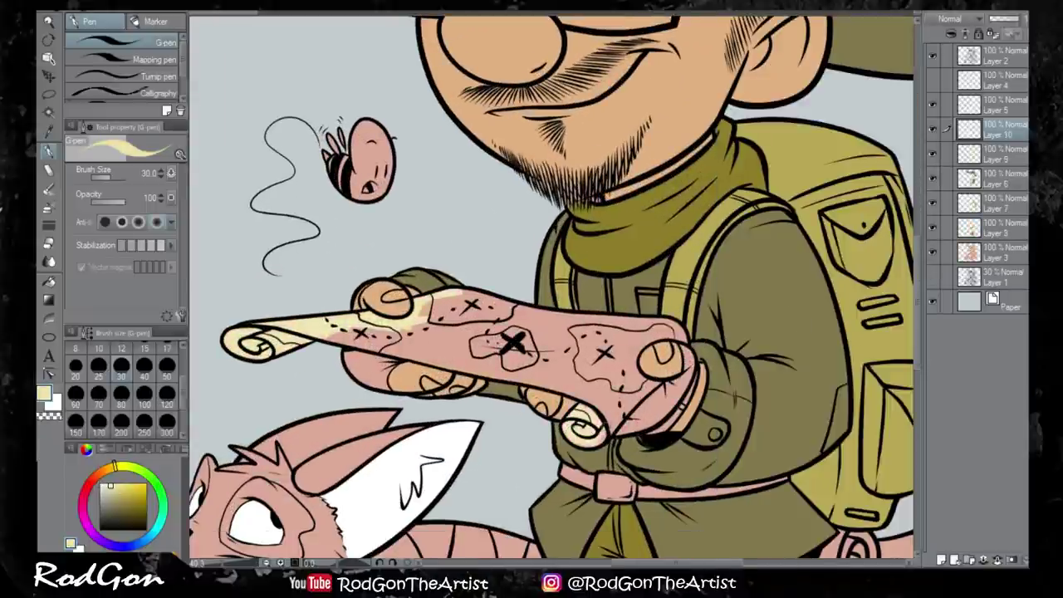
pyautogui.moveTo(581, 423); pyautogui.dragTo(660, 365)
pyautogui.moveTo(614, 419); pyautogui.dragTo(681, 324)
pyautogui.moveTo(465, 304); pyautogui.dragTo(643, 322)
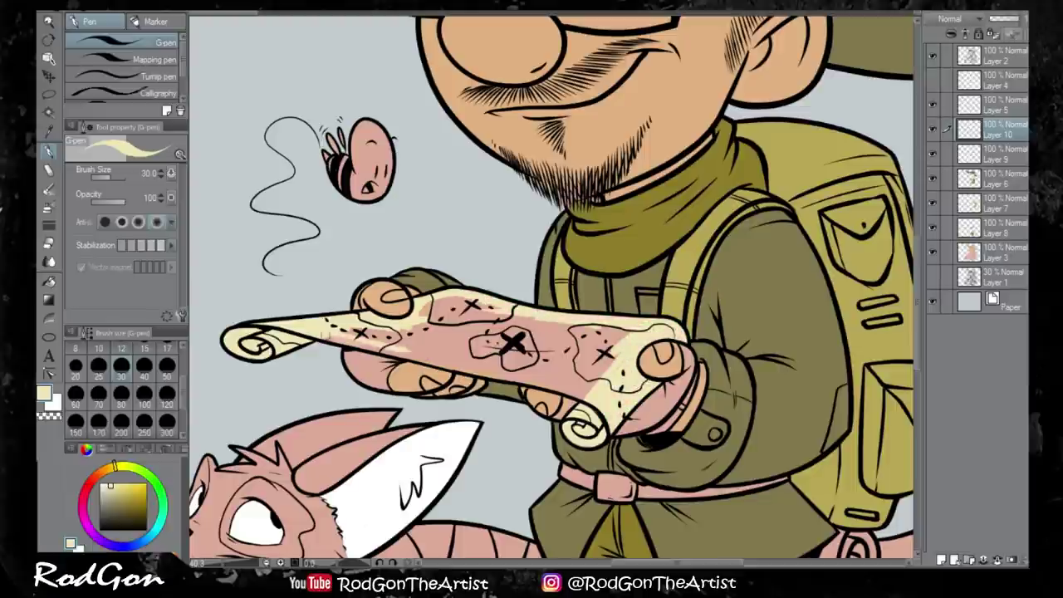
pyautogui.moveTo(332, 341); pyautogui.dragTo(532, 378)
pyautogui.click(121, 403)
pyautogui.moveTo(424, 295); pyautogui.dragTo(461, 314)
pyautogui.moveTo(349, 299); pyautogui.dragTo(602, 397)
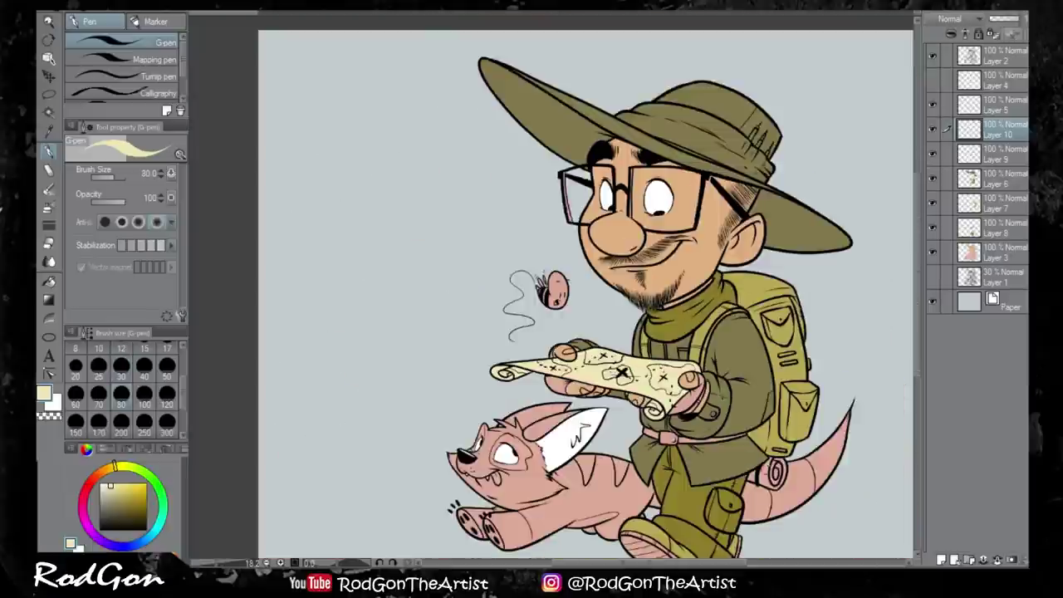
# On another new layer, paint the bee's body yellow and lighten its wings white
pyautogui.click(940, 561)
pyautogui.click(118, 469)
pyautogui.click(136, 492)
pyautogui.moveTo(515, 253)
pyautogui.mouseDown()
pyautogui.moveTo(538, 295)
pyautogui.moveTo(524, 306)
pyautogui.mouseUp()
pyautogui.scroll(1, 496, 288)
pyautogui.press('x')
pyautogui.moveTo(475, 239); pyautogui.dragTo(468, 264)
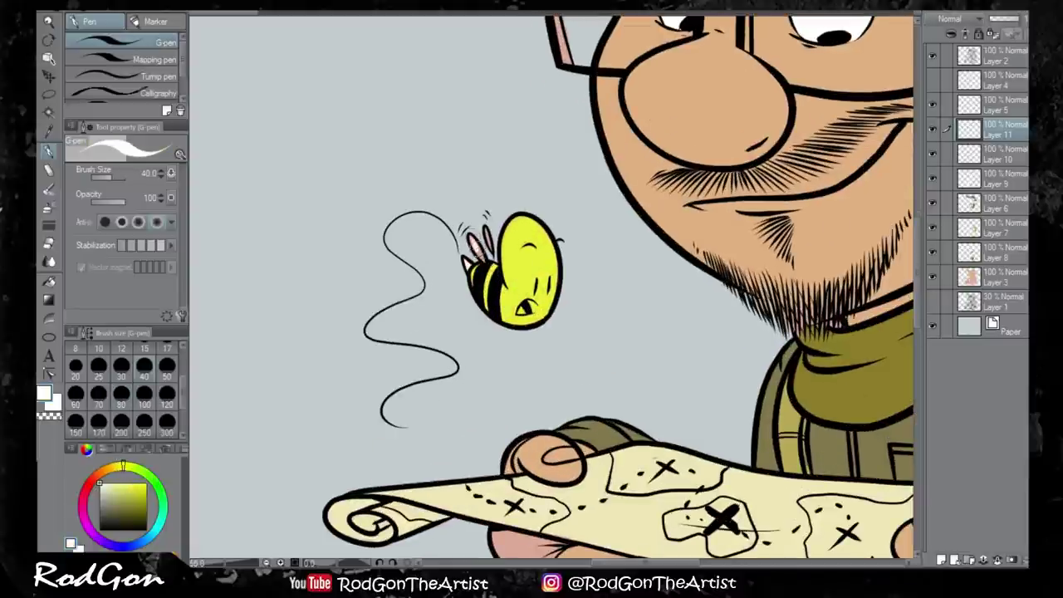
pyautogui.click(86, 480)
pyautogui.click(122, 490)
pyautogui.scroll(-4, 551, 290)
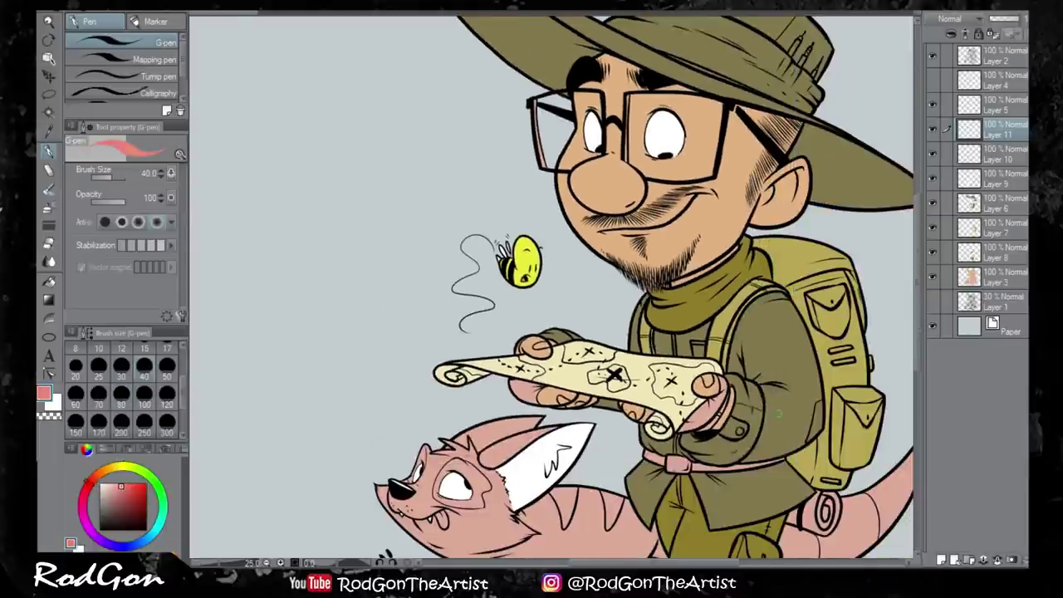
pyautogui.scroll(2, 551, 291)
# Back on Layer 9, paint the dog's tail tip white beside the boot
pyautogui.click(98, 483)
pyautogui.click(1015, 186)
pyautogui.scroll(2, 753, 399)
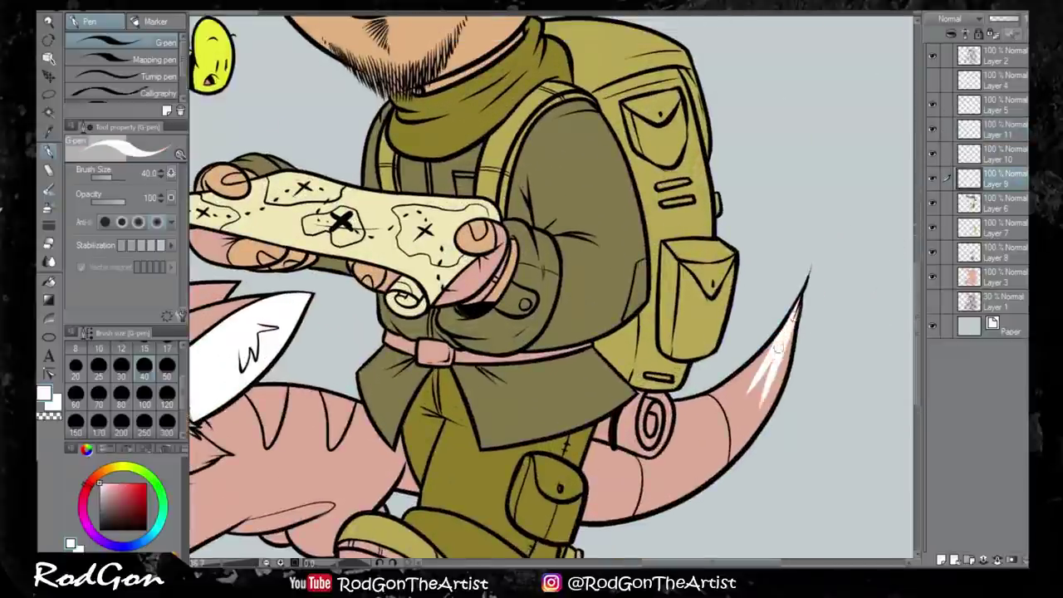
pyautogui.moveTo(793, 316)
pyautogui.mouseDown()
pyautogui.moveTo(722, 432)
pyautogui.moveTo(754, 405)
pyautogui.mouseUp()
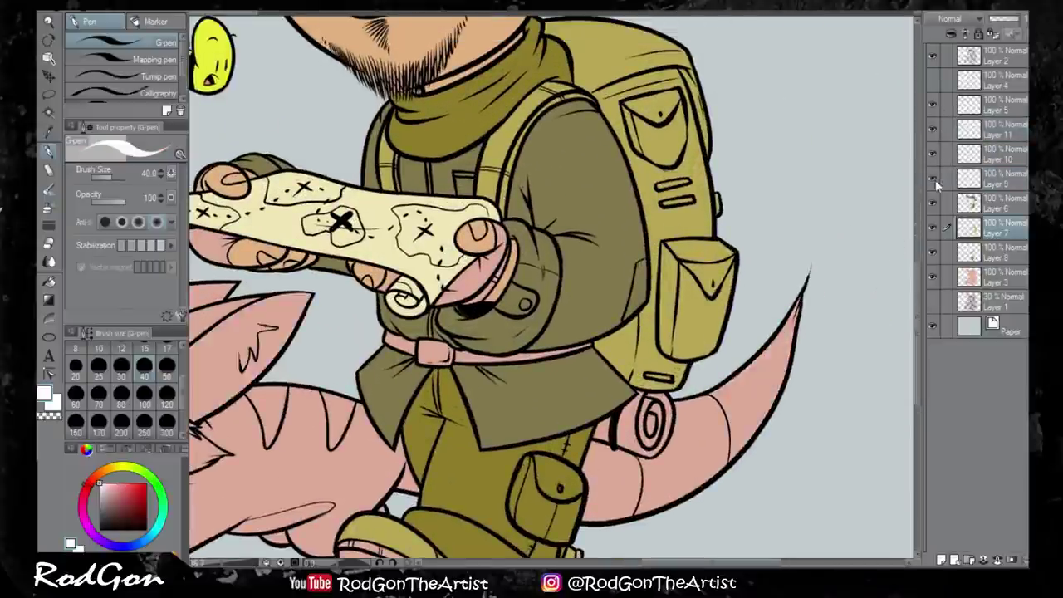
pyautogui.moveTo(589, 448)
pyautogui.mouseDown()
pyautogui.moveTo(632, 462)
pyautogui.moveTo(594, 451)
pyautogui.moveTo(618, 498)
pyautogui.mouseUp()
pyautogui.scroll(-1, 656, 498)
pyautogui.scroll(-1, 433, 458)
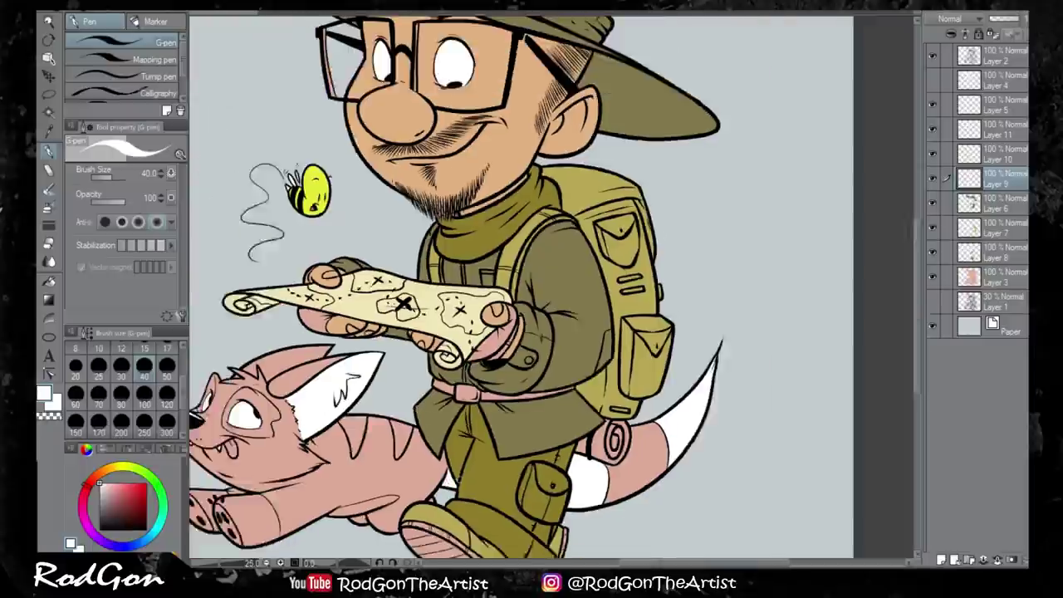
pyautogui.scroll(2, 249, 399)
# On new Layer 12, paint a solid black patch on the dog's head
pyautogui.hotkey('ctrl', 'shift', 'n')
pyautogui.press('x')
pyautogui.scroll(1, 559, 312)
pyautogui.moveTo(513, 340); pyautogui.dragTo(624, 287)
pyautogui.moveTo(561, 311); pyautogui.dragTo(664, 282)
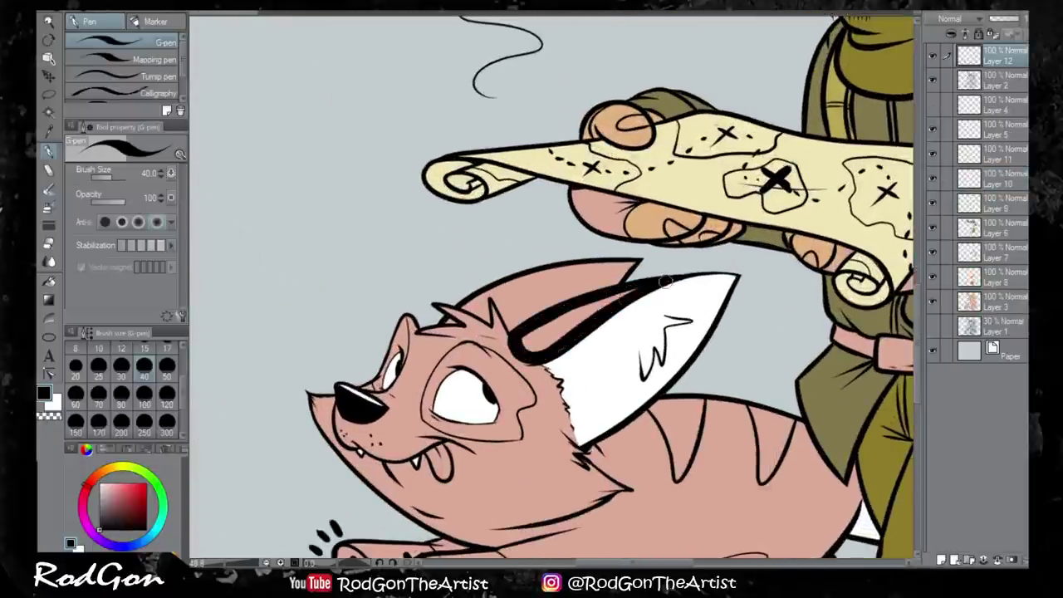
pyautogui.moveTo(523, 349); pyautogui.dragTo(631, 291)
pyautogui.scroll(-1, 581, 315)
pyautogui.scroll(1, 581, 316)
pyautogui.moveTo(490, 324)
pyautogui.mouseDown()
pyautogui.moveTo(563, 285)
pyautogui.moveTo(525, 275)
pyautogui.moveTo(462, 290)
pyautogui.moveTo(602, 259)
pyautogui.moveTo(488, 312)
pyautogui.mouseUp()
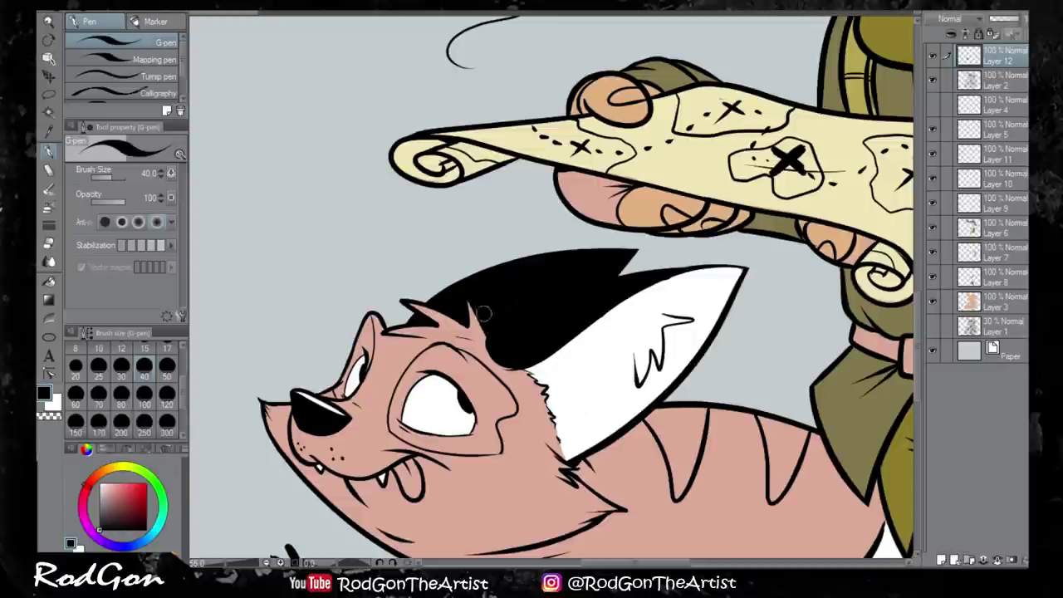
pyautogui.moveTo(1019, 18); pyautogui.dragTo(1011, 18)
pyautogui.hotkey('ctrl', 'z')
pyautogui.scroll(-2, 552, 290)
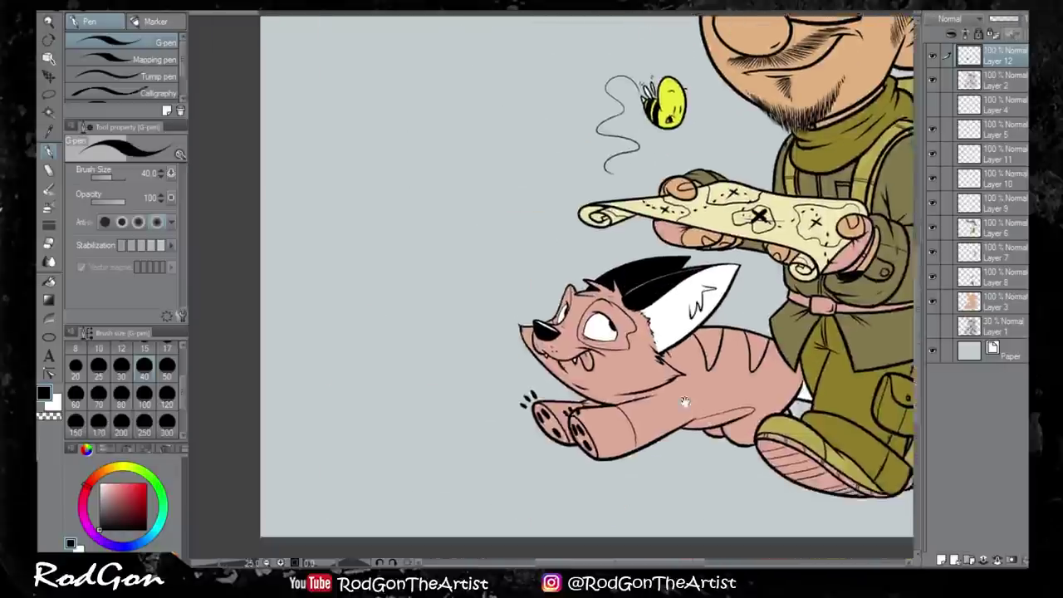
pyautogui.scroll(2, 551, 291)
# Add Layer 13 below Layer 9 and paint a dark brown mask around the dog's eye
pyautogui.hotkey('ctrl', 'shift', 'n')
pyautogui.moveTo(992, 104); pyautogui.dragTo(936, 232)
pyautogui.moveTo(532, 332); pyautogui.dragTo(581, 398)
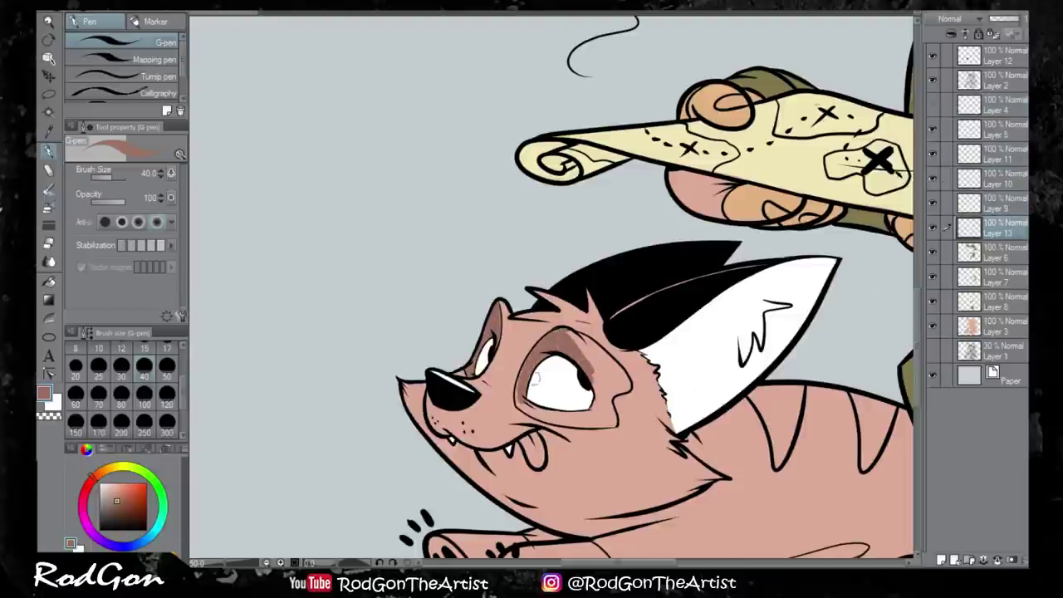
pyautogui.moveTo(573, 326); pyautogui.dragTo(627, 390)
pyautogui.moveTo(523, 411)
pyautogui.mouseDown()
pyautogui.moveTo(610, 415)
pyautogui.moveTo(640, 477)
pyautogui.mouseUp()
pyautogui.scroll(-3, 631, 345)
# Paint brown bands on the dog's tail
pyautogui.moveTo(681, 420); pyautogui.dragTo(714, 479)
pyautogui.scroll(3, 697, 448)
pyautogui.moveTo(645, 451); pyautogui.dragTo(661, 495)
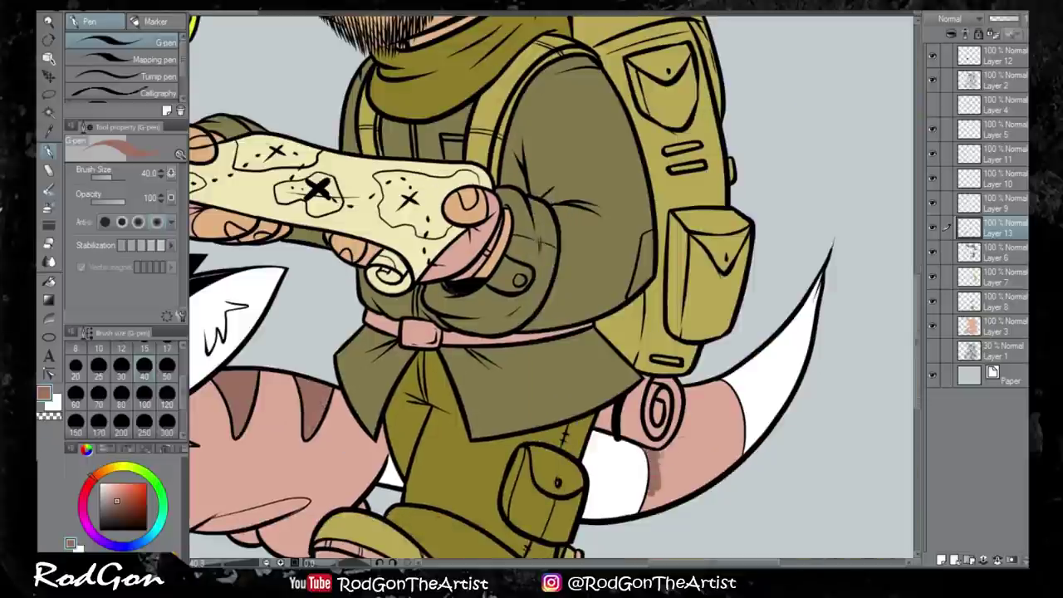
pyautogui.moveTo(664, 390); pyautogui.dragTo(731, 453)
pyautogui.moveTo(698, 394); pyautogui.dragTo(664, 499)
pyautogui.moveTo(714, 411); pyautogui.dragTo(664, 490)
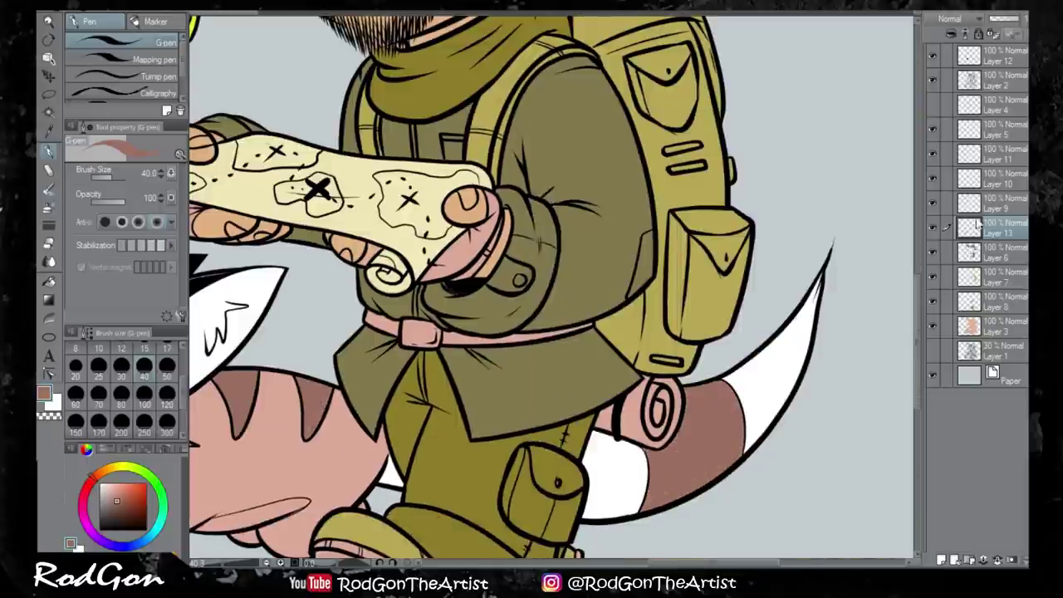
pyautogui.scroll(-3, 548, 349)
pyautogui.scroll(4, 523, 387)
# Shade the dog's front paw and paw pads brown
pyautogui.moveTo(373, 448); pyautogui.dragTo(415, 502)
pyautogui.moveTo(407, 444)
pyautogui.mouseDown()
pyautogui.moveTo(432, 469)
pyautogui.moveTo(459, 461)
pyautogui.mouseUp()
pyautogui.moveTo(374, 465); pyautogui.dragTo(453, 449)
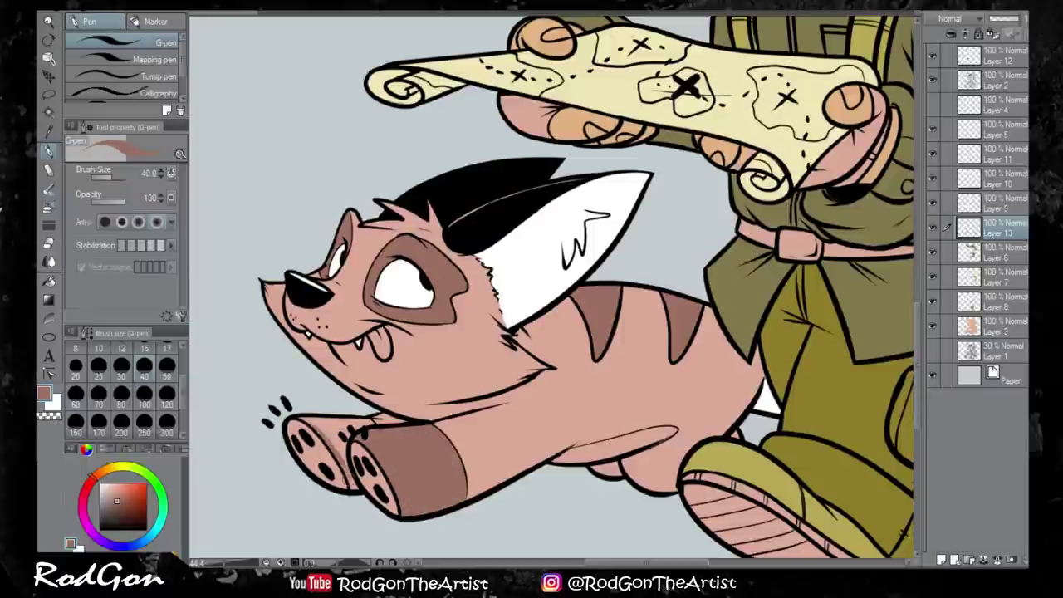
pyautogui.moveTo(315, 428); pyautogui.dragTo(357, 465)
pyautogui.scroll(-2, 548, 299)
pyautogui.scroll(2, 548, 299)
# Colour the dog's tongue salmon pink and add lighter salmon strokes on the muzzle and belly
pyautogui.click(123, 488)
pyautogui.moveTo(396, 309); pyautogui.dragTo(405, 329)
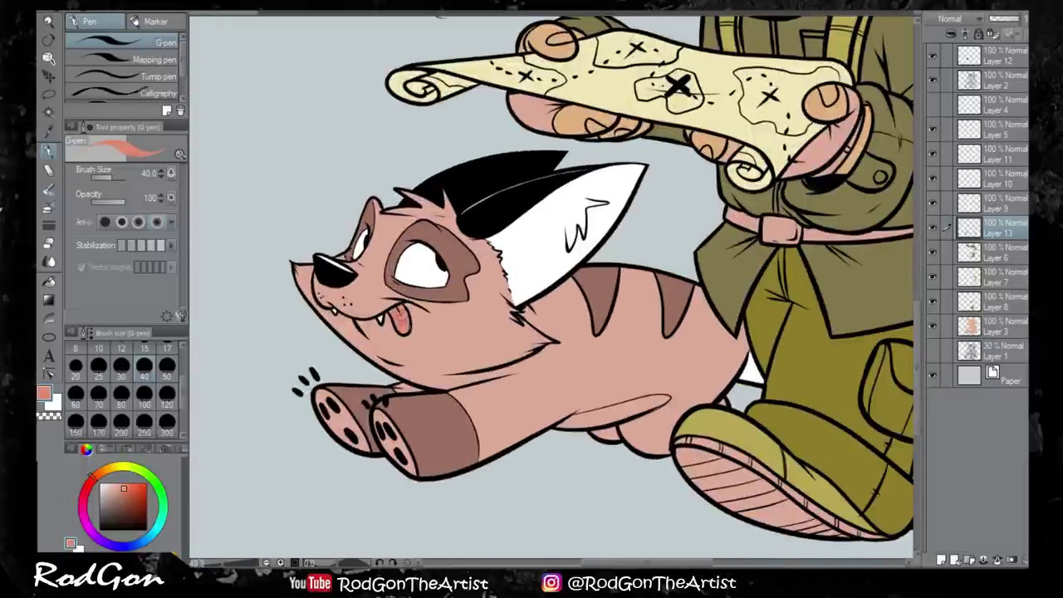
pyautogui.scroll(2, 548, 299)
pyautogui.click(109, 485)
pyautogui.moveTo(320, 361); pyautogui.dragTo(357, 386)
pyautogui.moveTo(665, 475); pyautogui.dragTo(573, 499)
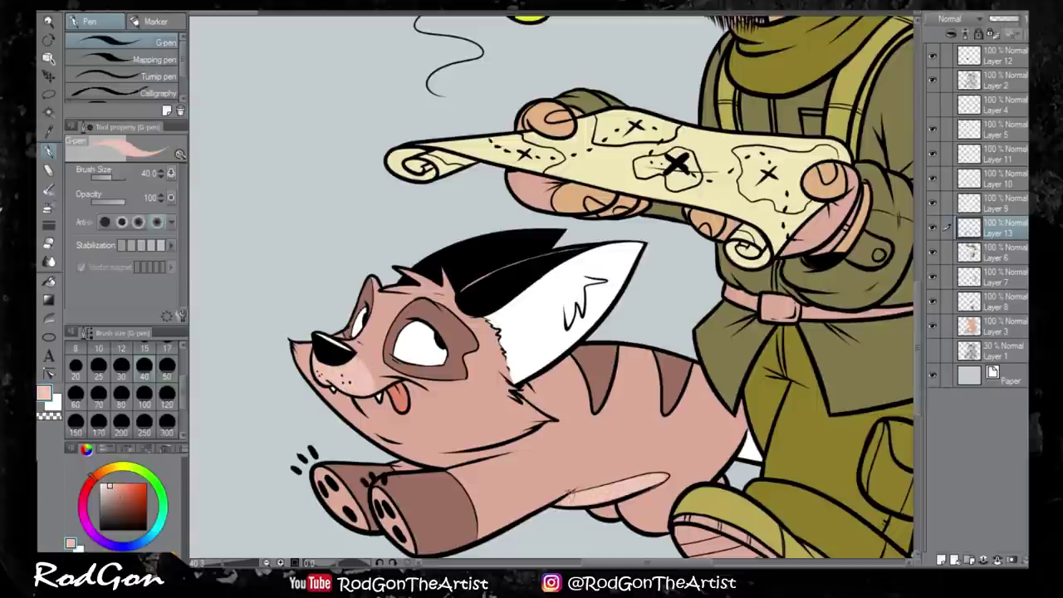
pyautogui.keyDown('alt'); pyautogui.click(619, 490); pyautogui.keyUp('alt')
pyautogui.scroll(-3, 618, 465)
pyautogui.scroll(2, 548, 291)
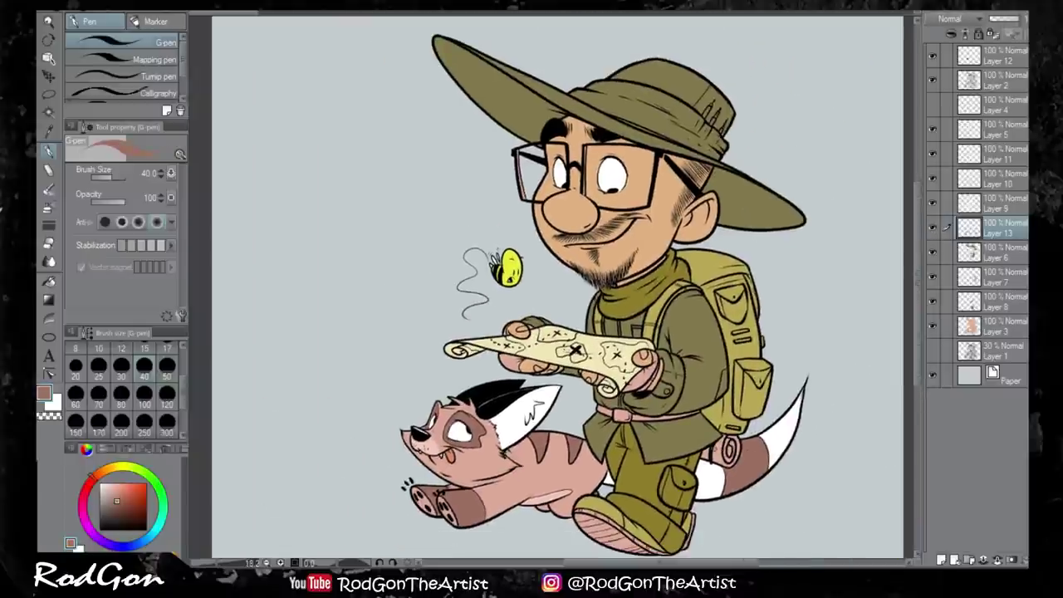
# Paint olive over the hat band on Layer 6, then erase the stray olive strokes
pyautogui.scroll(3, 548, 291)
pyautogui.keyDown('alt'); pyautogui.click(781, 274); pyautogui.keyUp('alt')
pyautogui.click(1001, 253)
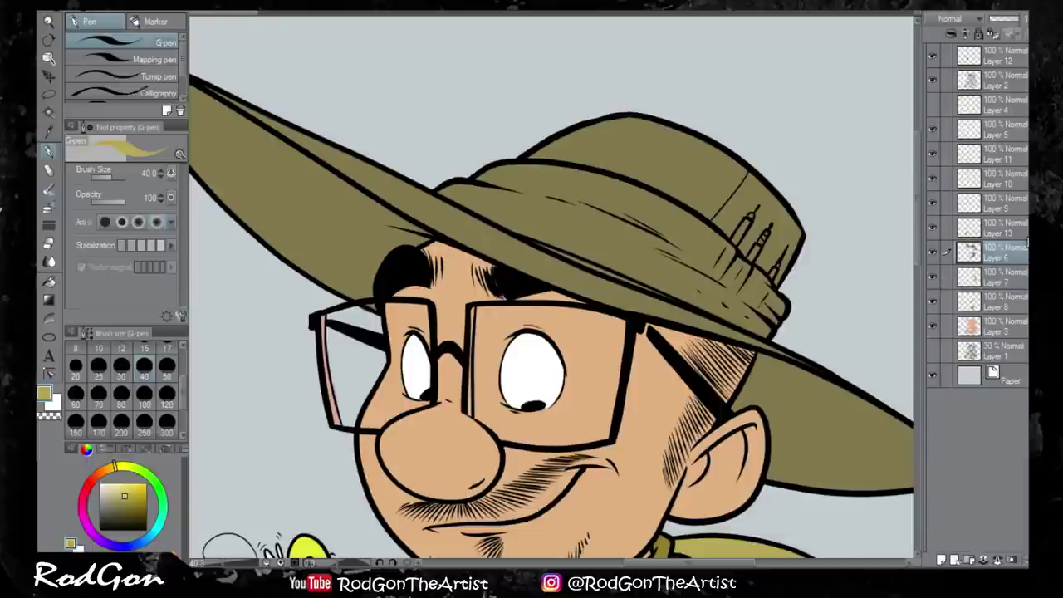
pyautogui.moveTo(444, 193)
pyautogui.mouseDown()
pyautogui.moveTo(643, 280)
pyautogui.moveTo(540, 187)
pyautogui.moveTo(730, 250)
pyautogui.moveTo(776, 323)
pyautogui.mouseUp()
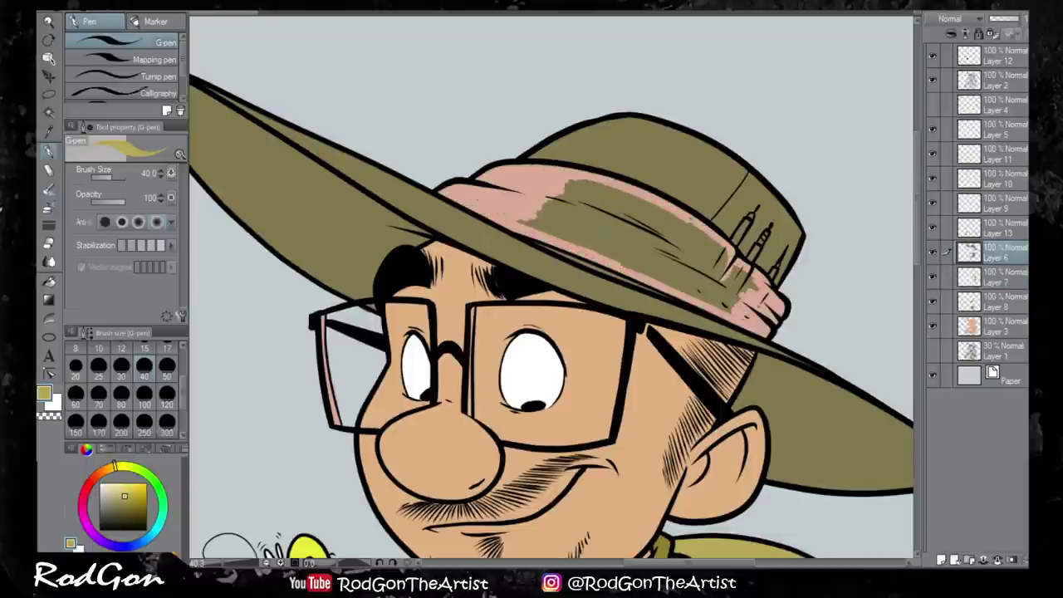
pyautogui.press('e')
pyautogui.moveTo(540, 184); pyautogui.dragTo(768, 301)
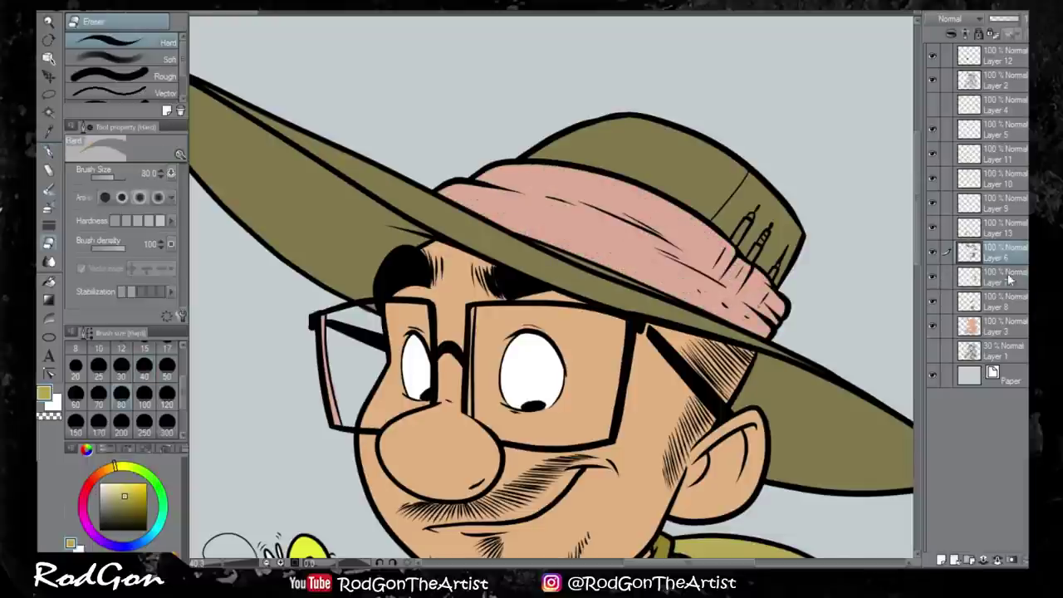
# Cover the remaining pink hat band with olive on Layer 7
pyautogui.click(1008, 278)
pyautogui.press('p')
pyautogui.moveTo(449, 199); pyautogui.dragTo(540, 174)
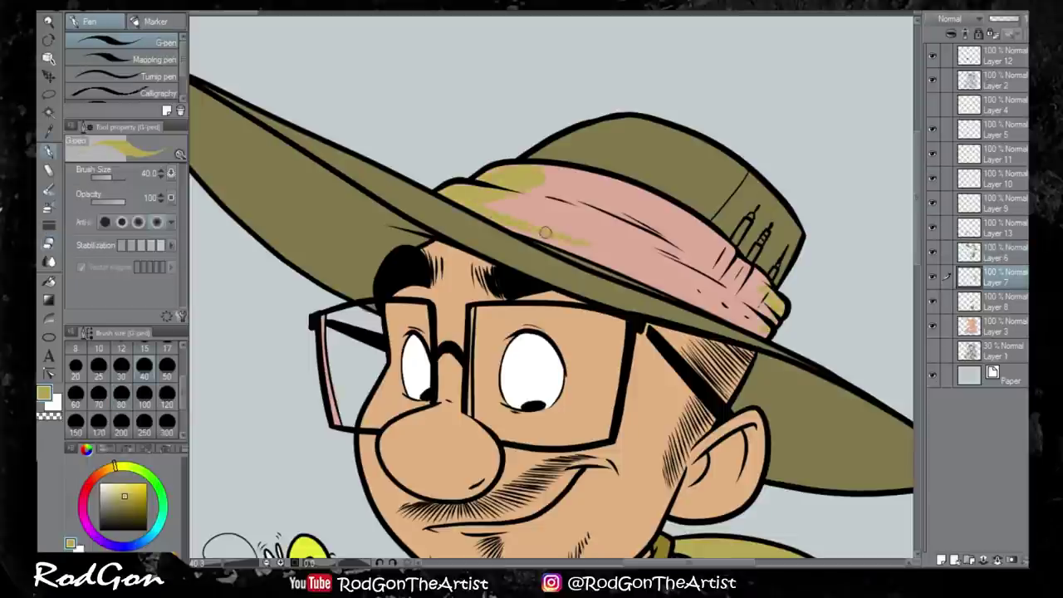
pyautogui.moveTo(546, 233)
pyautogui.mouseDown()
pyautogui.moveTo(636, 270)
pyautogui.moveTo(711, 259)
pyautogui.moveTo(621, 188)
pyautogui.mouseUp()
pyautogui.moveTo(490, 208); pyautogui.dragTo(714, 249)
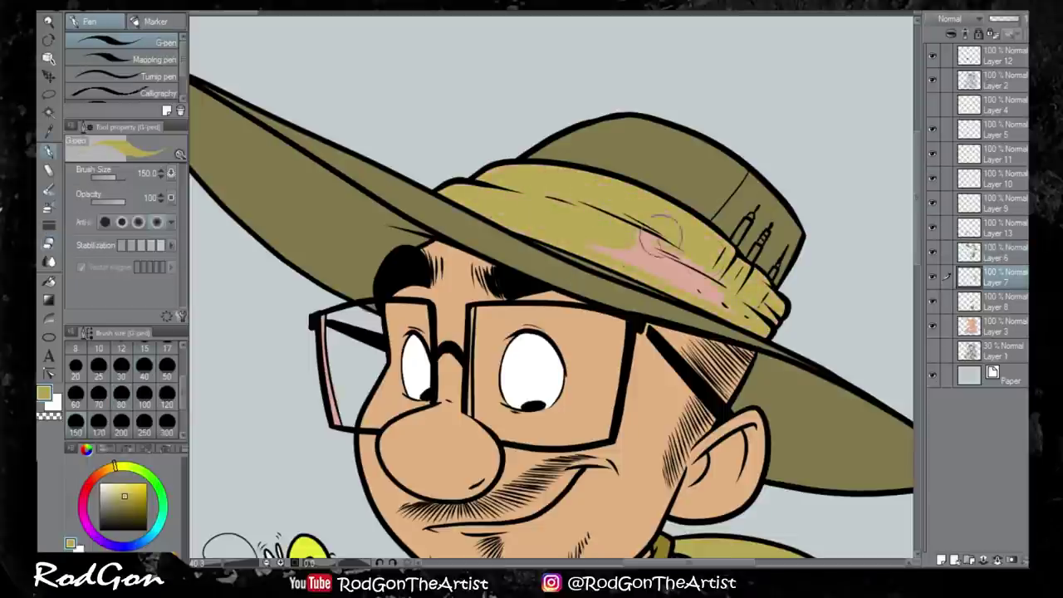
pyautogui.moveTo(598, 232); pyautogui.dragTo(727, 308)
# With a size-30 brush on Layer 3, paint the nose orange, then repaint it uniform brown
pyautogui.click(121, 367)
pyautogui.hotkey('ctrl', '-')
pyautogui.hotkey('ctrl', '-')
pyautogui.hotkey('ctrl', '-')
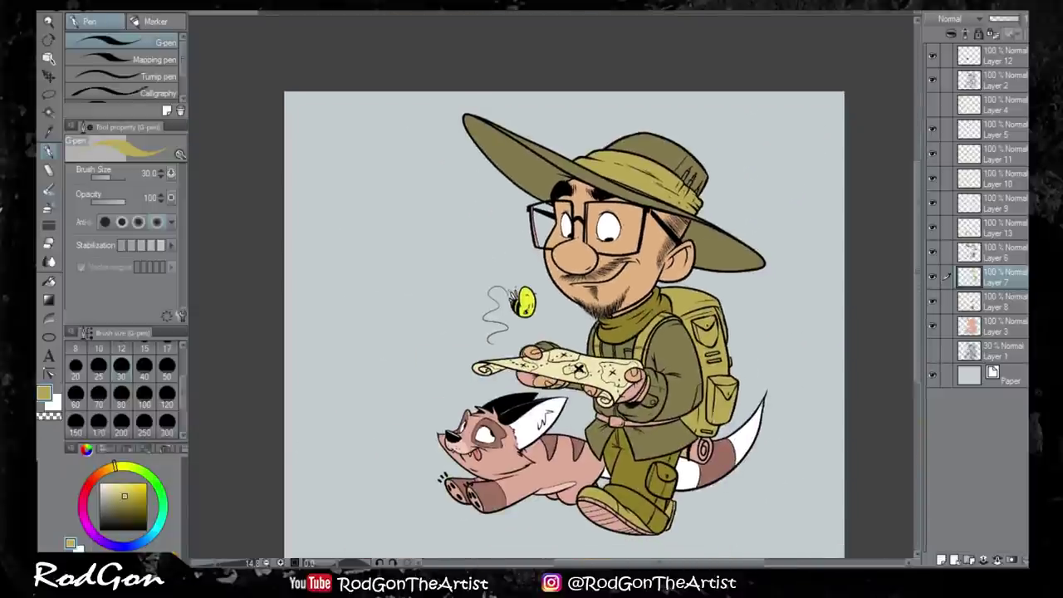
pyautogui.hotkey('ctrl', '+')
pyautogui.hotkey('ctrl', '+')
pyautogui.hotkey('ctrl', '+')
pyautogui.hotkey('ctrl', '-')
pyautogui.hotkey('ctrl', '-')
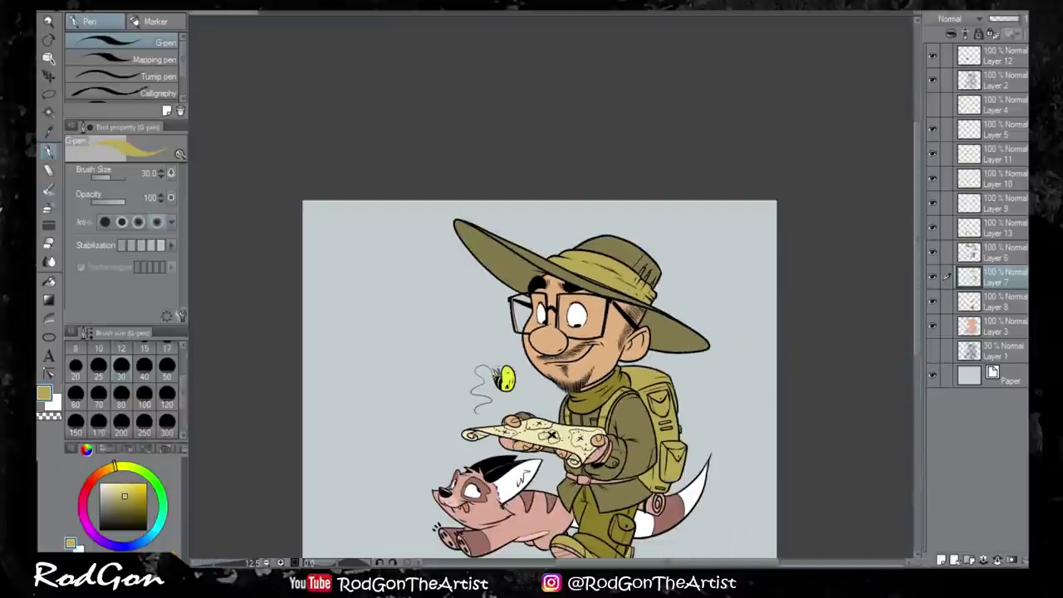
pyautogui.hotkey('ctrl', '+')
pyautogui.hotkey('ctrl', '+')
pyautogui.click(980, 326)
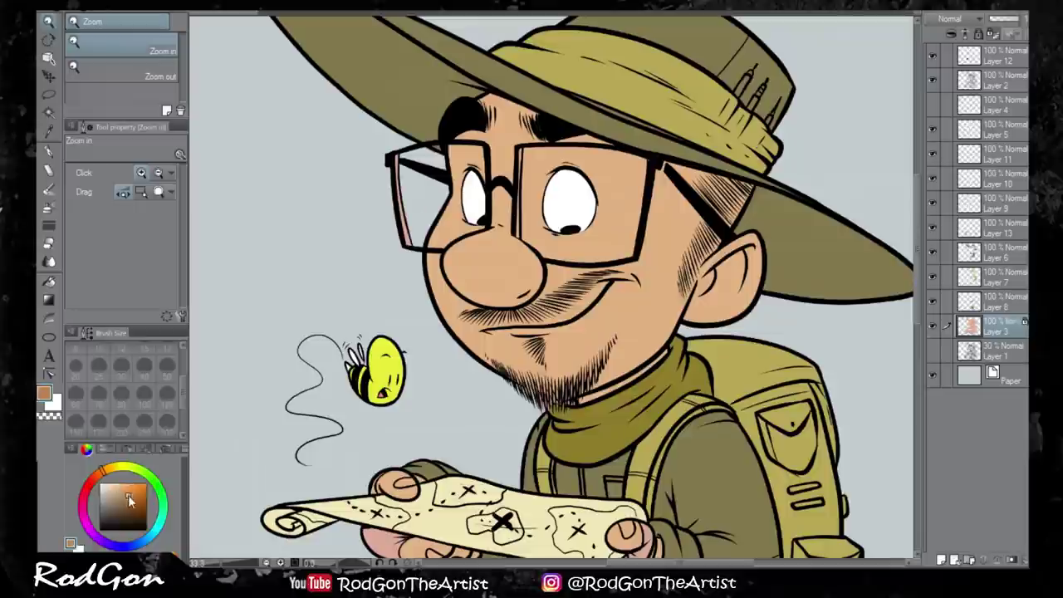
pyautogui.click(47, 150)
pyautogui.moveTo(465, 249)
pyautogui.mouseDown()
pyautogui.moveTo(506, 282)
pyautogui.moveTo(498, 274)
pyautogui.mouseUp()
pyautogui.click(122, 495)
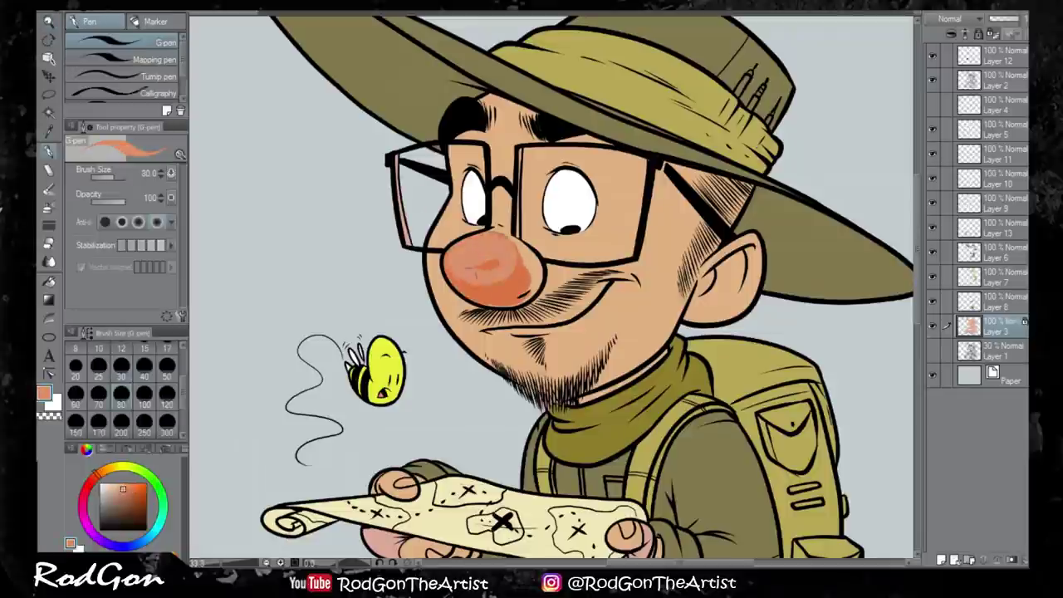
pyautogui.moveTo(456, 240)
pyautogui.mouseDown()
pyautogui.moveTo(507, 282)
pyautogui.moveTo(531, 266)
pyautogui.mouseUp()
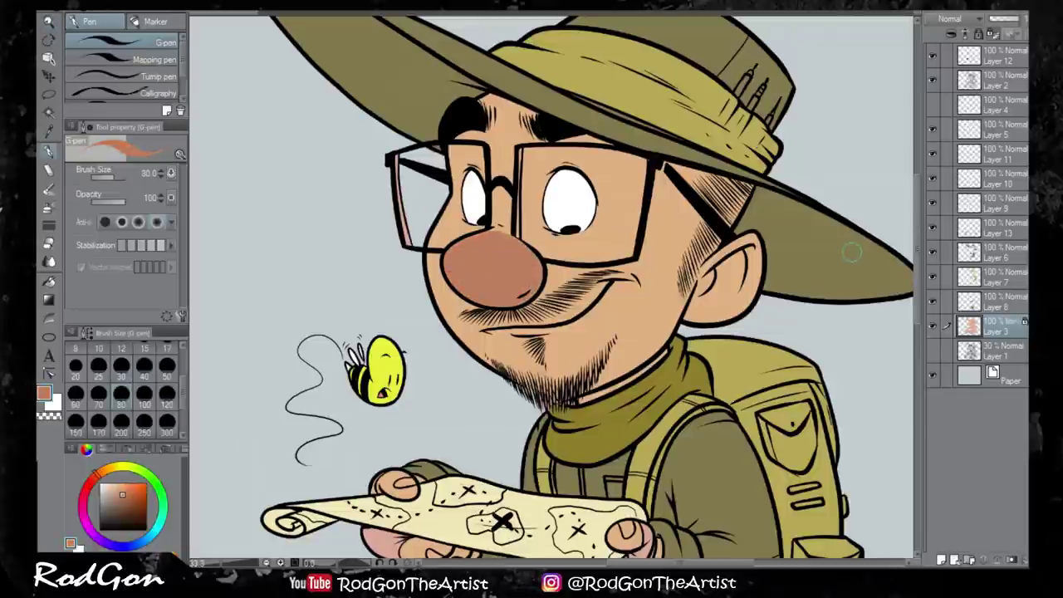
# Paint over the ear with a bigger brush and choose a lighter skin tone
pyautogui.scroll(1, 676, 269)
pyautogui.moveTo(722, 249); pyautogui.dragTo(739, 287)
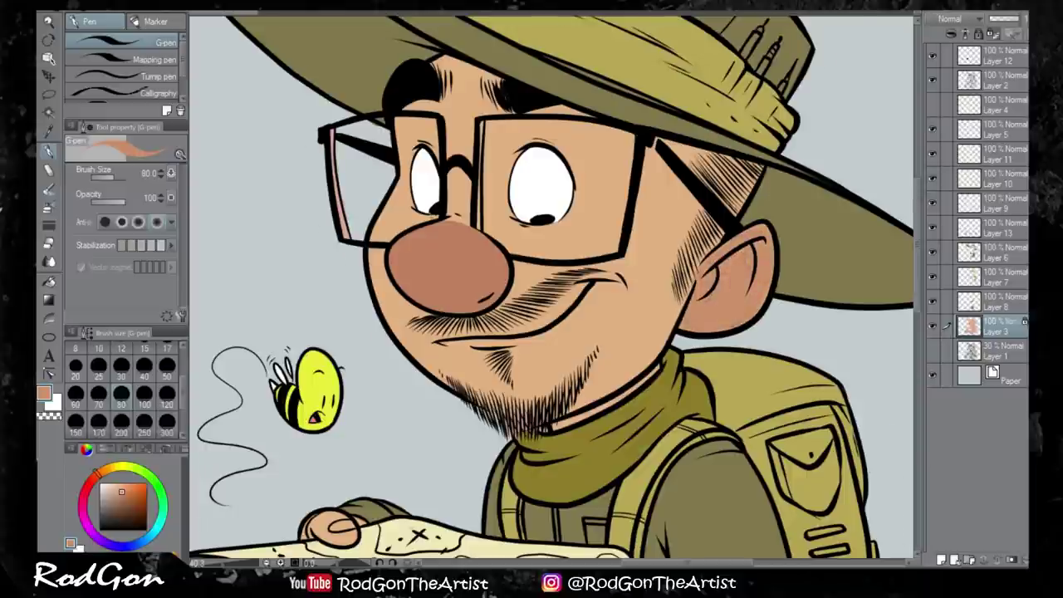
pyautogui.scroll(-5, 552, 291)
pyautogui.click(121, 365)
pyautogui.click(115, 494)
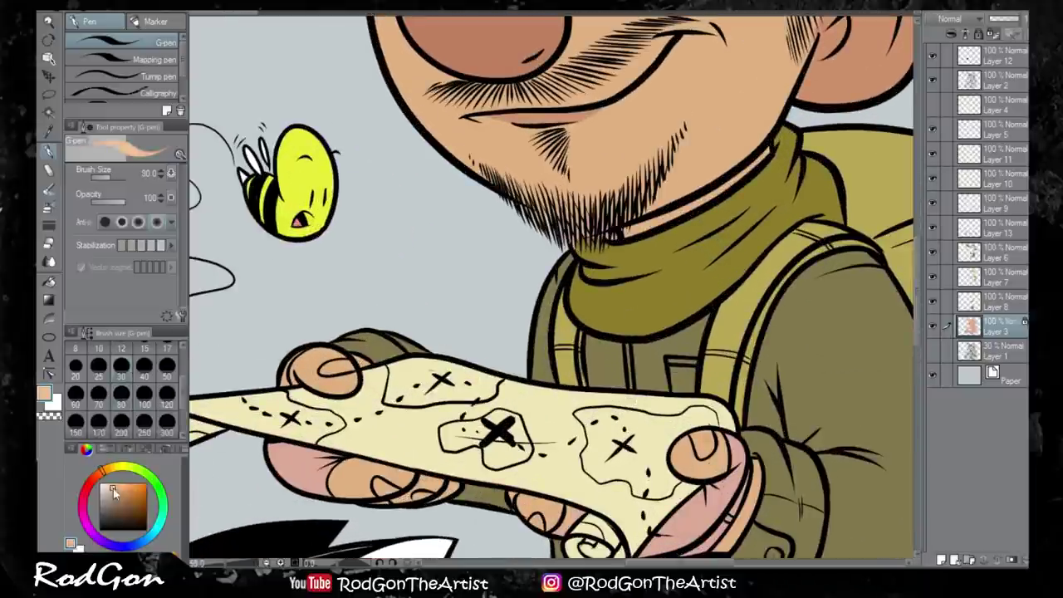
pyautogui.scroll(-3, 552, 291)
pyautogui.scroll(3, 498, 316)
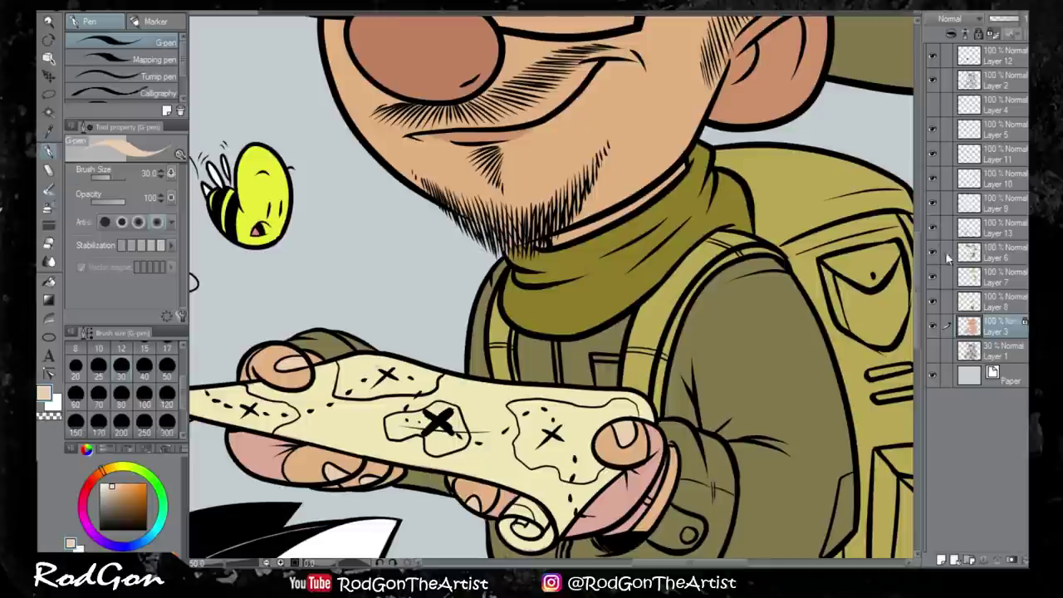
# Paint dark olive shading on the hat brim on Layer 6 with a size-80 brush
pyautogui.click(988, 301)
pyautogui.keyDown('alt'); pyautogui.click(514, 245); pyautogui.keyUp('alt')
pyautogui.scroll(-2, 552, 291)
pyautogui.click(988, 79)
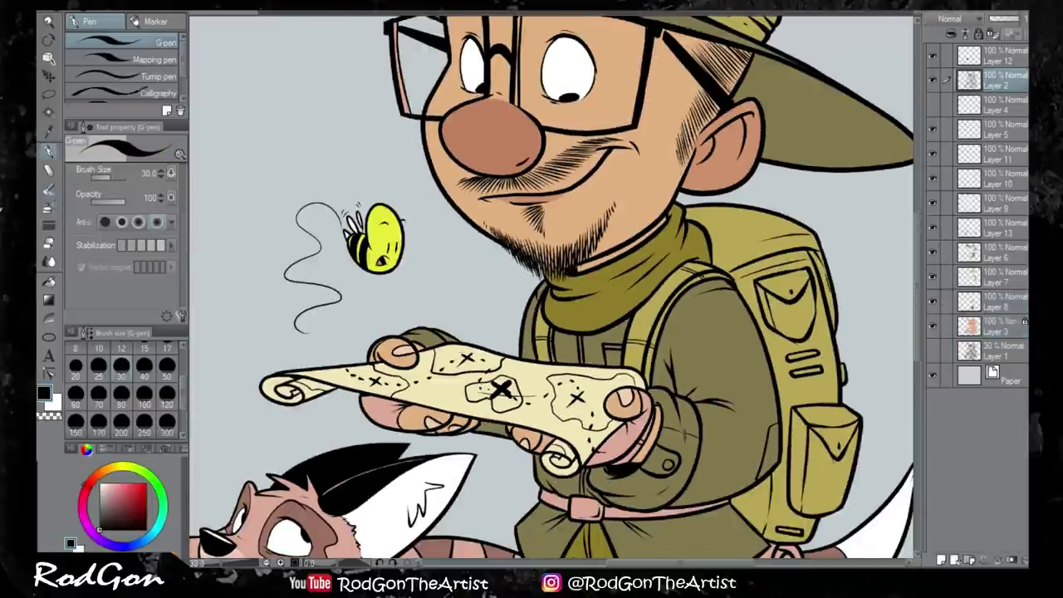
pyautogui.scroll(-2, 552, 291)
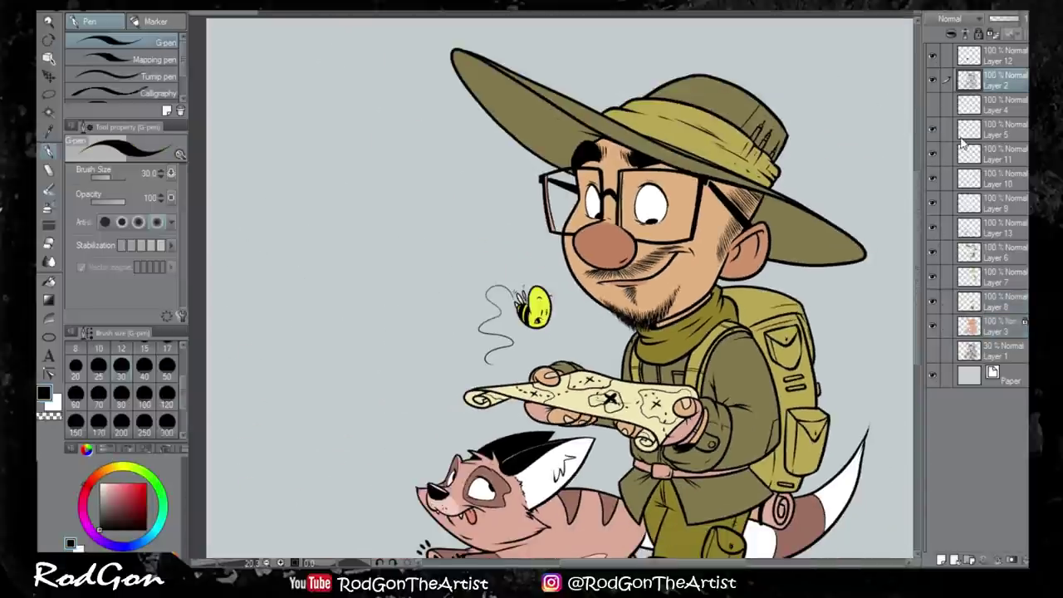
pyautogui.click(988, 251)
pyautogui.scroll(3, 552, 291)
pyautogui.keyDown('alt'); pyautogui.click(373, 249); pyautogui.keyUp('alt')
pyautogui.click(121, 404)
pyautogui.moveTo(299, 216)
pyautogui.mouseDown()
pyautogui.moveTo(365, 299)
pyautogui.moveTo(490, 328)
pyautogui.mouseUp()
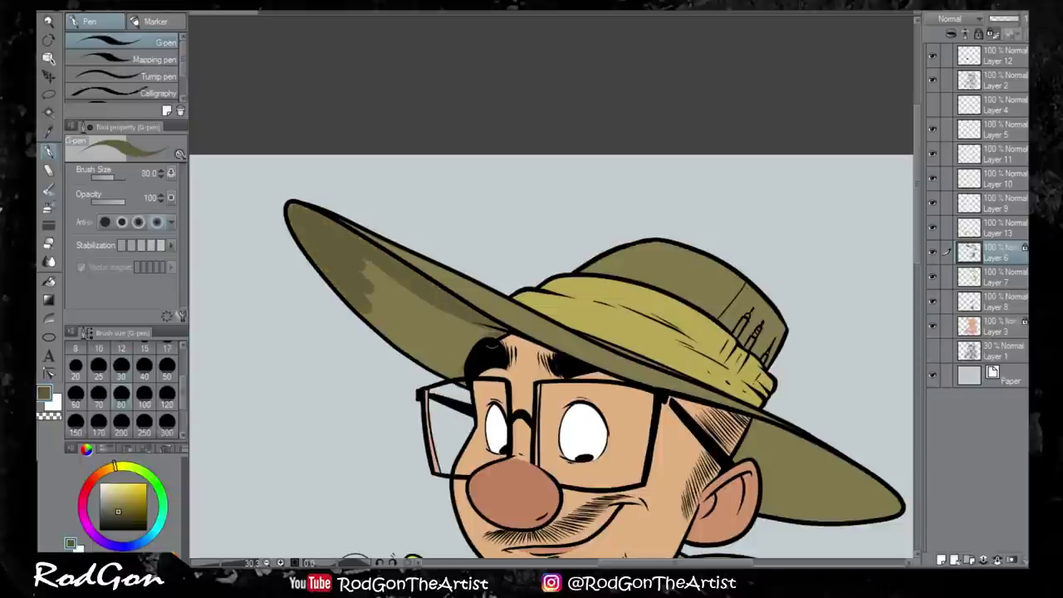
# Undo the brim stroke and paint dark shading on the sleeve near the hand
pyautogui.hotkey('ctrl', 'z')
pyautogui.scroll(-2, 795, 494)
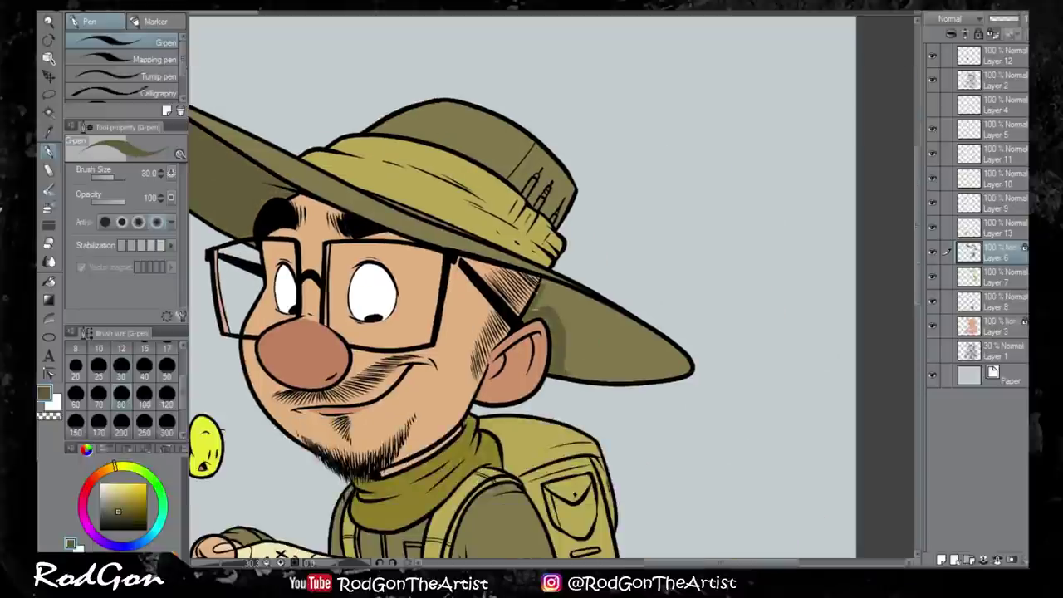
pyautogui.scroll(2, 614, 341)
pyautogui.scroll(-2, 552, 290)
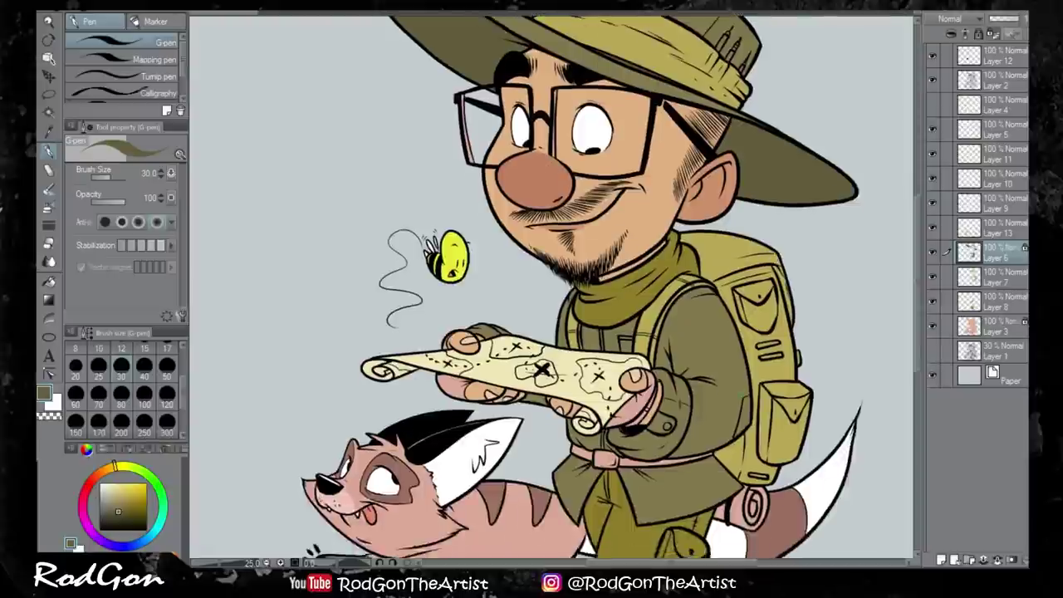
pyautogui.scroll(2, 552, 290)
pyautogui.moveTo(631, 374)
pyautogui.mouseDown()
pyautogui.moveTo(639, 416)
pyautogui.moveTo(644, 378)
pyautogui.moveTo(573, 465)
pyautogui.moveTo(663, 433)
pyautogui.mouseUp()
pyautogui.scroll(-2, 552, 291)
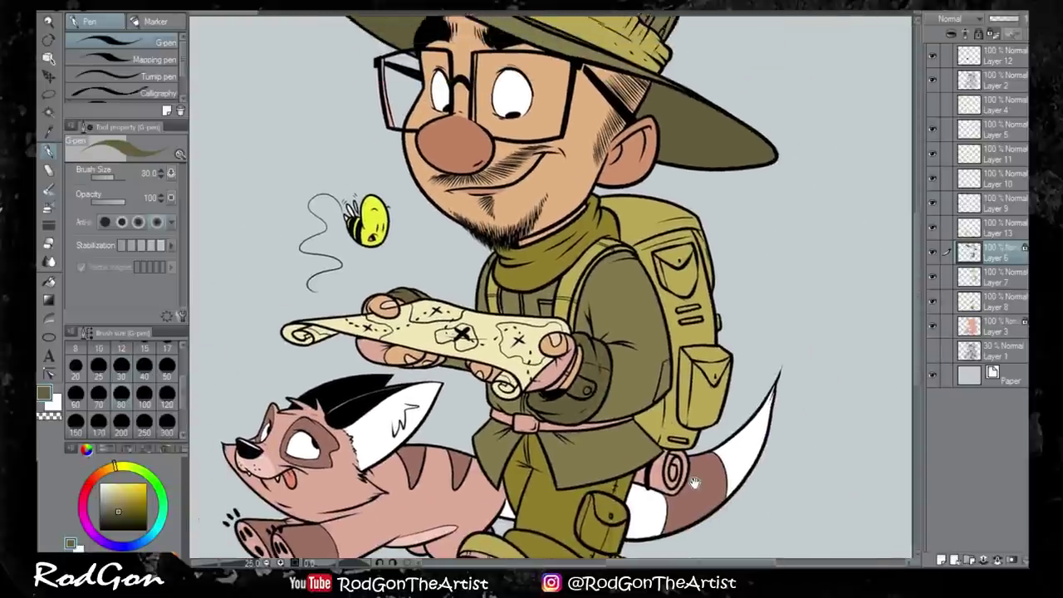
pyautogui.scroll(2, 552, 291)
# Switch to Layer 7 and pick a new olive colour
pyautogui.click(996, 276)
pyautogui.click(126, 509)
pyautogui.scroll(-2, 532, 290)
pyautogui.scroll(2, 532, 291)
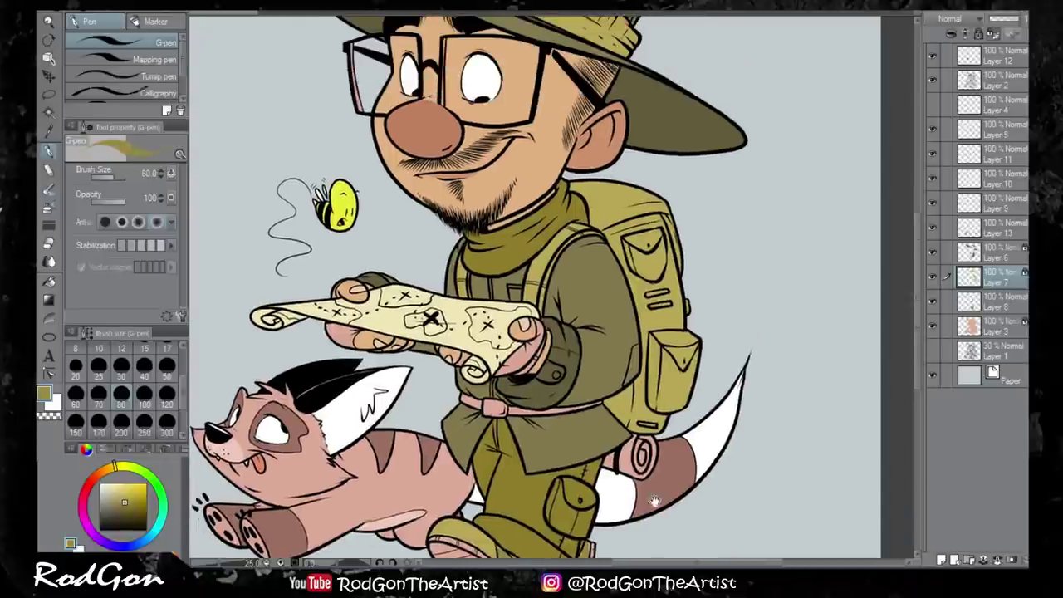
pyautogui.scroll(1, 532, 291)
pyautogui.scroll(-1, 648, 333)
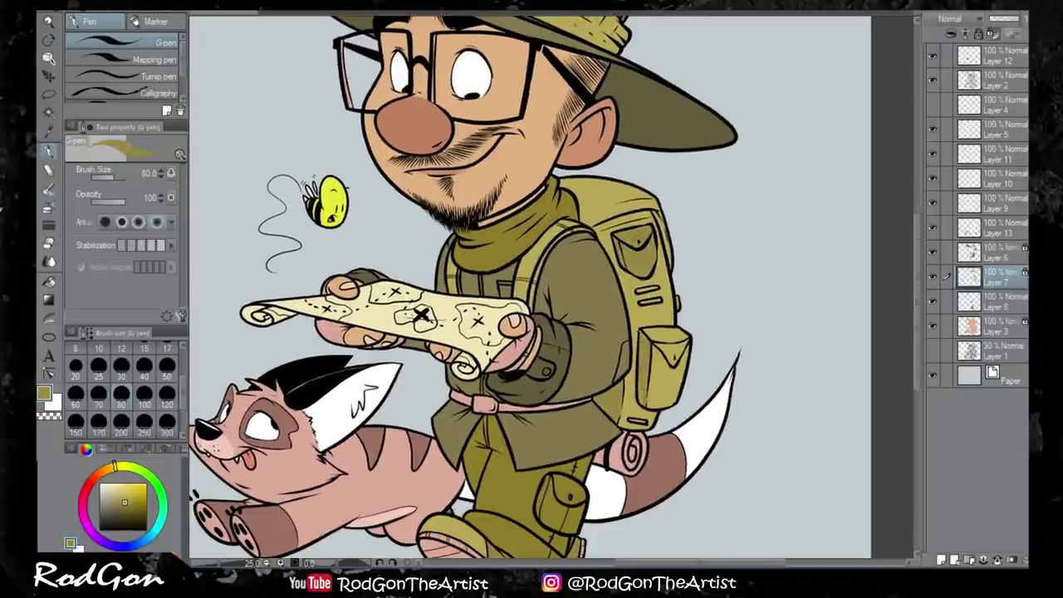
pyautogui.scroll(2, 531, 291)
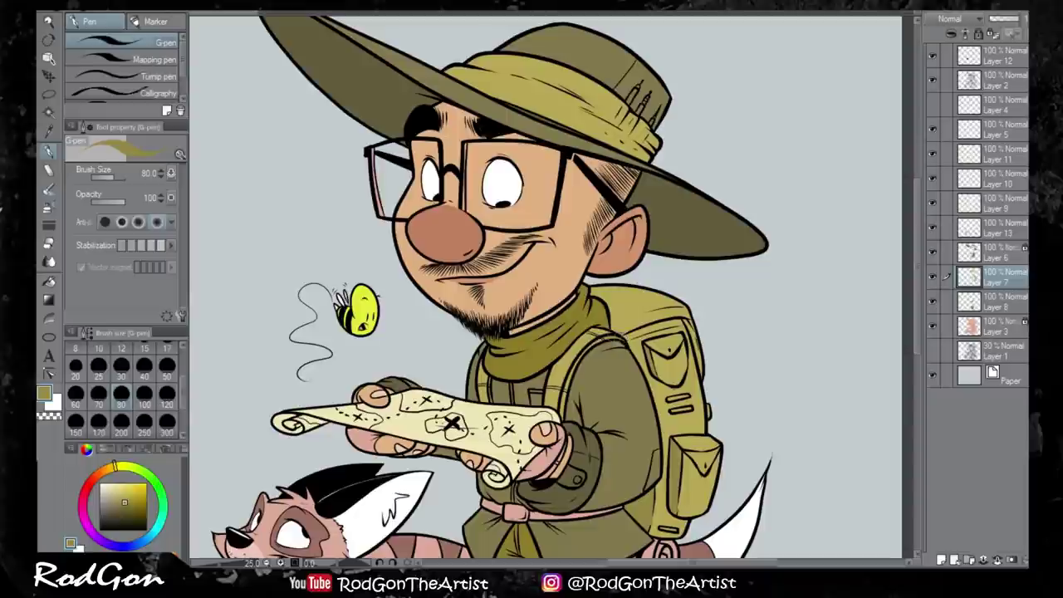
pyautogui.scroll(2, 617, 257)
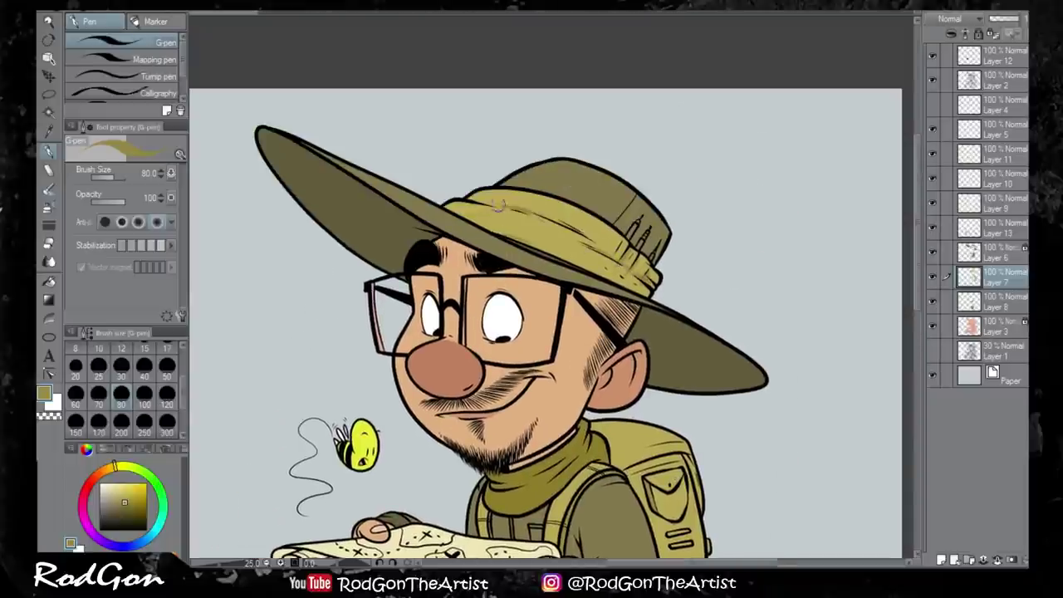
pyautogui.scroll(-4, 544, 324)
pyautogui.scroll(2, 545, 324)
# Fit the drawing to the window and toggle Layer 3's visibility to compare its colours
pyautogui.click(954, 303)
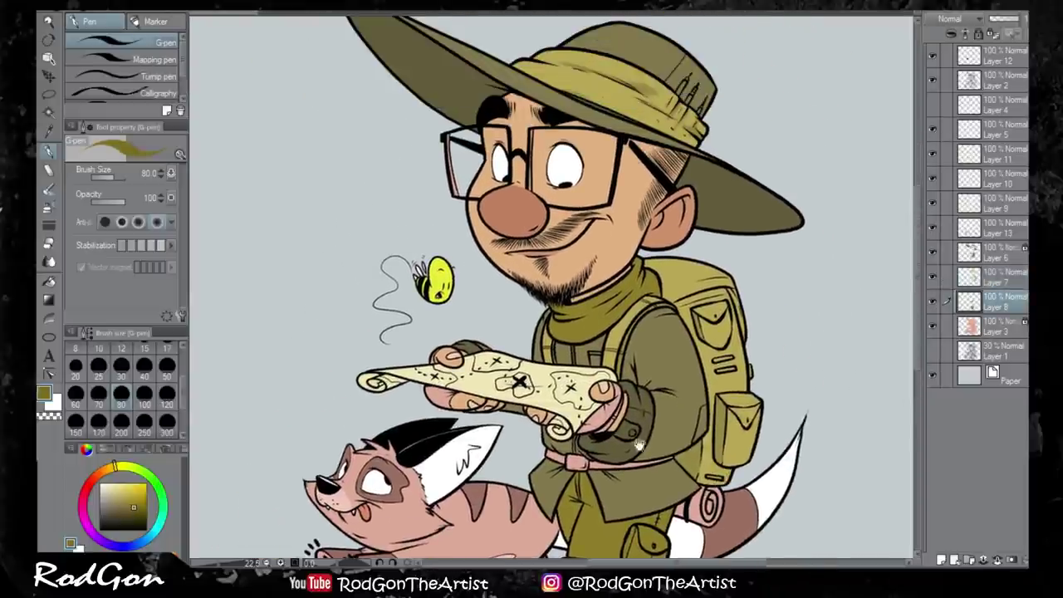
pyautogui.scroll(-2, 593, 446)
pyautogui.scroll(2, 551, 291)
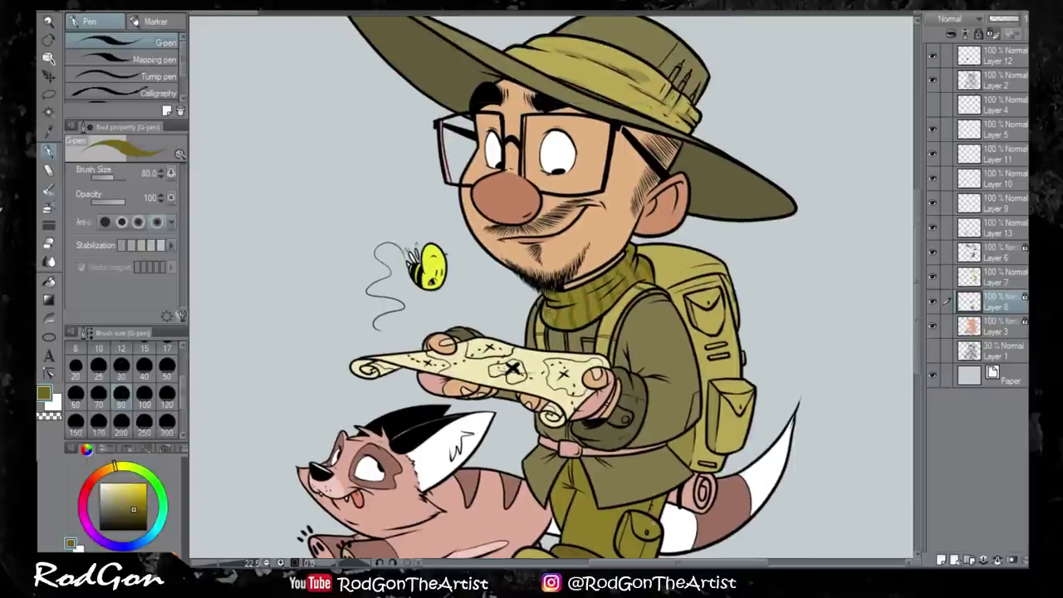
pyautogui.hotkey('ctrl', '0')
pyautogui.click(934, 326)
pyautogui.click(934, 326)
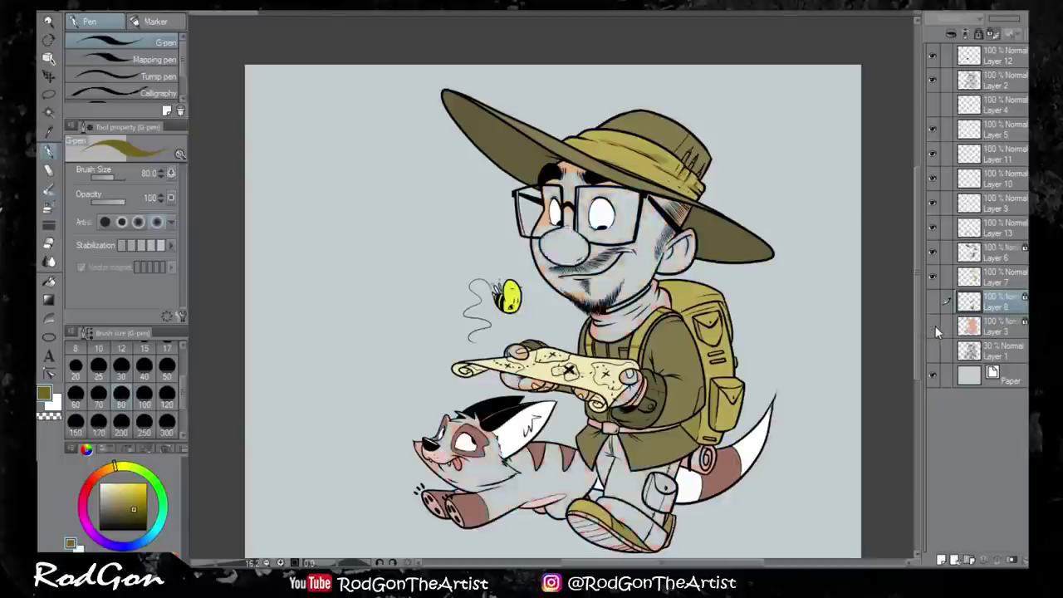
pyautogui.click(934, 327)
pyautogui.click(933, 326)
# Hatch the sideburn beside the ear on Layer 3
pyautogui.scroll(3, 671, 106)
pyautogui.click(972, 327)
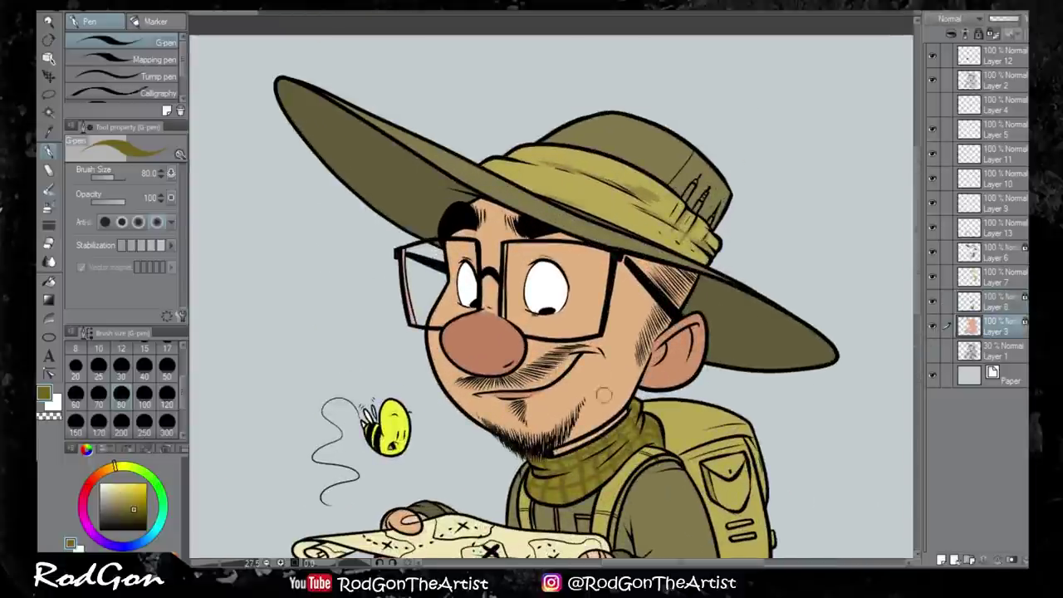
pyautogui.moveTo(656, 266); pyautogui.dragTo(681, 307)
pyautogui.hotkey('ctrl', '0')
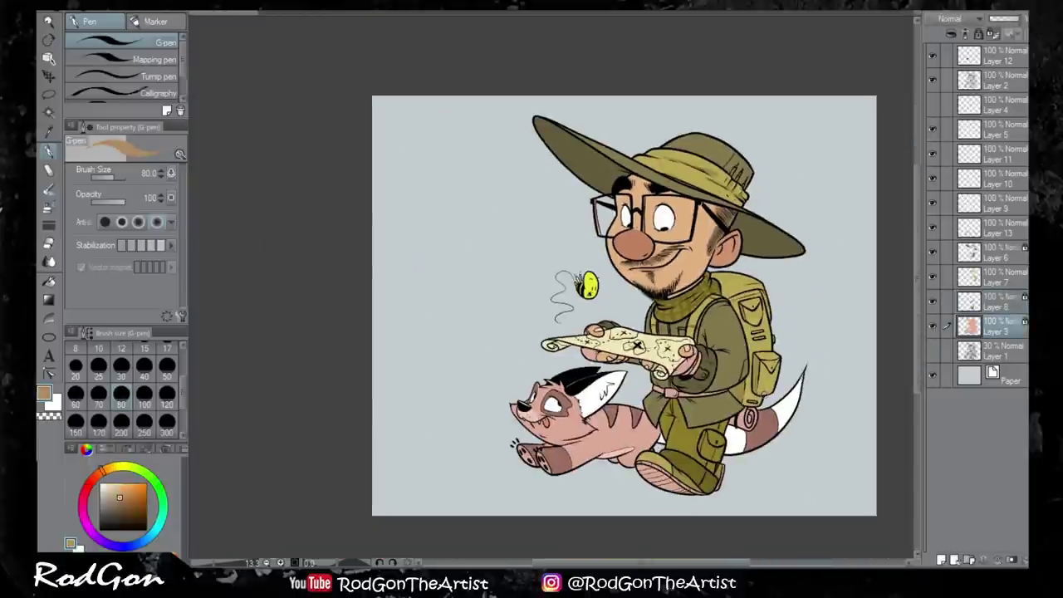
# Select Layer 10 and pick a green for the map
pyautogui.click(972, 179)
pyautogui.scroll(3, 639, 332)
pyautogui.click(157, 492)
# Shade the map's right half, left part and area around the X in olive green
pyautogui.moveTo(157, 491); pyautogui.dragTo(123, 465)
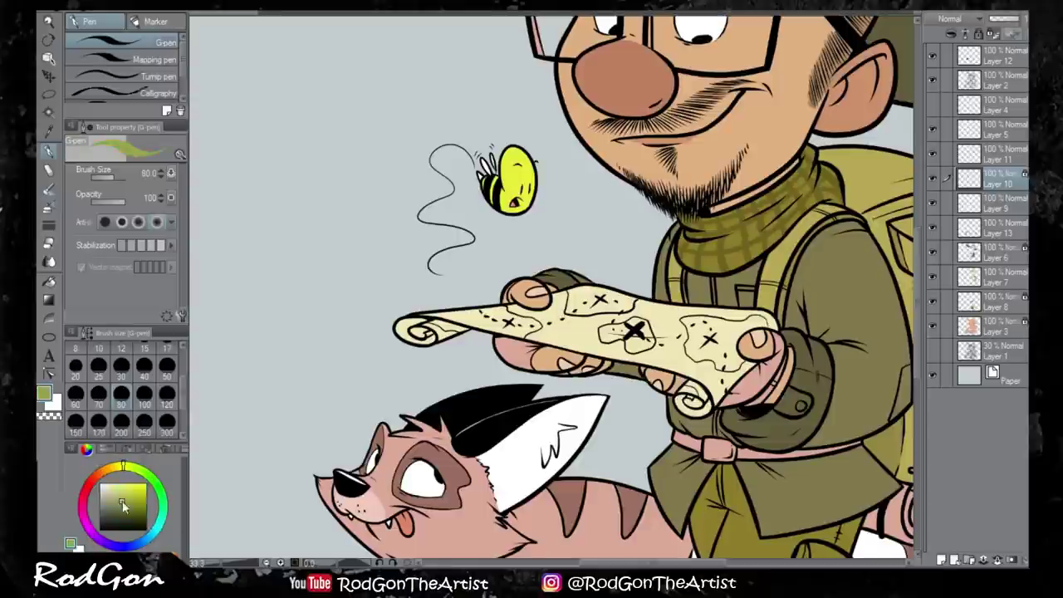
pyautogui.click(118, 498)
pyautogui.moveTo(706, 332)
pyautogui.mouseDown()
pyautogui.moveTo(733, 353)
pyautogui.moveTo(751, 324)
pyautogui.mouseUp()
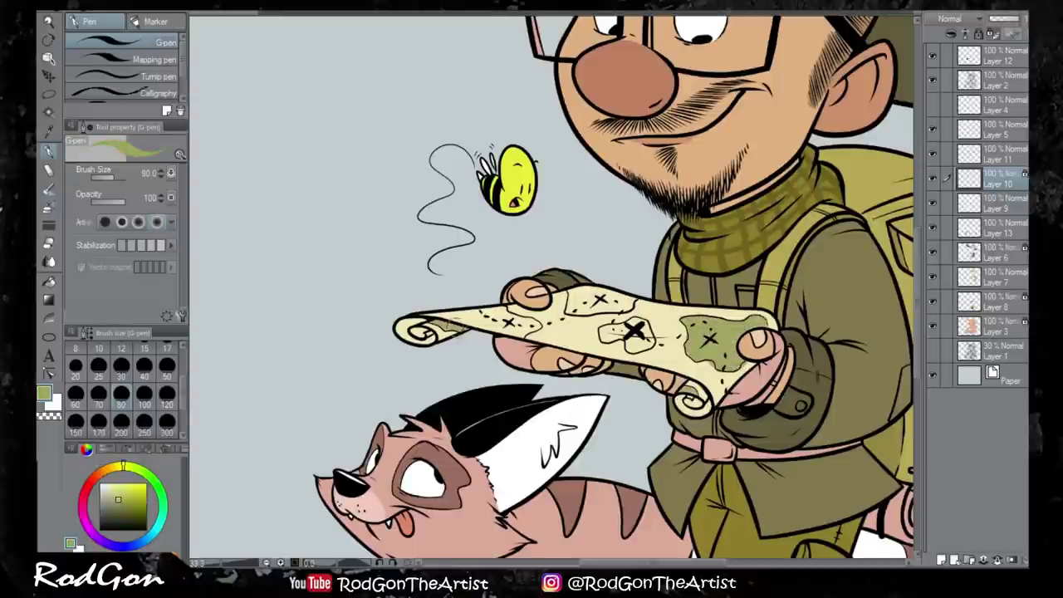
pyautogui.moveTo(535, 320)
pyautogui.mouseDown()
pyautogui.moveTo(428, 328)
pyautogui.moveTo(531, 324)
pyautogui.moveTo(640, 292)
pyautogui.mouseUp()
pyautogui.moveTo(600, 324); pyautogui.dragTo(627, 341)
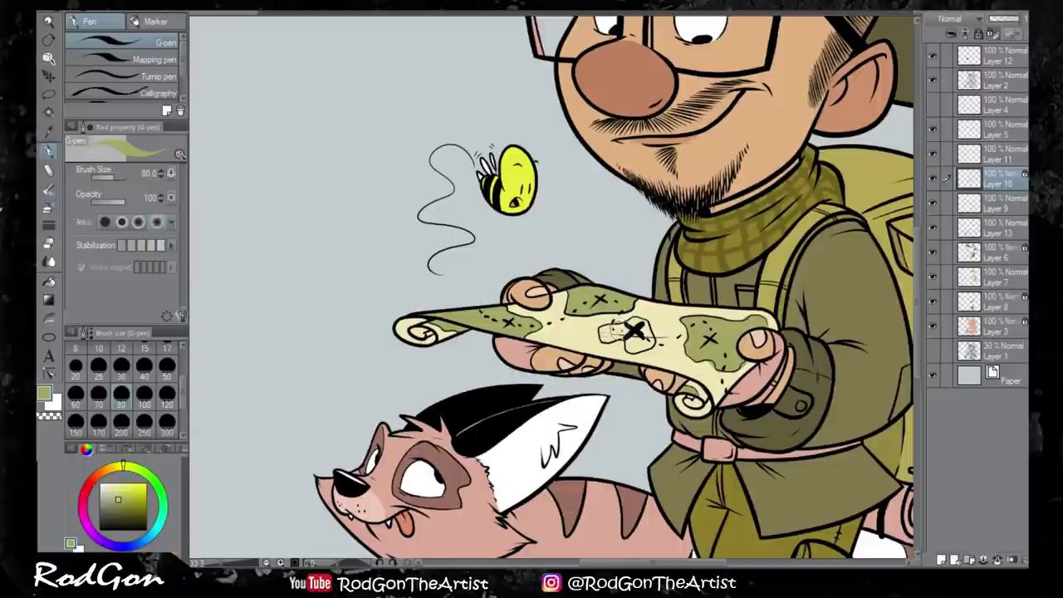
pyautogui.scroll(2, 552, 287)
# With a size-30 brush, paint light blue on the scroll ends and across the map
pyautogui.moveTo(122, 465); pyautogui.dragTo(150, 536)
pyautogui.click(126, 486)
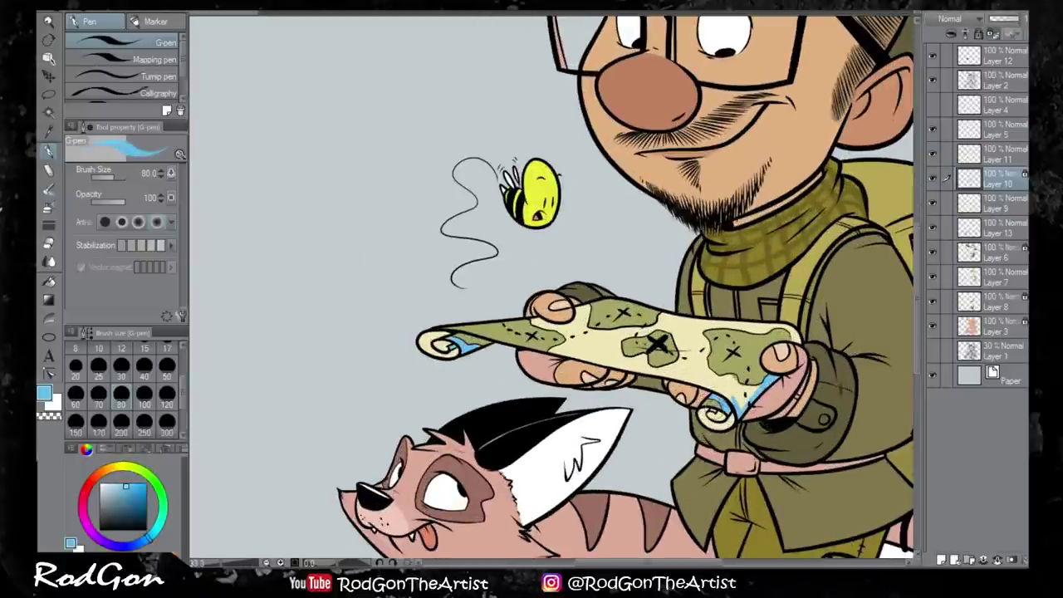
pyautogui.click(121, 365)
pyautogui.moveTo(780, 328); pyautogui.dragTo(798, 347)
pyautogui.moveTo(440, 334); pyautogui.dragTo(457, 359)
pyautogui.scroll(2, 698, 367)
pyautogui.moveTo(677, 332)
pyautogui.mouseDown()
pyautogui.moveTo(685, 362)
pyautogui.moveTo(781, 433)
pyautogui.mouseUp()
pyautogui.keyDown('alt'); pyautogui.click(731, 332); pyautogui.keyUp('alt')
pyautogui.keyDown('alt'); pyautogui.click(647, 332); pyautogui.keyUp('alt')
pyautogui.moveTo(706, 286); pyautogui.dragTo(780, 291)
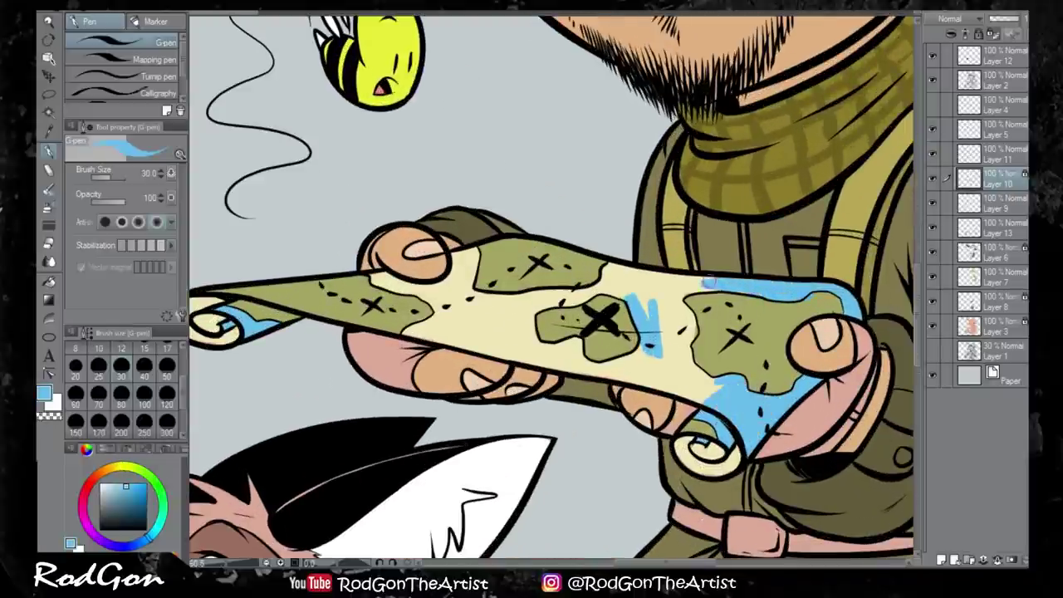
pyautogui.moveTo(648, 287); pyautogui.dragTo(718, 286)
# Fill the map's sea areas blue using Layer 2 as reference, undoing an accidental pink fill
pyautogui.click(992, 80)
pyautogui.press('g')
pyautogui.click(498, 332)
pyautogui.click(932, 202)
pyautogui.hotkey('ctrl', 'z')
pyautogui.click(992, 177)
pyautogui.keyDown('alt'); pyautogui.click(817, 293); pyautogui.keyUp('alt')
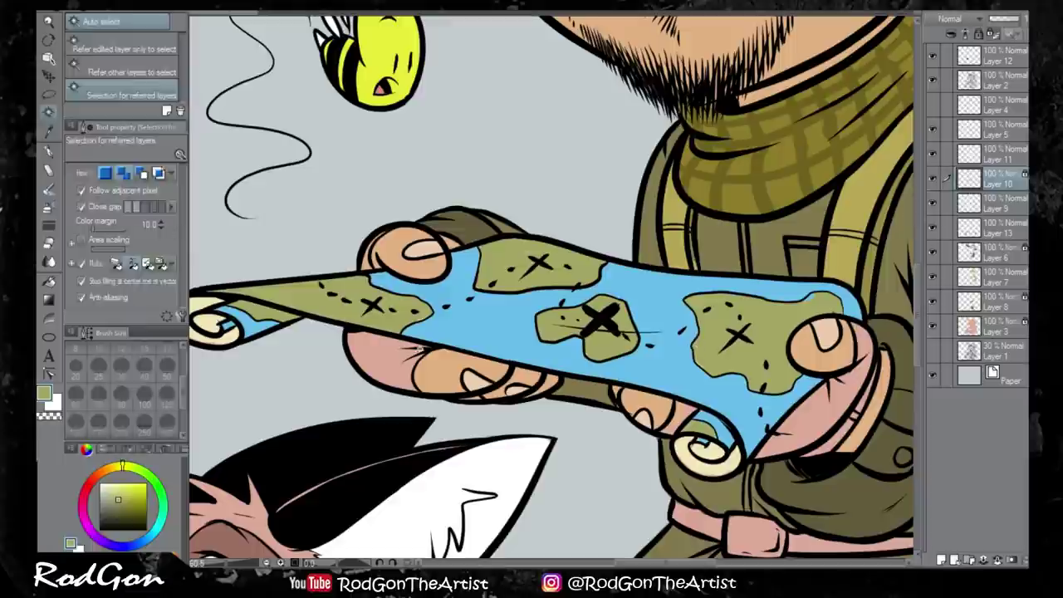
pyautogui.press('p')
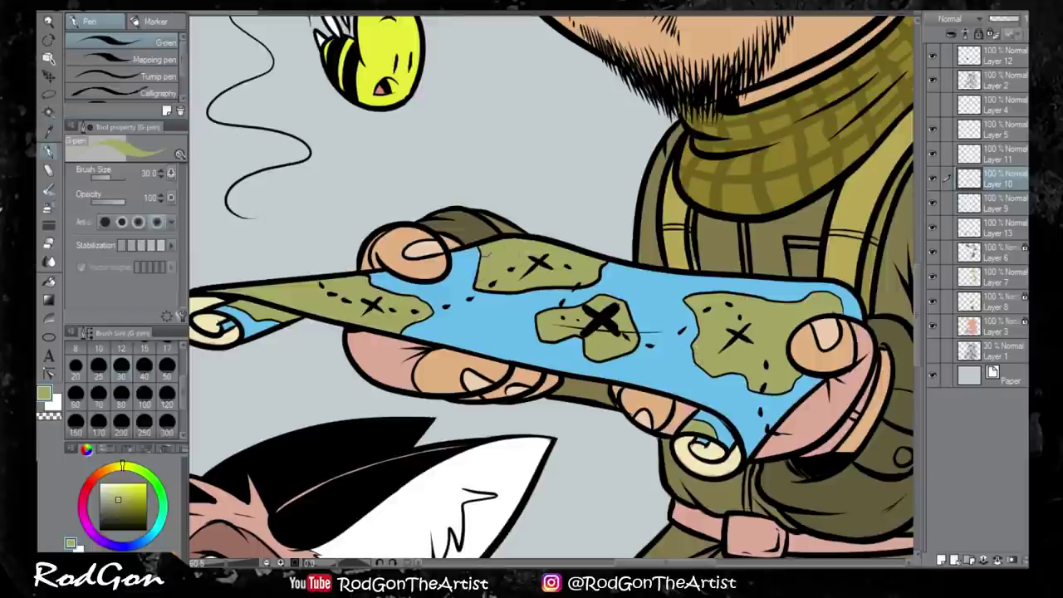
# Shade the gloves and fingers holding the map with a darker olive-brown
pyautogui.click(992, 251)
pyautogui.click(118, 510)
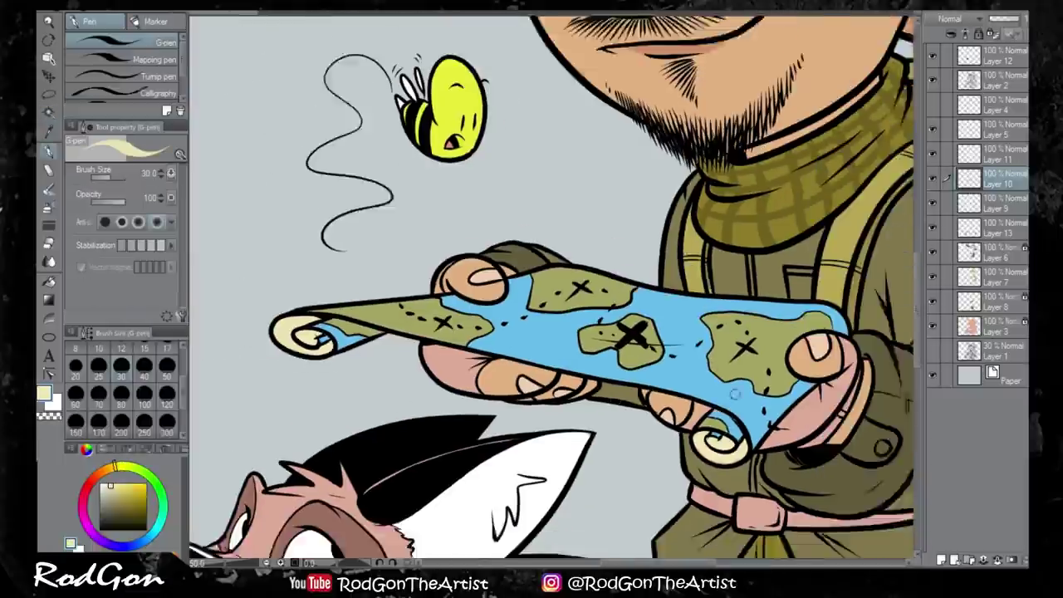
pyautogui.moveTo(548, 291); pyautogui.dragTo(432, 324)
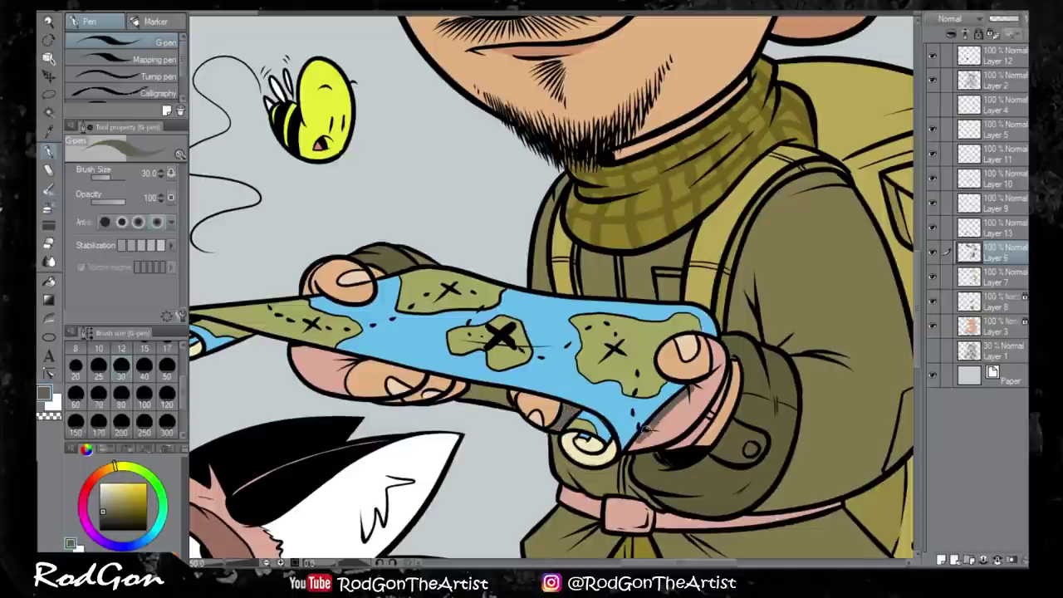
pyautogui.moveTo(647, 427)
pyautogui.mouseDown()
pyautogui.moveTo(711, 369)
pyautogui.moveTo(686, 429)
pyautogui.mouseUp()
pyautogui.moveTo(292, 352); pyautogui.dragTo(341, 391)
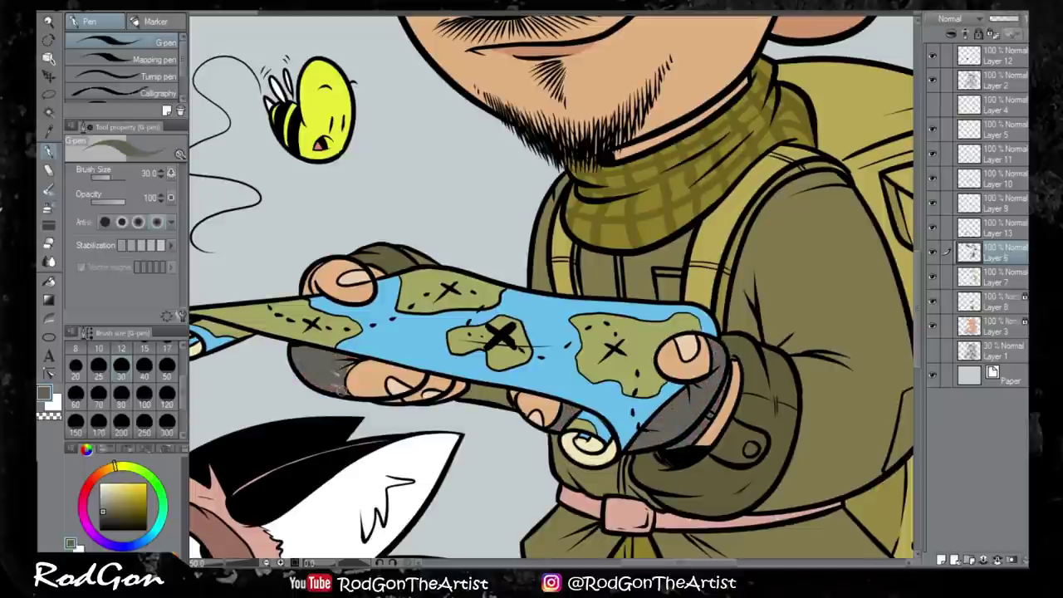
pyautogui.hotkey('ctrl', 'z')
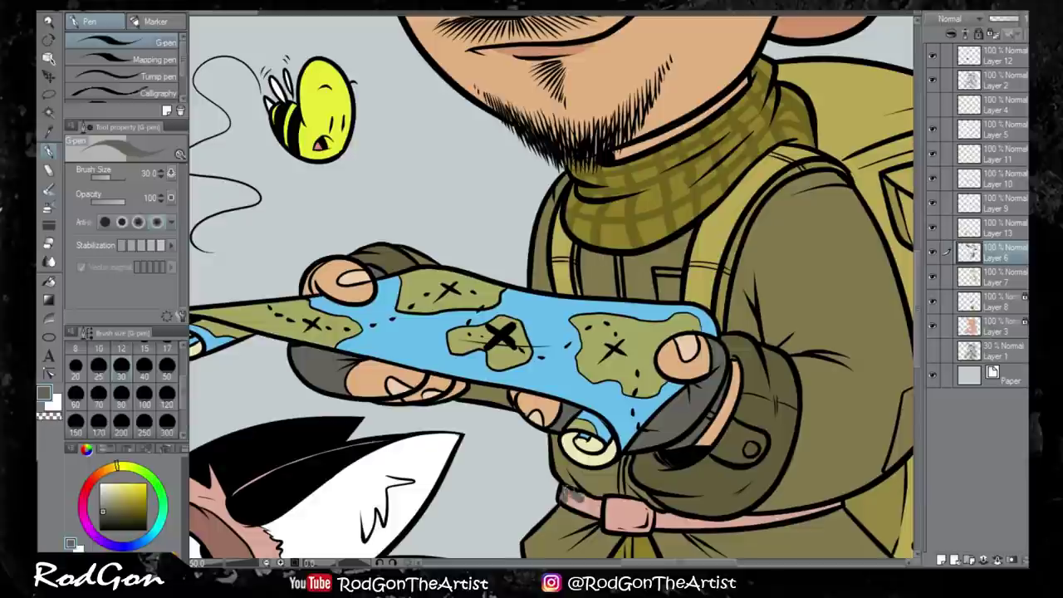
pyautogui.scroll(-1, 551, 291)
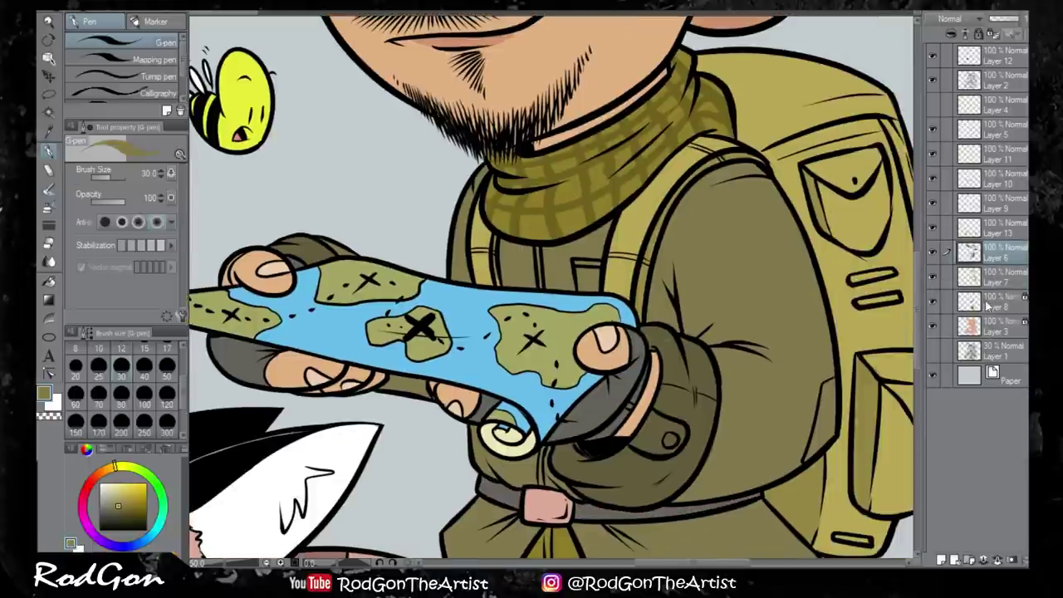
pyautogui.scroll(-2, 631, 382)
# Auto-select the face's skin area on the skin colour layer
pyautogui.press('x')
pyautogui.scroll(-2, 598, 506)
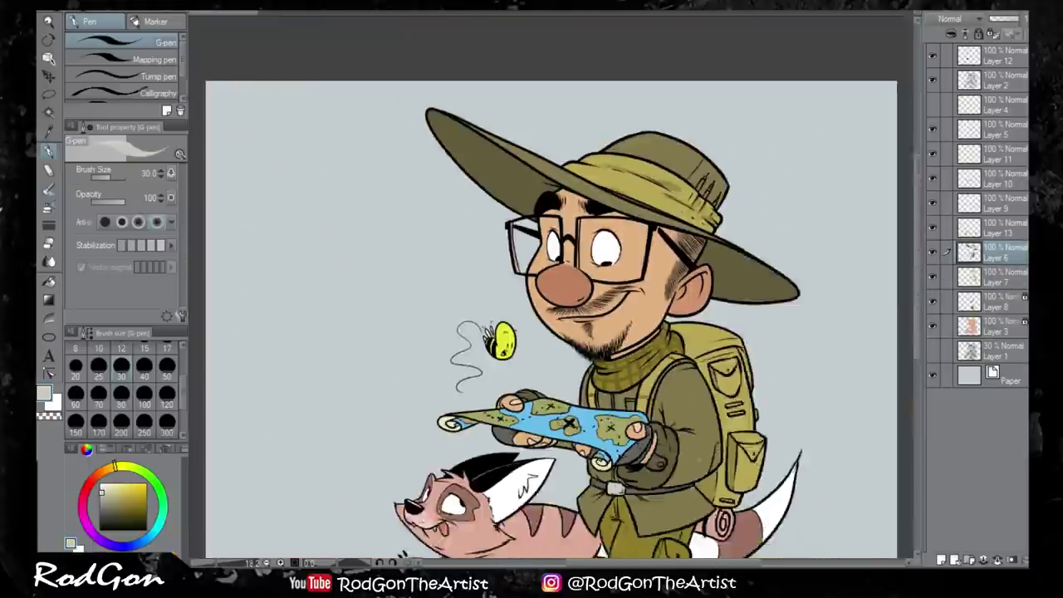
pyautogui.click(1005, 326)
pyautogui.scroll(2, 551, 315)
pyautogui.press('w')
pyautogui.click(523, 249)
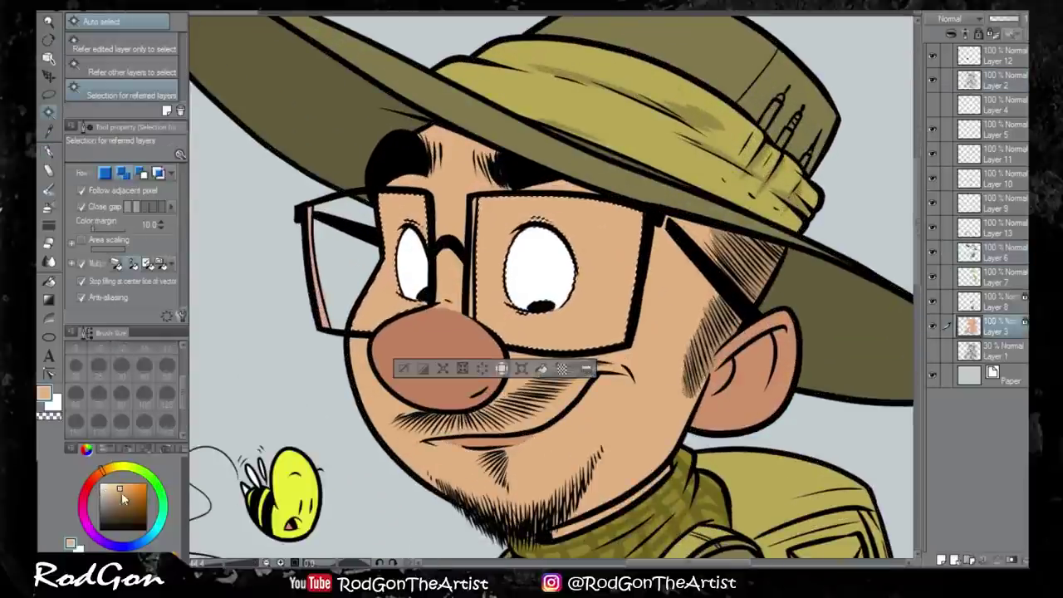
pyautogui.scroll(-1, 551, 315)
pyautogui.scroll(-3, 552, 290)
pyautogui.scroll(1, 552, 291)
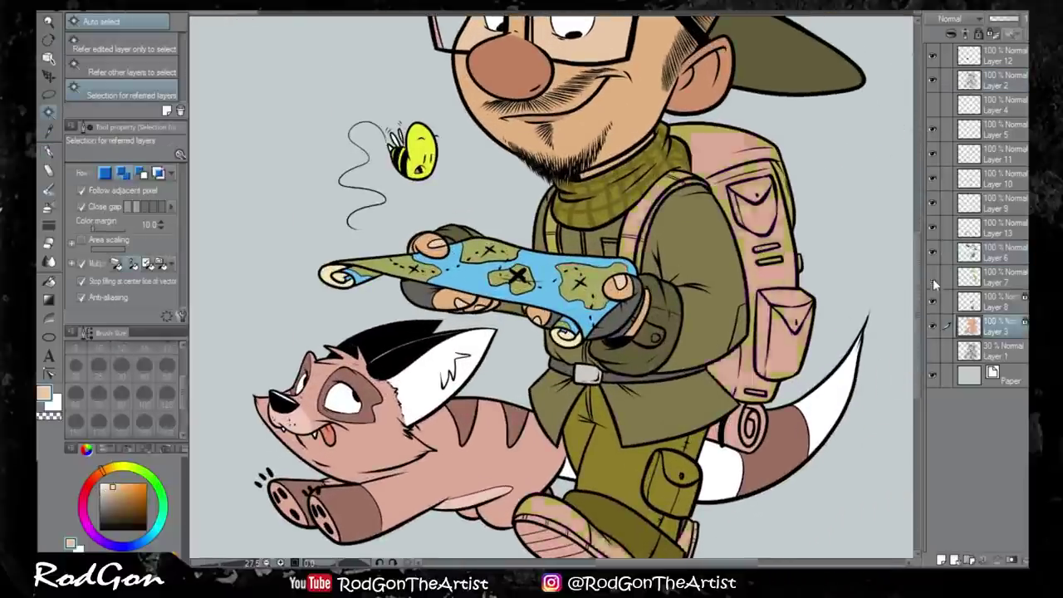
pyautogui.scroll(2, 552, 291)
# Draw a pale yellow highlight along the boot sole's edge
pyautogui.click(117, 492)
pyautogui.press('p')
pyautogui.moveTo(535, 383)
pyautogui.mouseDown()
pyautogui.moveTo(724, 472)
pyautogui.moveTo(771, 390)
pyautogui.mouseUp()
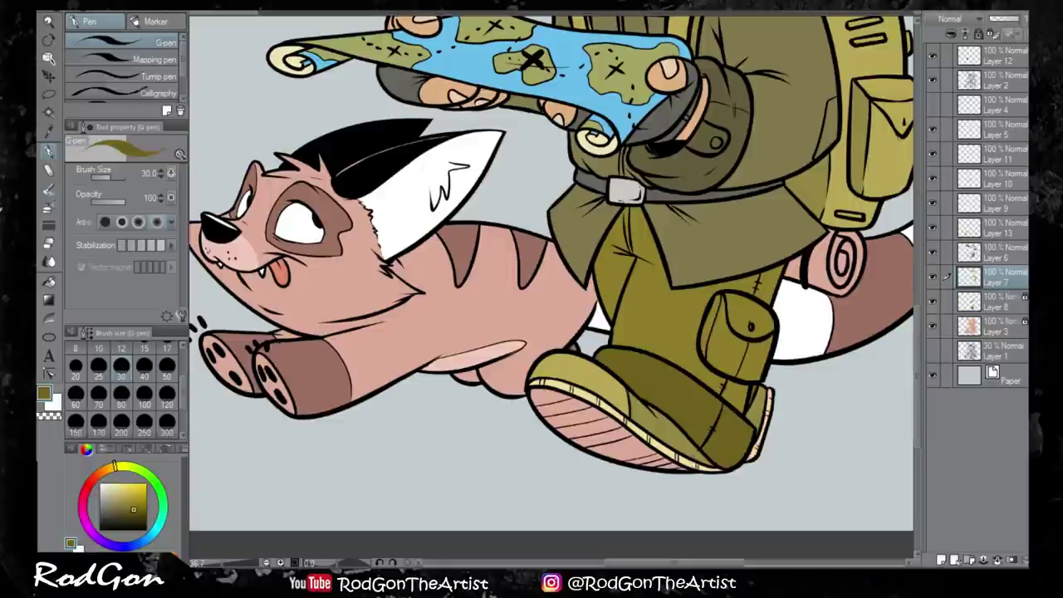
pyautogui.scroll(-3, 552, 316)
pyautogui.scroll(4, 551, 315)
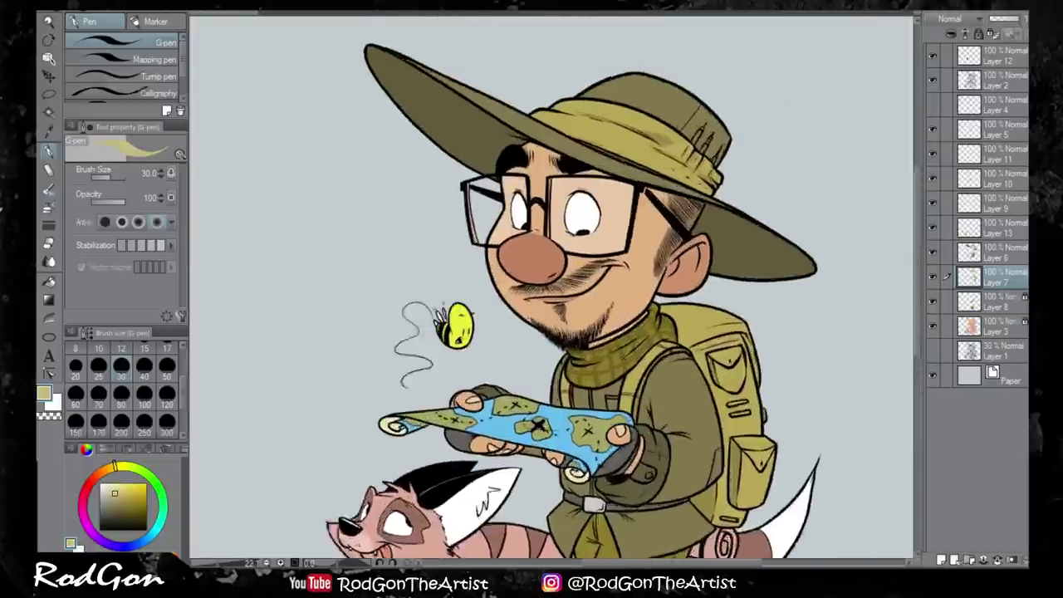
# Pick white on the hat-details layer and create new raster Layer 14
pyautogui.click(992, 253)
pyautogui.click(100, 484)
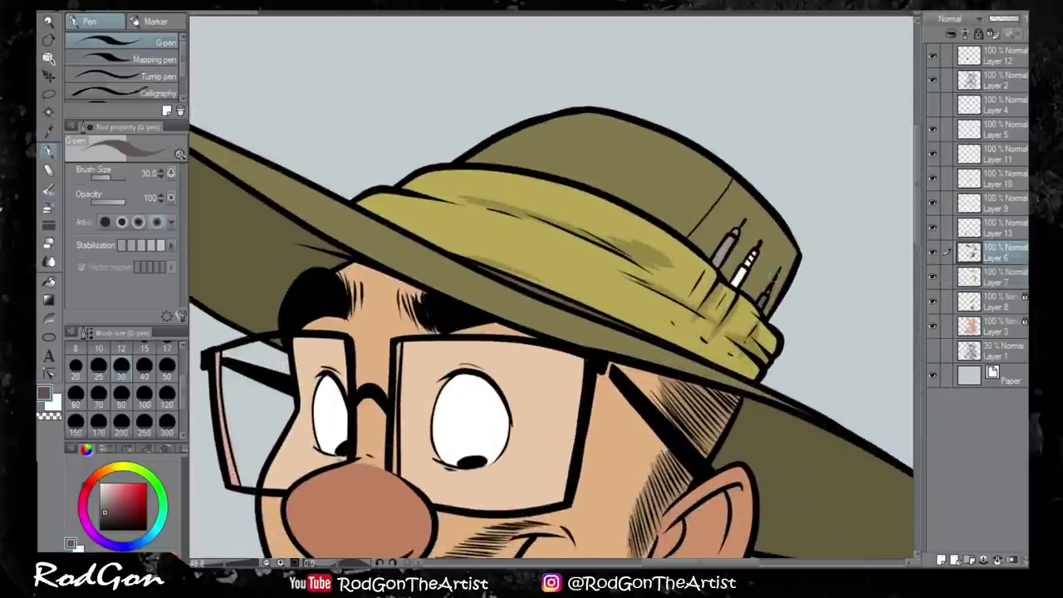
pyautogui.scroll(-4, 552, 286)
pyautogui.click(1019, 34)
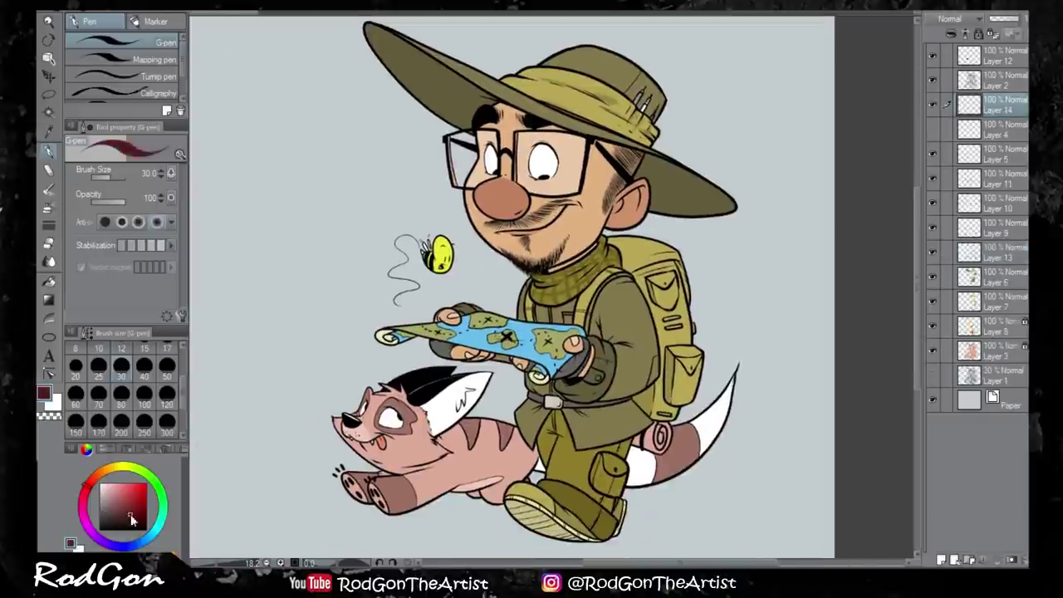
# With a size-80 brush, shade the neck, cheek, chin, nose and hat band
pyautogui.click(123, 400)
pyautogui.scroll(2, 397, 312)
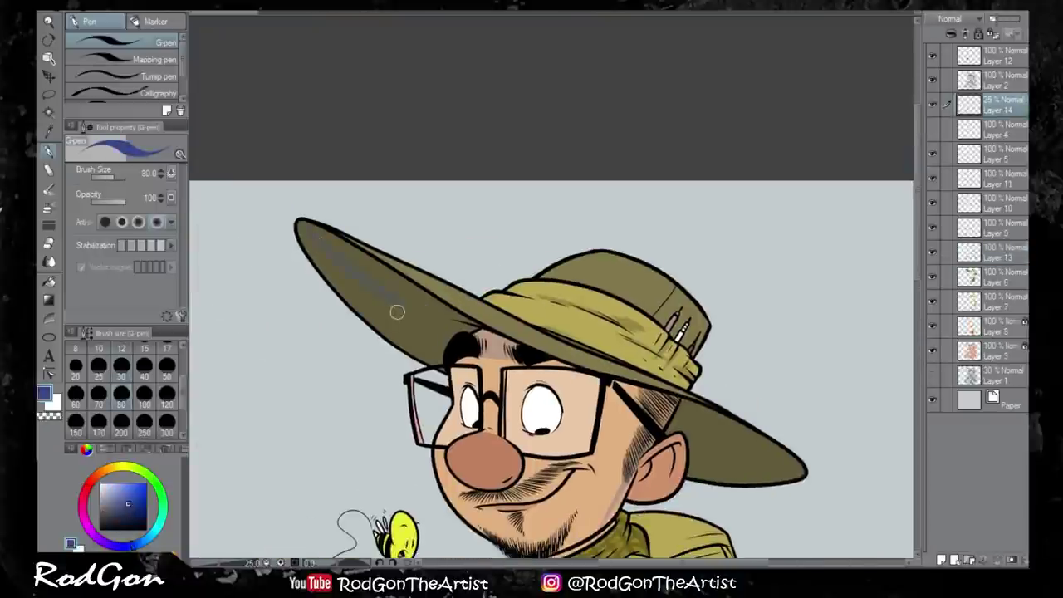
pyautogui.moveTo(551, 341); pyautogui.dragTo(439, 282)
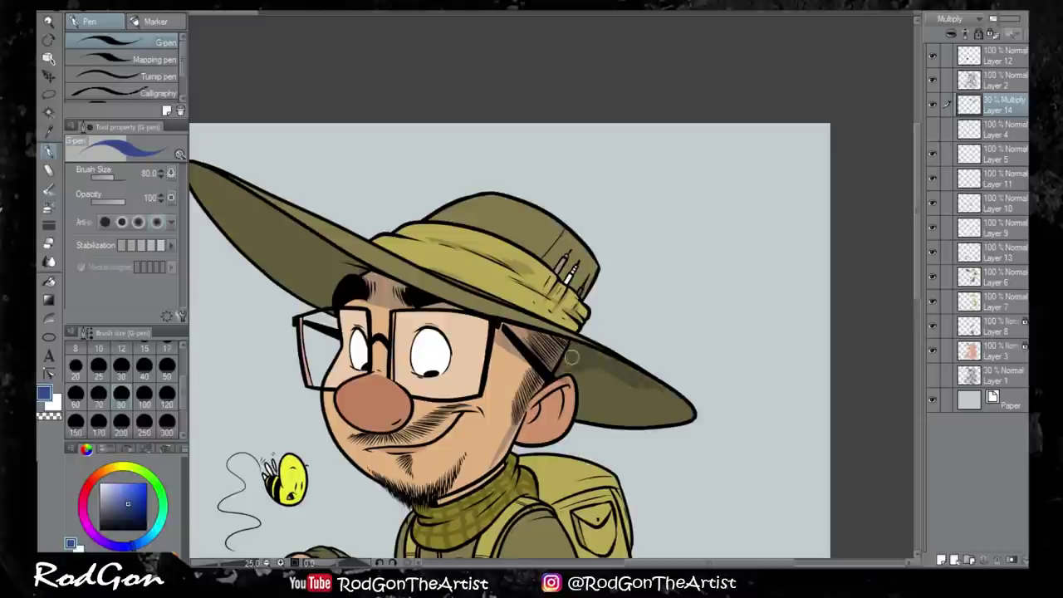
pyautogui.moveTo(566, 387); pyautogui.dragTo(527, 437)
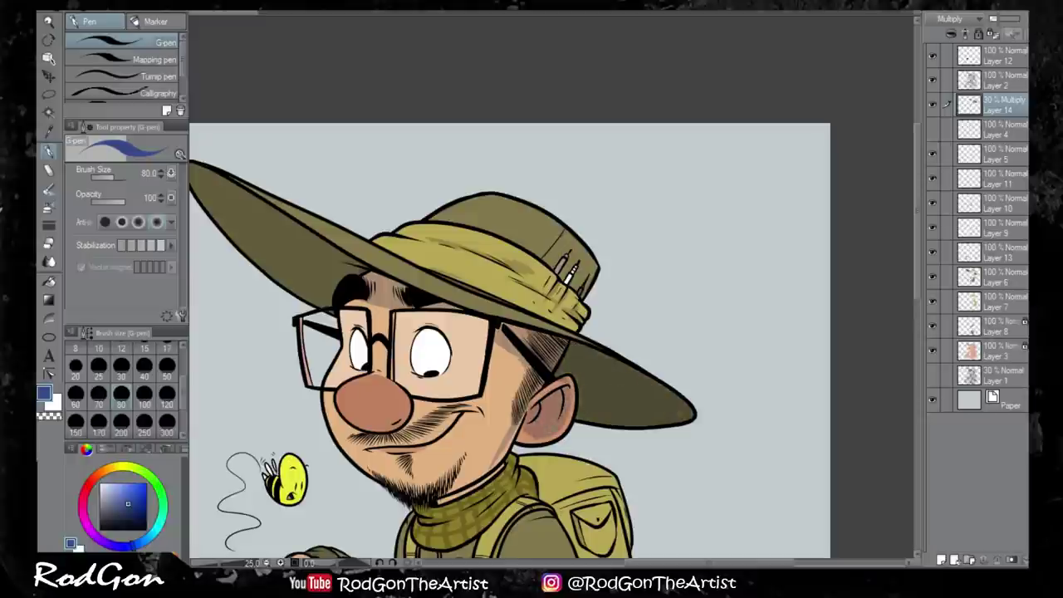
pyautogui.moveTo(536, 355); pyautogui.dragTo(473, 466)
pyautogui.moveTo(473, 465); pyautogui.dragTo(517, 426)
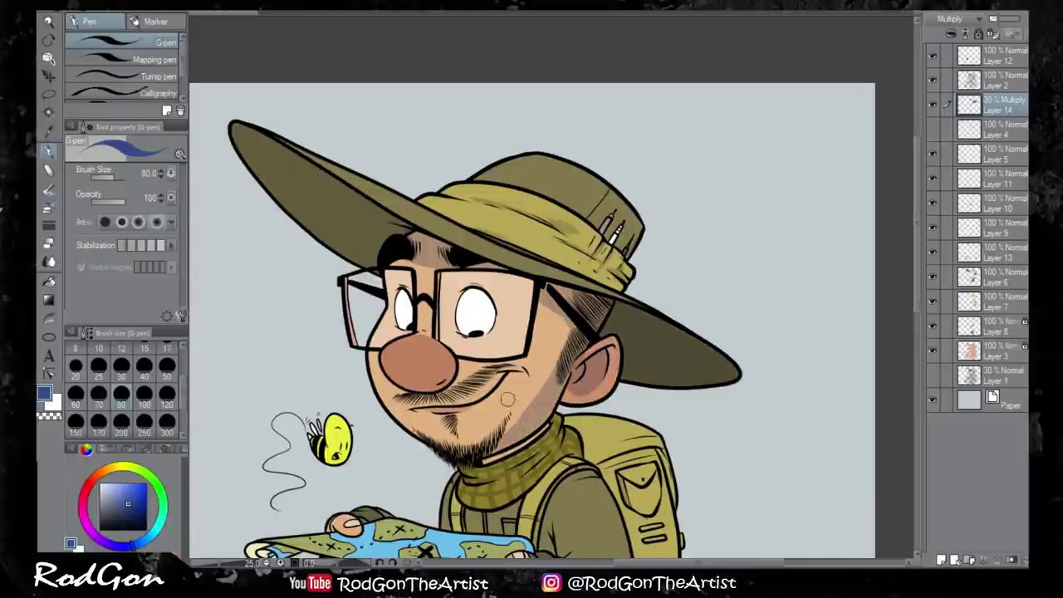
pyautogui.moveTo(453, 378)
pyautogui.mouseDown()
pyautogui.moveTo(386, 365)
pyautogui.moveTo(448, 361)
pyautogui.mouseUp()
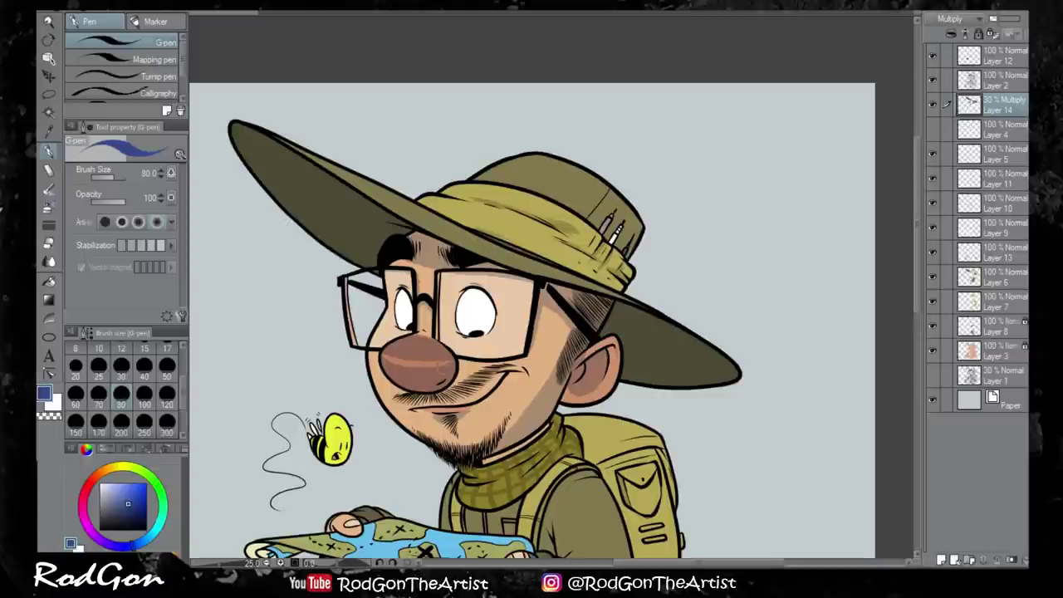
pyautogui.moveTo(624, 217); pyautogui.dragTo(583, 278)
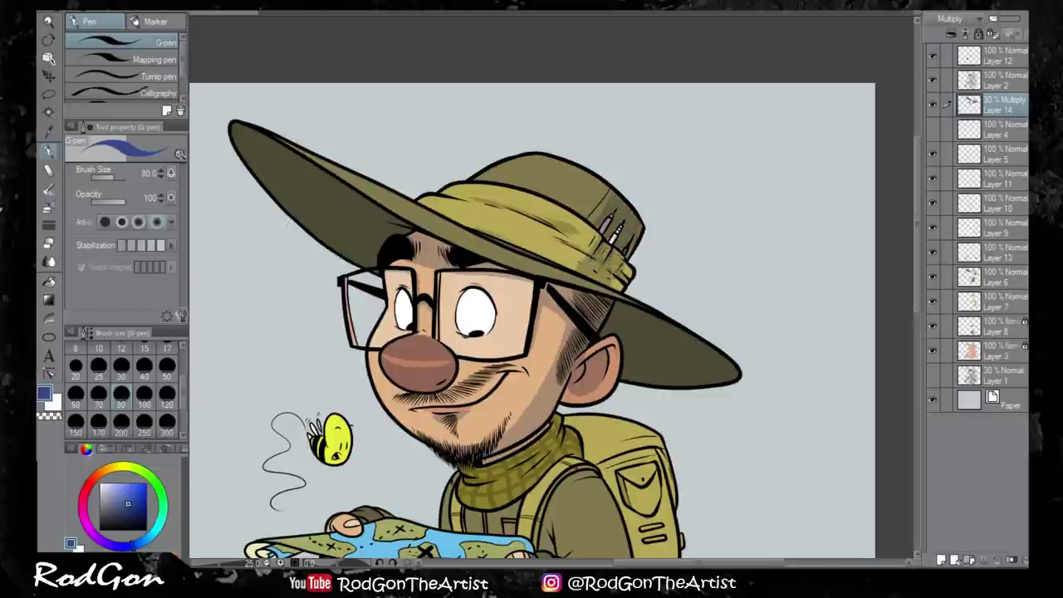
# Shade the top of the backpack, its side strap and the adjacent jacket
pyautogui.moveTo(573, 431); pyautogui.dragTo(616, 329)
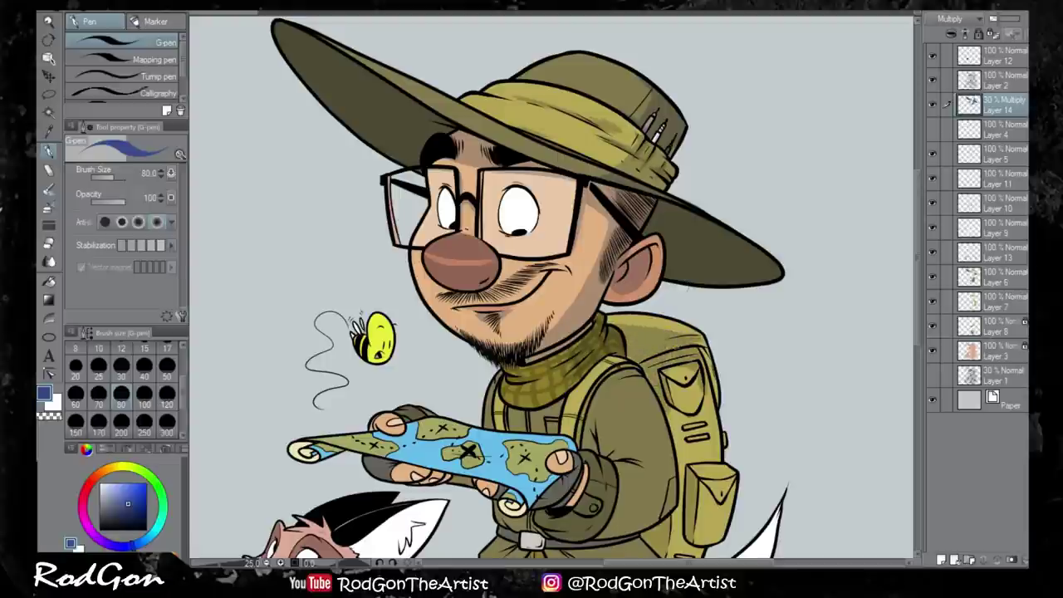
pyautogui.moveTo(656, 366); pyautogui.dragTo(637, 308)
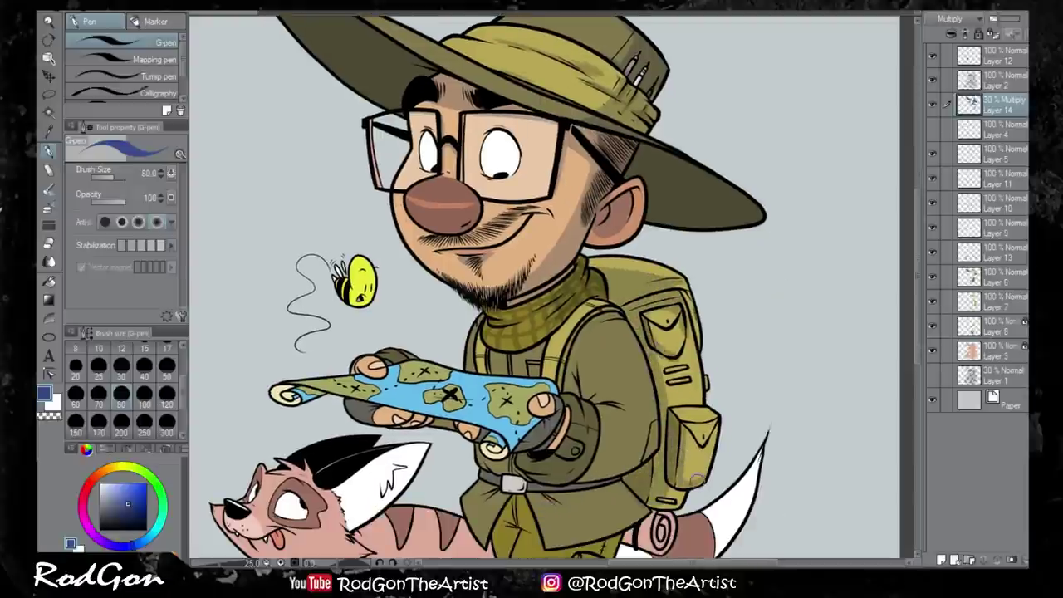
pyautogui.moveTo(690, 290); pyautogui.dragTo(689, 346)
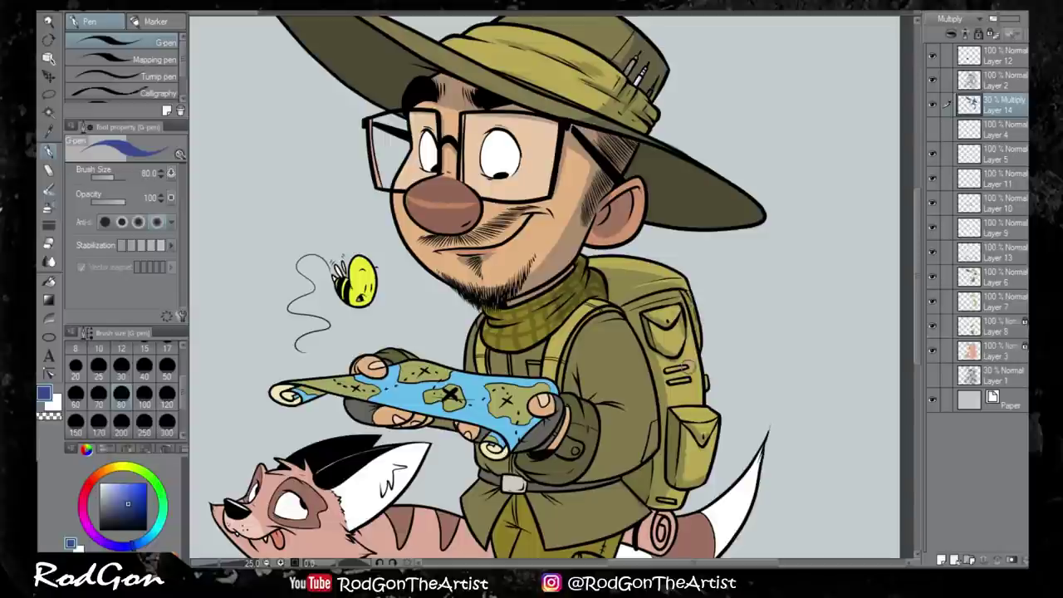
pyautogui.moveTo(548, 349); pyautogui.dragTo(567, 284)
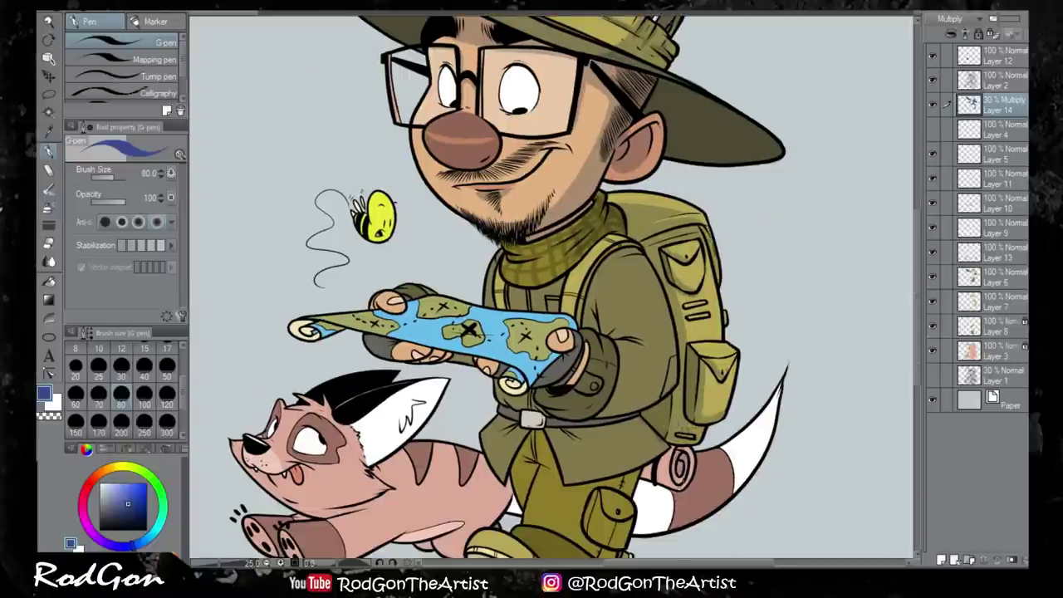
pyautogui.moveTo(677, 465); pyautogui.dragTo(683, 509)
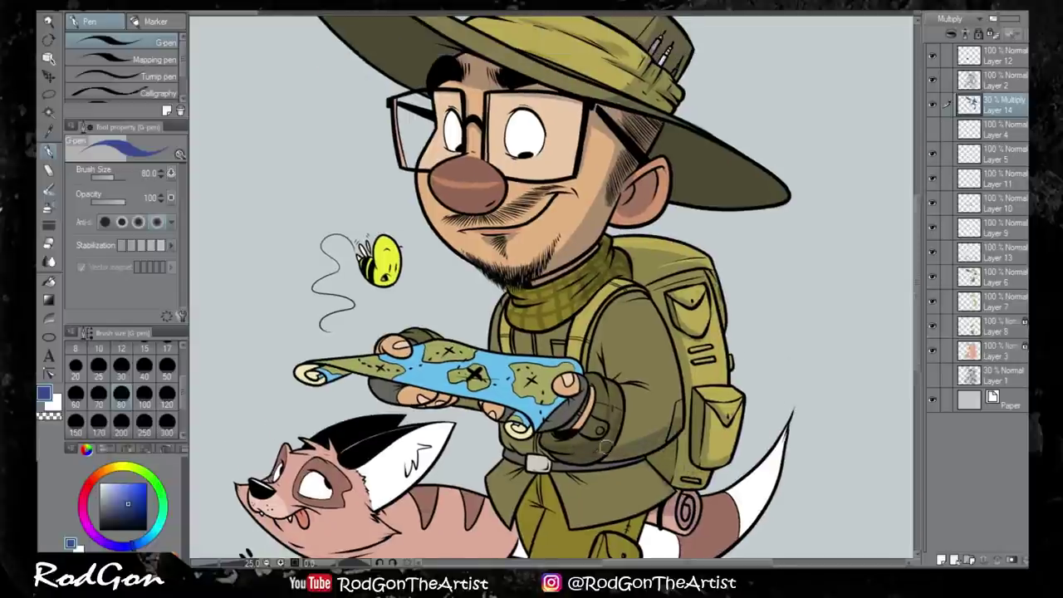
pyautogui.moveTo(665, 308)
pyautogui.mouseDown()
pyautogui.moveTo(677, 415)
pyautogui.moveTo(631, 378)
pyautogui.mouseUp()
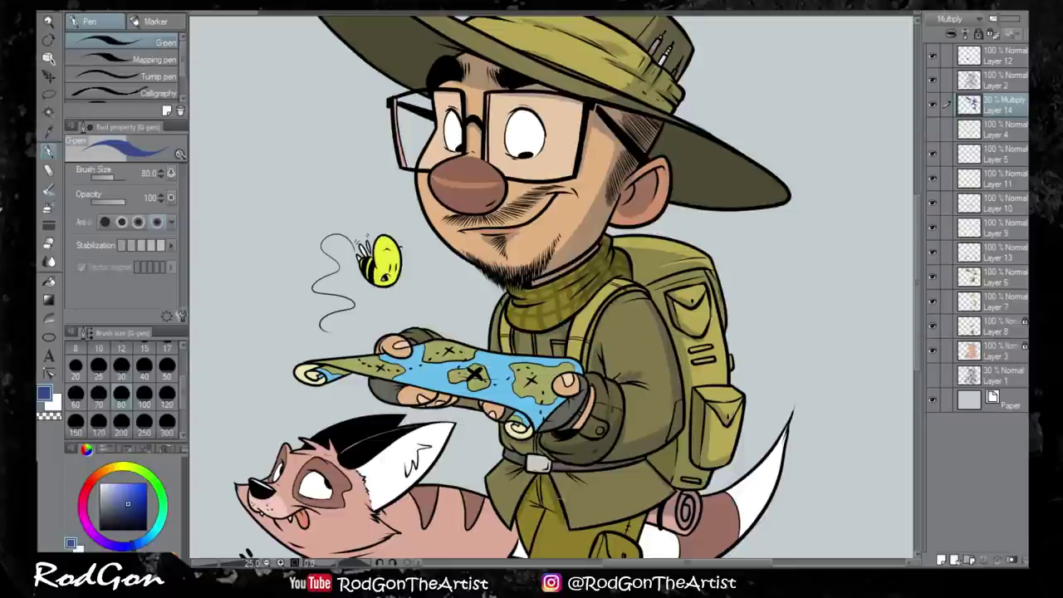
pyautogui.moveTo(581, 374); pyautogui.dragTo(591, 288)
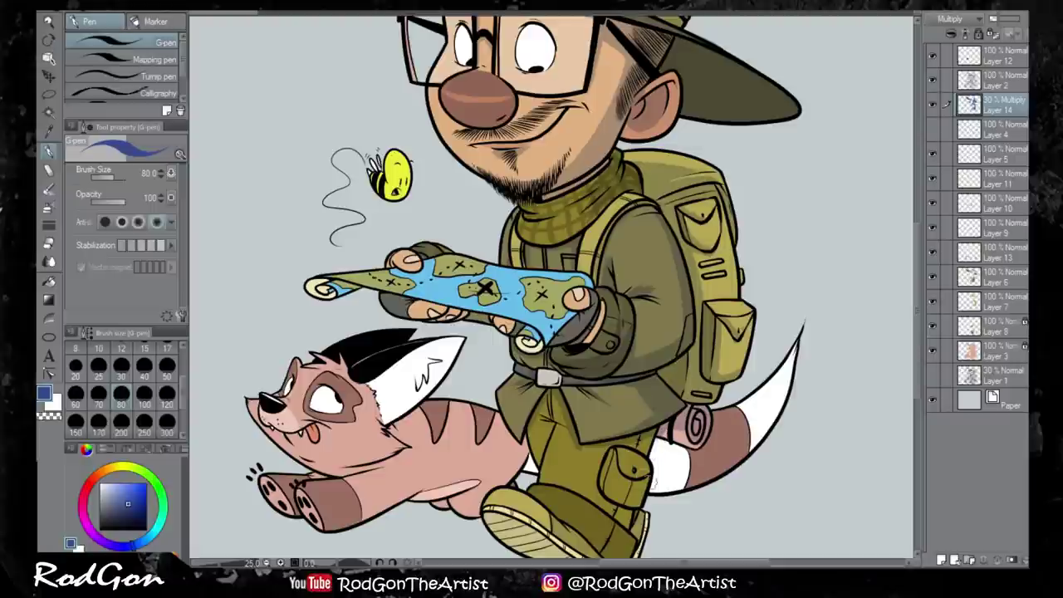
pyautogui.moveTo(616, 171); pyautogui.dragTo(676, 250)
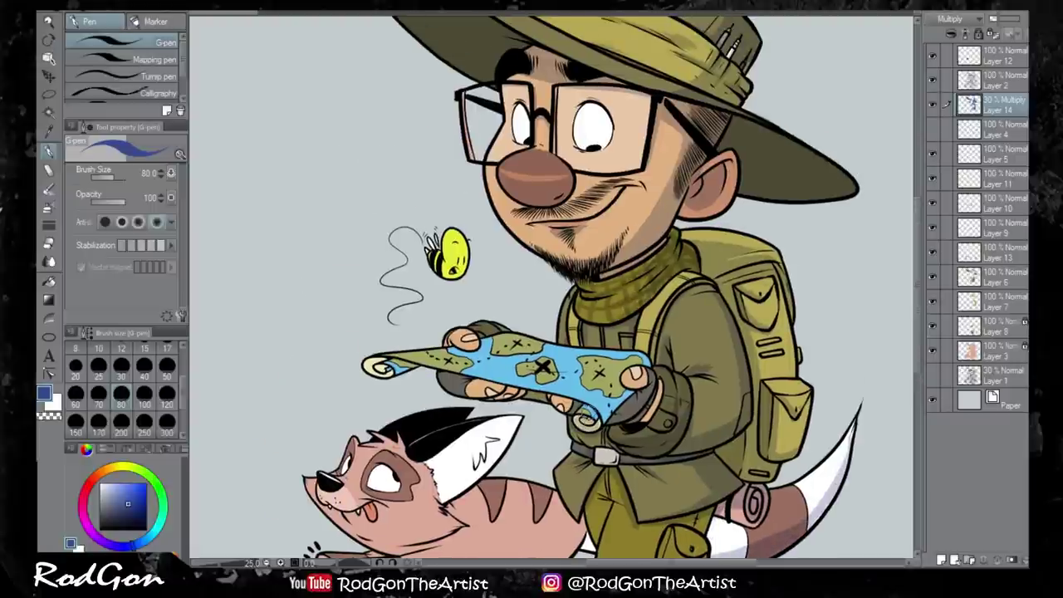
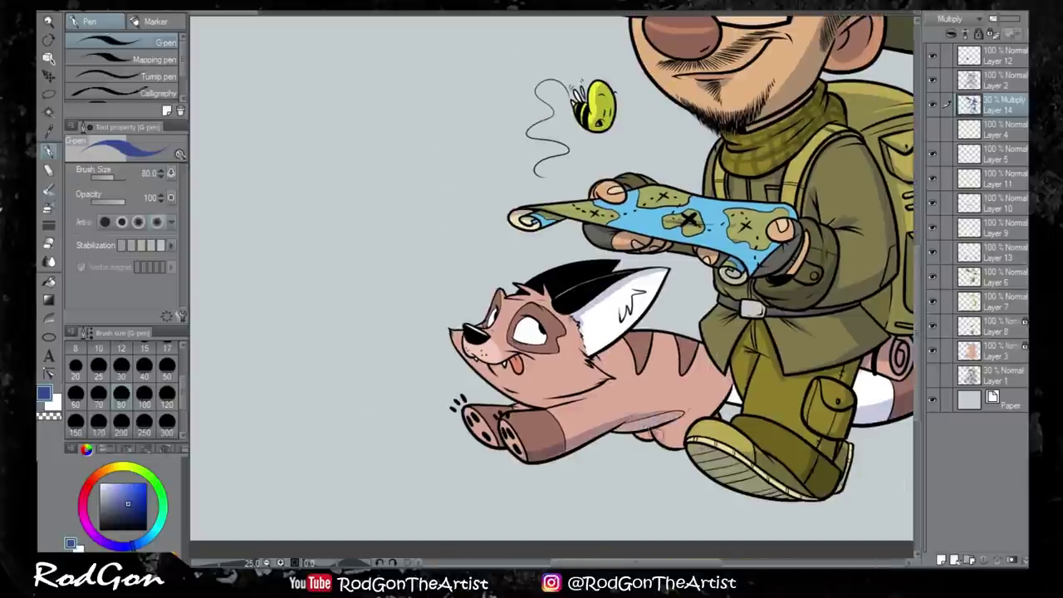
# Paint darker multiply shading on the cat's belly with the G-pen
pyautogui.moveTo(640, 438); pyautogui.dragTo(722, 390)
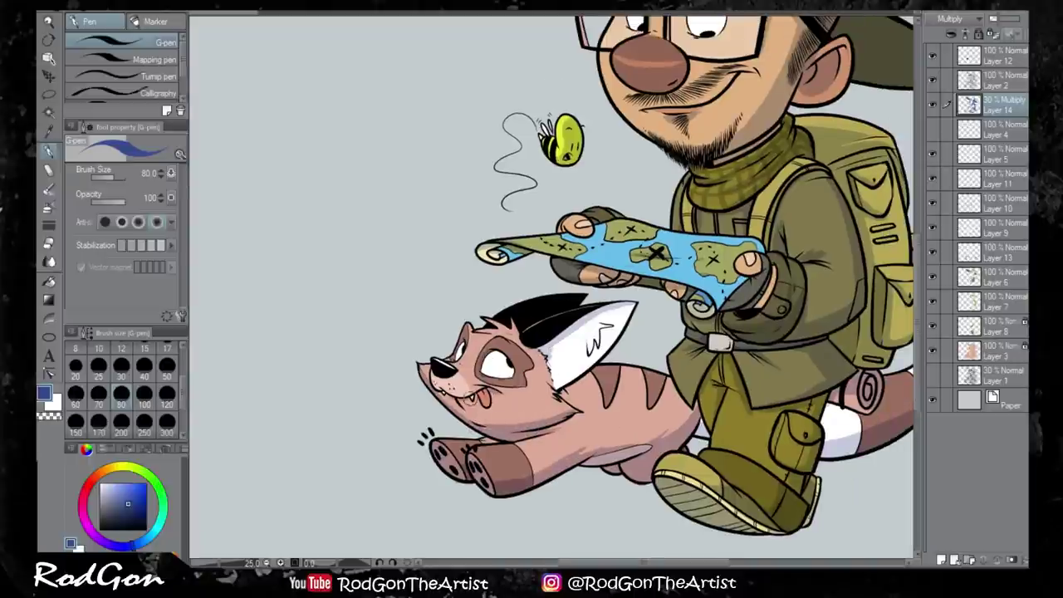
pyautogui.scroll(-3, 720, 440)
pyautogui.scroll(2, 698, 86)
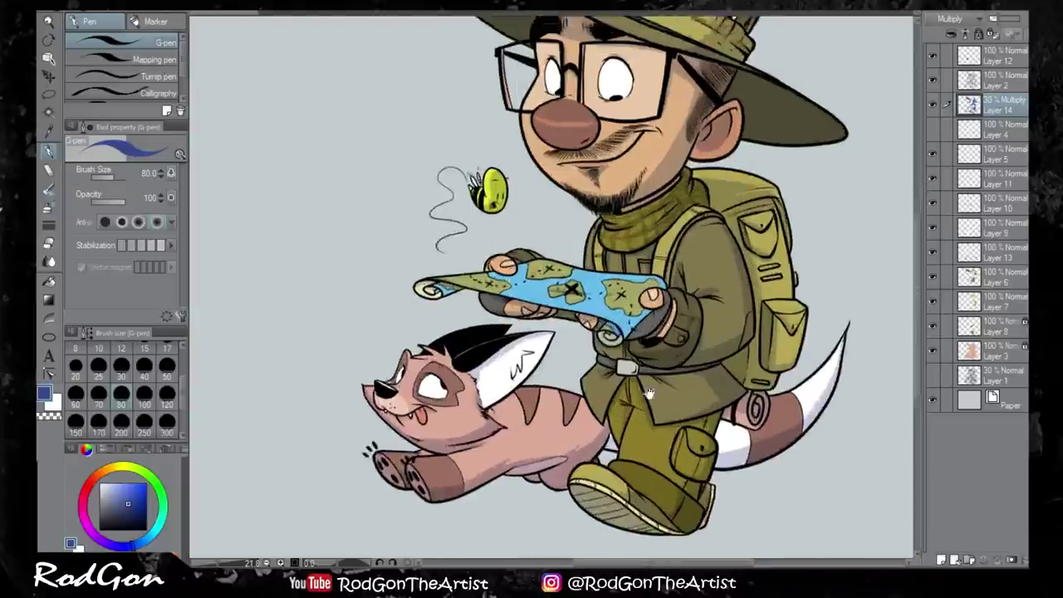
pyautogui.moveTo(498, 374); pyautogui.dragTo(681, 171)
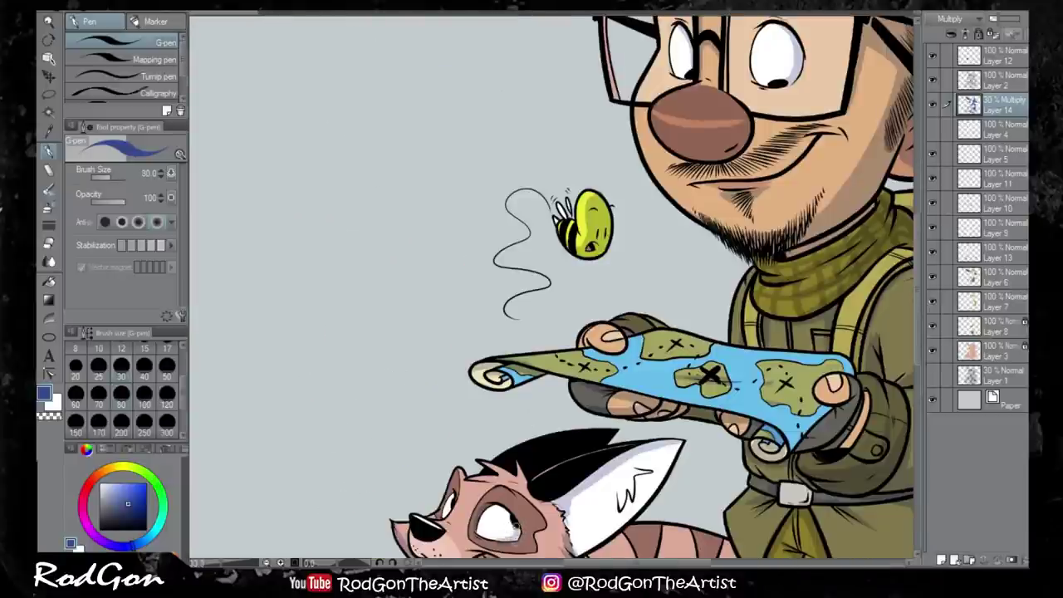
pyautogui.scroll(-3, 548, 282)
pyautogui.scroll(2, 547, 282)
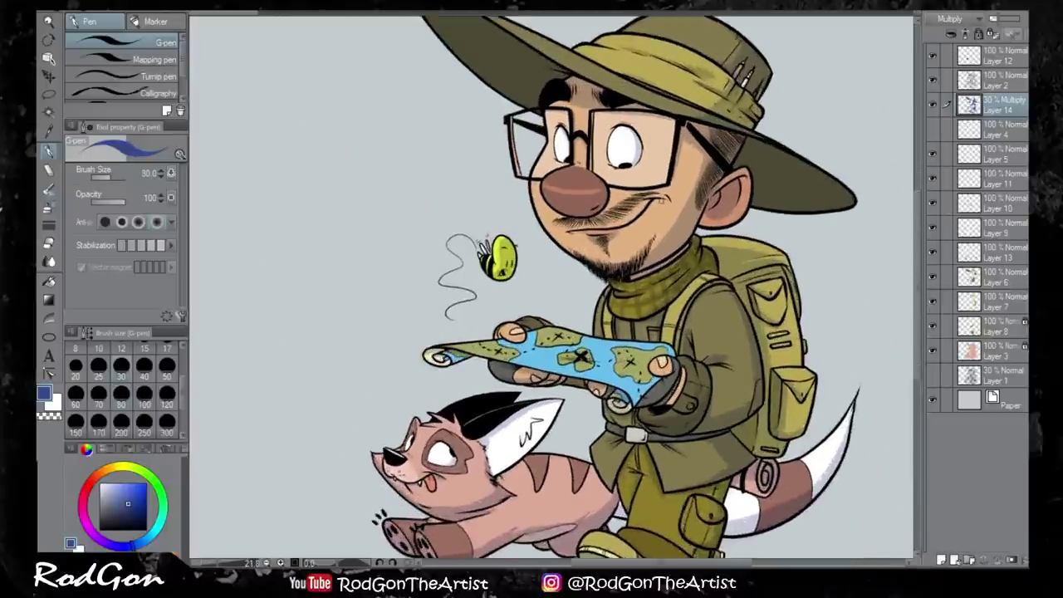
pyautogui.hotkey('ctrl', '0')
pyautogui.scroll(1, 797, 224)
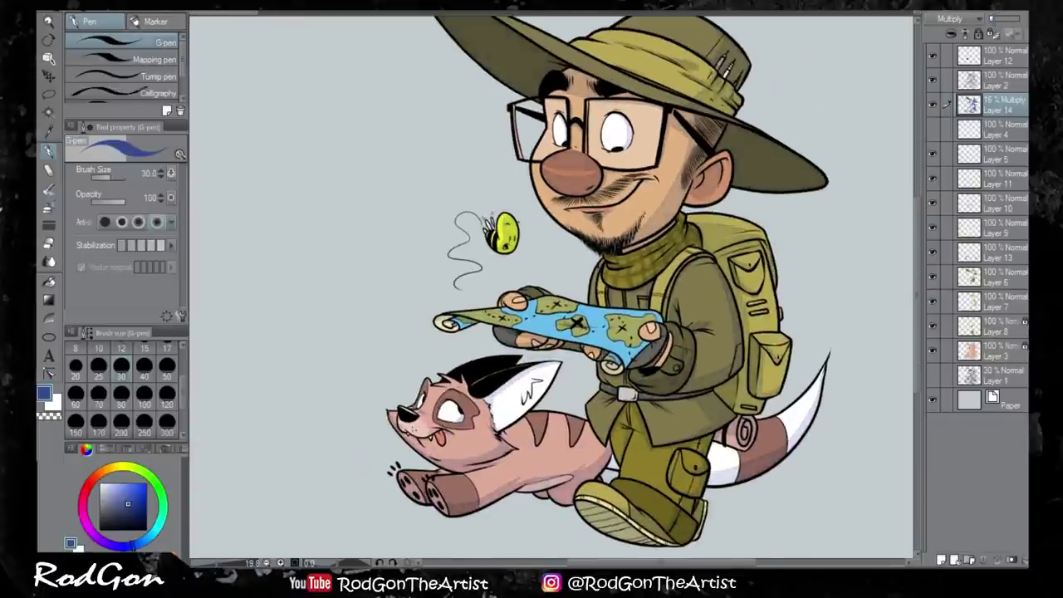
pyautogui.scroll(4, 681, 473)
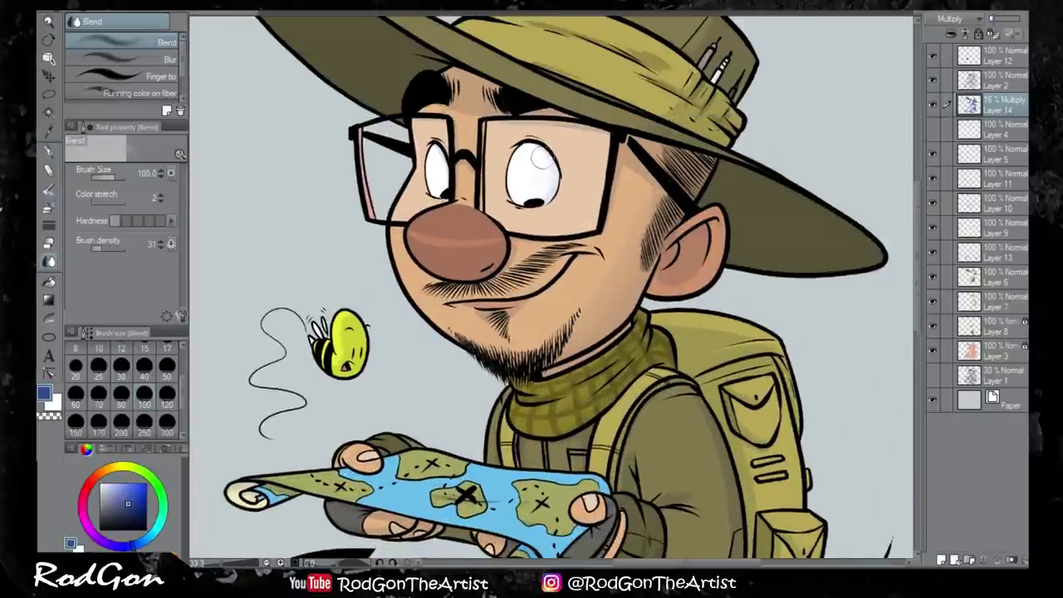
# Soften the shading on the cat and the man's face with the Blend tool
pyautogui.press('j')
pyautogui.scroll(-1, 548, 332)
pyautogui.moveTo(547, 550); pyautogui.dragTo(522, 396)
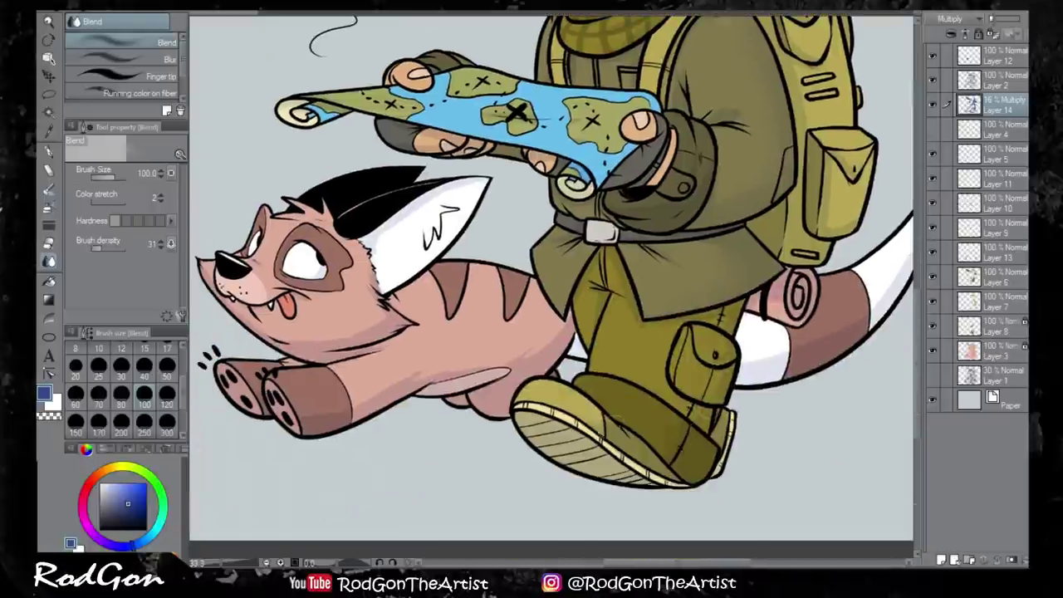
pyautogui.scroll(1, 523, 396)
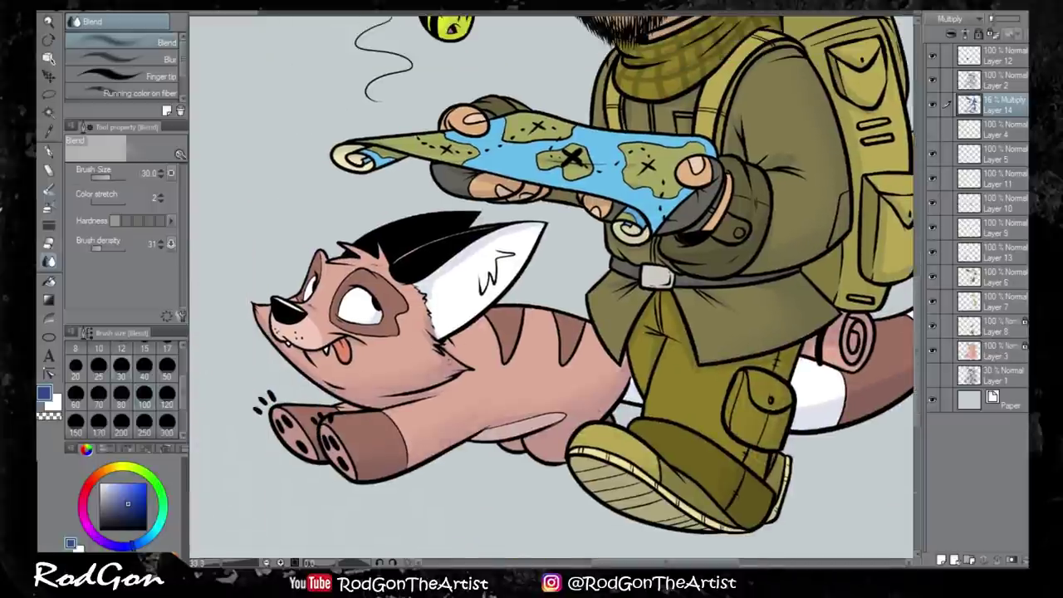
pyautogui.moveTo(692, 187); pyautogui.dragTo(631, 324)
pyautogui.press('p')
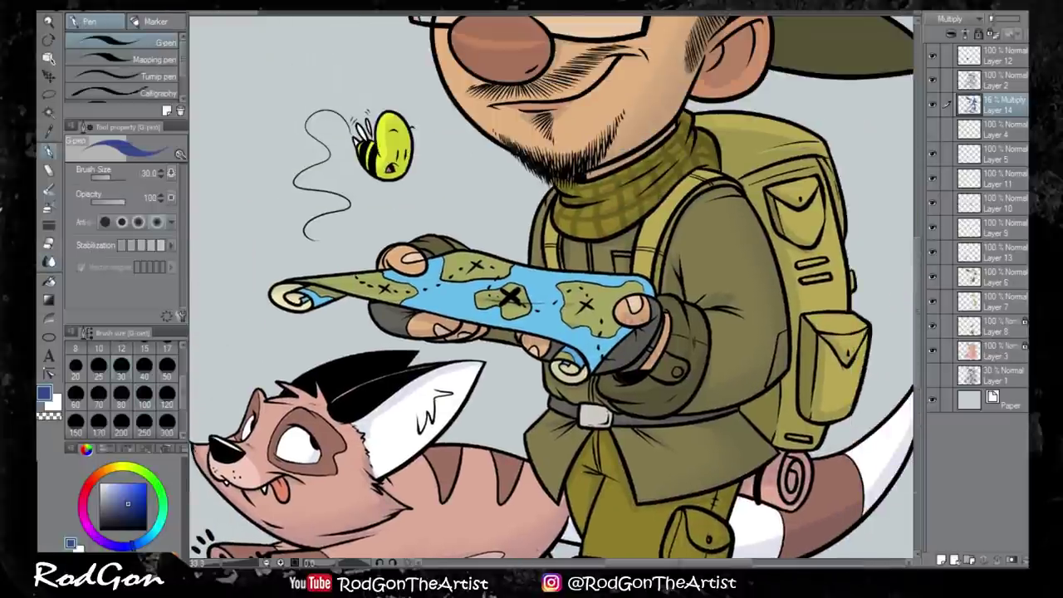
pyautogui.hotkey('ctrl', '0')
# Raise the Layer 14 shading opacity from 16% to 27% and add a highlight layer
pyautogui.moveTo(994, 20); pyautogui.dragTo(999, 20)
pyautogui.press('j')
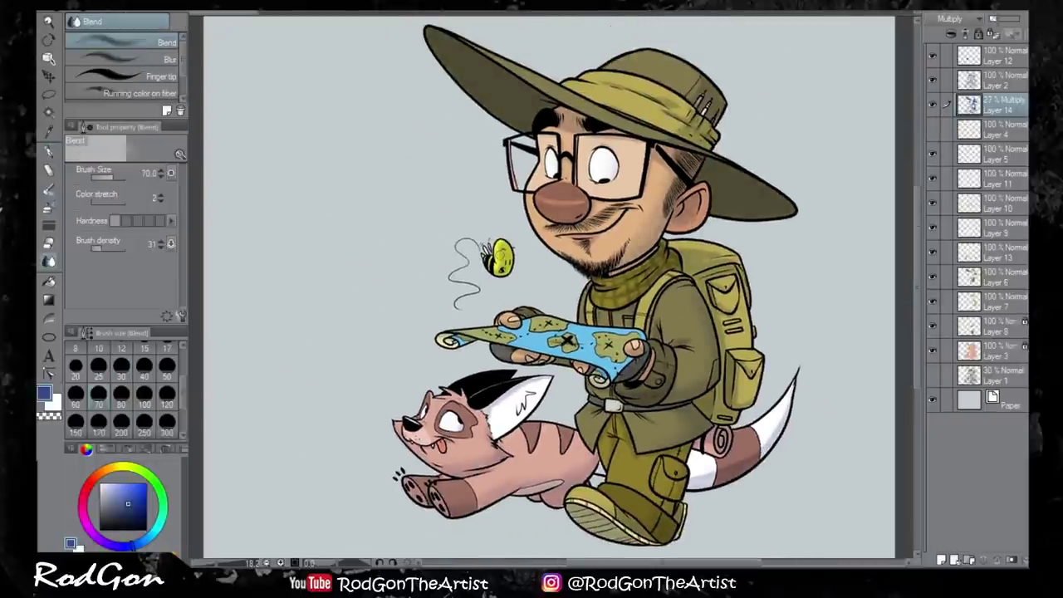
pyautogui.scroll(2, 645, 211)
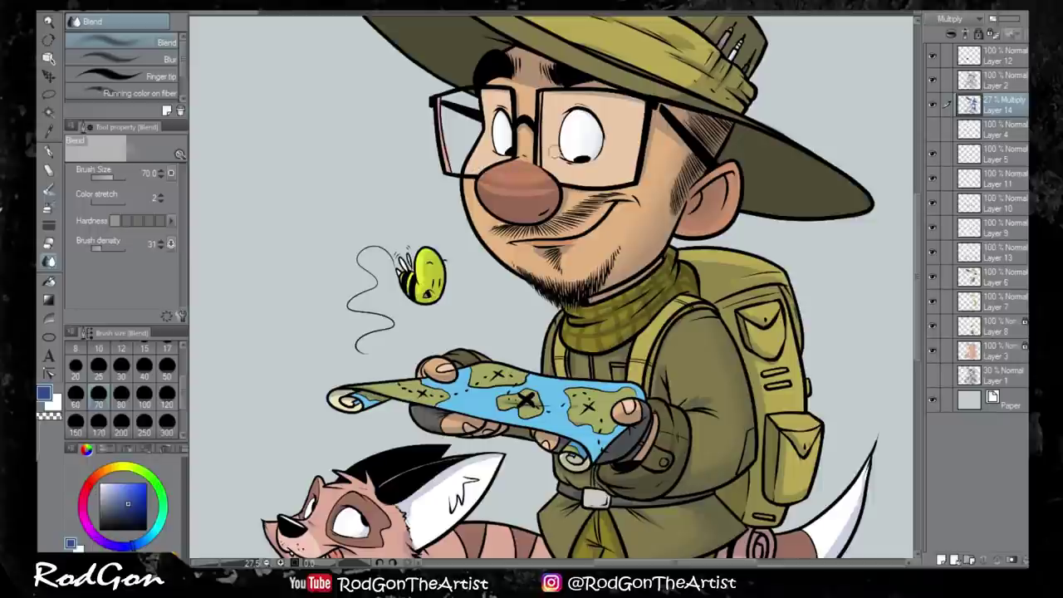
pyautogui.scroll(-2, 586, 395)
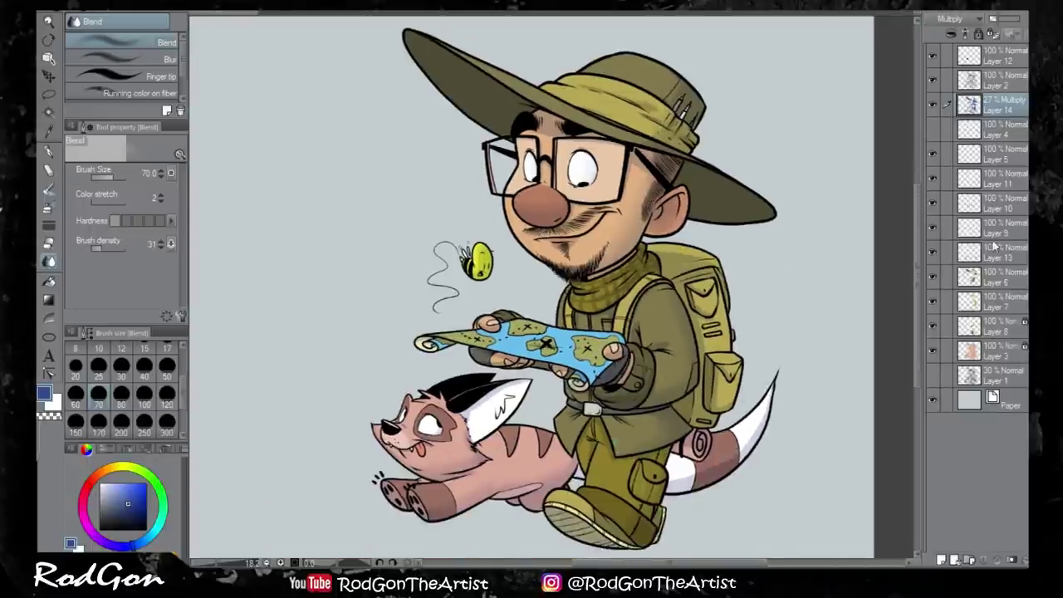
pyautogui.hotkey('ctrl', 'shift', 'n')
pyautogui.press('p')
pyautogui.scroll(3, 579, 267)
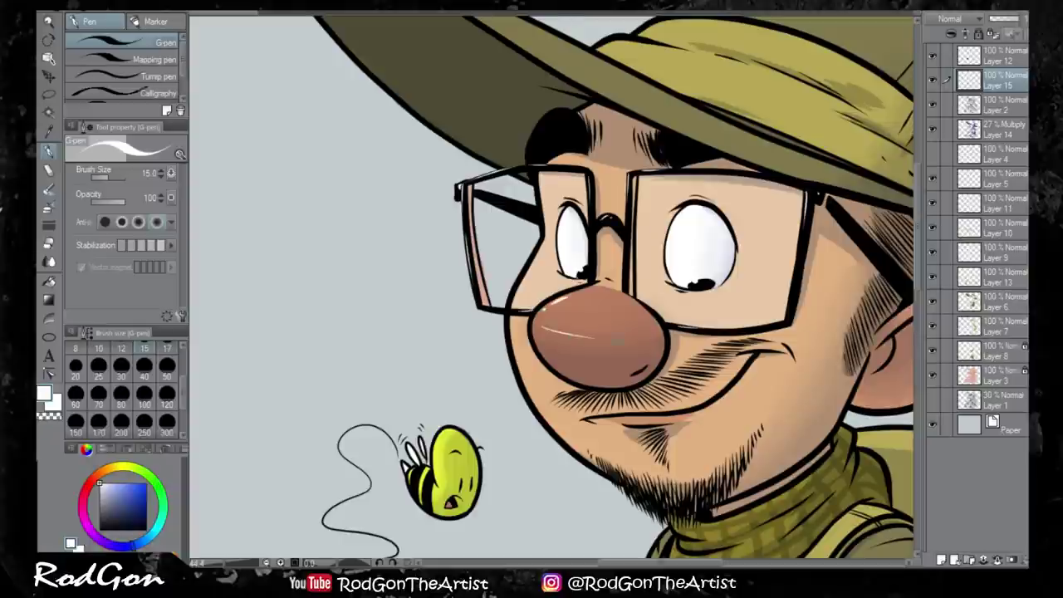
# Add white highlight touches around the man's face and hat and the cat's drooling mouth
pyautogui.moveTo(598, 332); pyautogui.dragTo(349, 424)
pyautogui.scroll(-2, 716, 453)
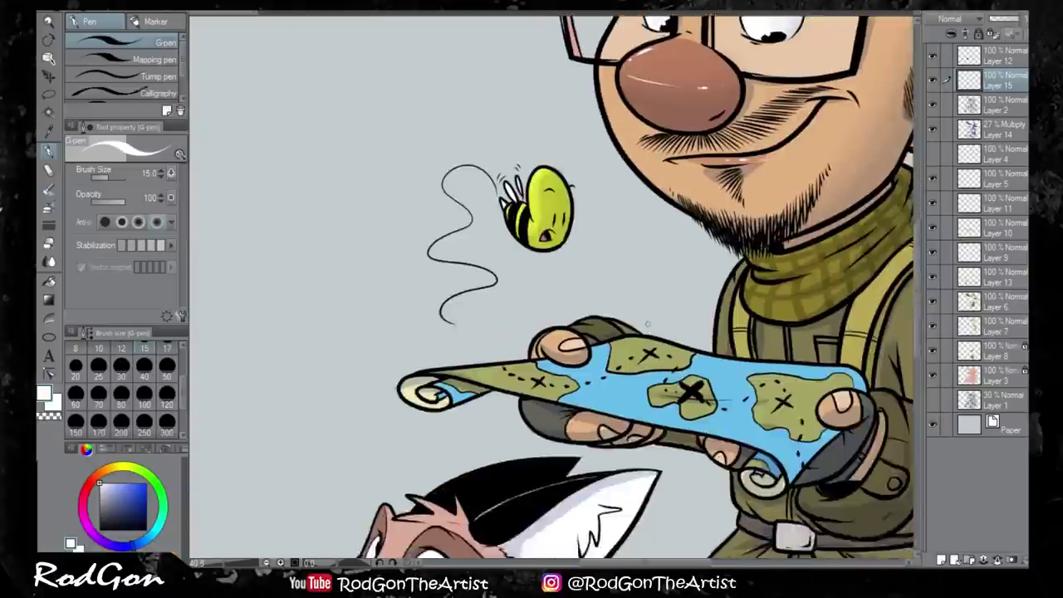
pyautogui.moveTo(581, 249)
pyautogui.mouseDown()
pyautogui.moveTo(582, 365)
pyautogui.moveTo(582, 241)
pyautogui.mouseUp()
pyautogui.scroll(2, 715, 453)
pyautogui.moveTo(716, 454); pyautogui.dragTo(800, 246)
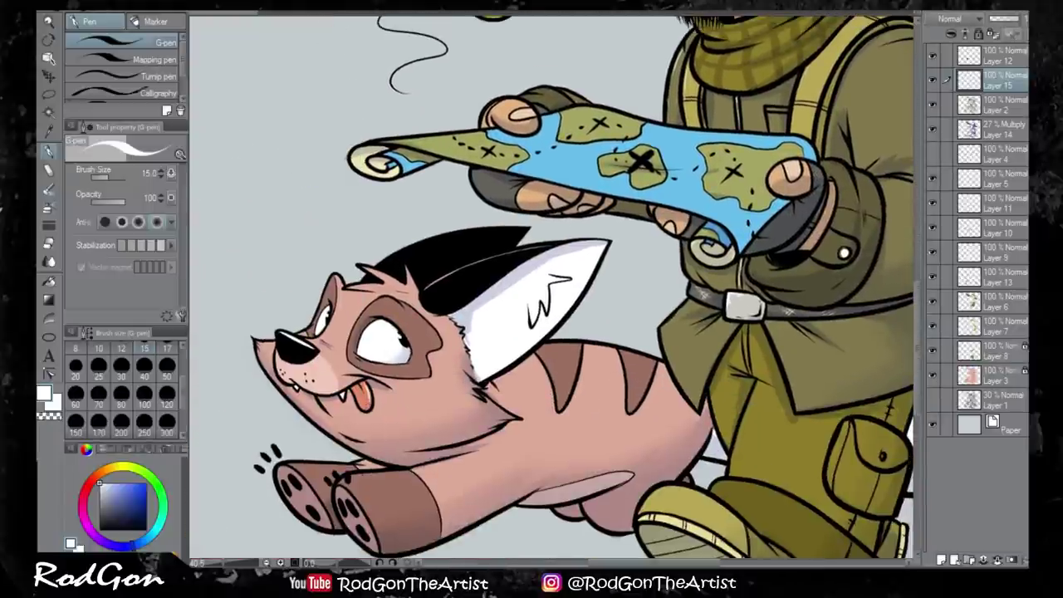
pyautogui.scroll(1, 443, 340)
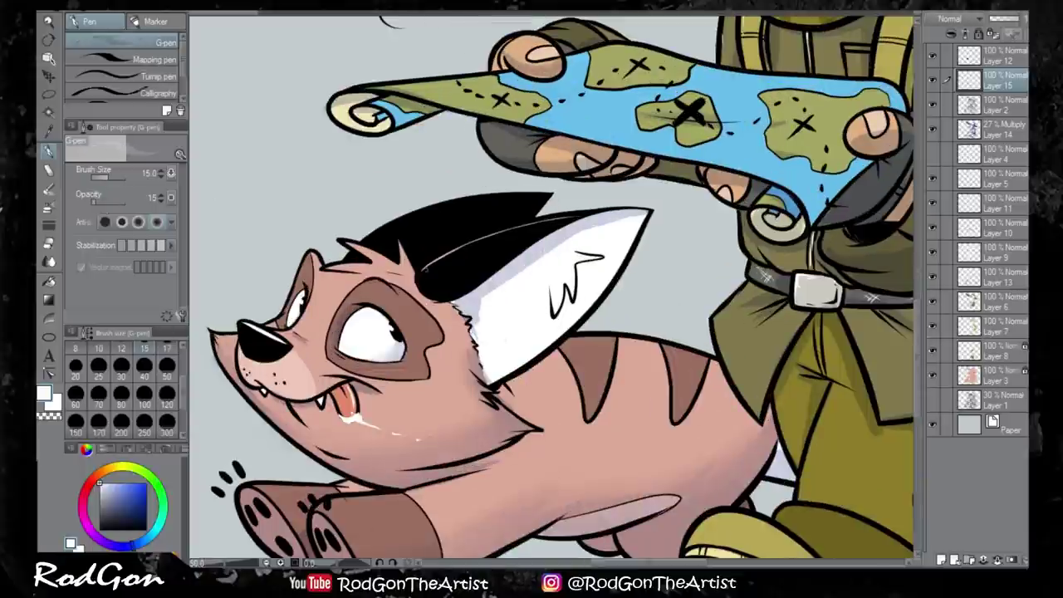
pyautogui.scroll(-2, 418, 268)
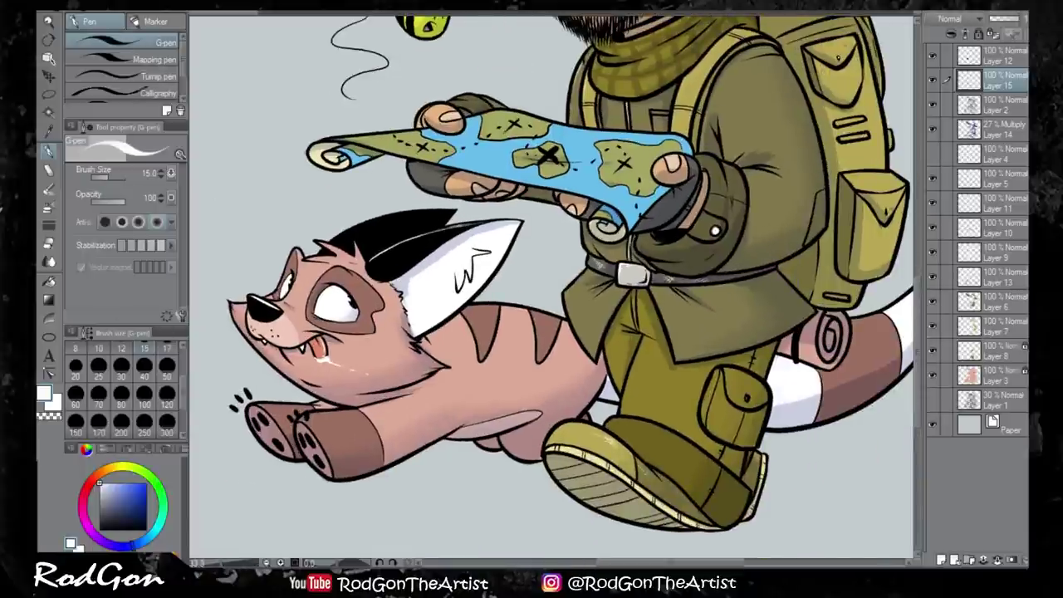
pyautogui.moveTo(605, 199); pyautogui.dragTo(631, 438)
pyautogui.scroll(-2, 339, 367)
# Switch the drawing colour to red and make Layer 16 the working layer
pyautogui.click(146, 482)
pyautogui.scroll(-1, 338, 367)
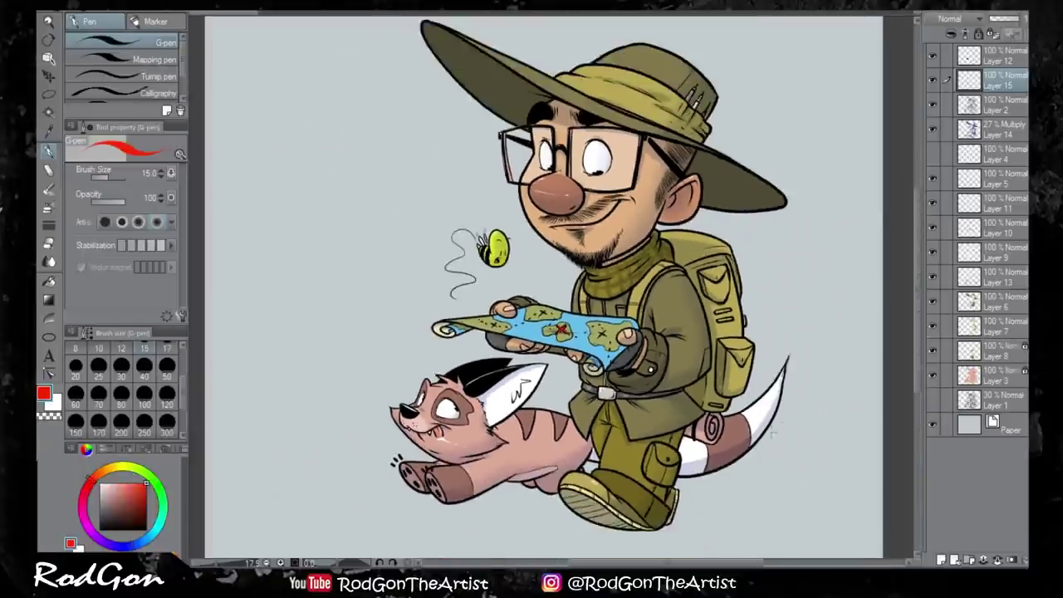
pyautogui.click(992, 400)
# Lasso and fill a grey ground shadow under the feet, lowering Layer 16 to 30%
pyautogui.press('m')
pyautogui.moveTo(340, 367); pyautogui.dragTo(465, 357)
pyautogui.scroll(-1, 465, 357)
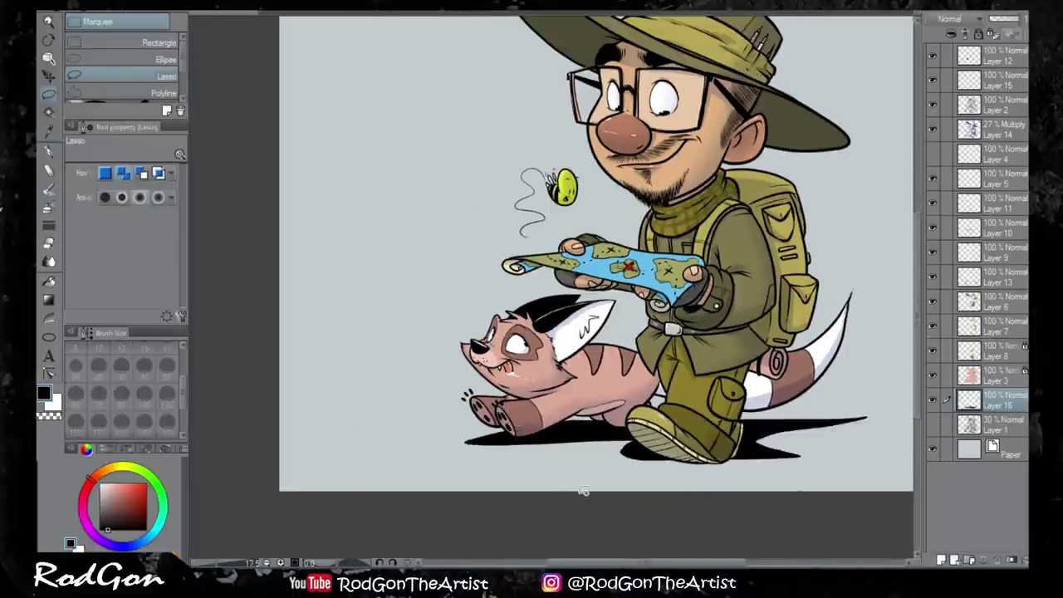
pyautogui.moveTo(482, 433); pyautogui.dragTo(610, 432)
pyautogui.moveTo(822, 423); pyautogui.dragTo(823, 425)
pyautogui.hotkey('alt', 'BackSpace')
pyautogui.scroll(-1, 631, 332)
pyautogui.hotkey('ctrl', 'd')
pyautogui.moveTo(1020, 18); pyautogui.dragTo(1008, 28)
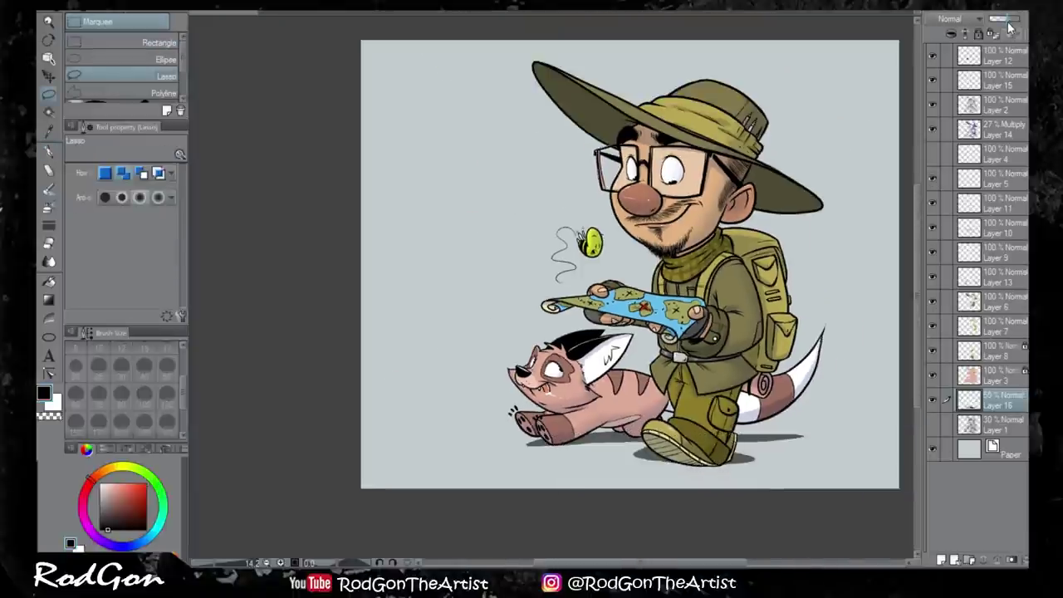
# On a new layer, lasso and fill jagged green grass spikes along the ground
pyautogui.hotkey('ctrl', 'shift', 'n')
pyautogui.click(142, 500)
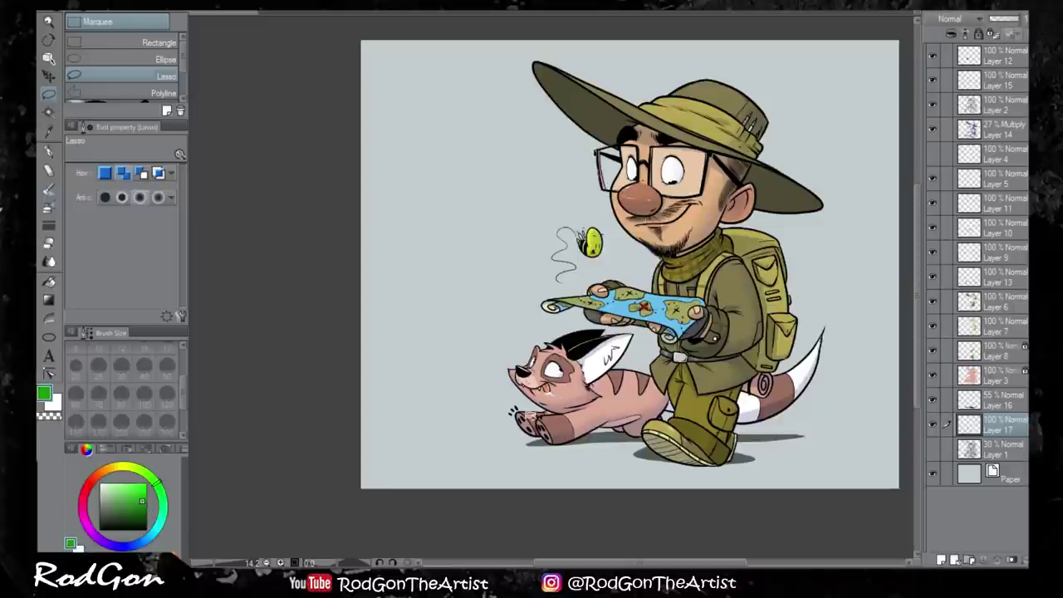
pyautogui.moveTo(428, 445)
pyautogui.mouseDown()
pyautogui.moveTo(552, 422)
pyautogui.moveTo(893, 414)
pyautogui.moveTo(366, 497)
pyautogui.mouseUp()
pyautogui.hotkey('alt', 'BackSpace')
pyautogui.hotkey('ctrl', 'd')
pyautogui.moveTo(363, 437)
pyautogui.mouseDown()
pyautogui.moveTo(425, 415)
pyautogui.moveTo(835, 415)
pyautogui.moveTo(535, 514)
pyautogui.mouseUp()
pyautogui.hotkey('alt', 'BackSpace')
pyautogui.hotkey('ctrl', 'd')
# Fill more green grass on the left side and add a new layer for tree trunks
pyautogui.scroll(-1, 536, 498)
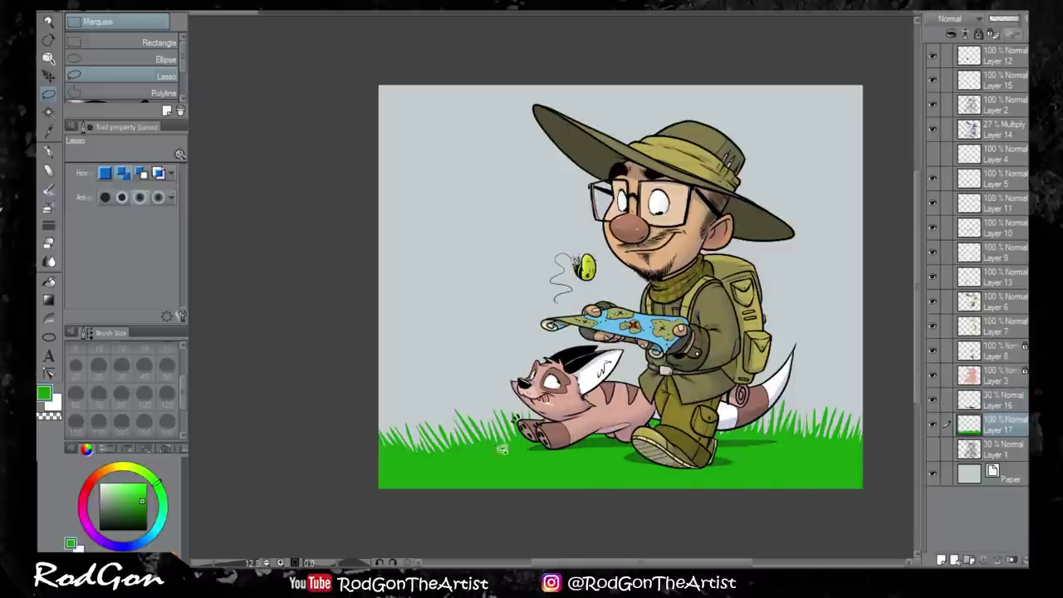
pyautogui.moveTo(378, 421)
pyautogui.mouseDown()
pyautogui.moveTo(490, 442)
pyautogui.moveTo(705, 428)
pyautogui.moveTo(875, 439)
pyautogui.moveTo(536, 496)
pyautogui.mouseUp()
pyautogui.hotkey('alt', 'BackSpace')
pyautogui.hotkey('ctrl', 'd')
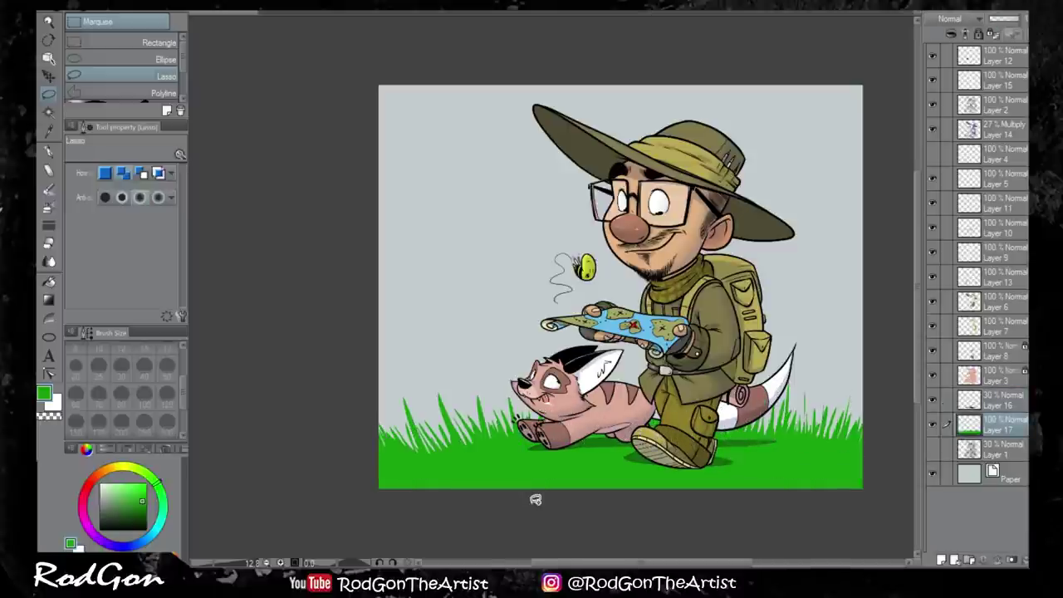
pyautogui.hotkey('ctrl', 'shift', 'n')
# Lasso tree trunk shapes across the background and fill them olive
pyautogui.moveTo(415, 465)
pyautogui.mouseDown()
pyautogui.moveTo(558, 249)
pyautogui.moveTo(536, 498)
pyautogui.mouseUp()
pyautogui.hotkey('alt', 'BackSpace')
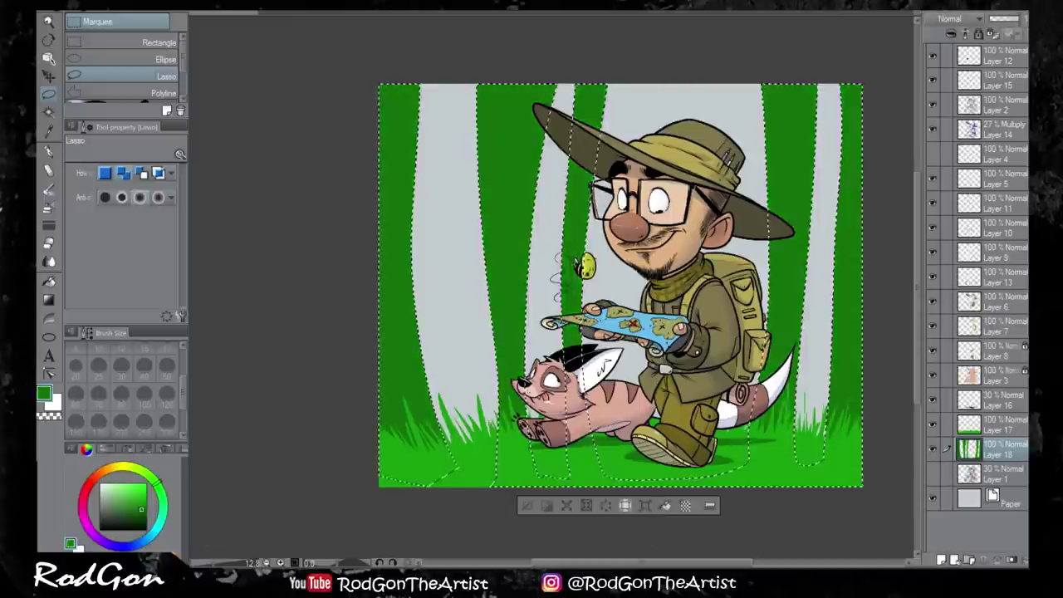
pyautogui.hotkey('ctrl', 'd')
pyautogui.hotkey('alt', 'BackSpace')
pyautogui.hotkey('ctrl', 'shift', 'n')
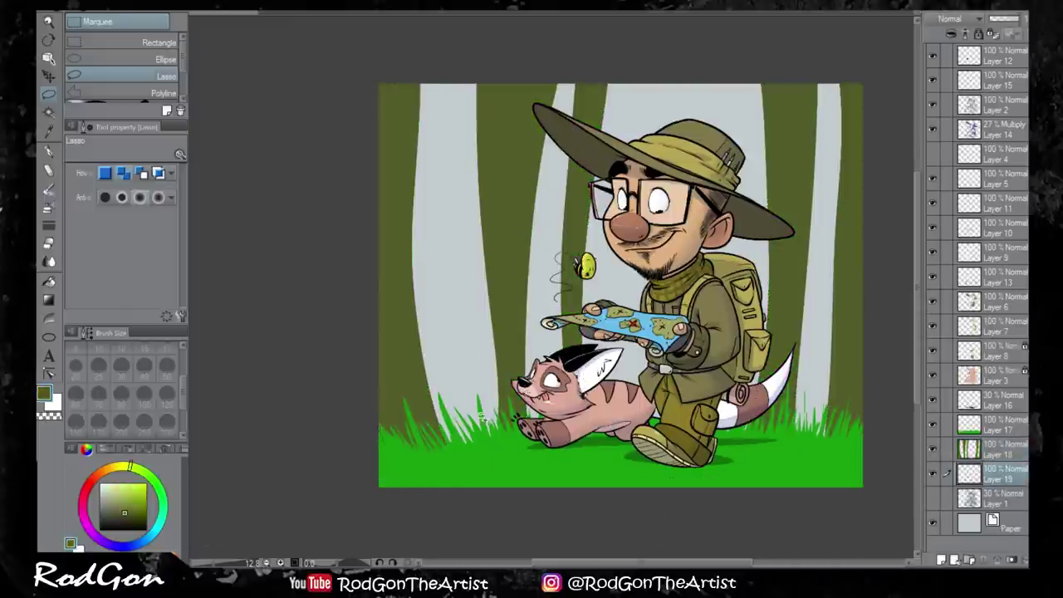
# On a new layer, lasso and fill two more sets of trunks in light grey and olive
pyautogui.moveTo(373, 439); pyautogui.dragTo(661, 274)
pyautogui.hotkey('alt', 'BackSpace')
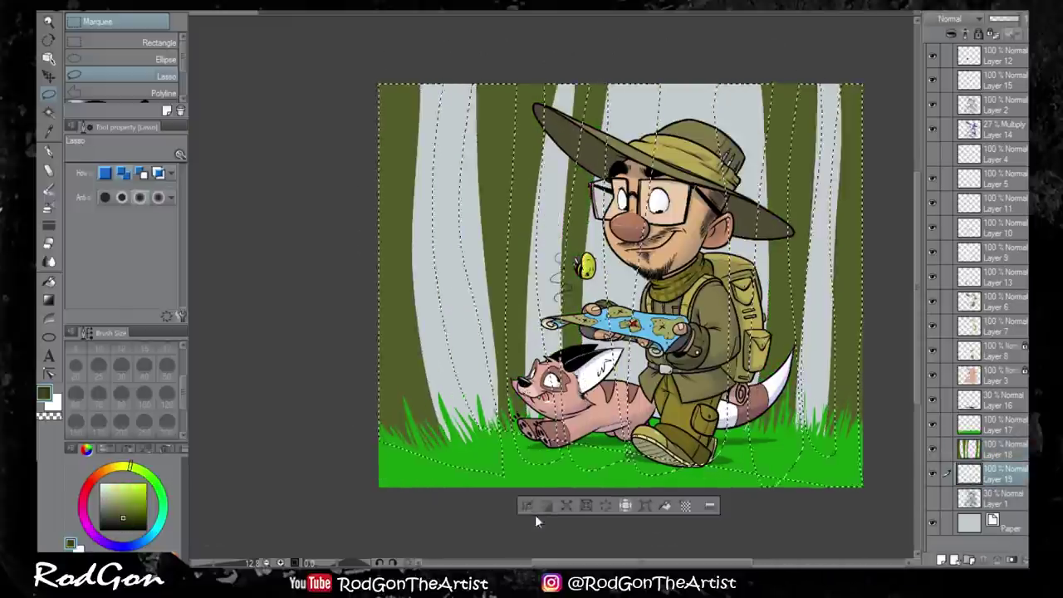
pyautogui.hotkey('ctrl', 'd')
pyautogui.moveTo(419, 71)
pyautogui.mouseDown()
pyautogui.moveTo(428, 225)
pyautogui.moveTo(539, 79)
pyautogui.moveTo(590, 124)
pyautogui.moveTo(689, 398)
pyautogui.moveTo(779, 68)
pyautogui.moveTo(379, 78)
pyautogui.mouseUp()
pyautogui.hotkey('alt', 'BackSpace')
pyautogui.hotkey('ctrl', 'd')
# Apply gradients fading the trunks from bright green to dark olive, including Layer 18
pyautogui.hotkey('ctrl', 'shift', 'n')
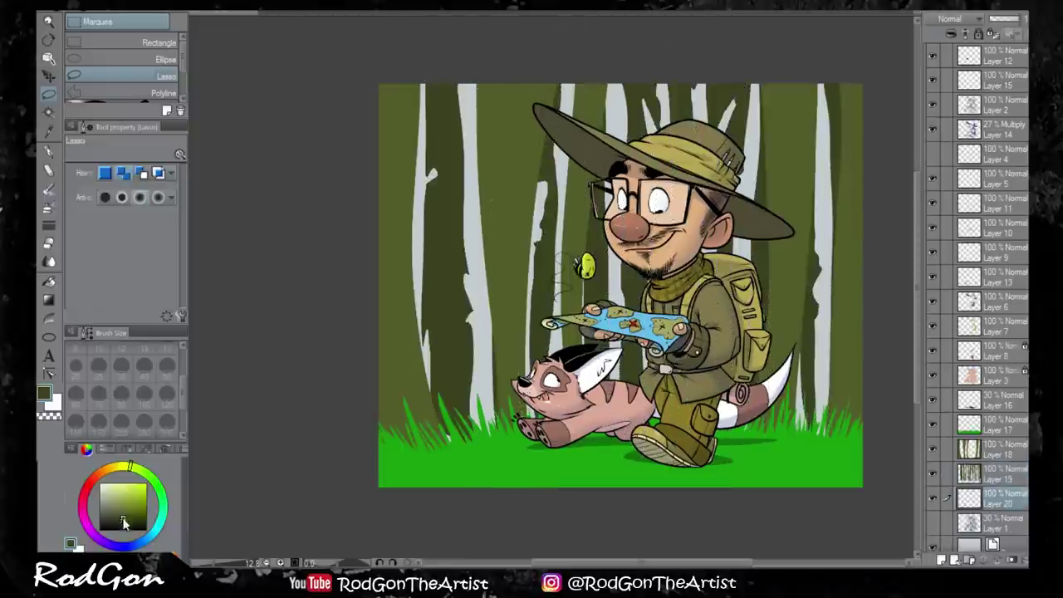
pyautogui.press('g')
pyautogui.moveTo(430, 465); pyautogui.dragTo(431, 249)
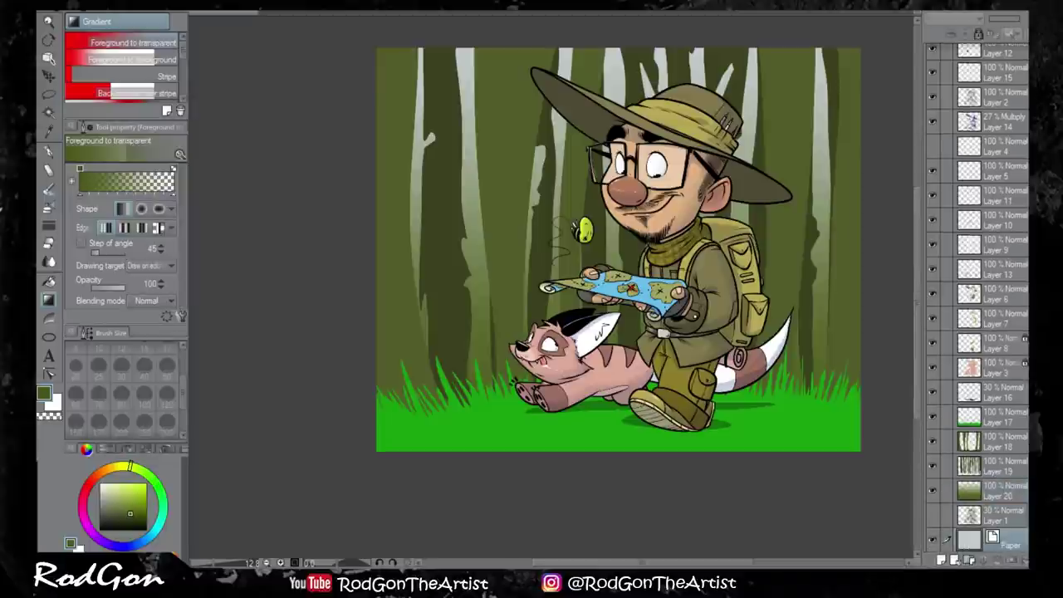
pyautogui.click(1001, 443)
pyautogui.moveTo(570, 528); pyautogui.dragTo(629, 498)
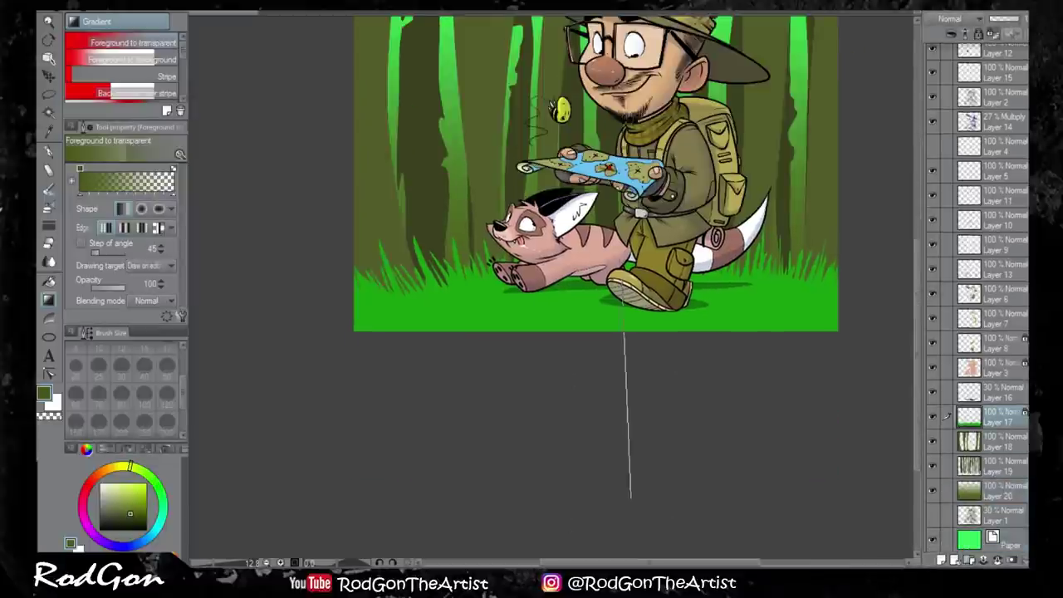
# On a new layer, lasso a long zigzag trunk shape and fill it with dark trunk colour
pyautogui.hotkey('ctrl', 'shift', 'n')
pyautogui.press('l')
pyautogui.moveTo(363, 103)
pyautogui.mouseDown()
pyautogui.moveTo(400, 470)
pyautogui.moveTo(363, 109)
pyautogui.moveTo(429, 241)
pyautogui.moveTo(575, 177)
pyautogui.moveTo(642, 280)
pyautogui.moveTo(693, 95)
pyautogui.mouseUp()
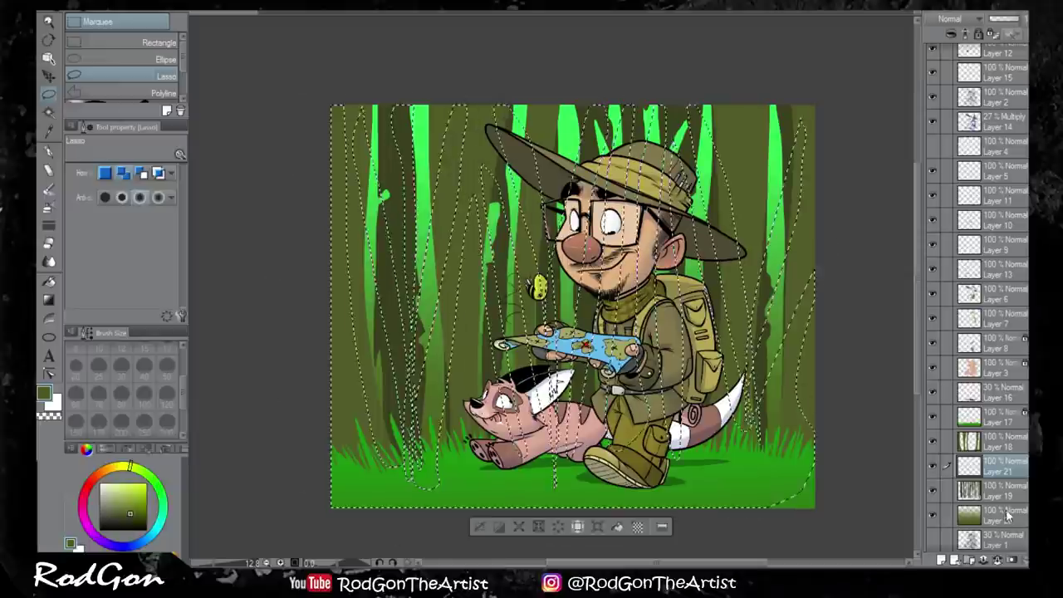
pyautogui.hotkey('alt', 'BackSpace')
pyautogui.hotkey('ctrl', 'd')
pyautogui.click(996, 490)
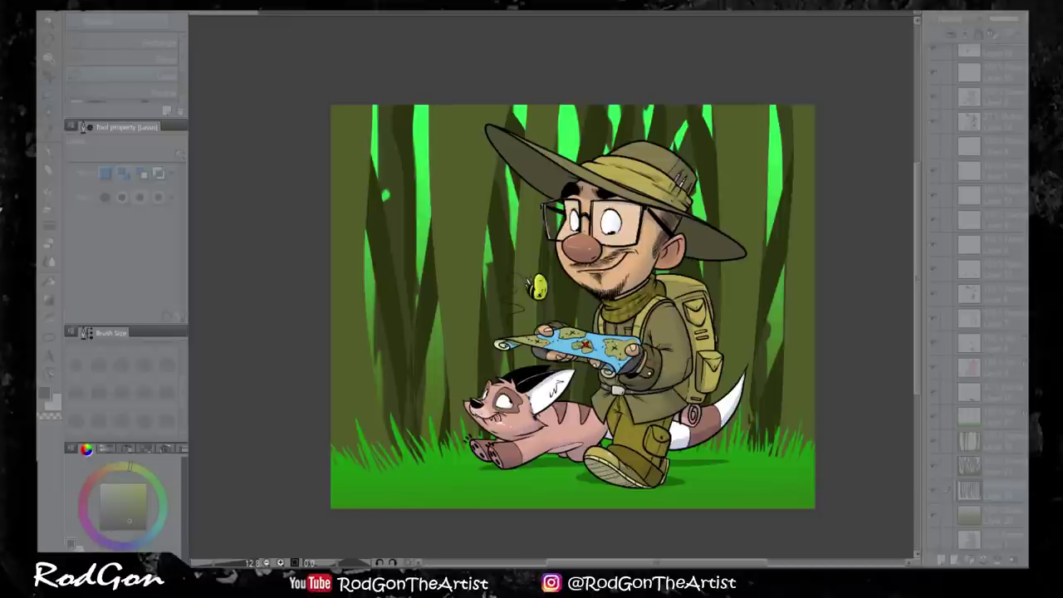
# Paint dark G-pen shading strokes along the right and left trunks on Layer 19
pyautogui.press('p')
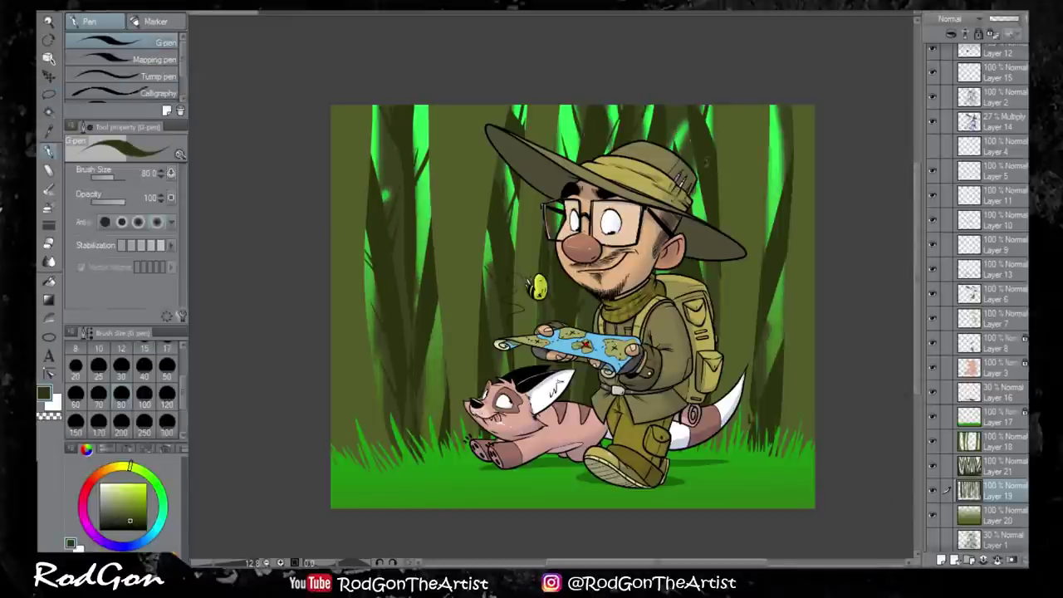
pyautogui.moveTo(777, 215); pyautogui.dragTo(782, 128)
pyautogui.moveTo(439, 450); pyautogui.dragTo(415, 309)
pyautogui.moveTo(400, 443); pyautogui.dragTo(408, 300)
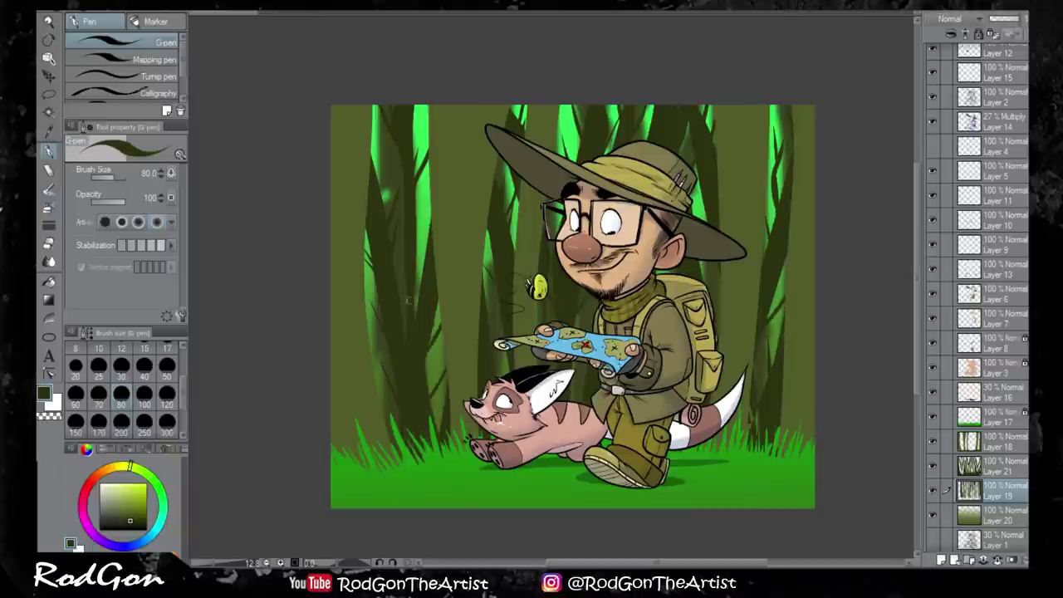
# Shade the left trunks on Layer 18, undoing the last stray stroke
pyautogui.hotkey('alt', ']')
pyautogui.hotkey('alt', ']')
pyautogui.moveTo(374, 184); pyautogui.dragTo(395, 104)
pyautogui.moveTo(429, 284); pyautogui.dragTo(422, 107)
pyautogui.moveTo(384, 384); pyautogui.dragTo(408, 287)
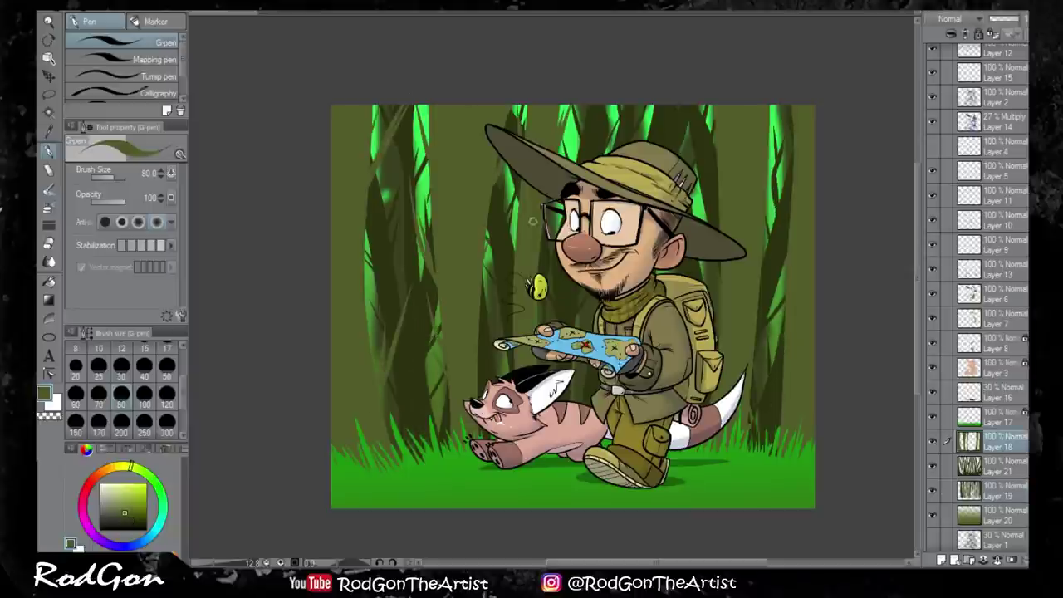
pyautogui.hotkey('ctrl', 'z')
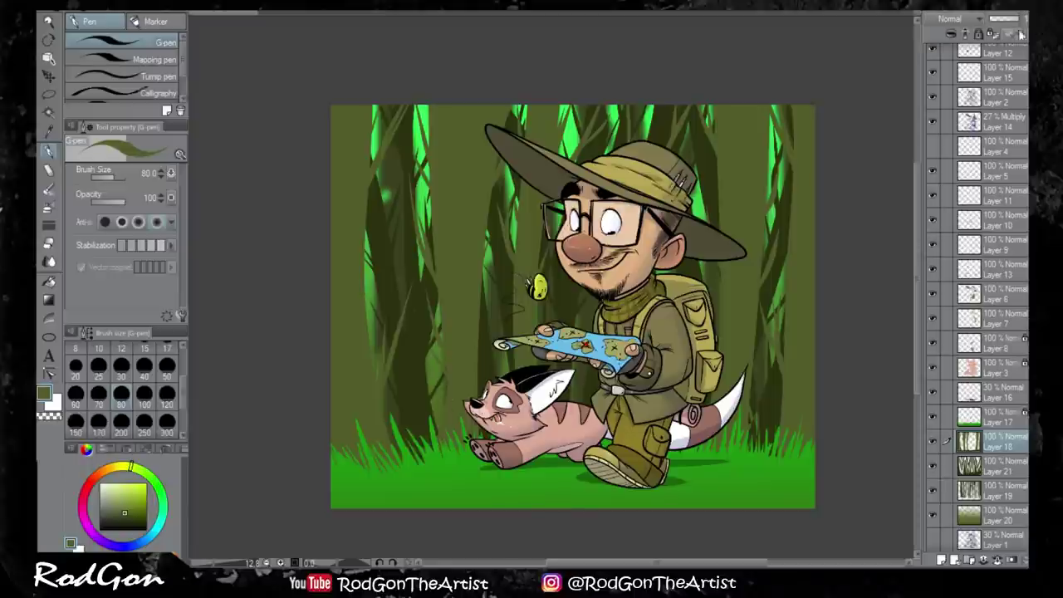
# Shade the upper-right trunks with the pen and move up to the top of the layer stack
pyautogui.click(49, 300)
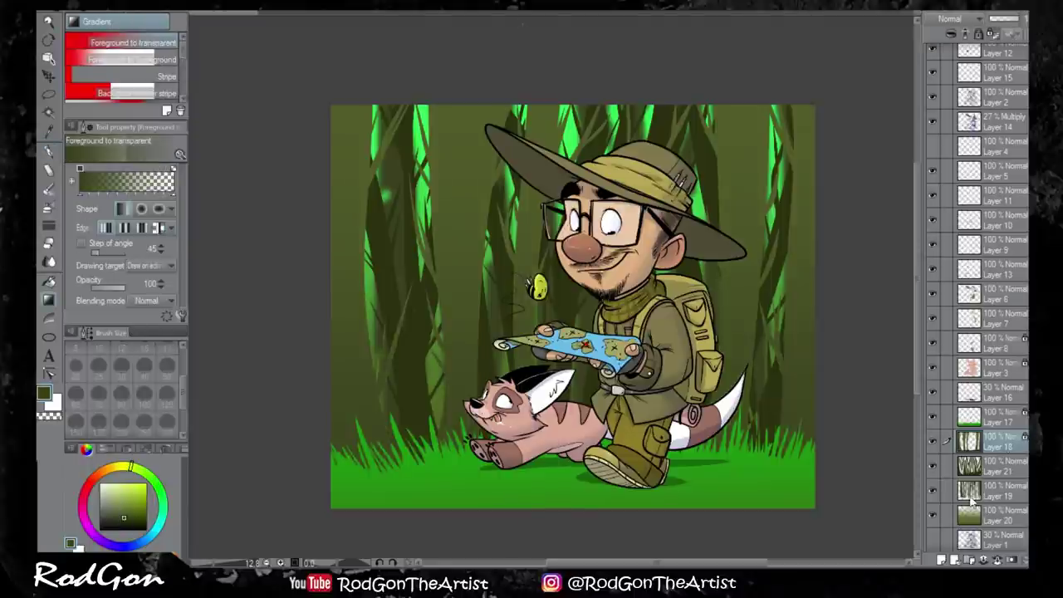
pyautogui.press('p')
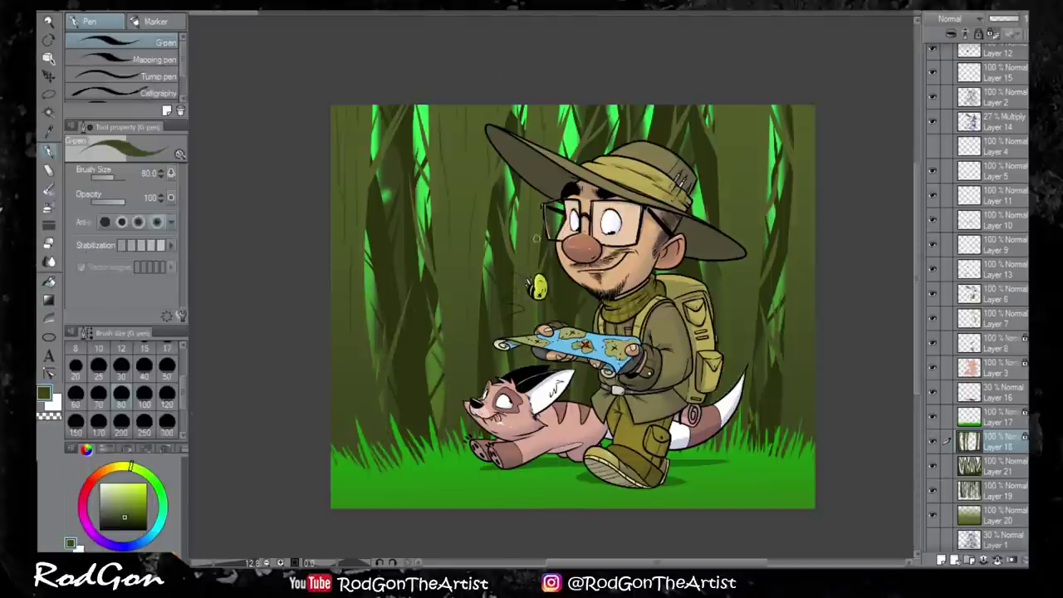
pyautogui.moveTo(721, 139); pyautogui.dragTo(719, 181)
pyautogui.moveTo(807, 103); pyautogui.dragTo(797, 196)
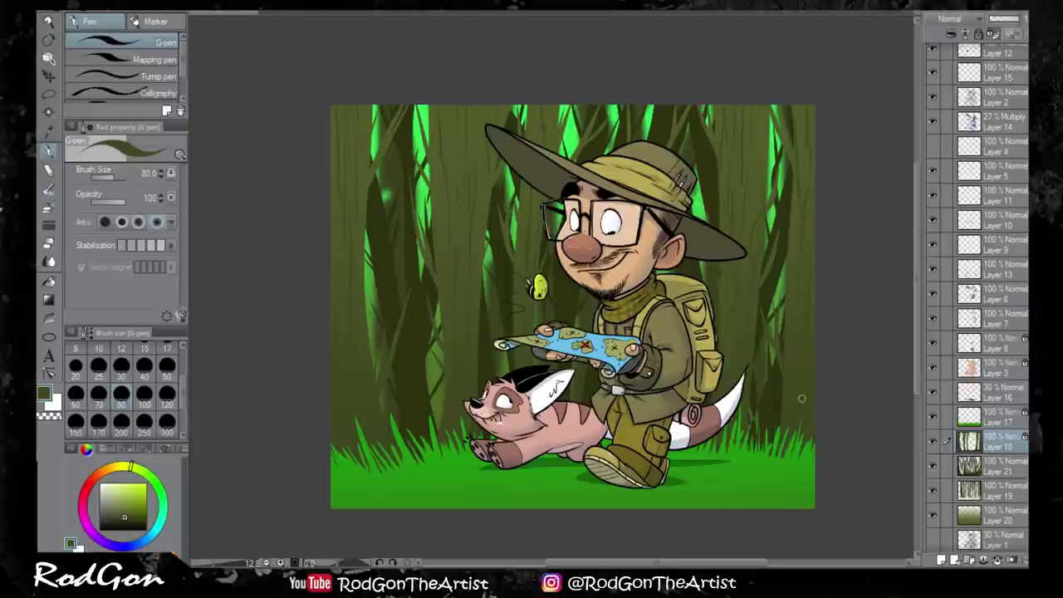
pyautogui.click(1014, 464)
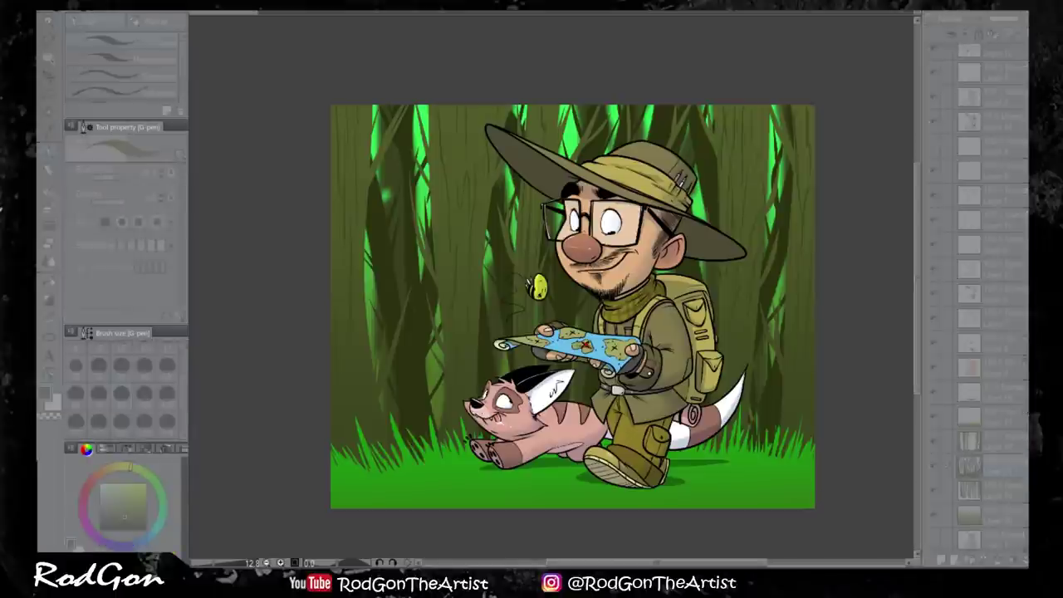
pyautogui.click(1009, 440)
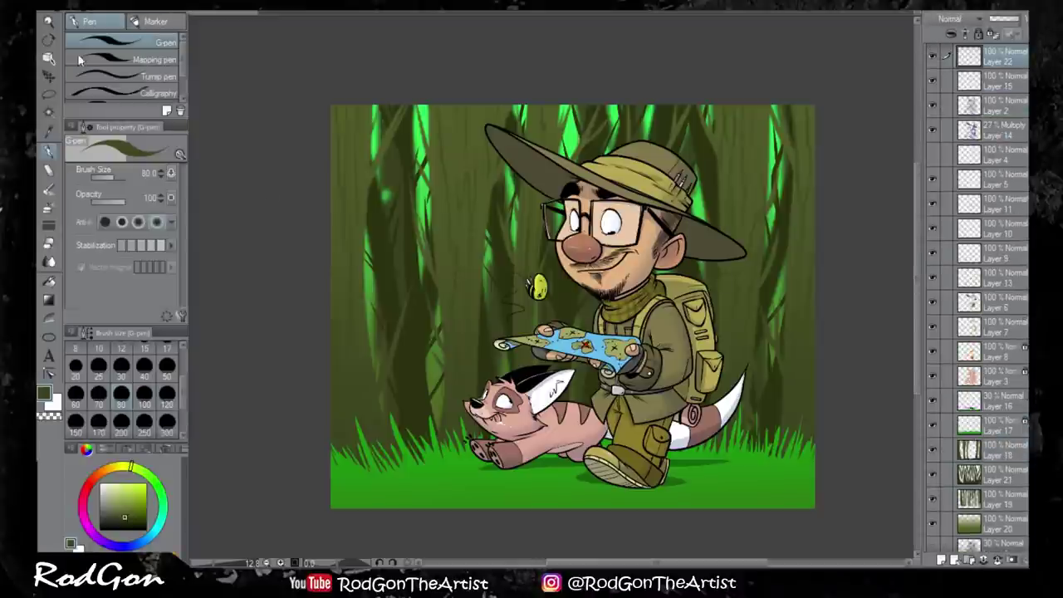
# On a new Layer 22, outline diagonal light-ray stripes with the polyline selection
pyautogui.click(49, 93)
pyautogui.click(295, 72)
pyautogui.click(478, 533)
pyautogui.click(365, 70)
pyautogui.click(660, 543)
pyautogui.click(465, 74)
pyautogui.click(866, 498)
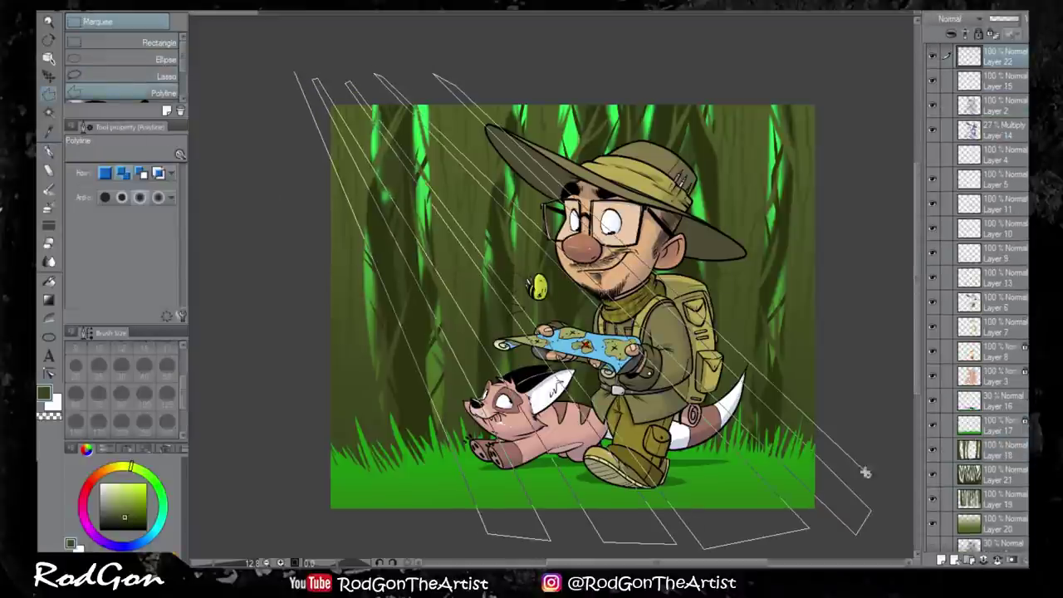
pyautogui.click(872, 274)
pyautogui.click(506, 41)
pyautogui.doubleClick(342, 545)
# Fill the stripes with pale green and lower Layer 22 opacity to 14%
pyautogui.click(115, 486)
pyautogui.hotkey('alt', 'Delete')
pyautogui.hotkey('ctrl', 'd')
pyautogui.moveTo(1017, 19); pyautogui.dragTo(990, 19)
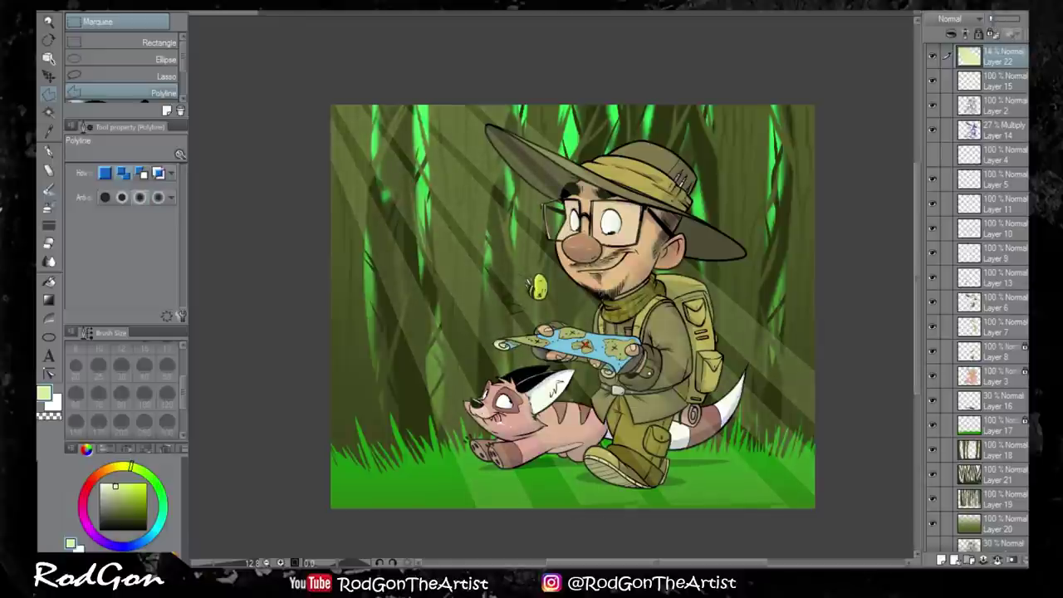
# Soften the light beams with eraser and blending, then raise their opacity to 23%
pyautogui.click(48, 168)
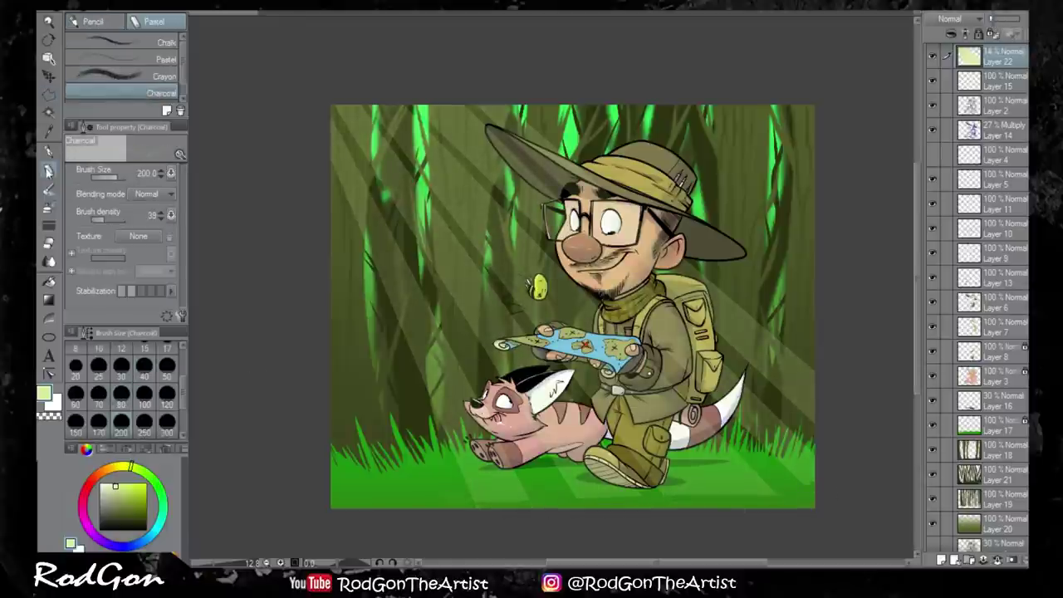
pyautogui.press('e')
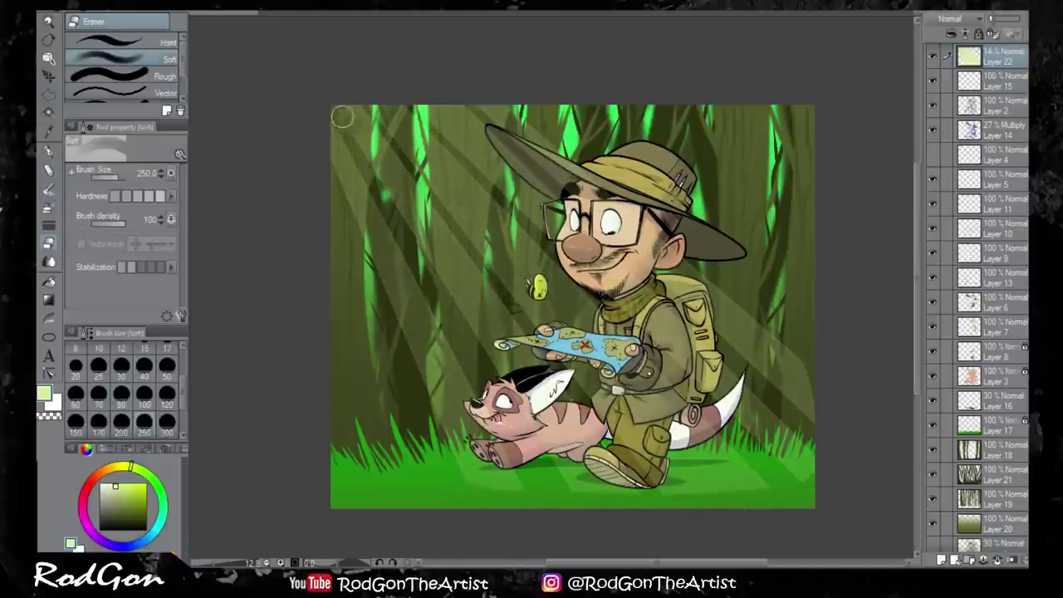
pyautogui.press('j')
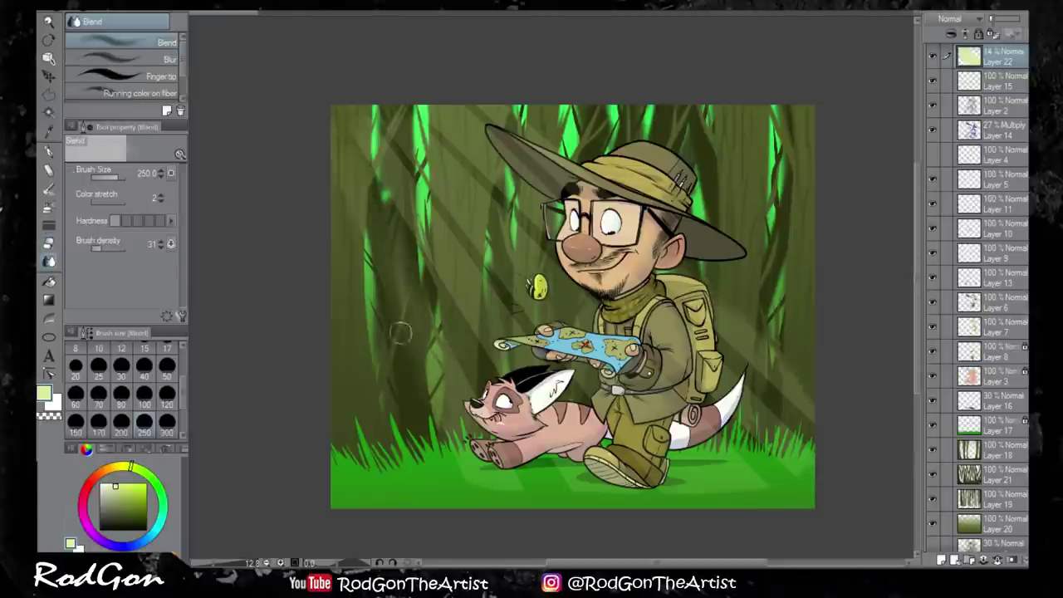
pyautogui.moveTo(380, 166)
pyautogui.mouseDown()
pyautogui.moveTo(400, 128)
pyautogui.moveTo(435, 280)
pyautogui.moveTo(455, 180)
pyautogui.mouseUp()
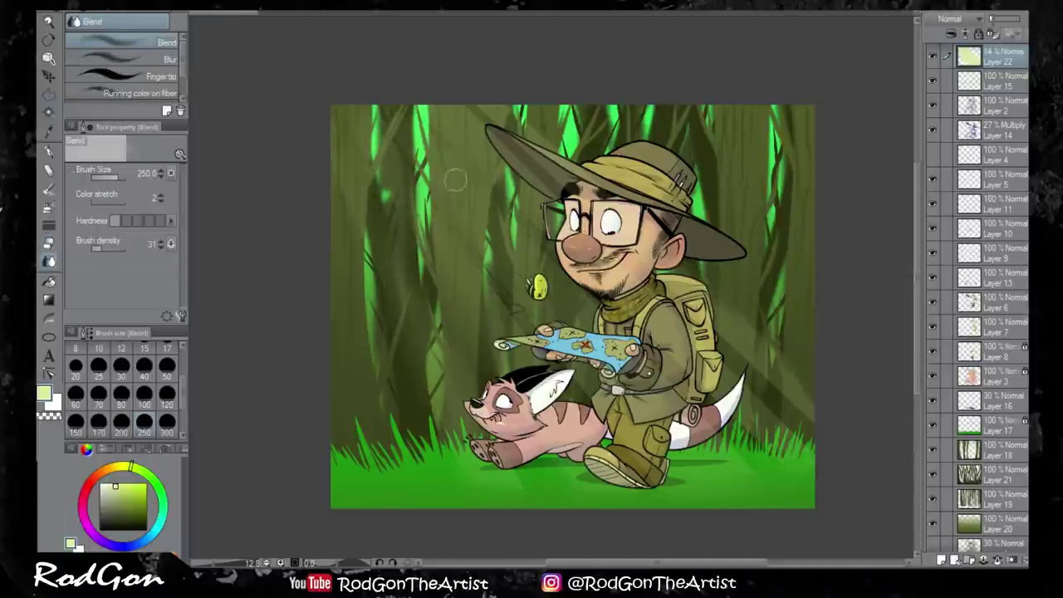
pyautogui.moveTo(998, 22); pyautogui.dragTo(991, 29)
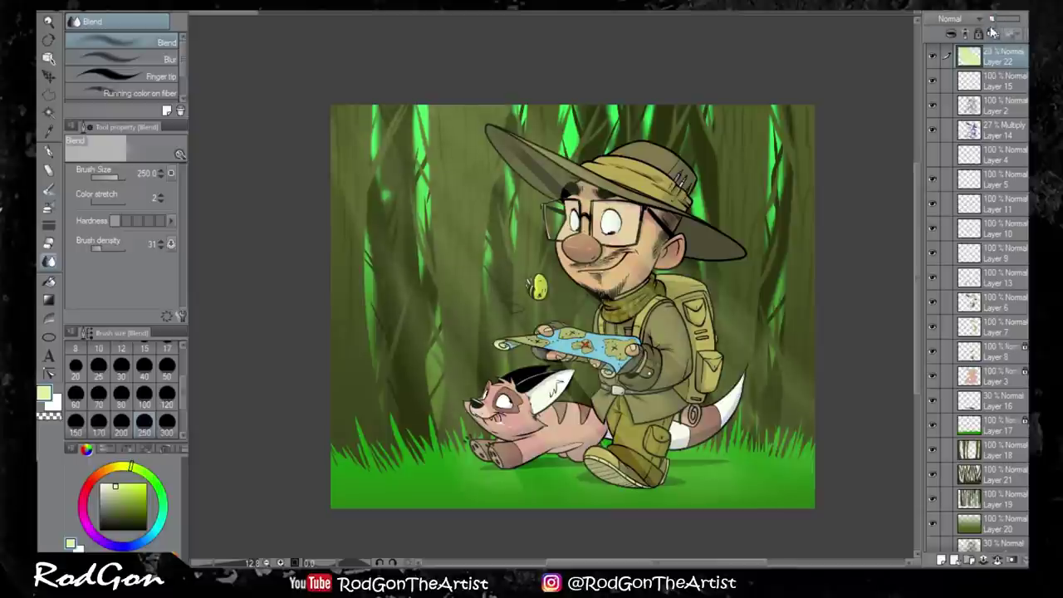
pyautogui.press('p')
pyautogui.hotkey('ctrl', 'shift', 'n')
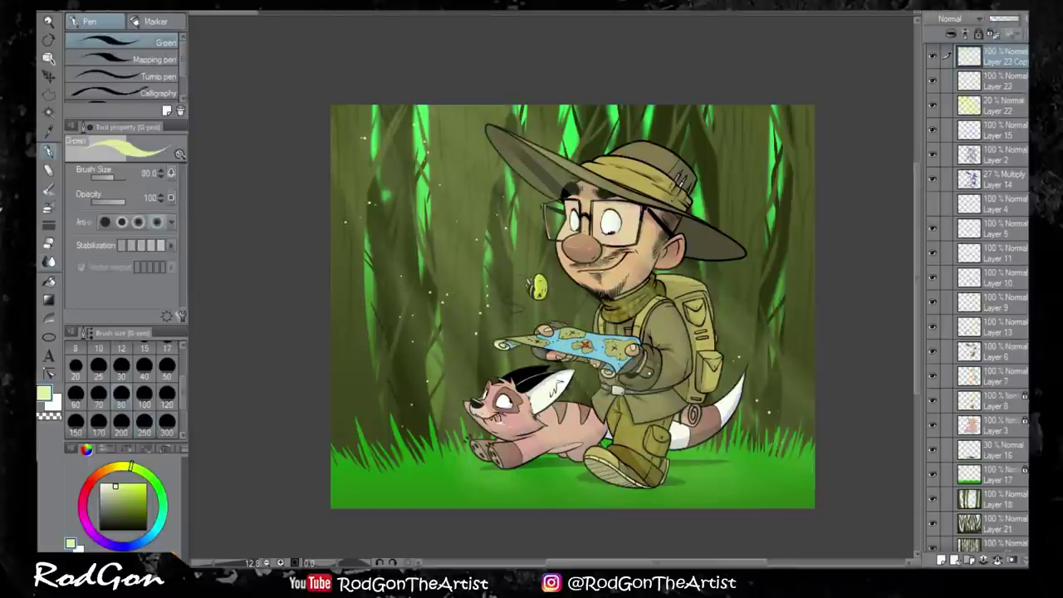
# Check the full picture, then revisit Layer 14 shading and gradient the Layer 17 grass
pyautogui.press('Tab')
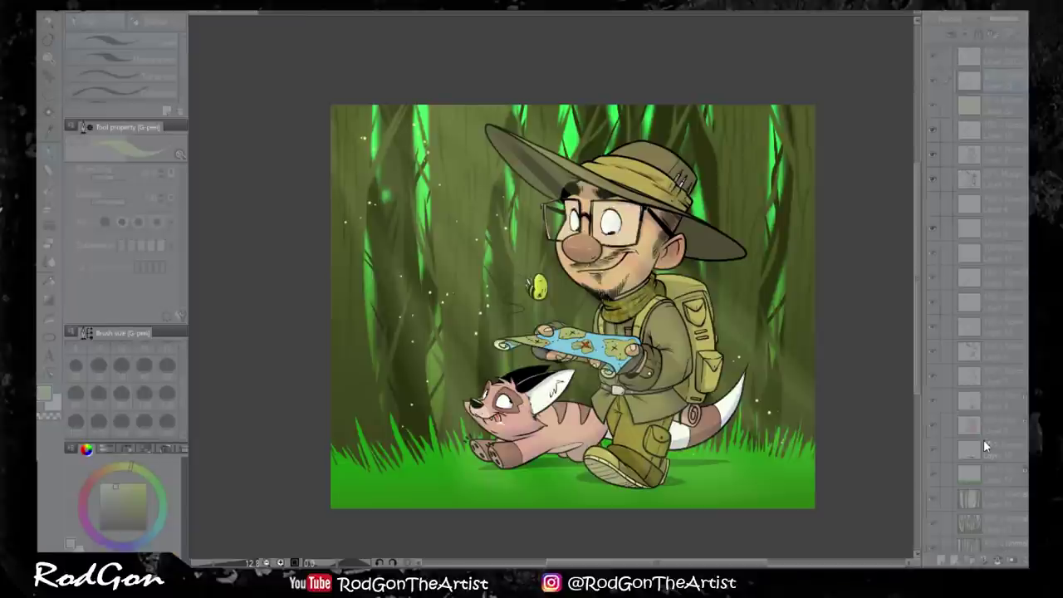
pyautogui.press('Tab')
pyautogui.click(992, 179)
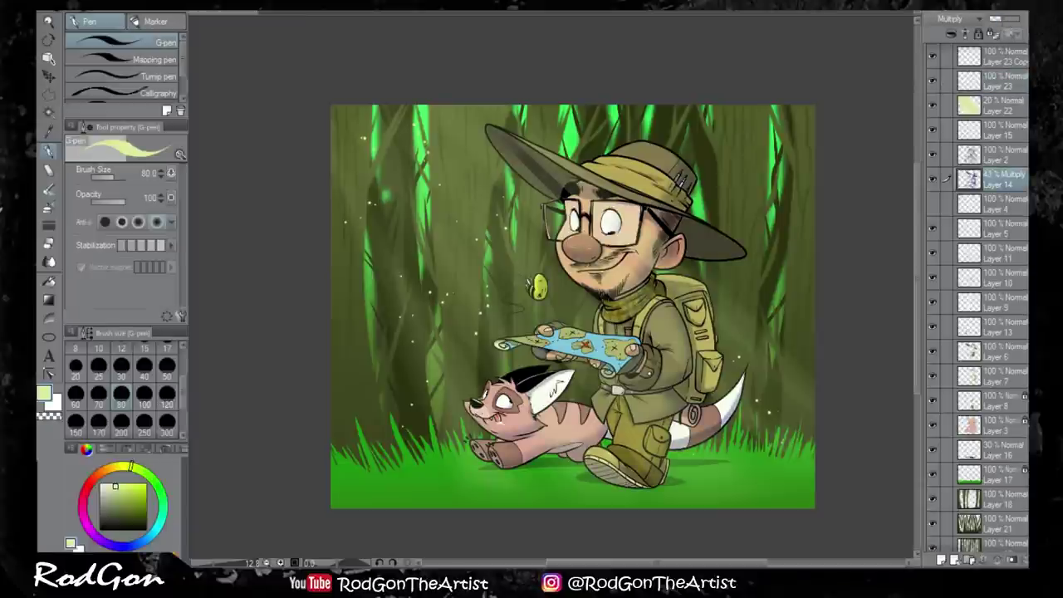
pyautogui.click(992, 474)
pyautogui.press('g')
pyautogui.scroll(-2, 581, 266)
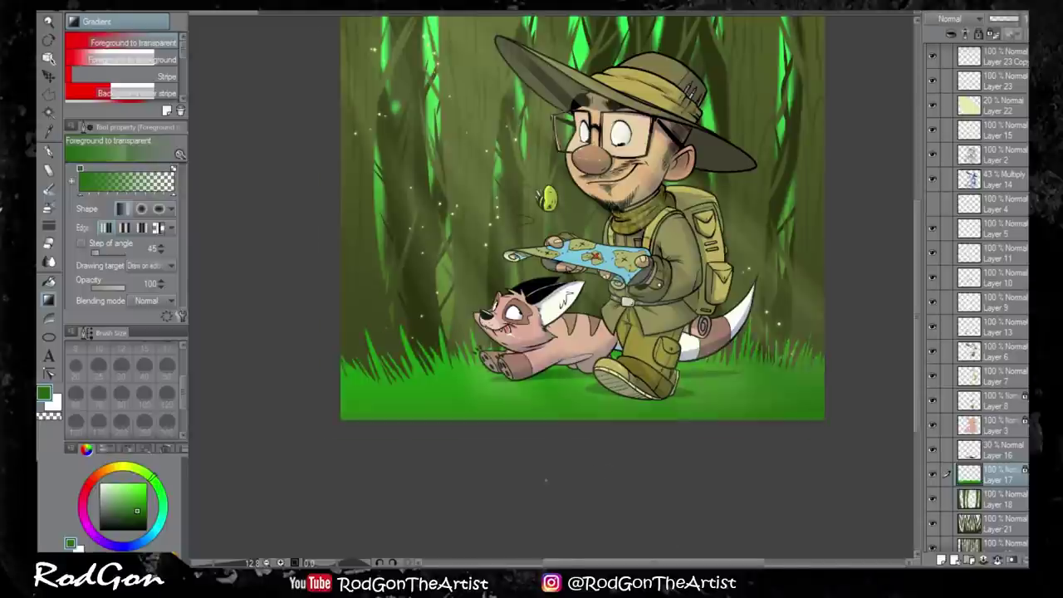
pyautogui.scroll(2, 564, 493)
# Raise the Layer 22 light rays' opacity to 27% and add a new glow layer
pyautogui.click(992, 105)
pyautogui.press('j')
pyautogui.moveTo(993, 19); pyautogui.dragTo(998, 23)
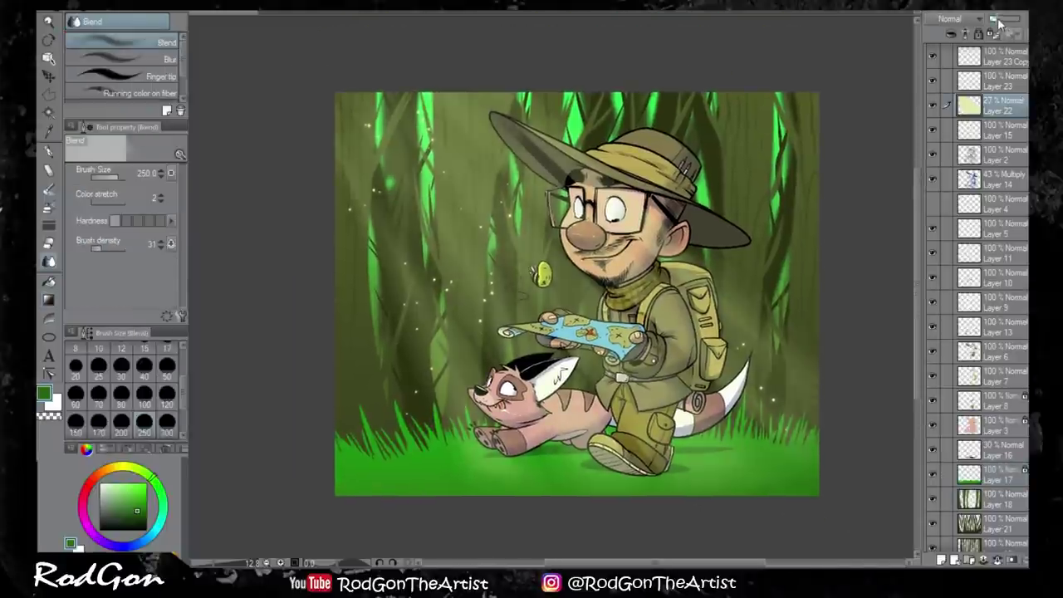
pyautogui.moveTo(769, 501); pyautogui.dragTo(649, 536)
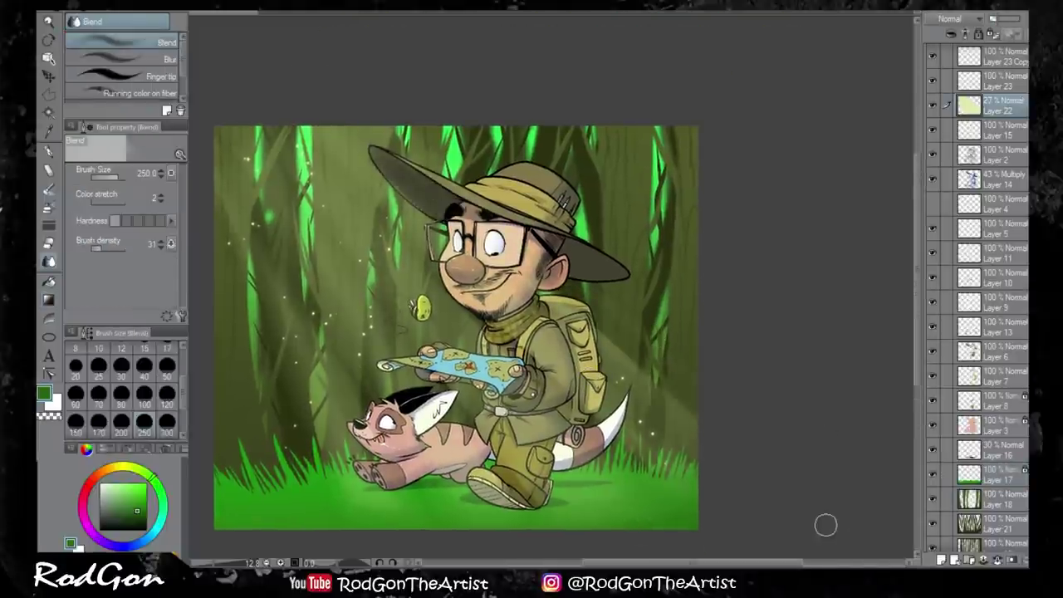
pyautogui.moveTo(825, 524); pyautogui.dragTo(823, 509)
pyautogui.hotkey('ctrl', 'shift', 'n')
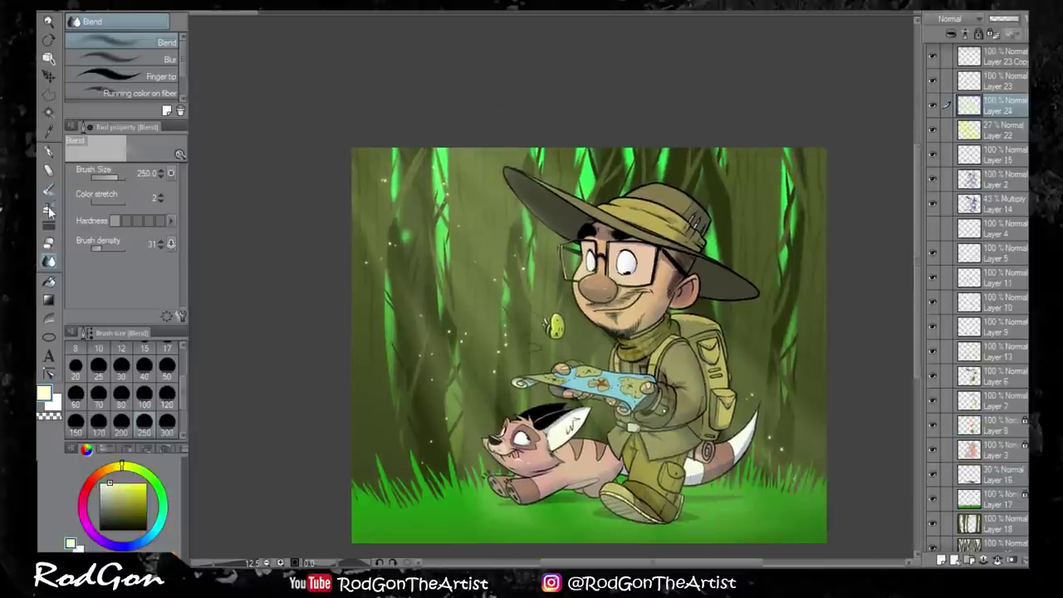
# Spray a pale-yellow Soft Airbrush glow over the explorer and set Layer 24 to 48%
pyautogui.click(48, 209)
pyautogui.scroll(2, 612, 278)
pyautogui.scroll(-3, 554, 287)
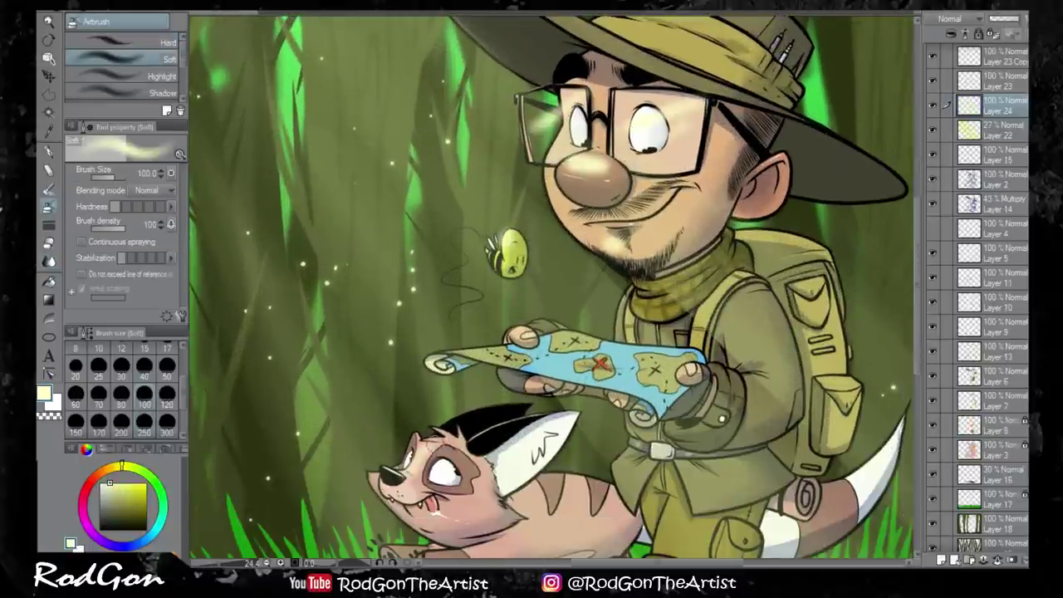
pyautogui.scroll(1, 1009, 111)
pyautogui.scroll(-1, 526, 144)
pyautogui.scroll(3, 525, 144)
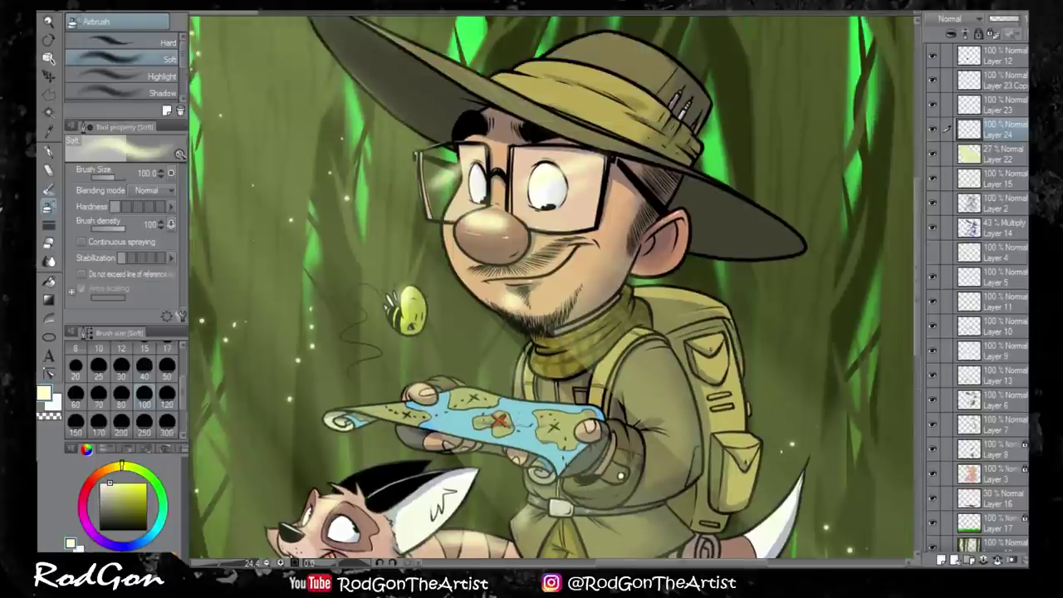
pyautogui.scroll(-3, 621, 180)
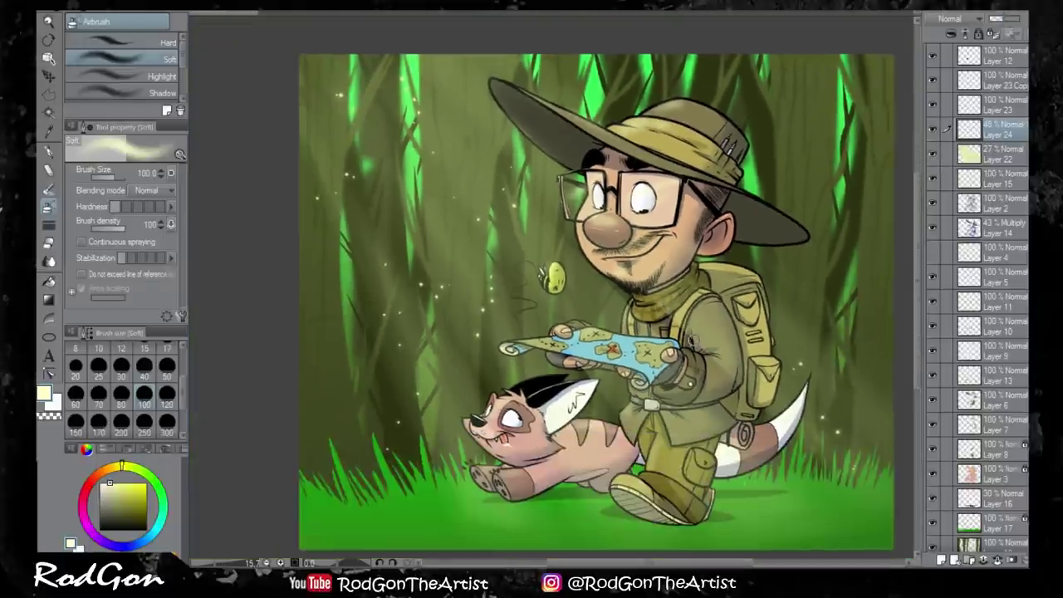
pyautogui.moveTo(666, 454); pyautogui.dragTo(635, 451)
pyautogui.scroll(3, 635, 451)
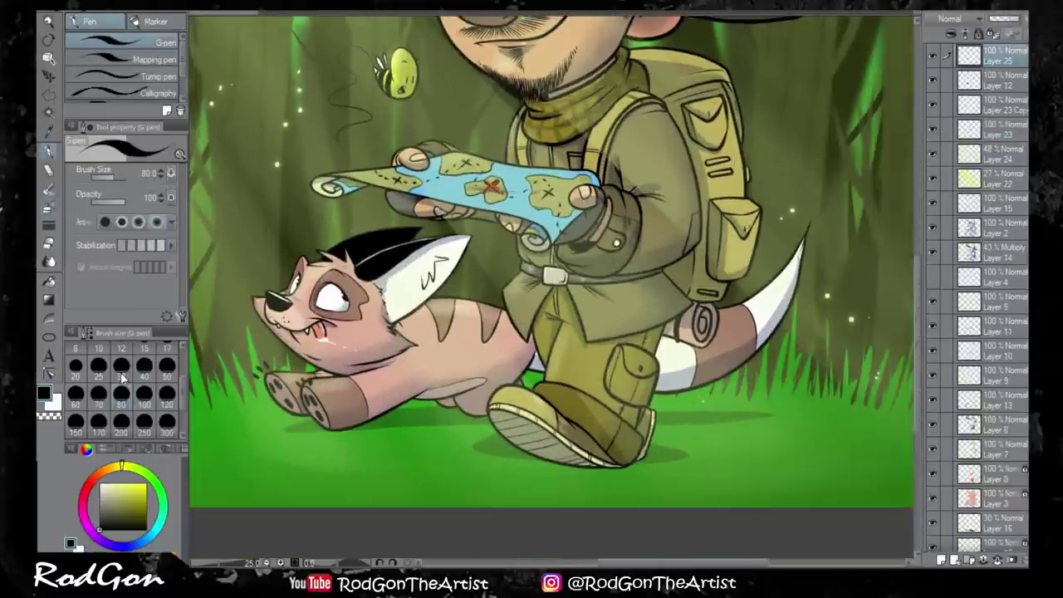